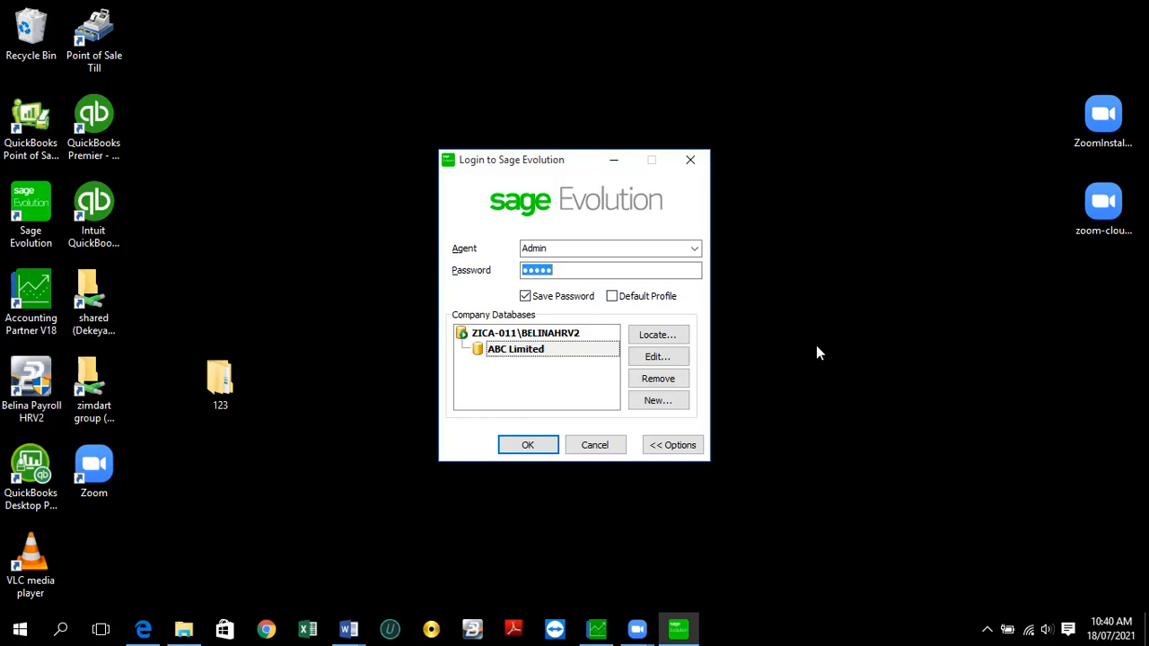
# - Browse the 123 folder and the Downloads folder, then hide the Downloads window
pyautogui.press('Return')
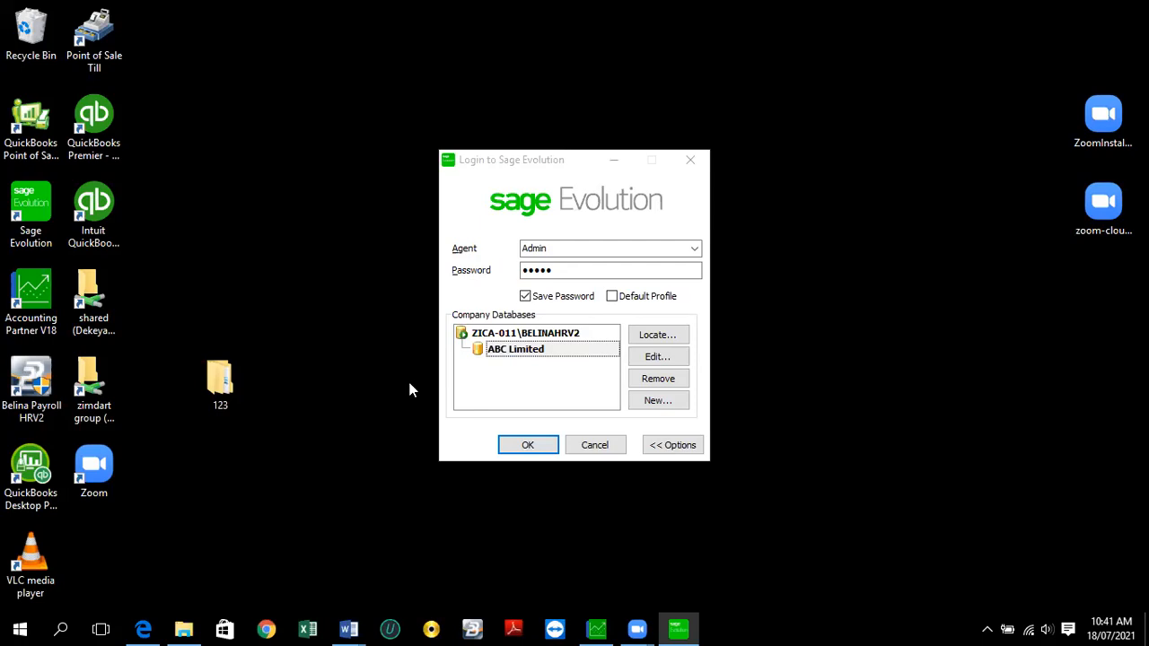
pyautogui.click(236, 382)
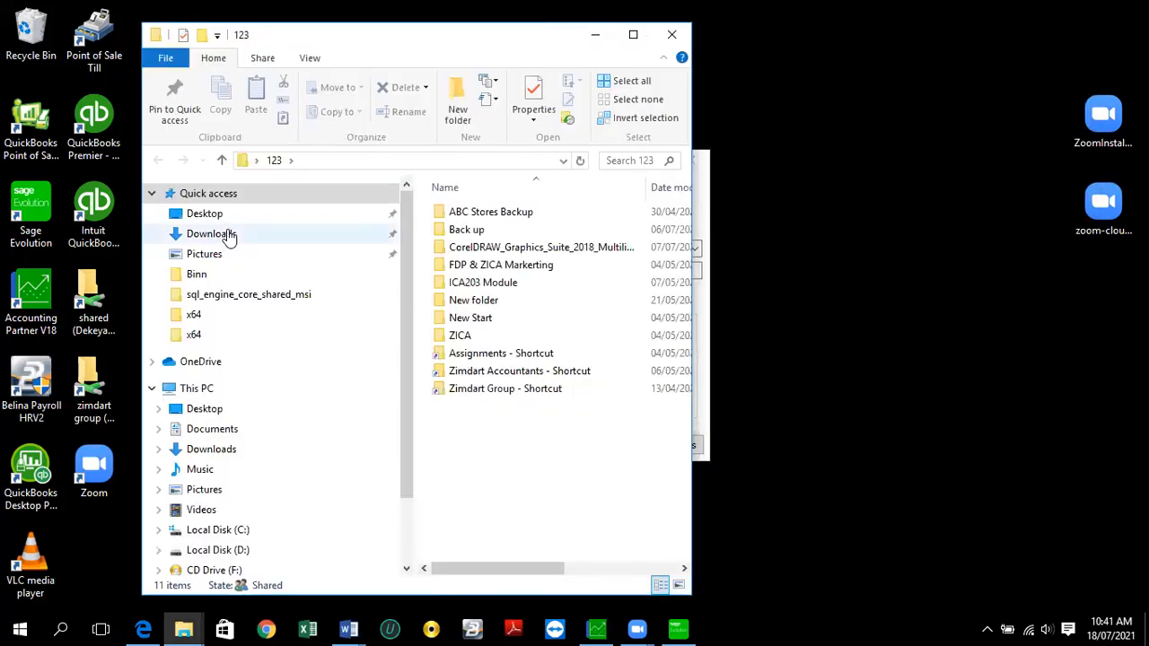
pyautogui.click(229, 234)
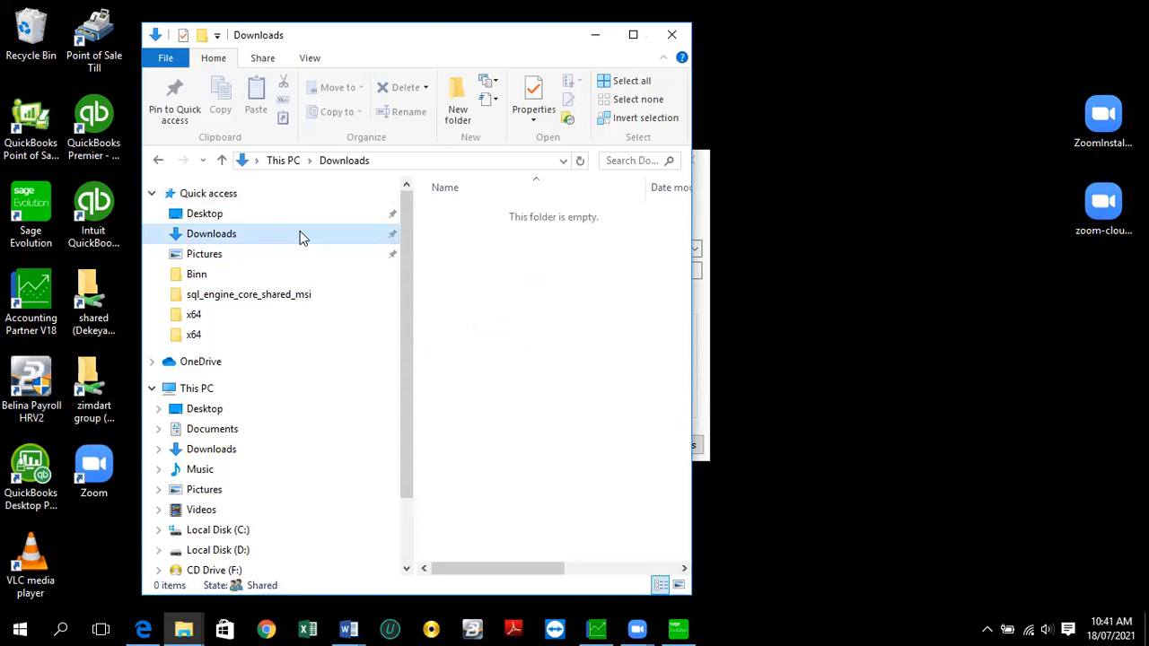
pyautogui.click(254, 234)
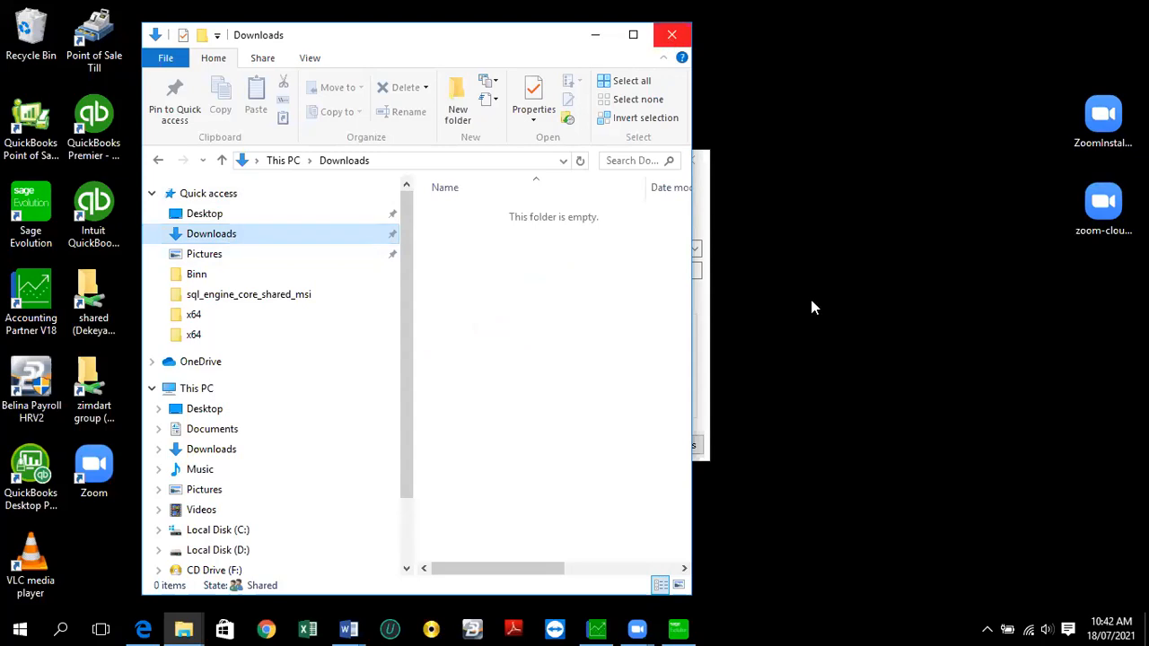
pyautogui.click(596, 35)
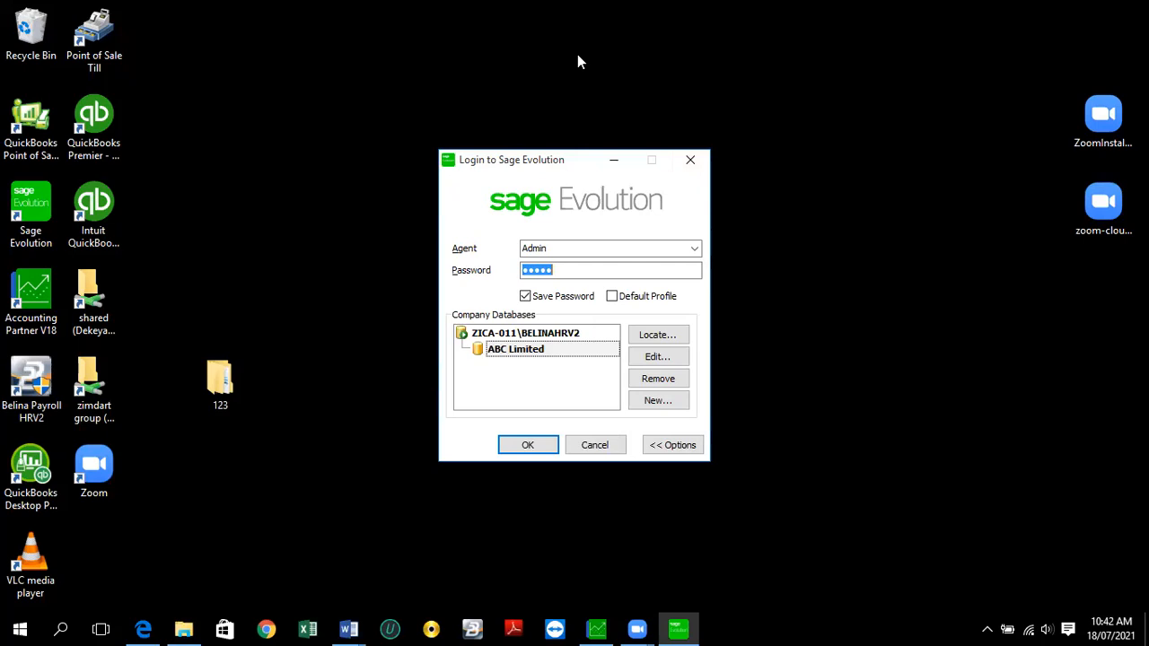
pyautogui.click(578, 55)
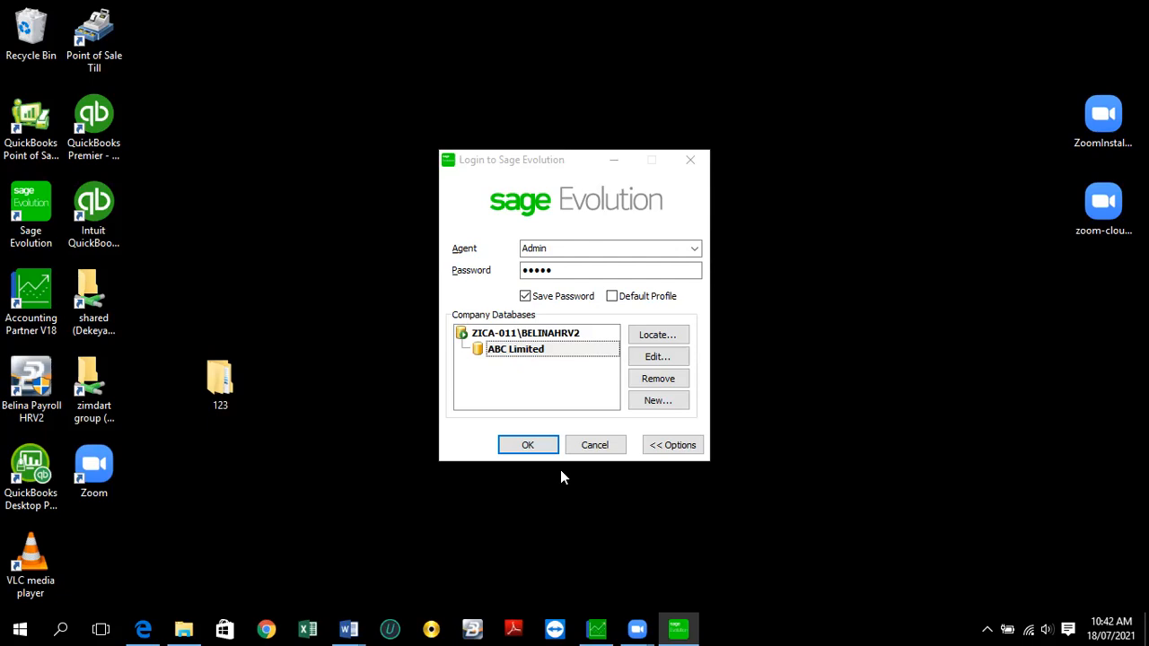
# - Try the shared network folder, dismiss the network error, and cancel the Sage Evolution login
pyautogui.click(79, 302)
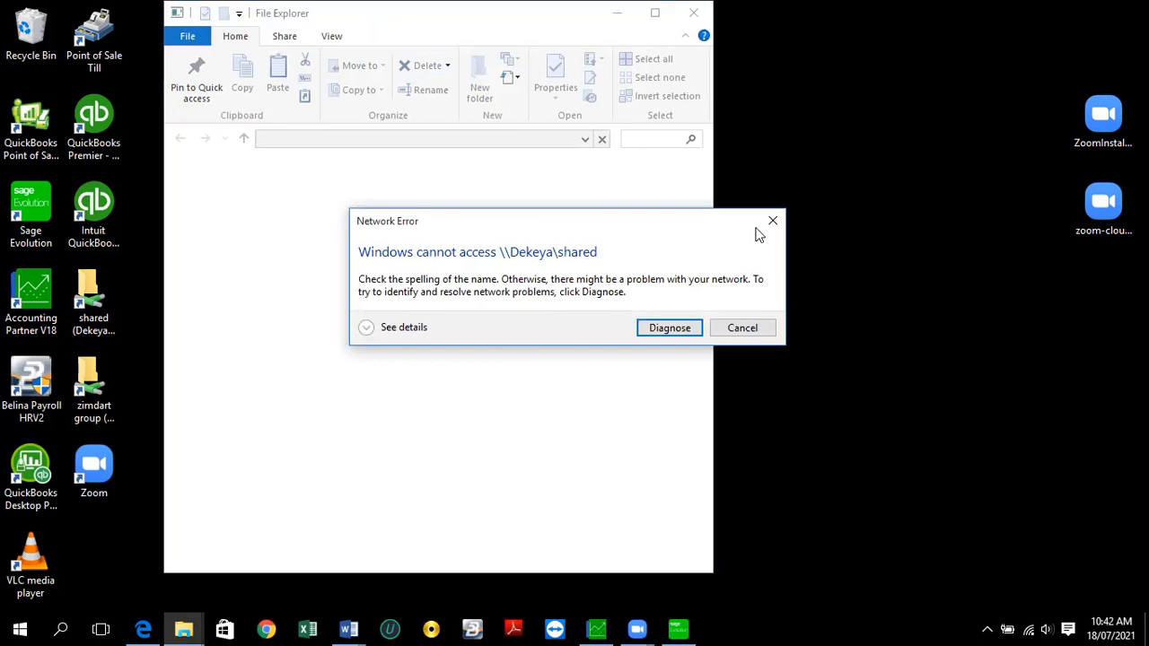
pyautogui.click(772, 221)
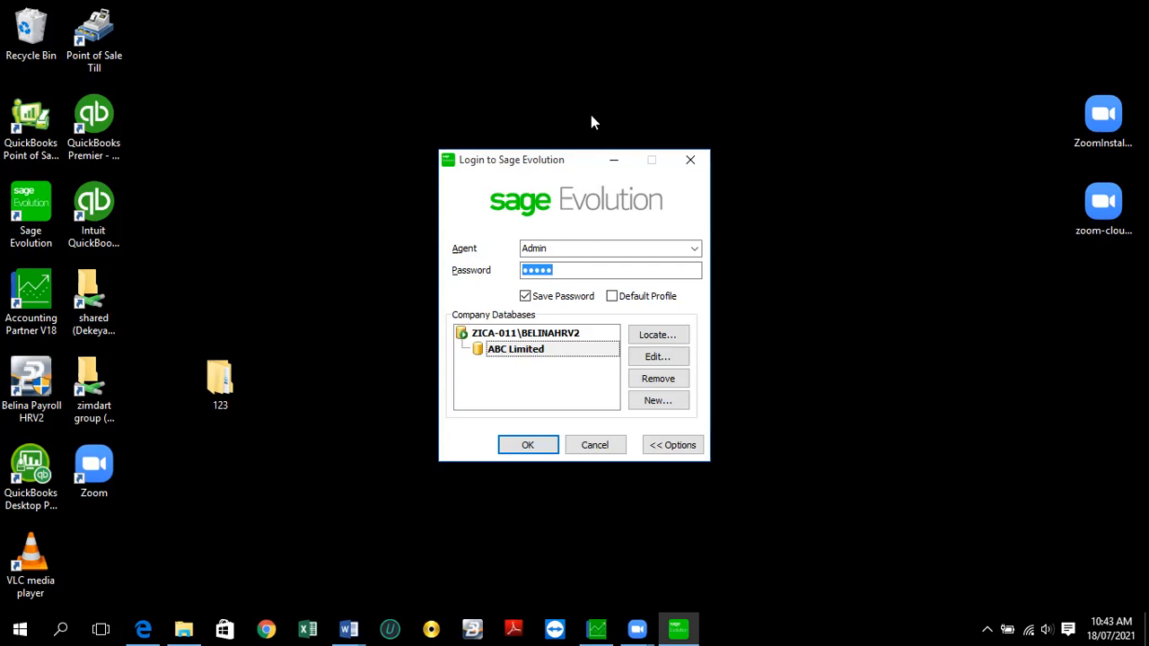
pyautogui.press('Return')
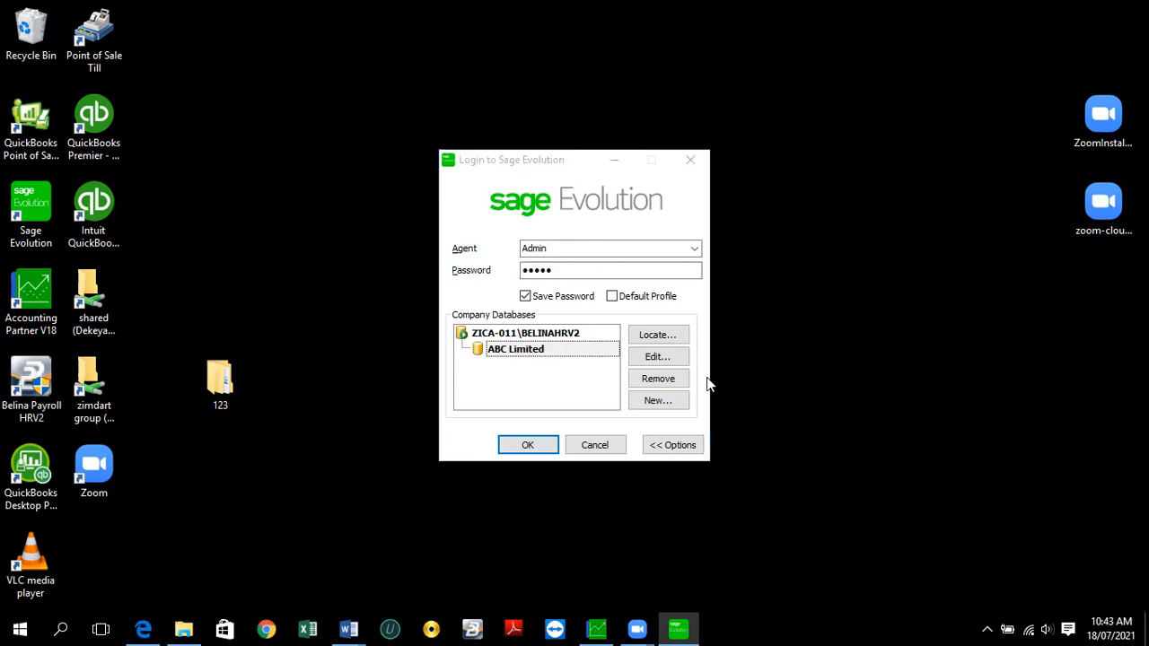
pyautogui.click(594, 446)
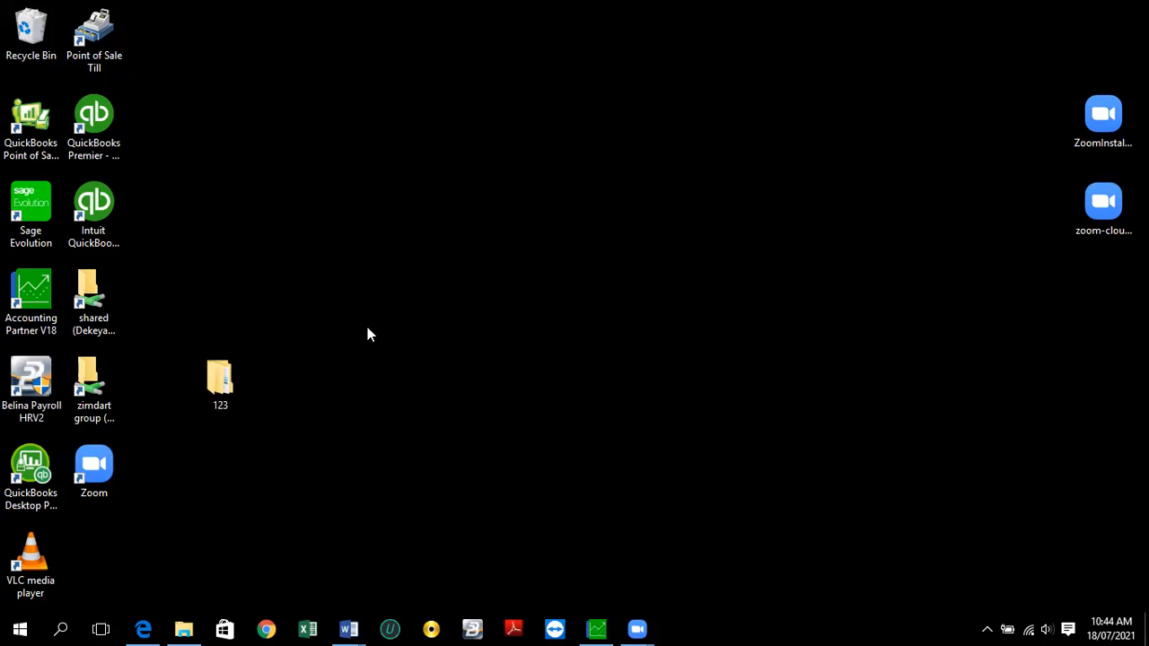
# - Relaunch Sage Evolution from its desktop shortcut to bring up the login window
pyautogui.doubleClick(36, 220)
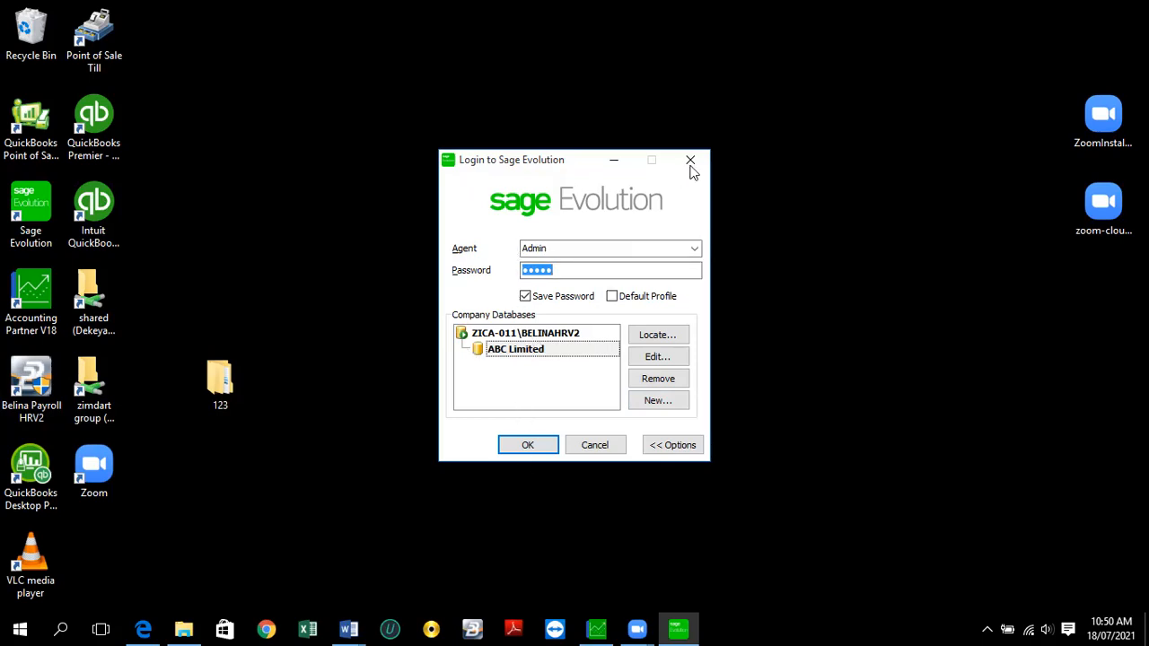
pyautogui.click(84, 244)
# - Close the Login to Sage Evolution window with its X button
pyautogui.click(677, 160)
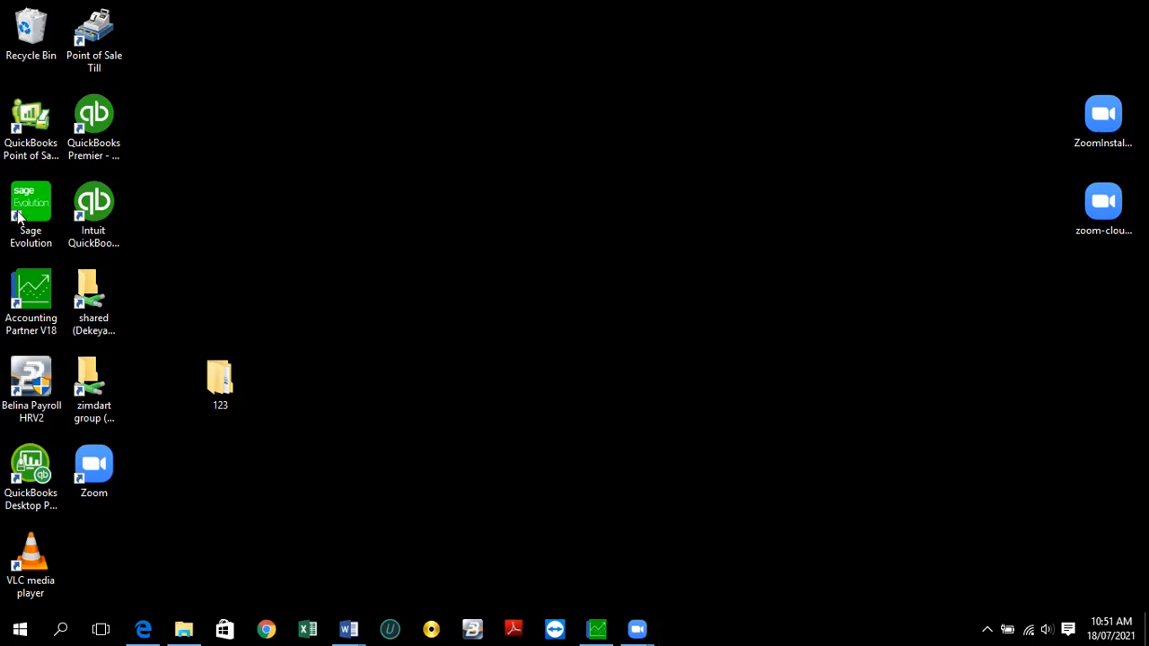
# - Relaunch Sage Evolution and start the Create New Sage Evolution Database wizard
pyautogui.doubleClick(37, 208)
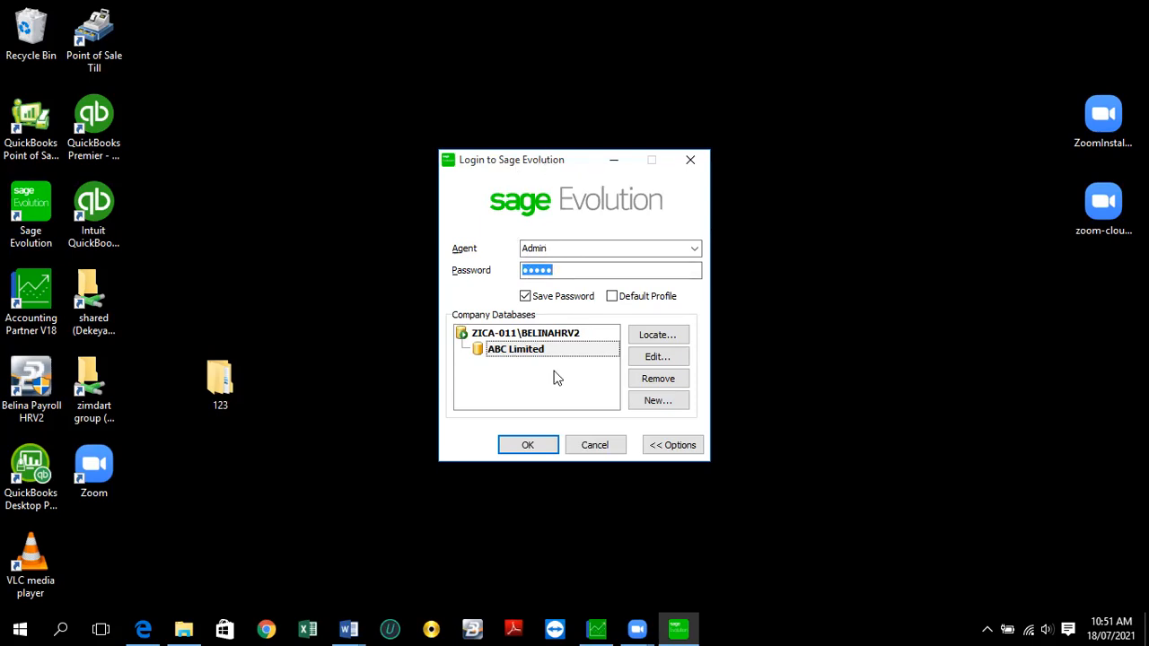
pyautogui.click(674, 403)
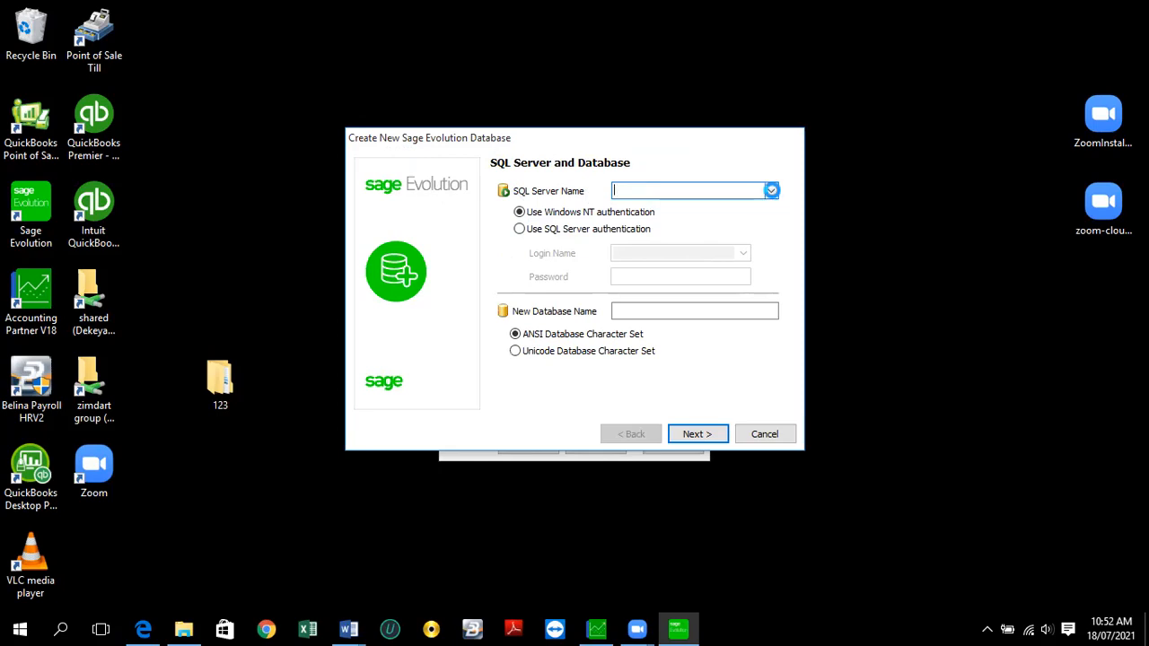
pyautogui.click(772, 191)
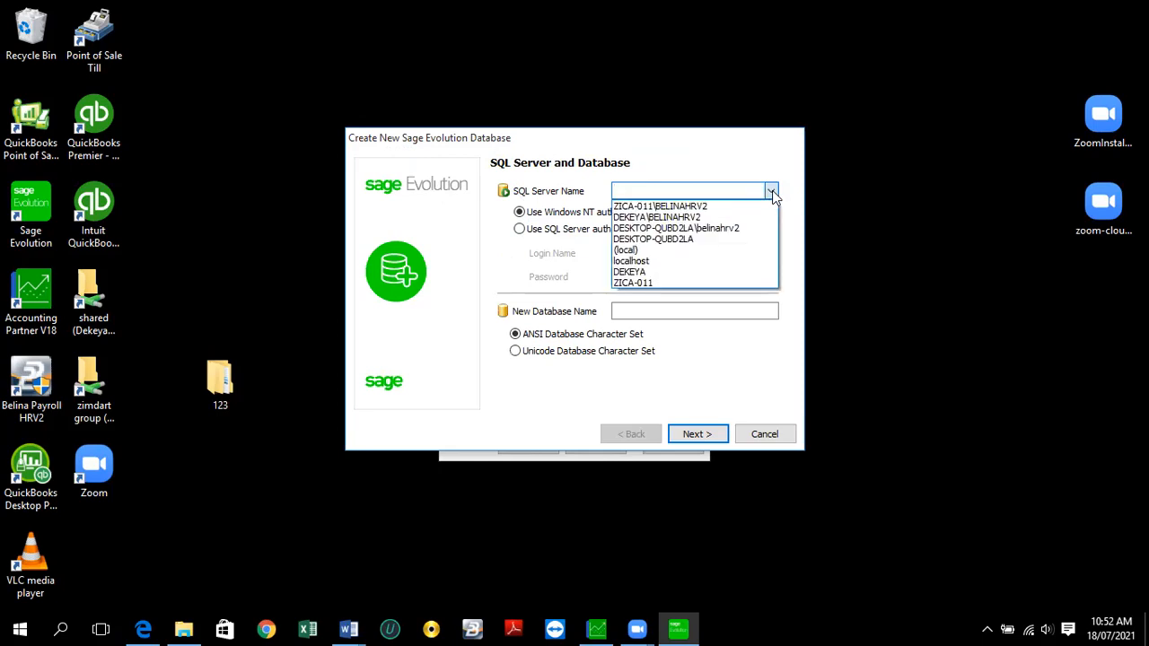
pyautogui.click(692, 208)
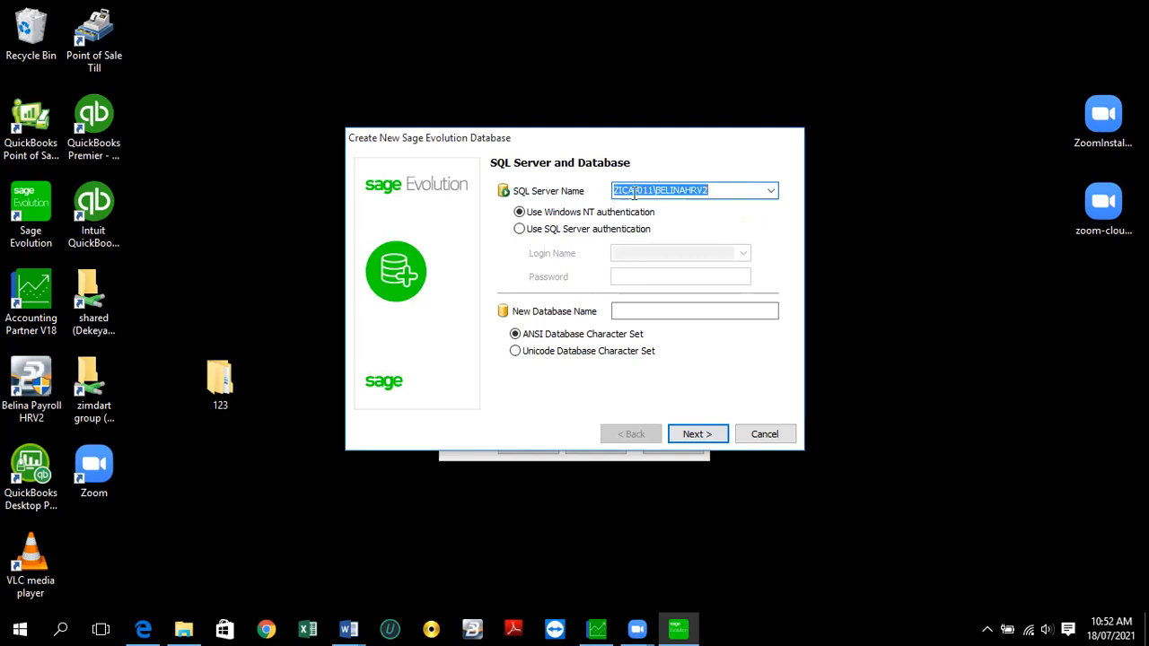
pyautogui.click(654, 190)
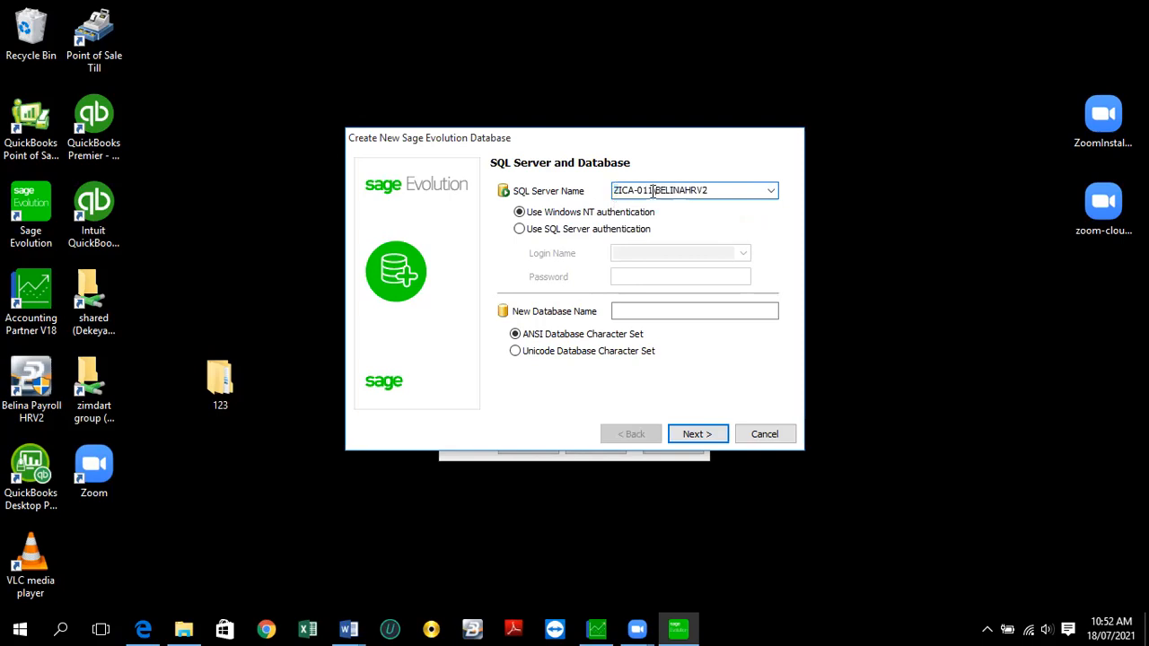
pyautogui.moveTo(606, 189); pyautogui.dragTo(654, 191)
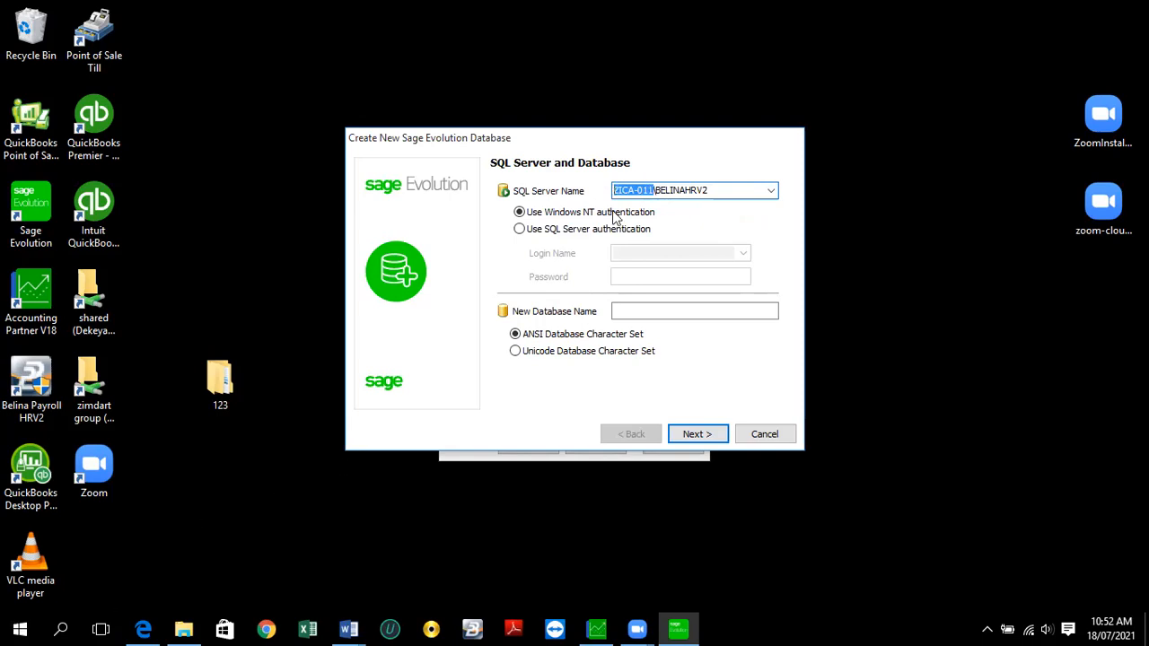
pyautogui.click(689, 189)
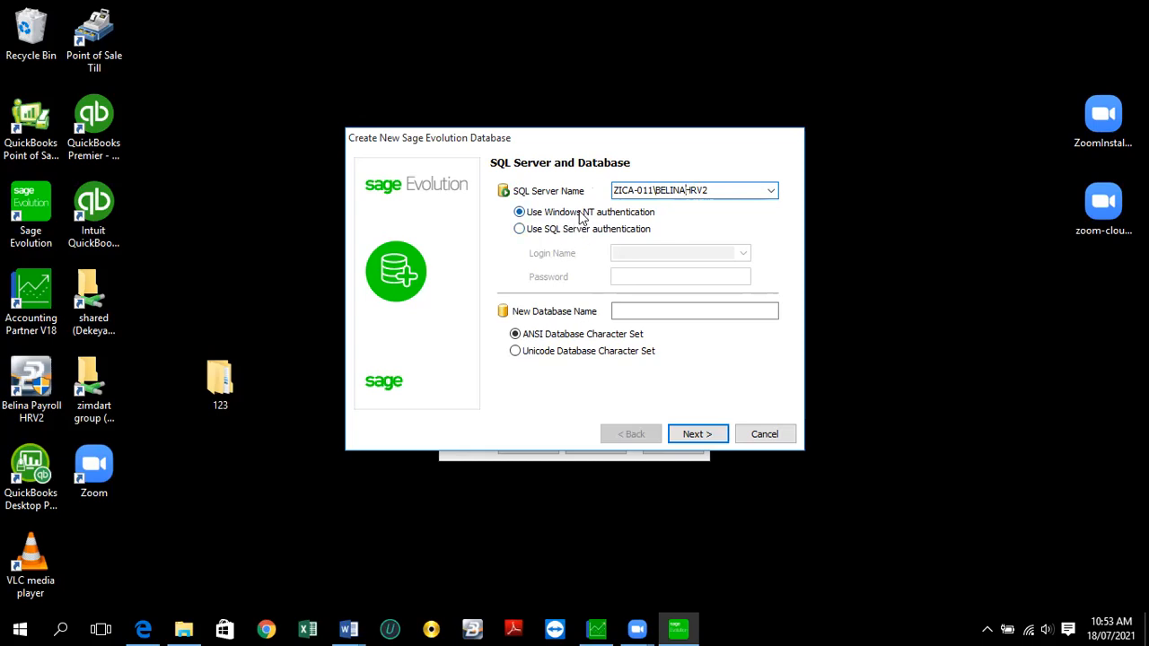
# - Choose 'sa' under SQL Server authentication, then revert to Windows NT authentication
pyautogui.click(520, 230)
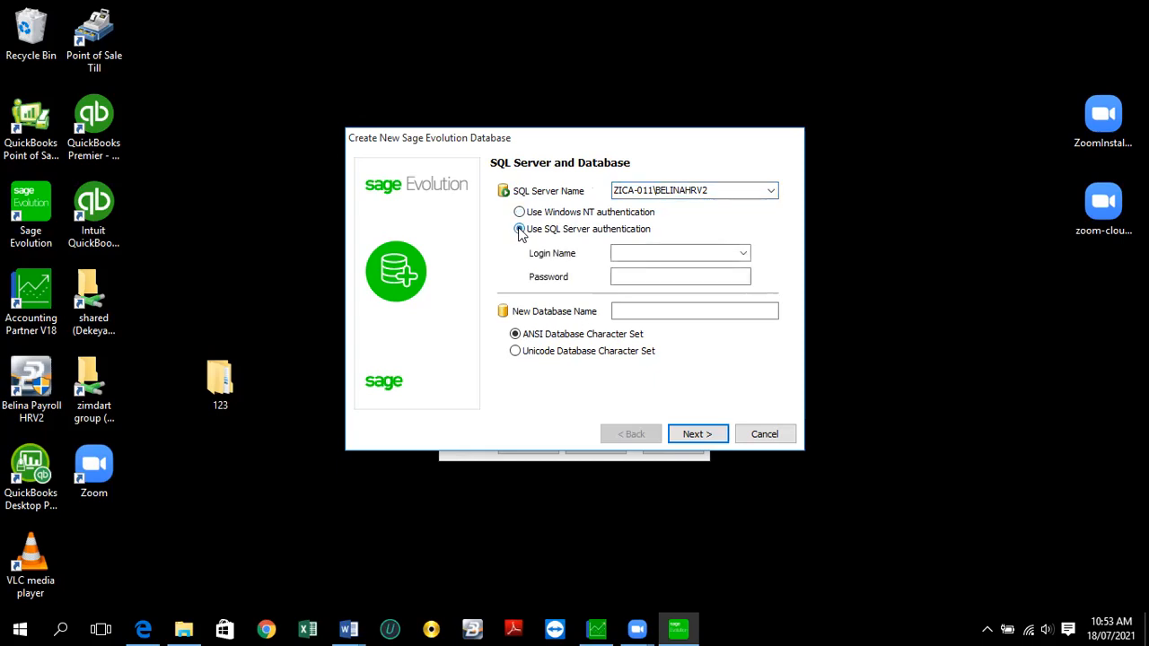
pyautogui.click(744, 255)
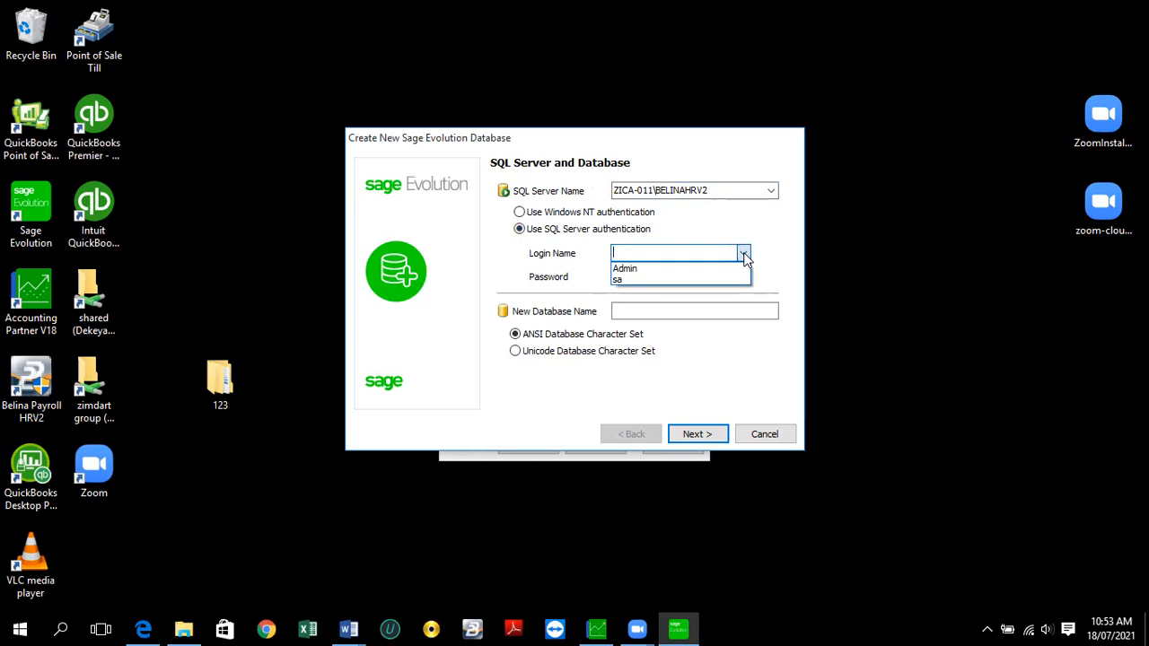
pyautogui.click(639, 278)
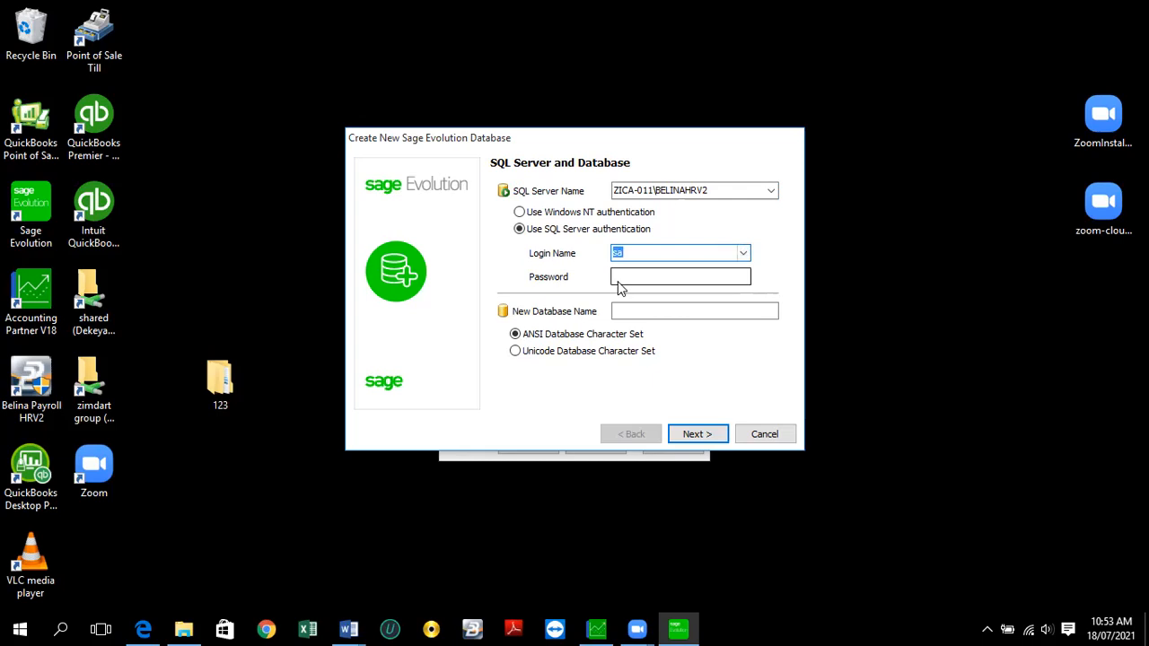
pyautogui.click(520, 213)
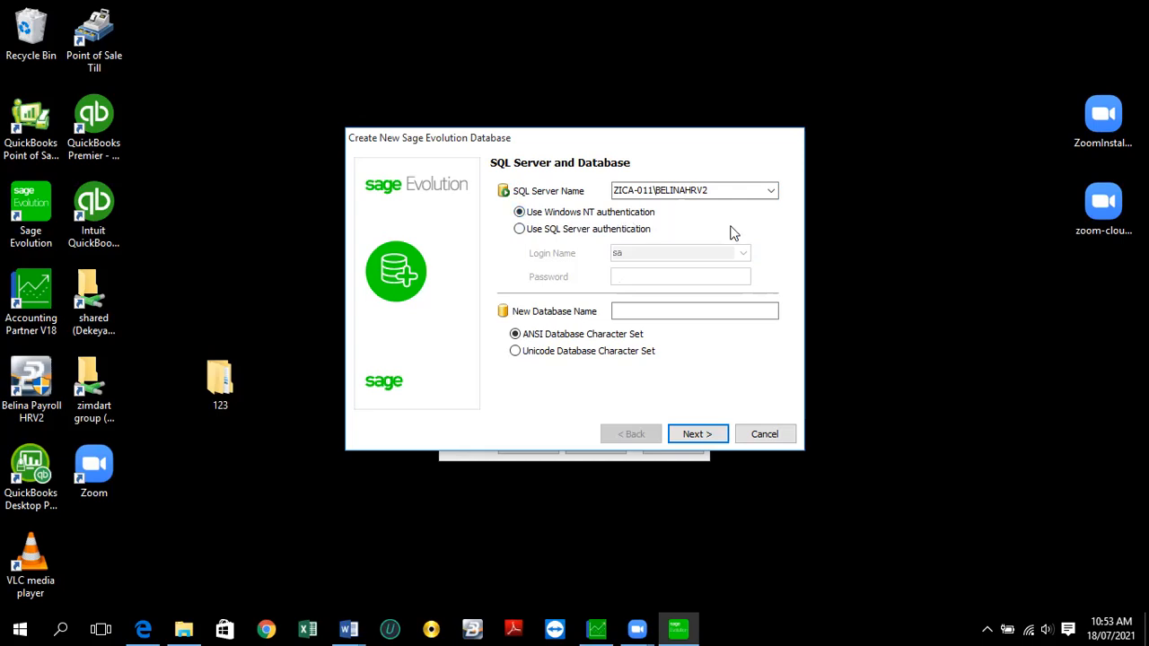
pyautogui.click(633, 309)
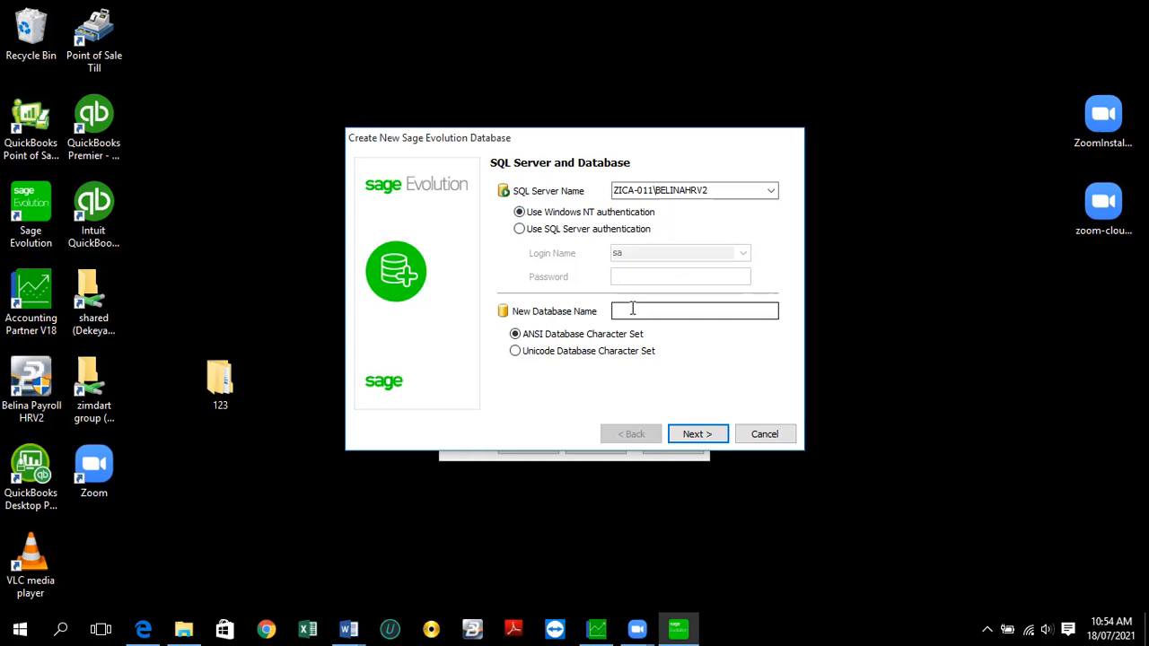
# - Name the new database 'ASC Limited' with ANSI character set, keeping Windows NT authentication
pyautogui.write('ASC Limited')
pyautogui.click(547, 334)
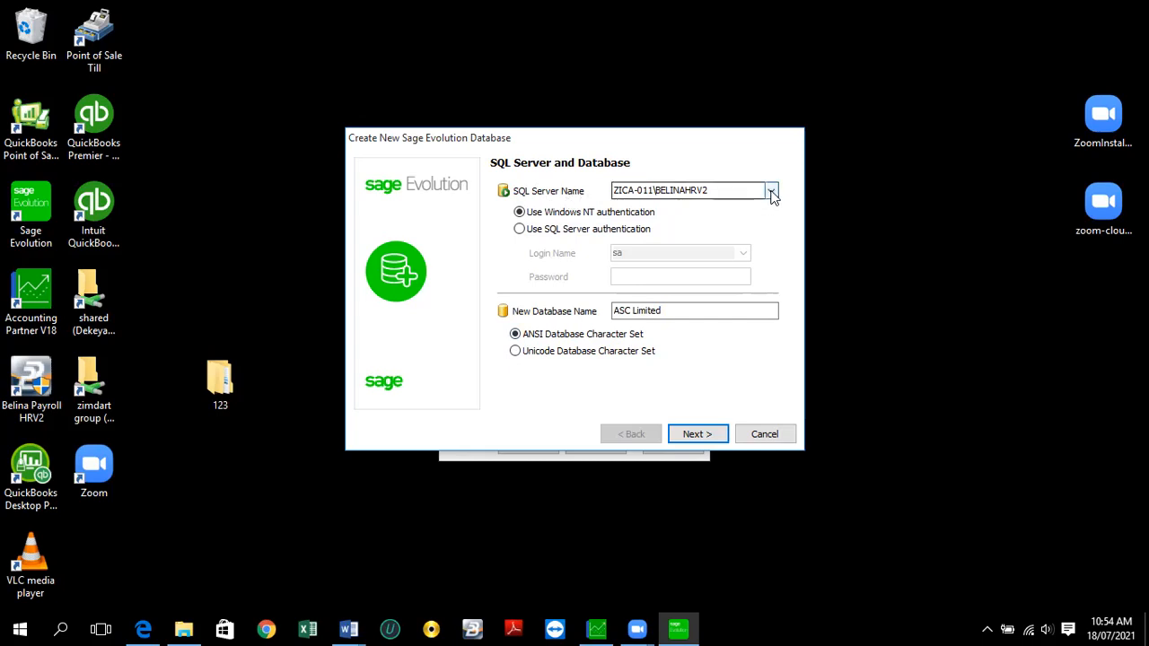
pyautogui.click(519, 229)
pyautogui.click(745, 254)
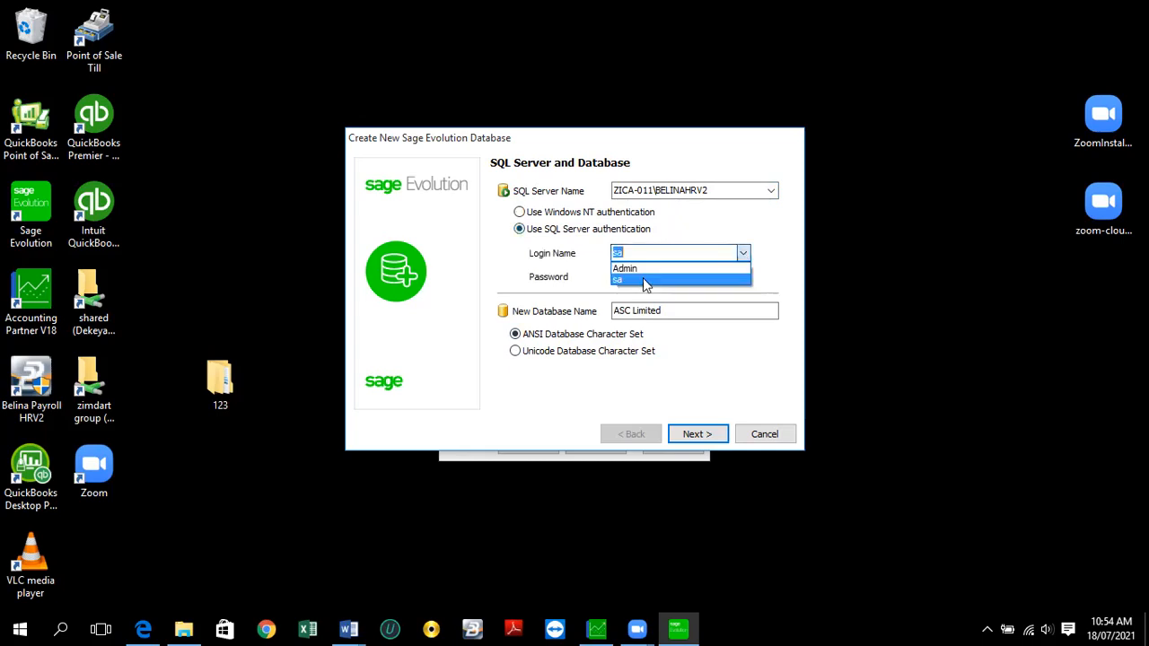
pyautogui.click(519, 211)
pyautogui.click(519, 212)
pyautogui.click(519, 212)
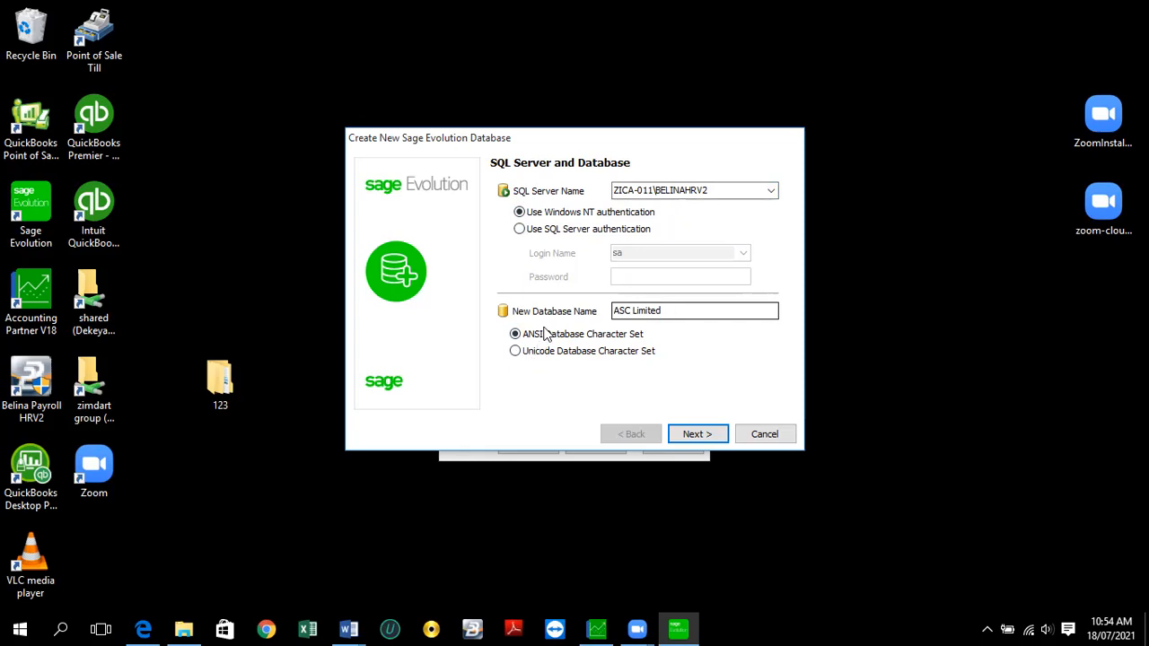
# - Advance to the Common Database step, which uses EvolutionCommon on the same server
pyautogui.click(708, 435)
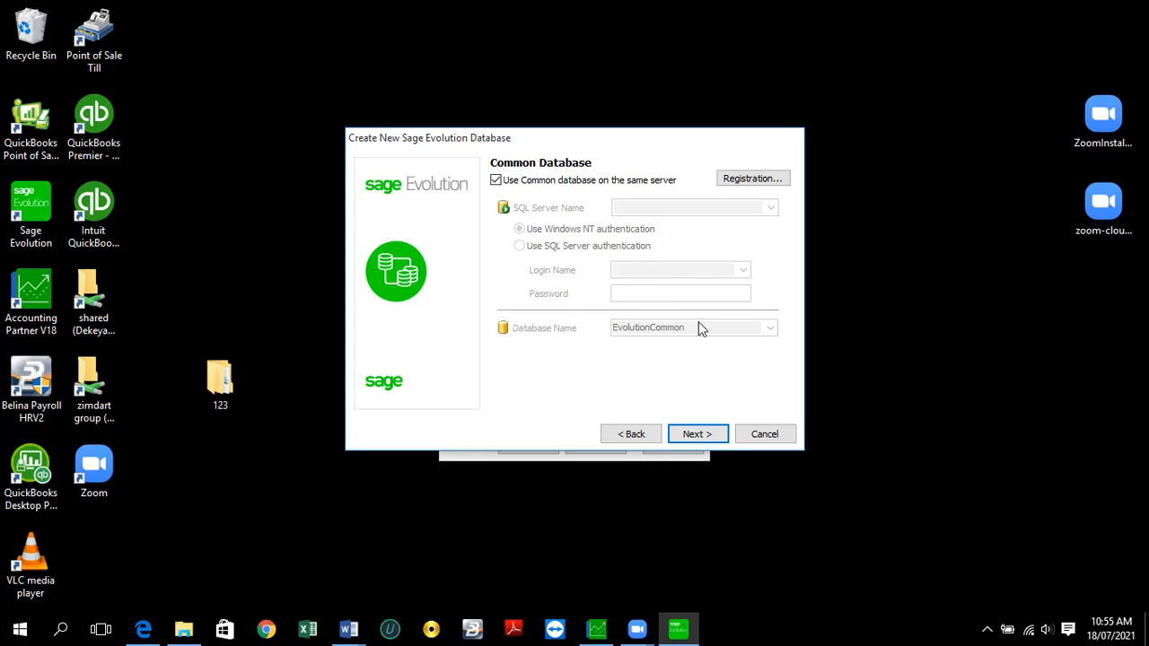
# - On Branch Accounting, settle on Head Office as the database type and continue
pyautogui.click(703, 437)
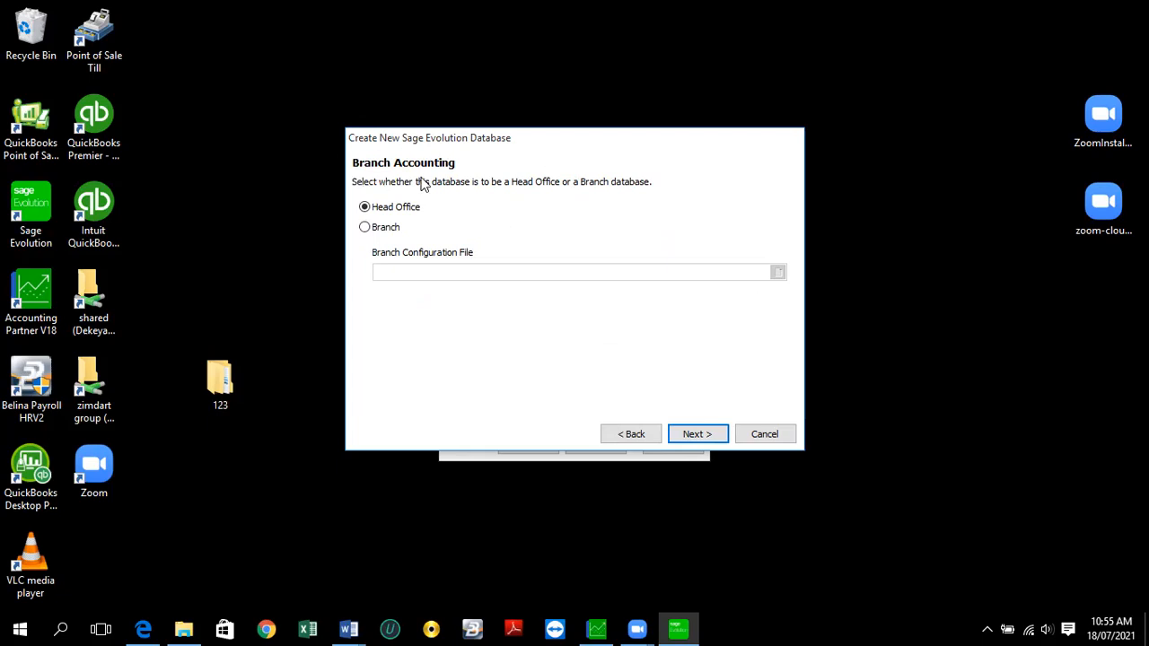
pyautogui.click(366, 229)
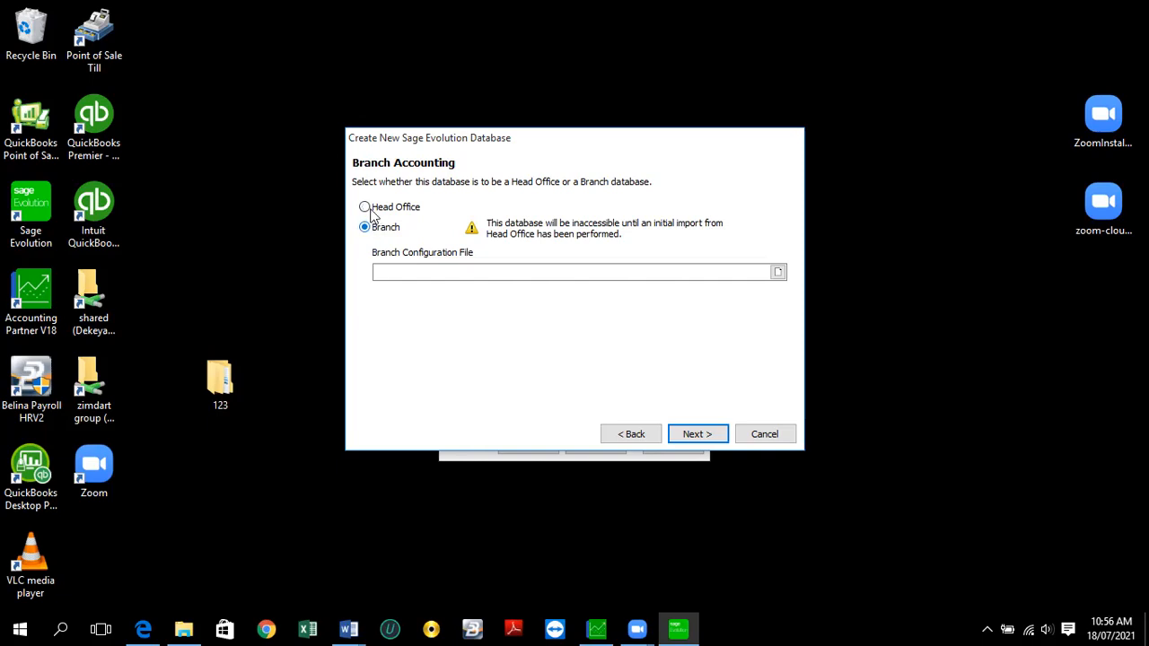
pyautogui.click(369, 211)
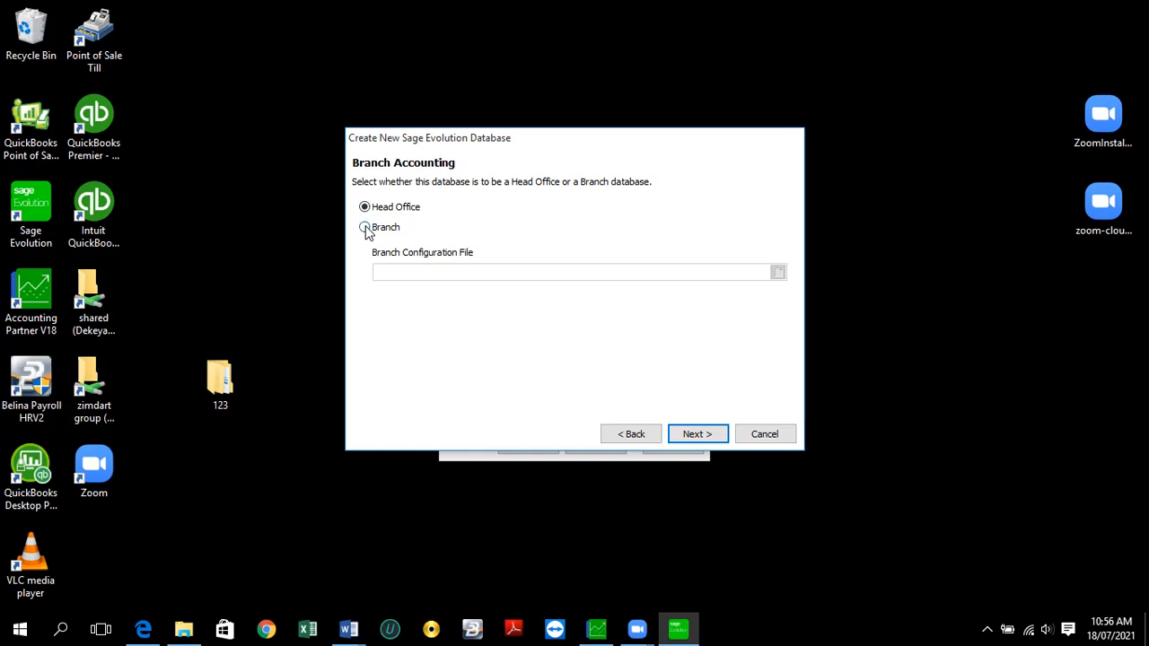
pyautogui.click(366, 228)
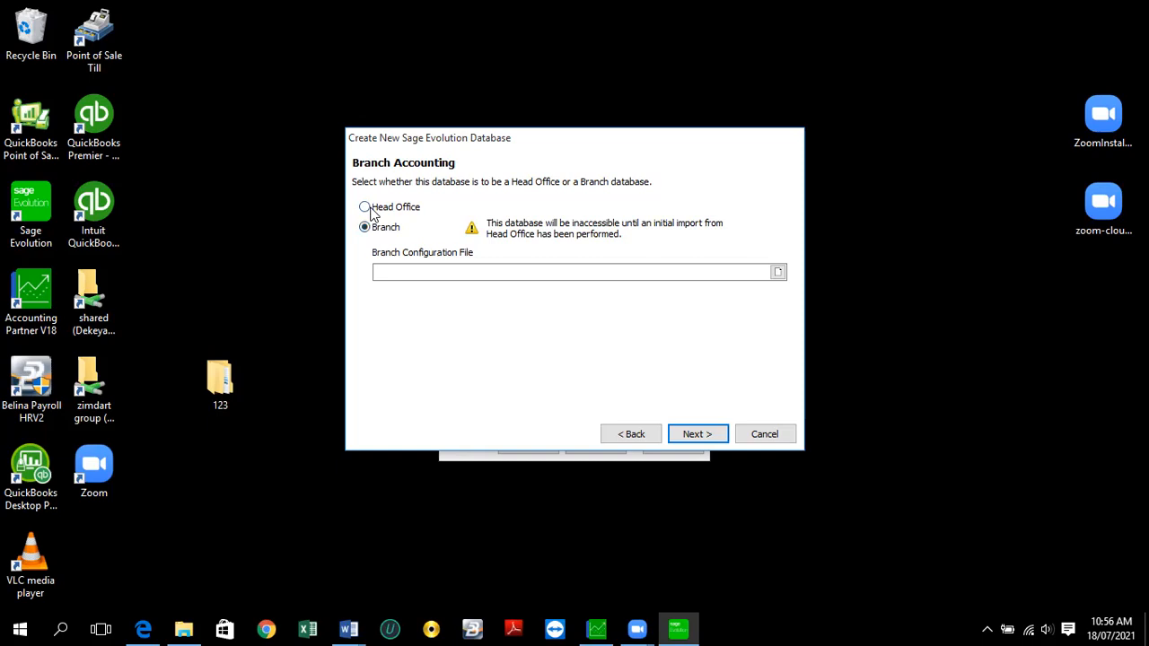
pyautogui.click(373, 214)
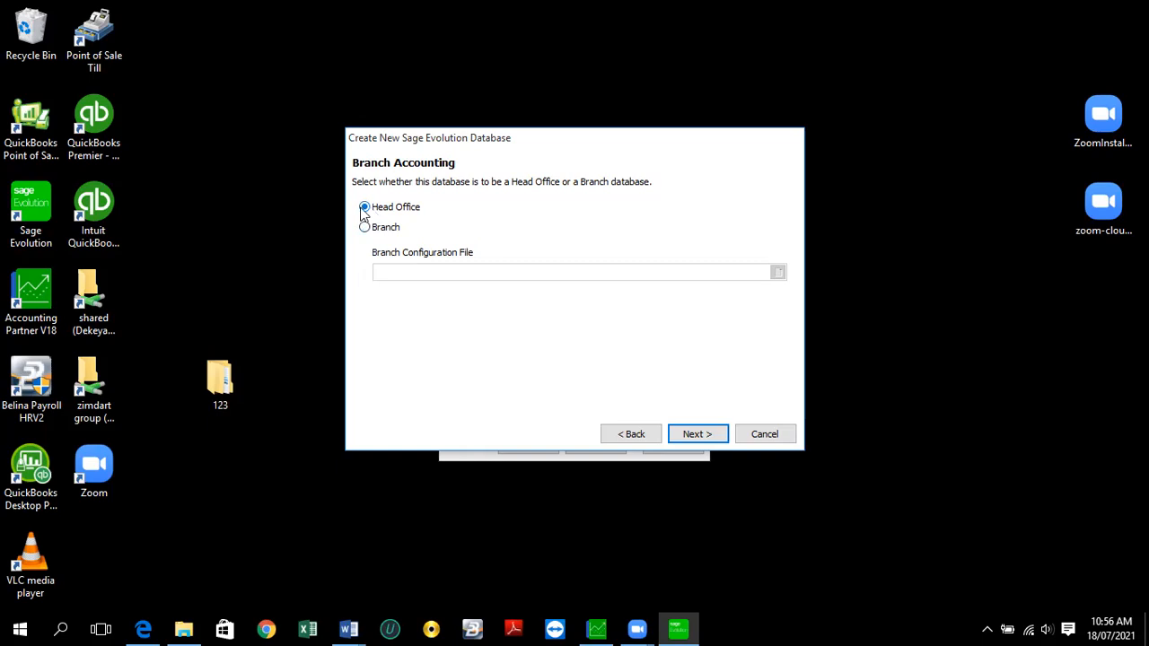
pyautogui.click(687, 436)
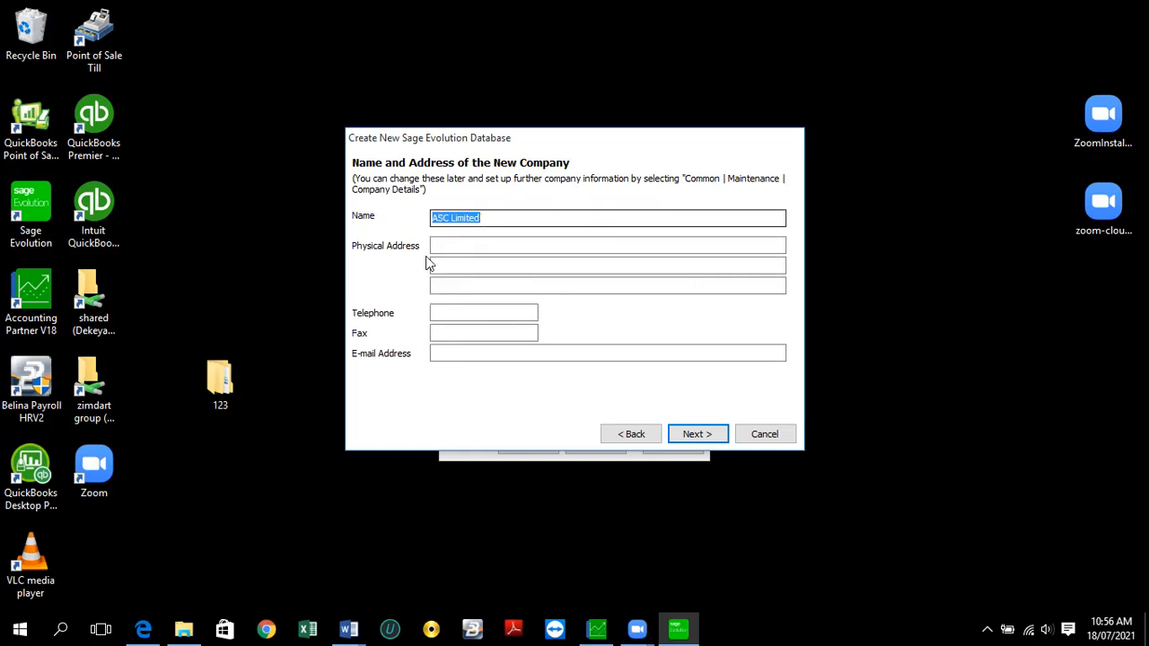
# - Type the company's street and suburb into the physical address lines, fixing typos, and begin the city
pyautogui.click(468, 245)
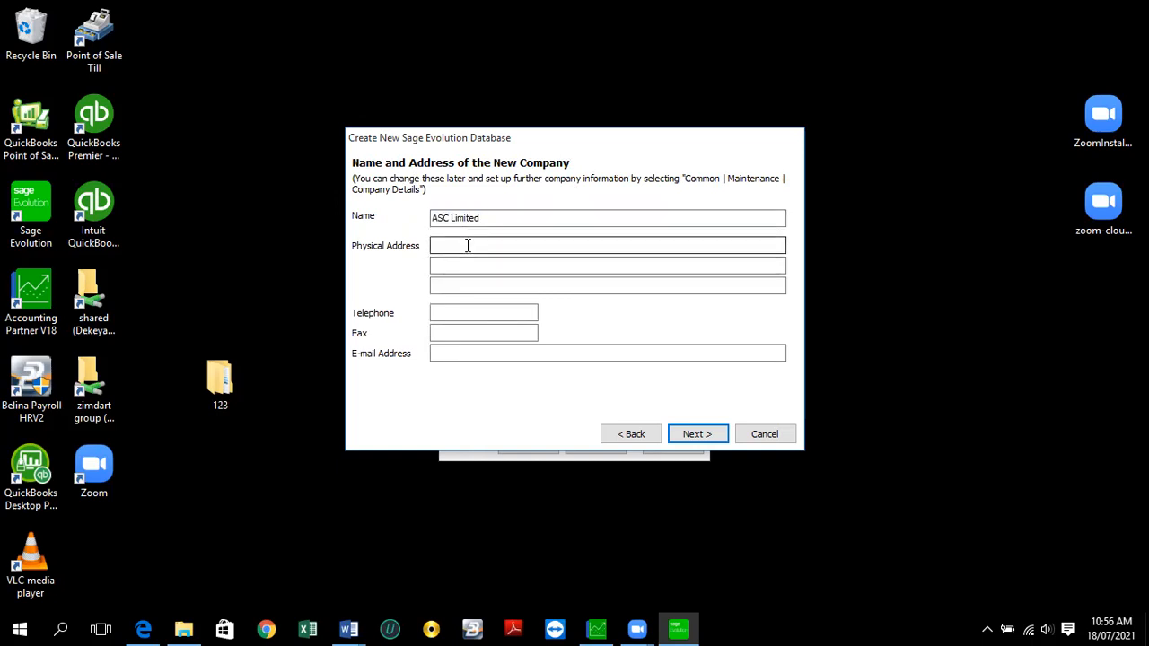
pyautogui.click(455, 264)
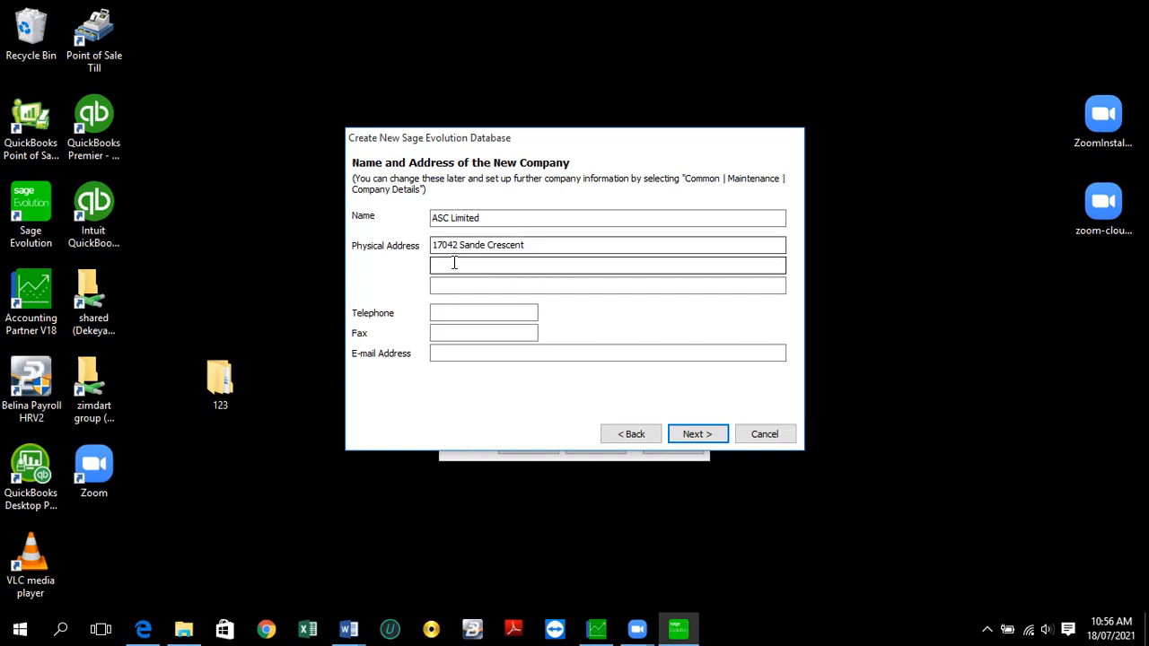
pyautogui.write('Gr')
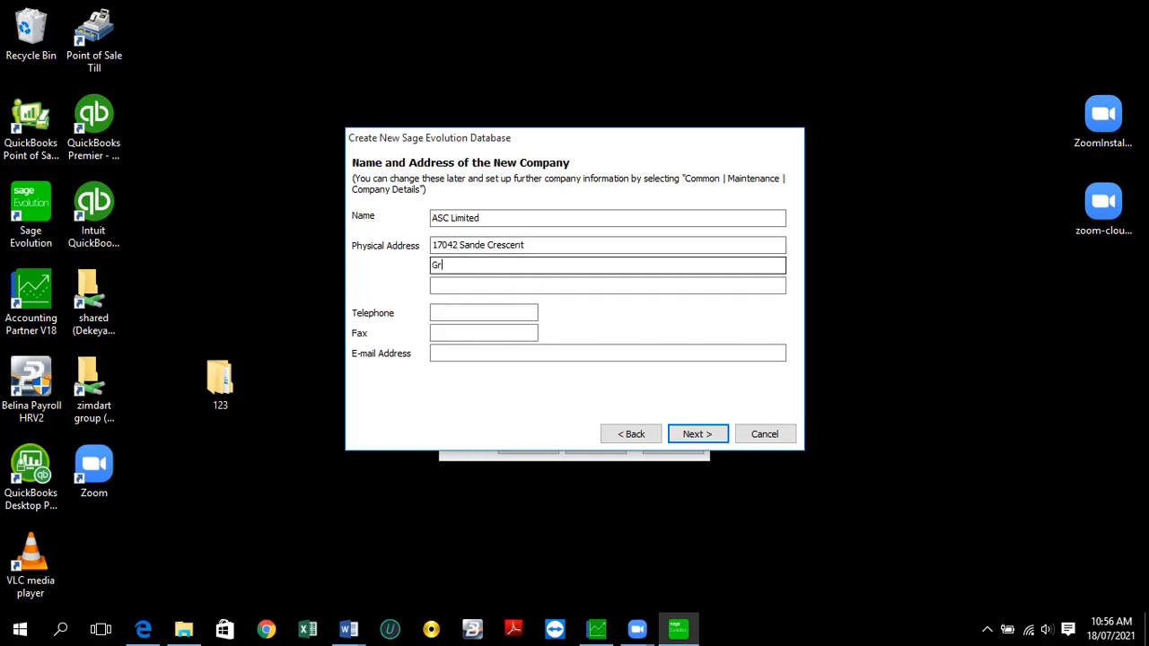
pyautogui.write('anisi')
pyautogui.press('BackSpace')
pyautogui.press('BackSpace')
pyautogui.write('teside')
pyautogui.press('Tab')
pyautogui.write('Harare')
# - Enter the company's telephone, fax and sales e-mail, correcting typos, then continue to Login Security
pyautogui.click(458, 311)
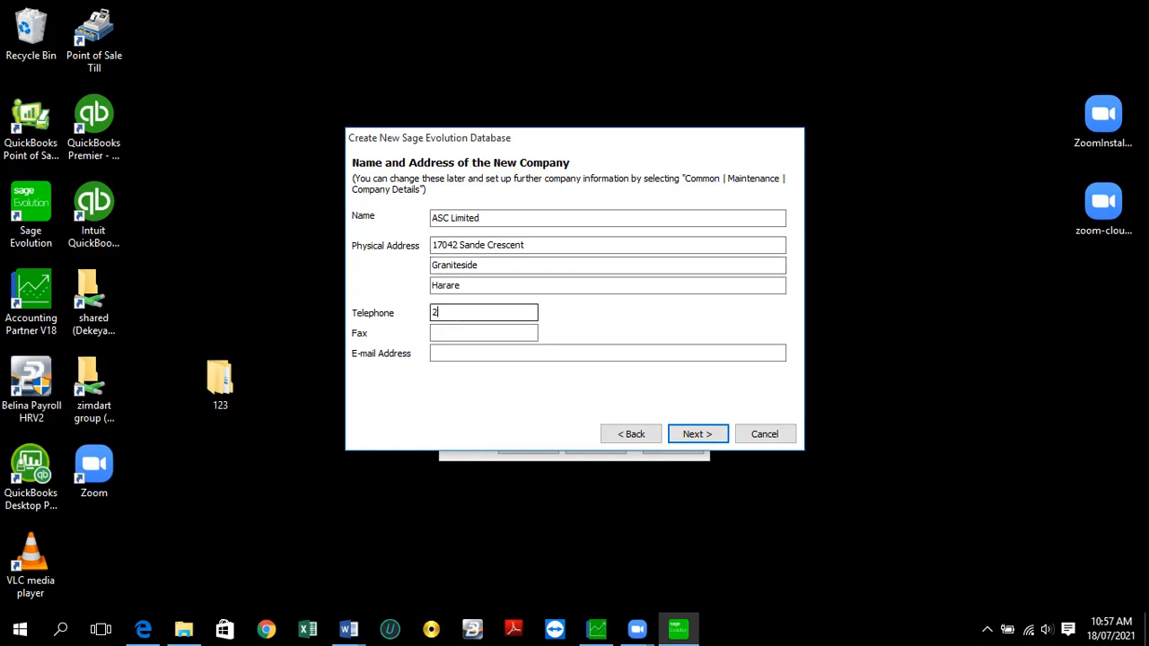
pyautogui.press('BackSpace')
pyautogui.press('BackSpace')
pyautogui.click(448, 332)
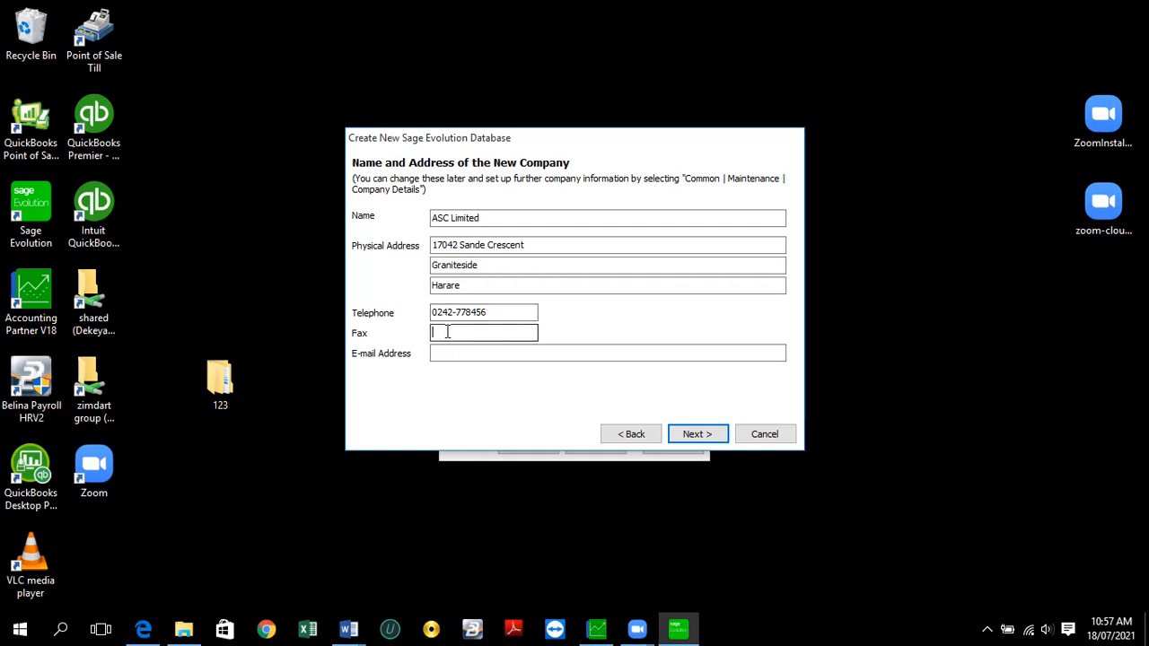
pyautogui.click(464, 352)
pyautogui.press('BackSpace')
pyautogui.click(456, 354)
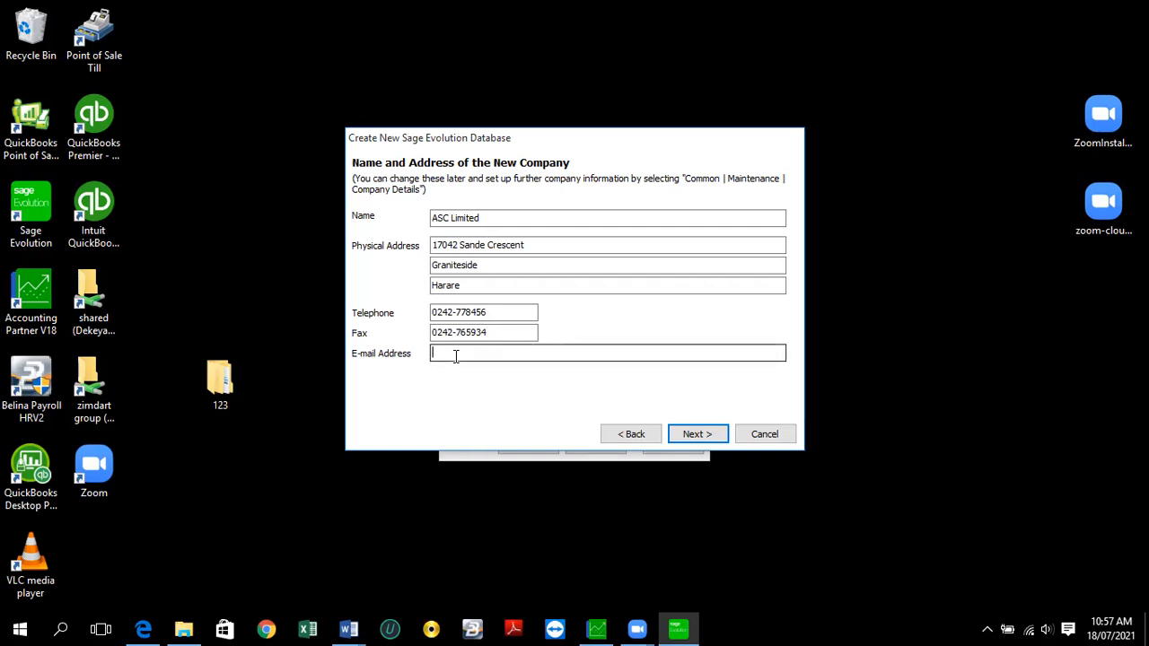
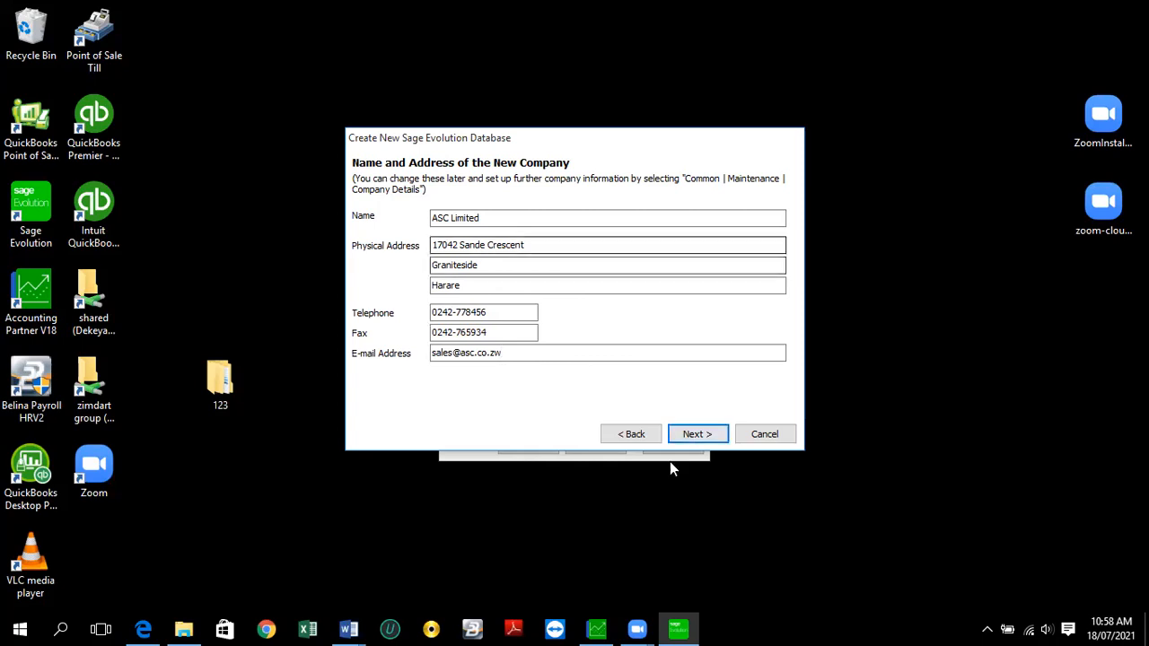
pyautogui.click(695, 433)
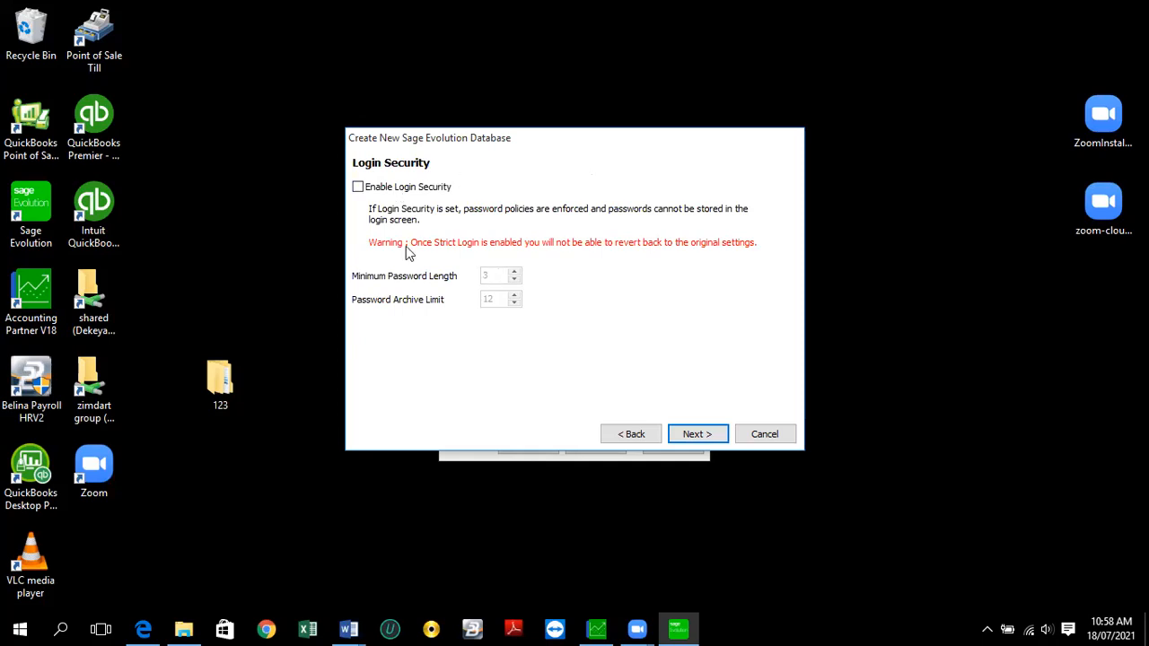
# - Toggle Enable Login Security on and off, leaving login security disabled
pyautogui.click(357, 188)
pyautogui.click(358, 187)
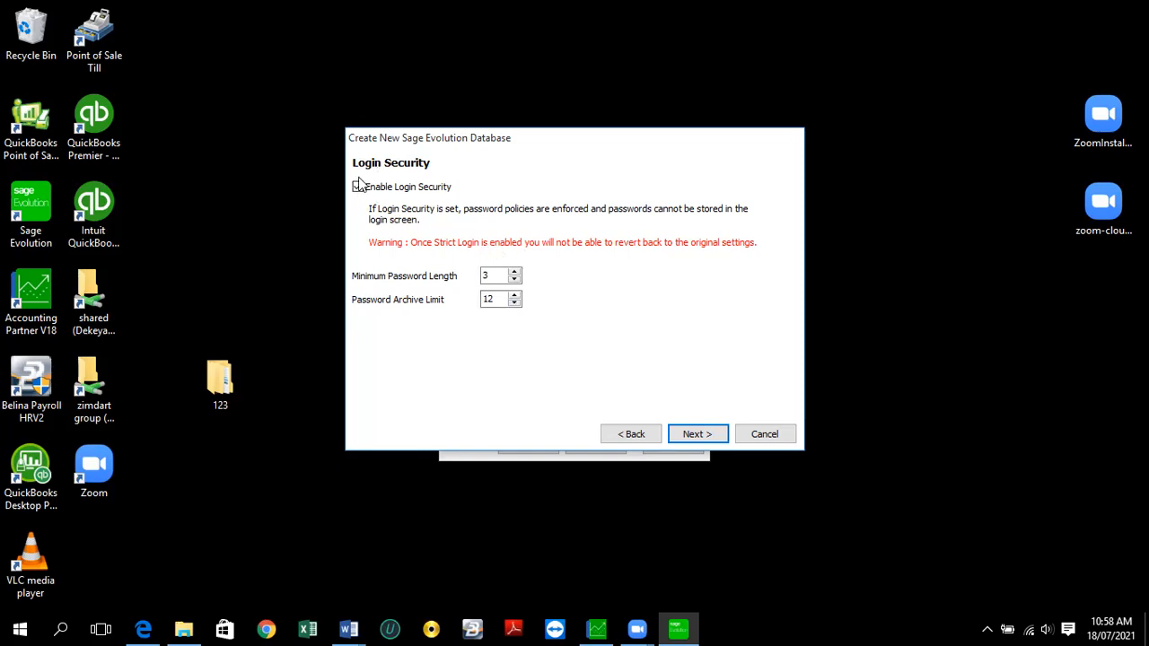
pyautogui.click(358, 187)
pyautogui.click(357, 187)
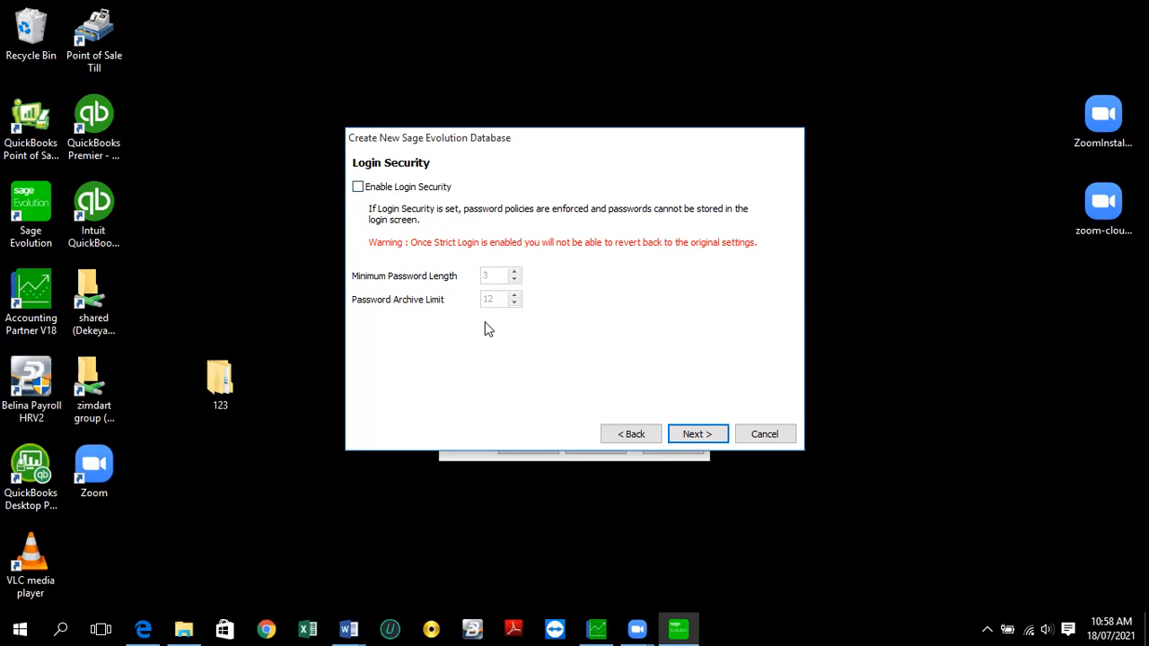
# - Pick 31 December 2021 from the calendar as the financial year closing date
pyautogui.click(686, 435)
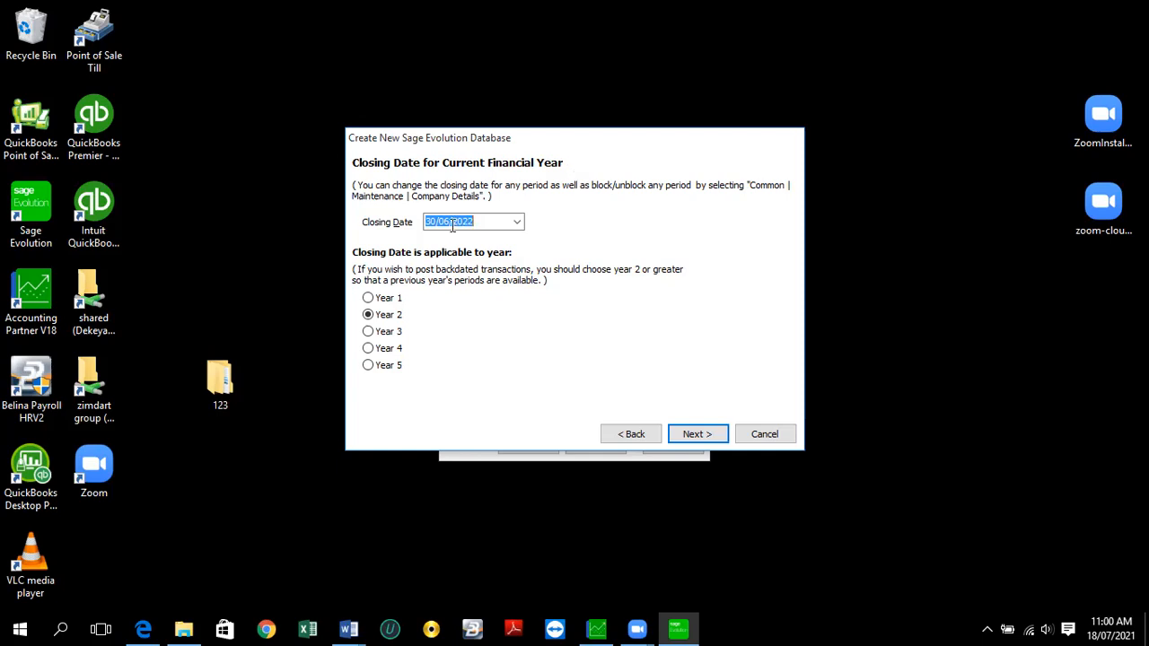
pyautogui.click(522, 224)
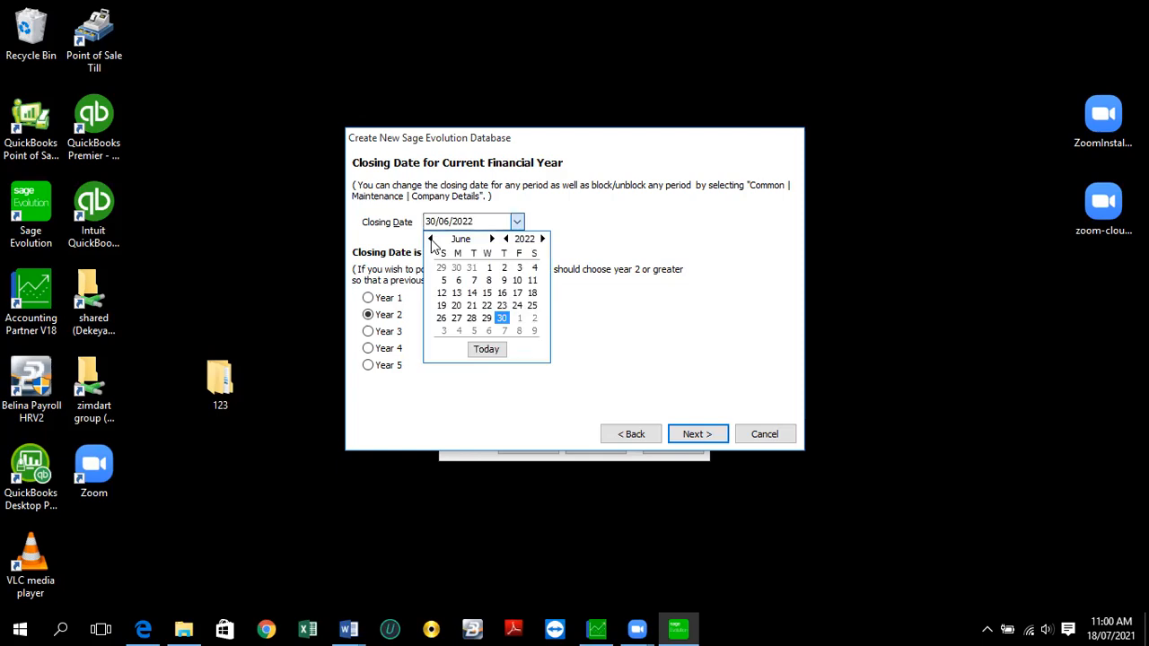
pyautogui.click(431, 239)
pyautogui.click(431, 238)
pyautogui.click(431, 239)
pyautogui.click(431, 239)
pyautogui.click(431, 239)
pyautogui.click(431, 239)
pyautogui.click(431, 239)
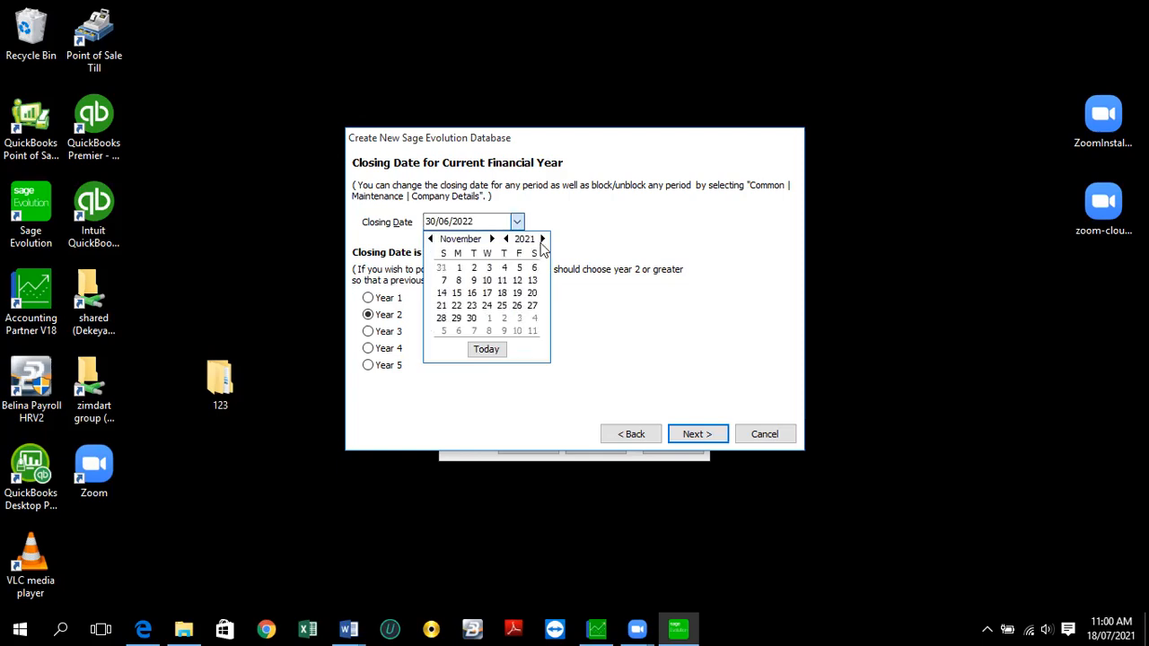
pyautogui.click(542, 239)
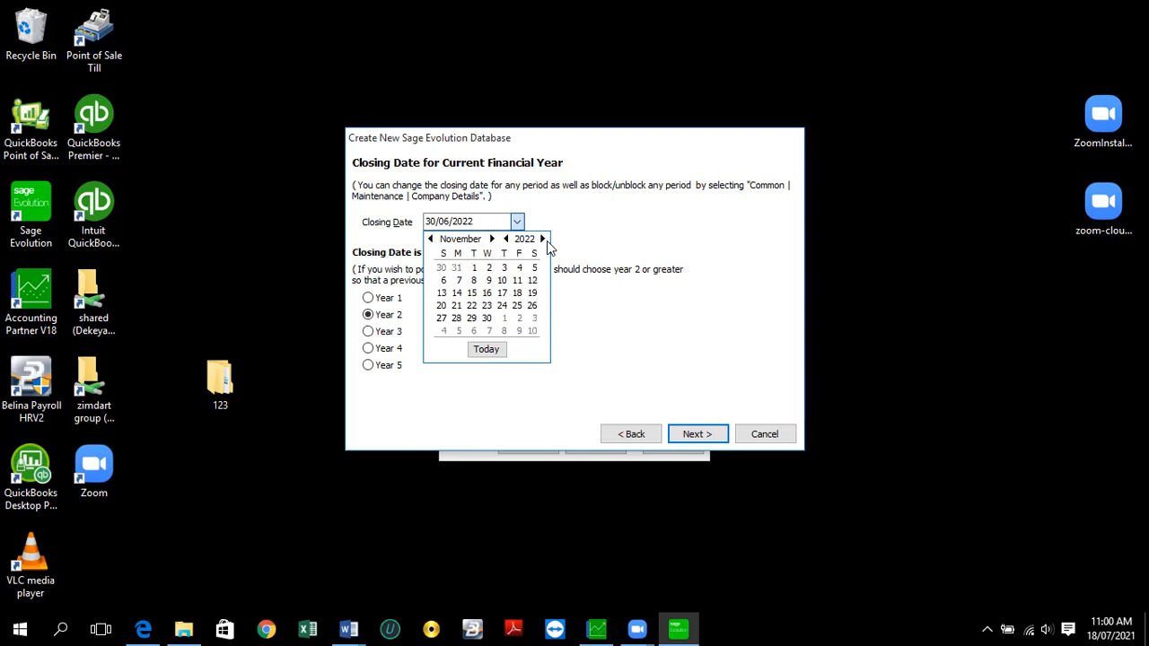
pyautogui.click(543, 239)
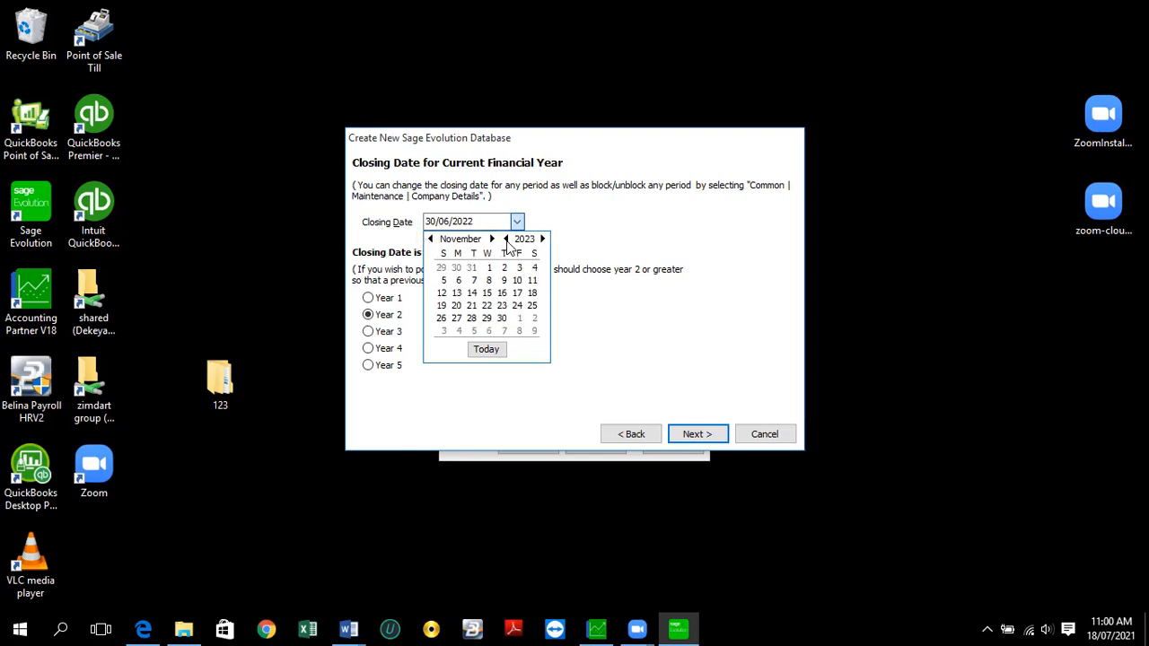
pyautogui.click(506, 240)
pyautogui.click(507, 239)
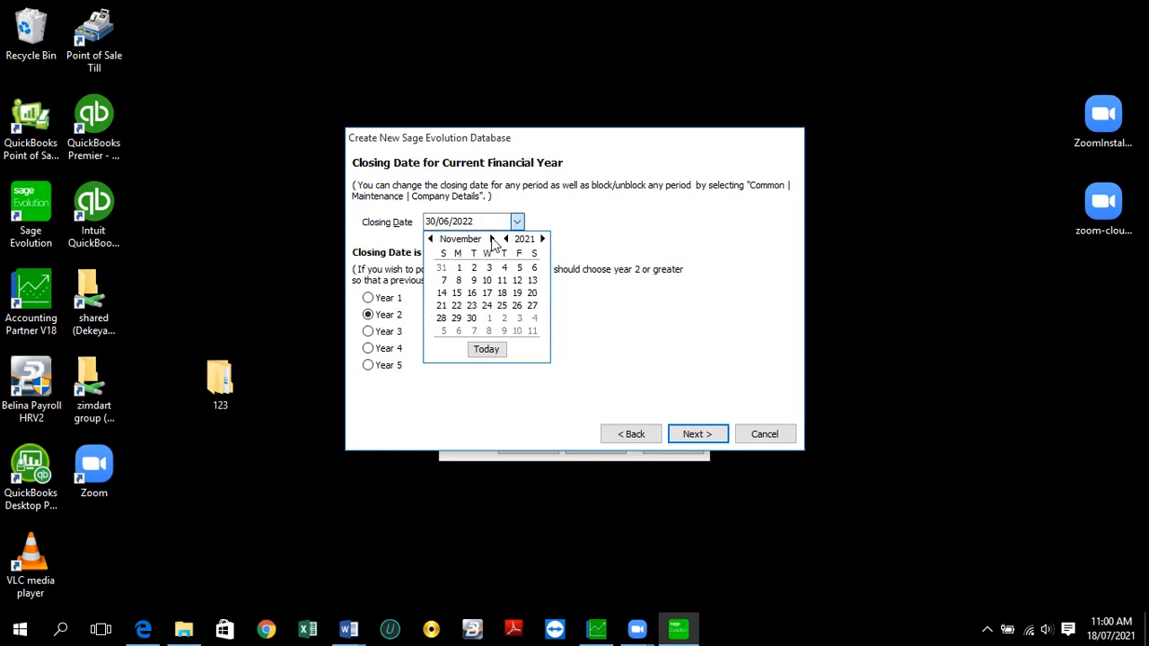
pyautogui.click(492, 239)
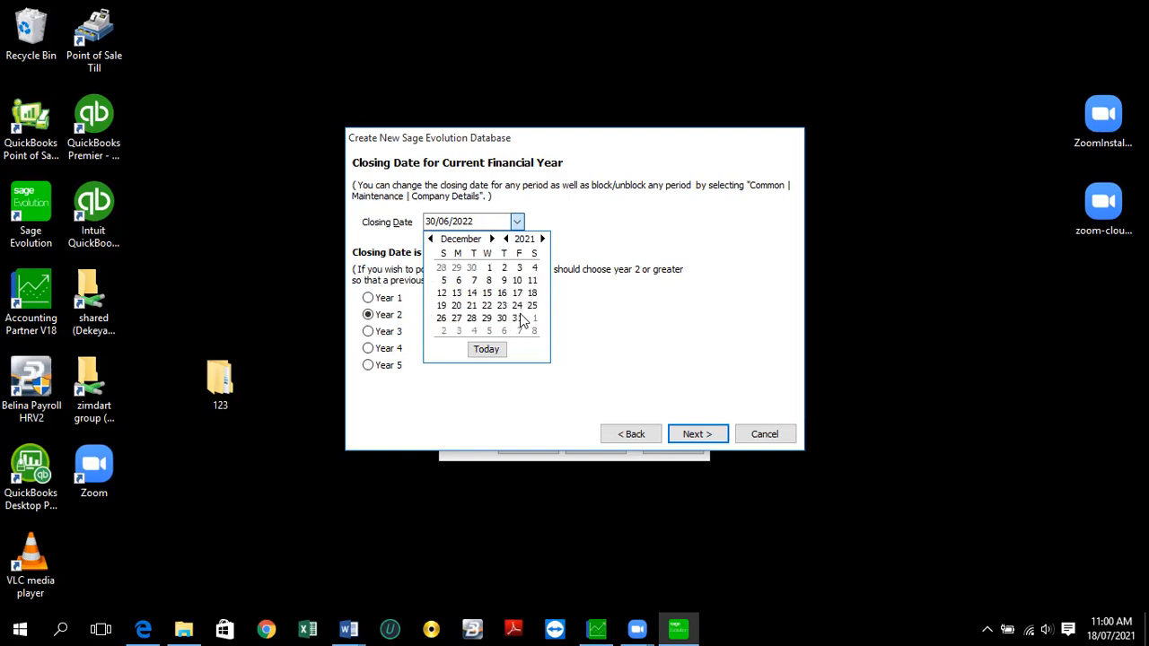
pyautogui.click(519, 318)
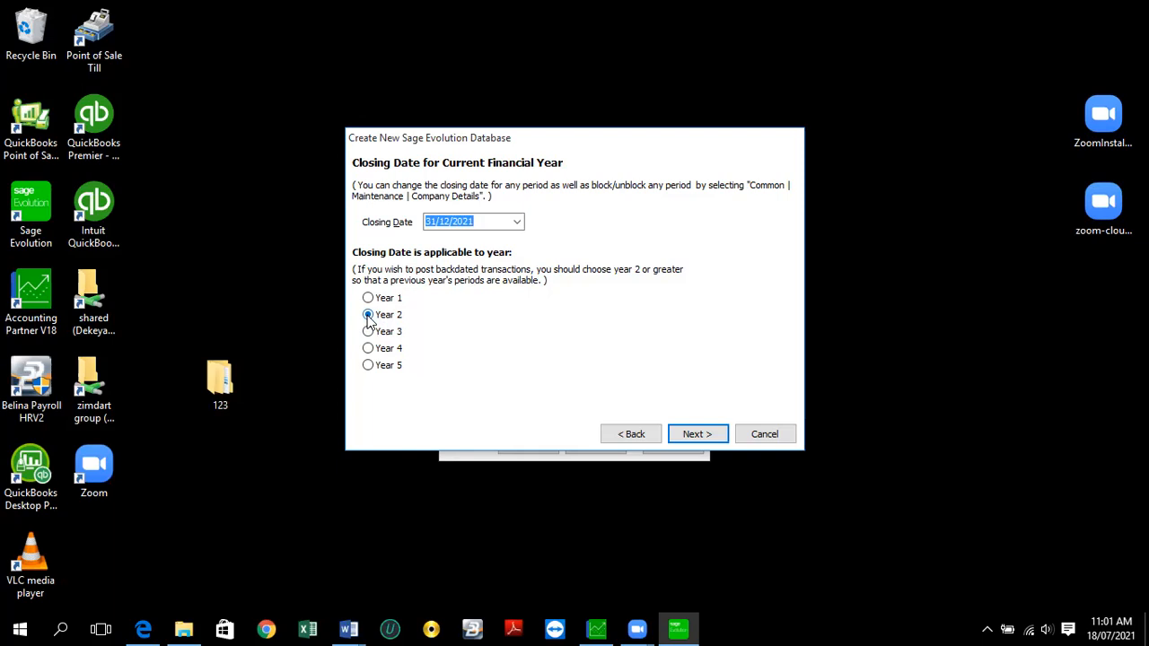
pyautogui.click(369, 316)
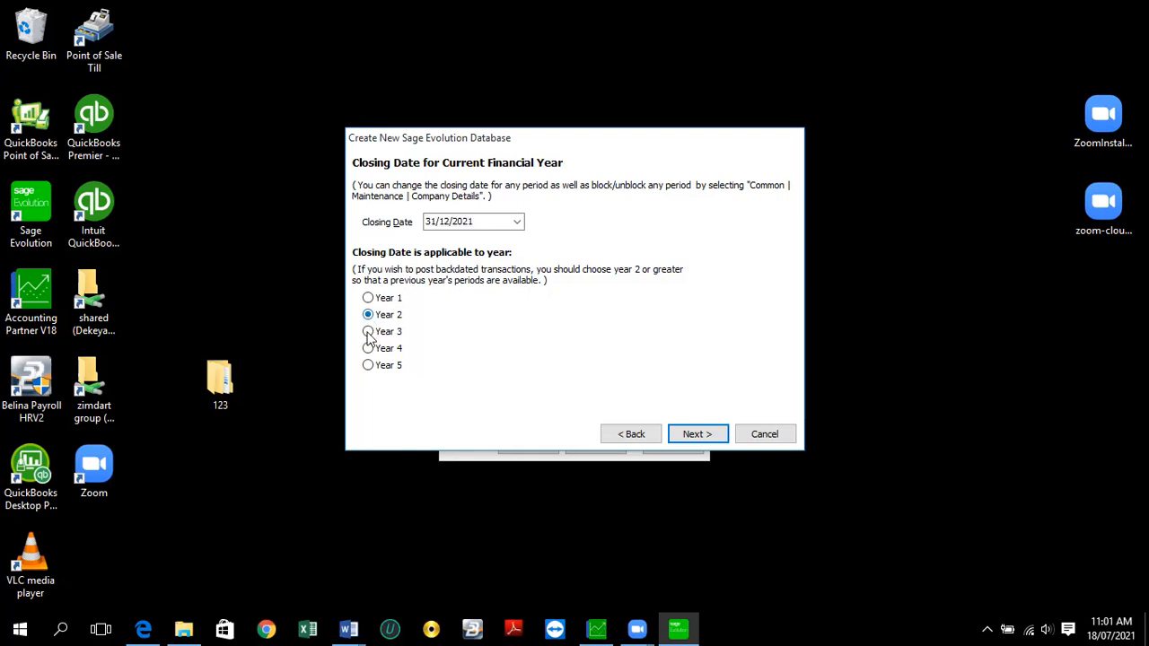
pyautogui.click(368, 334)
pyautogui.click(368, 351)
pyautogui.click(368, 367)
pyautogui.click(370, 300)
pyautogui.click(369, 316)
pyautogui.click(368, 332)
pyautogui.click(368, 349)
pyautogui.click(374, 320)
# - Keep the Standard (Master/Sub account) ledger structure and Normal Tax processing after trying the alternatives
pyautogui.click(699, 435)
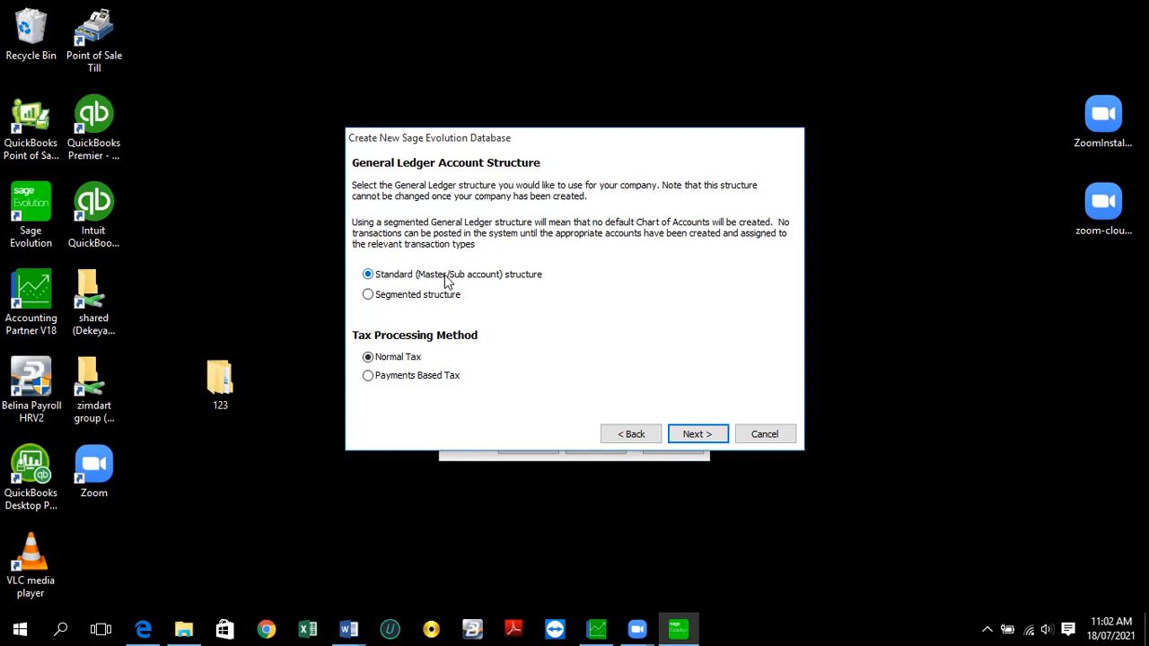
pyautogui.click(375, 297)
pyautogui.click(367, 280)
pyautogui.click(370, 377)
pyautogui.click(375, 363)
# - Leave tax processing on Normal Tax and move on to Default Chart of Accounts
pyautogui.click(368, 377)
pyautogui.click(368, 359)
pyautogui.click(695, 436)
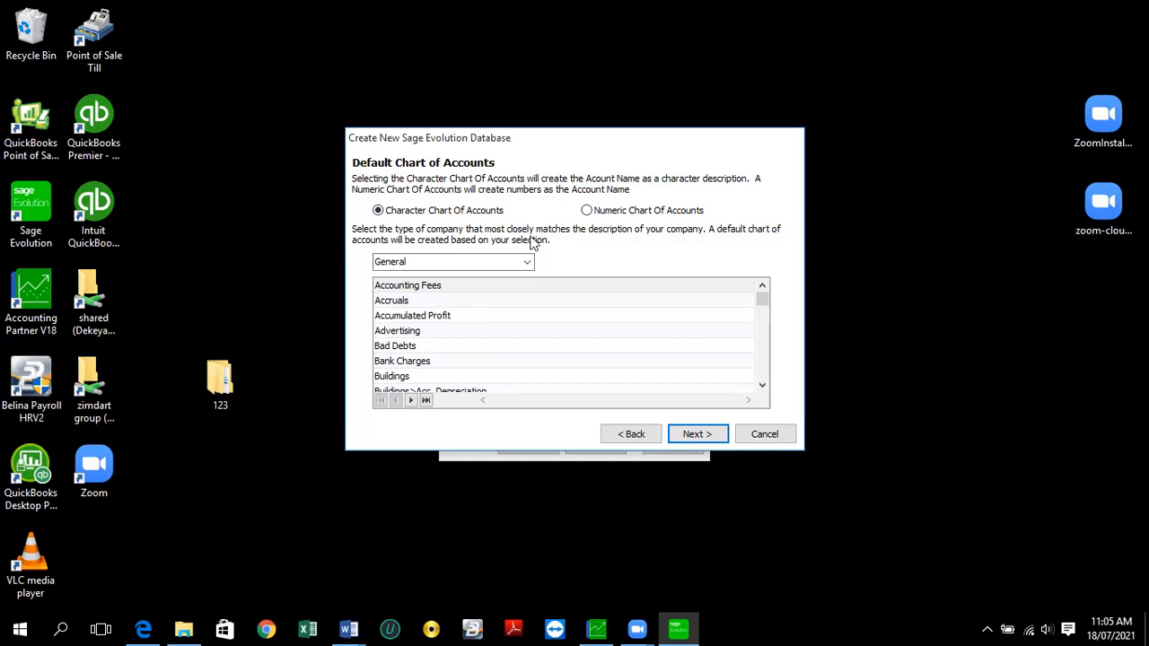
# - Choose Numeric Chart Of Accounts with General company type and continue to Freedom Service Setup
pyautogui.click(588, 212)
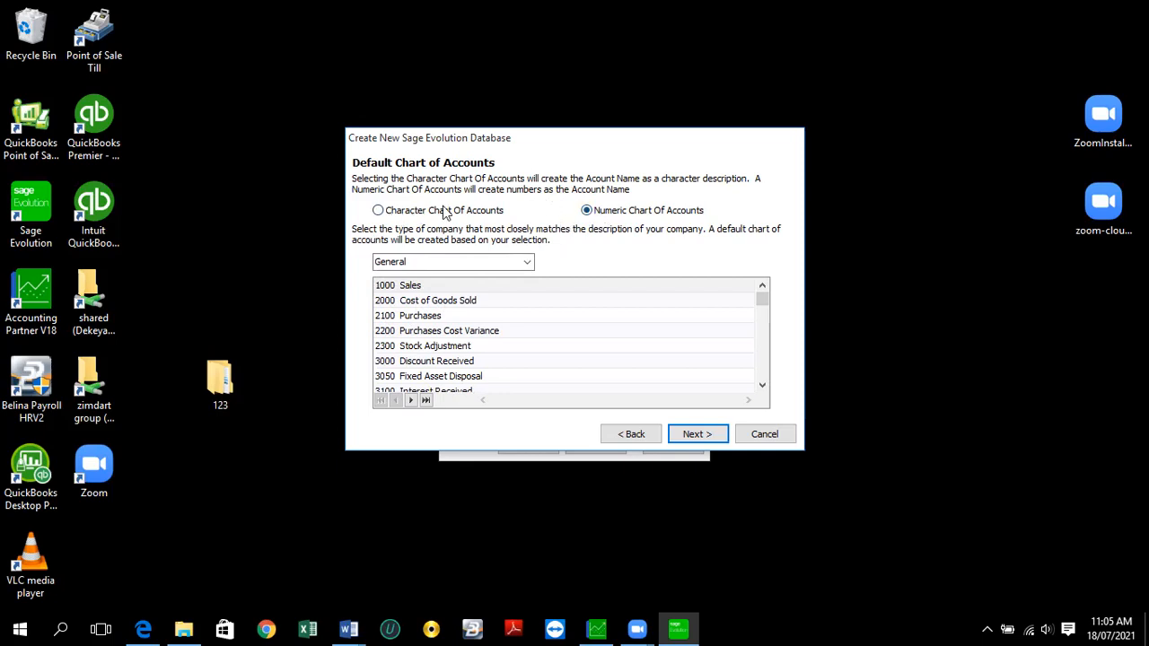
pyautogui.click(378, 211)
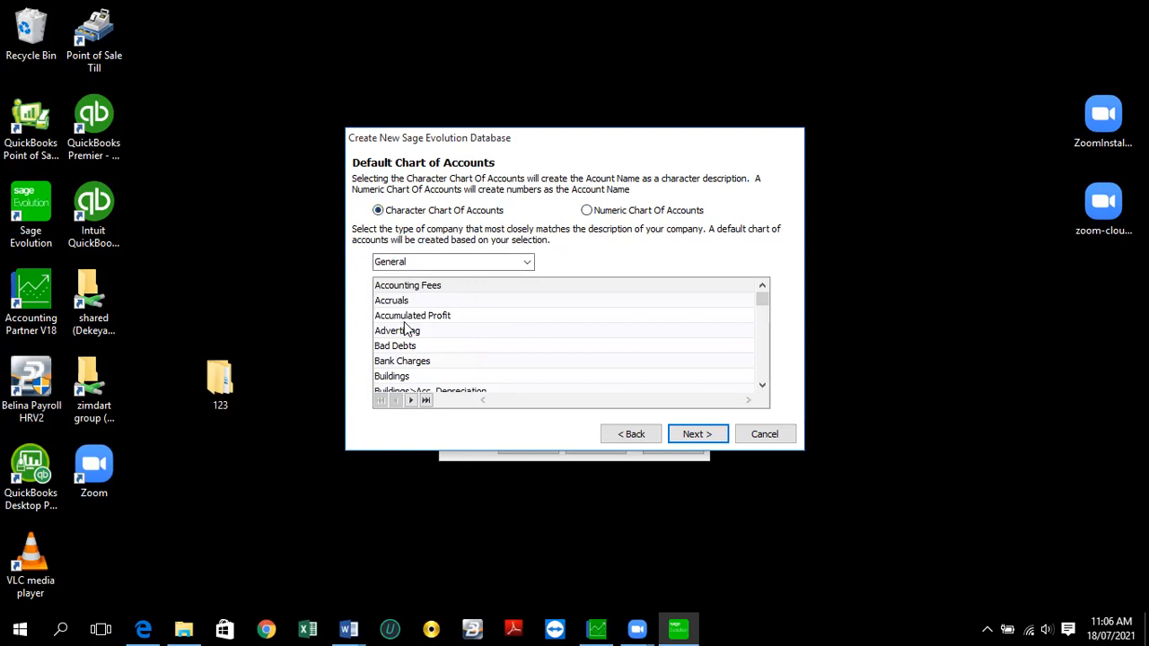
pyautogui.click(588, 211)
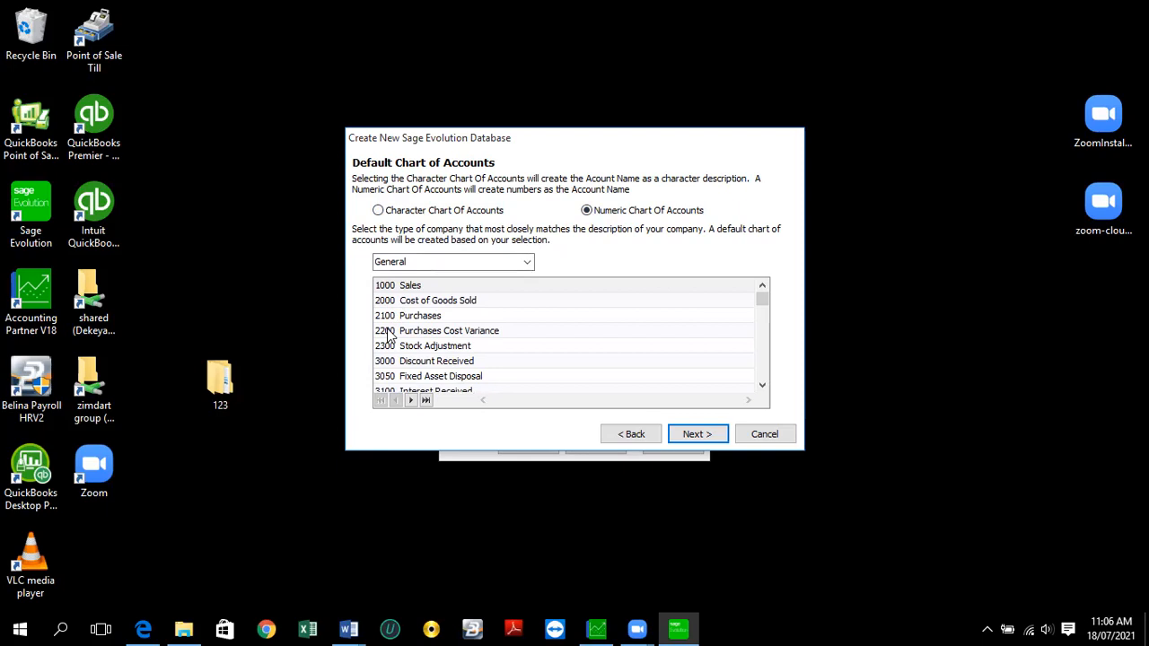
pyautogui.click(527, 263)
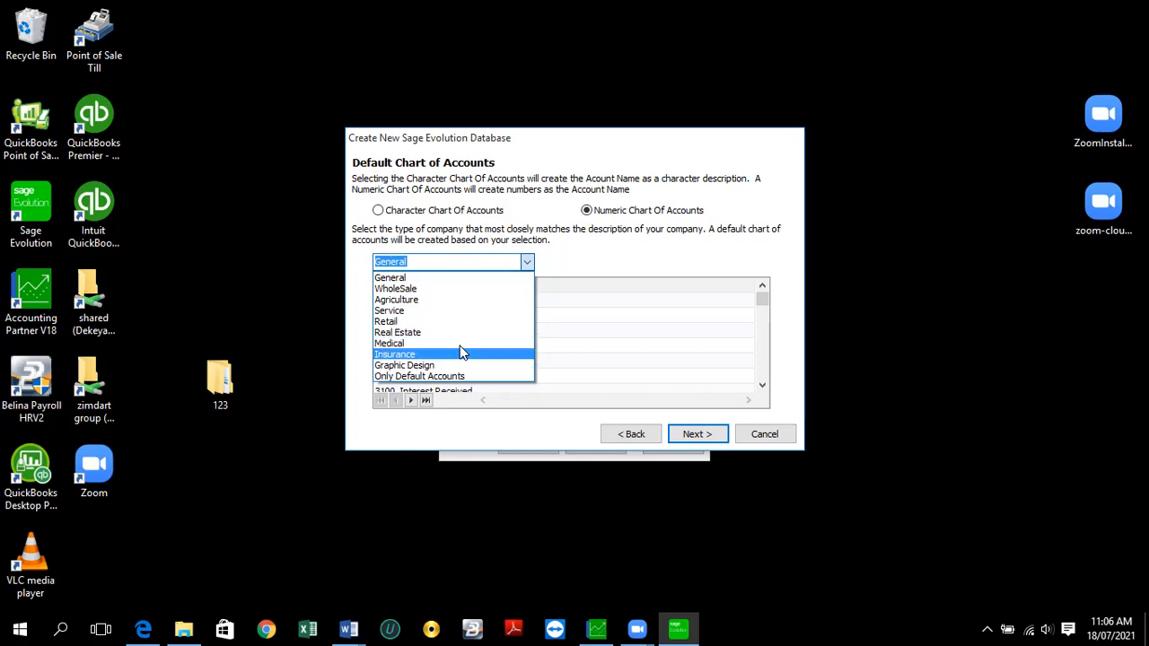
pyautogui.click(424, 280)
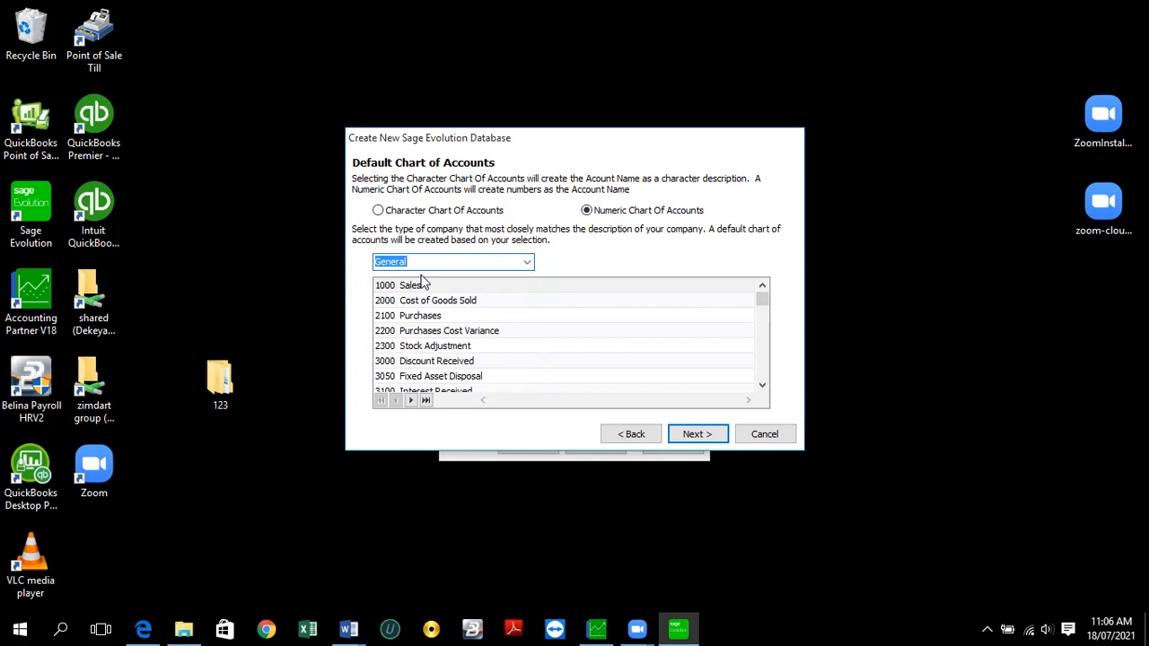
pyautogui.click(695, 435)
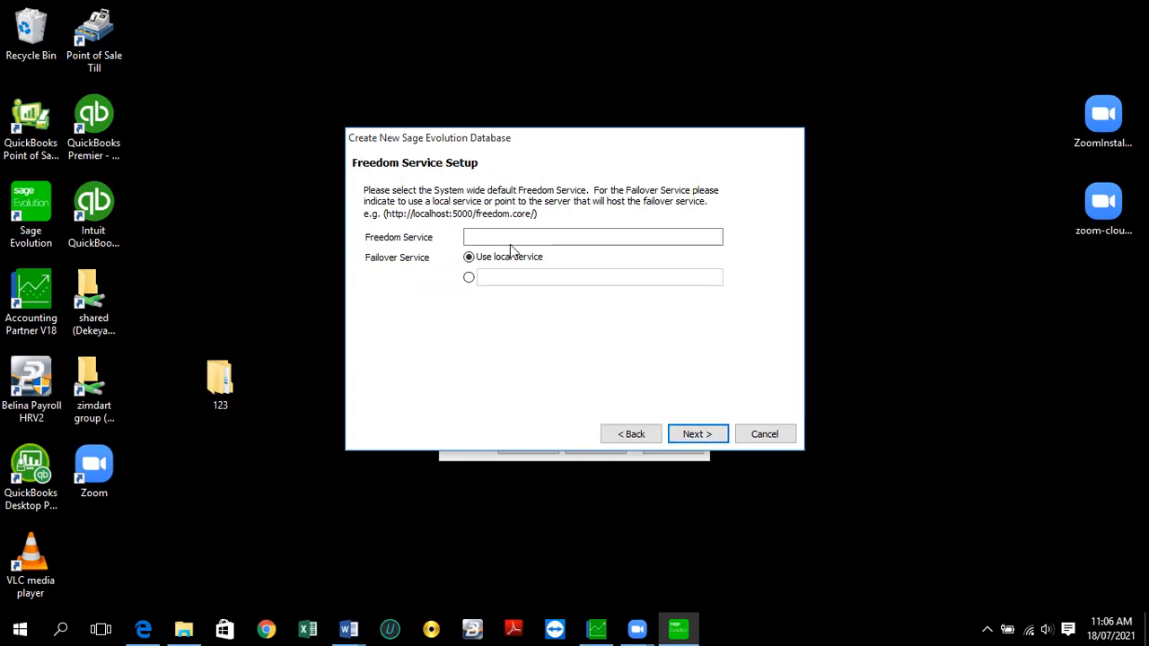
# - Set failover to Use local service and proceed to Confirm New Database for ASC Limited
pyautogui.click(469, 257)
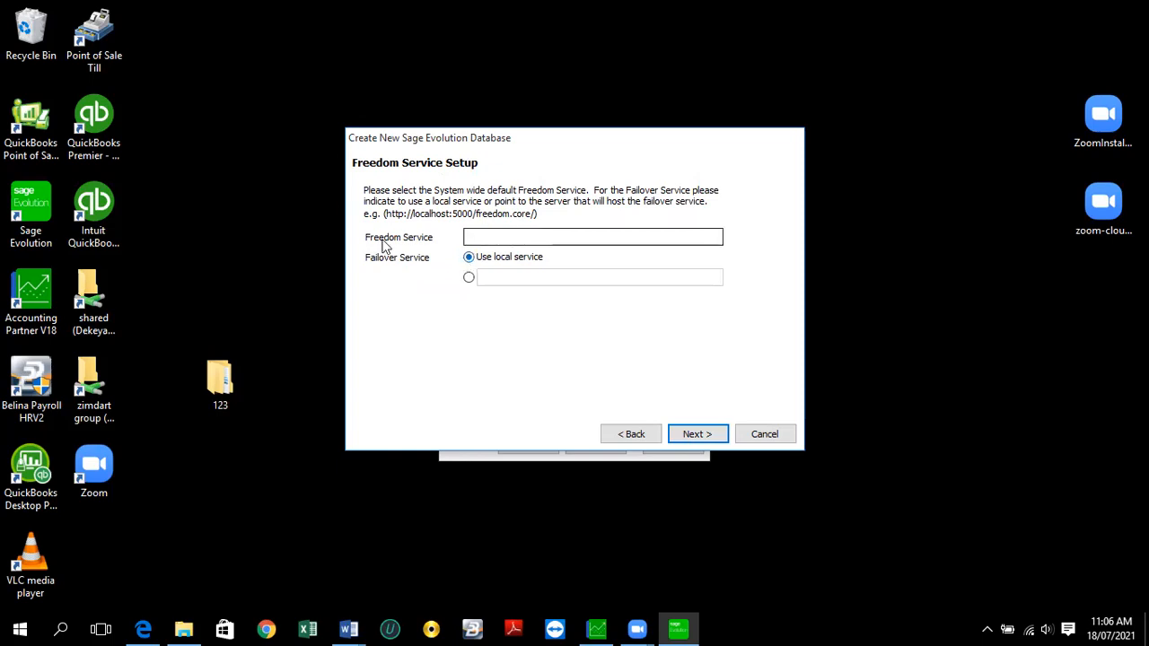
pyautogui.click(476, 237)
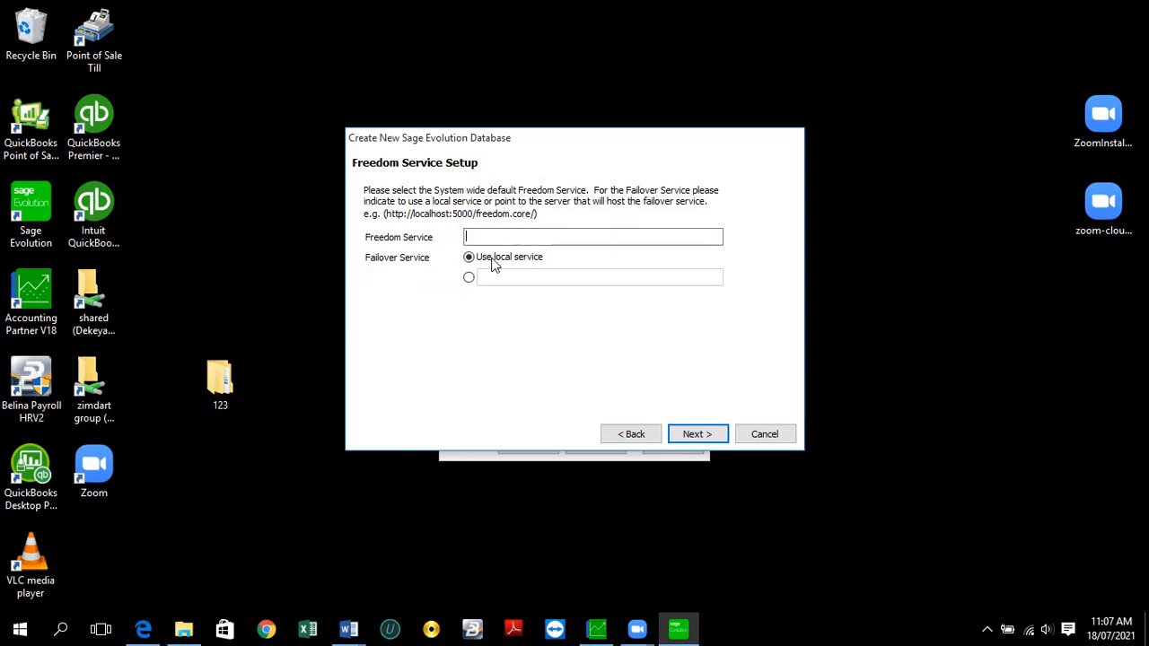
pyautogui.click(699, 435)
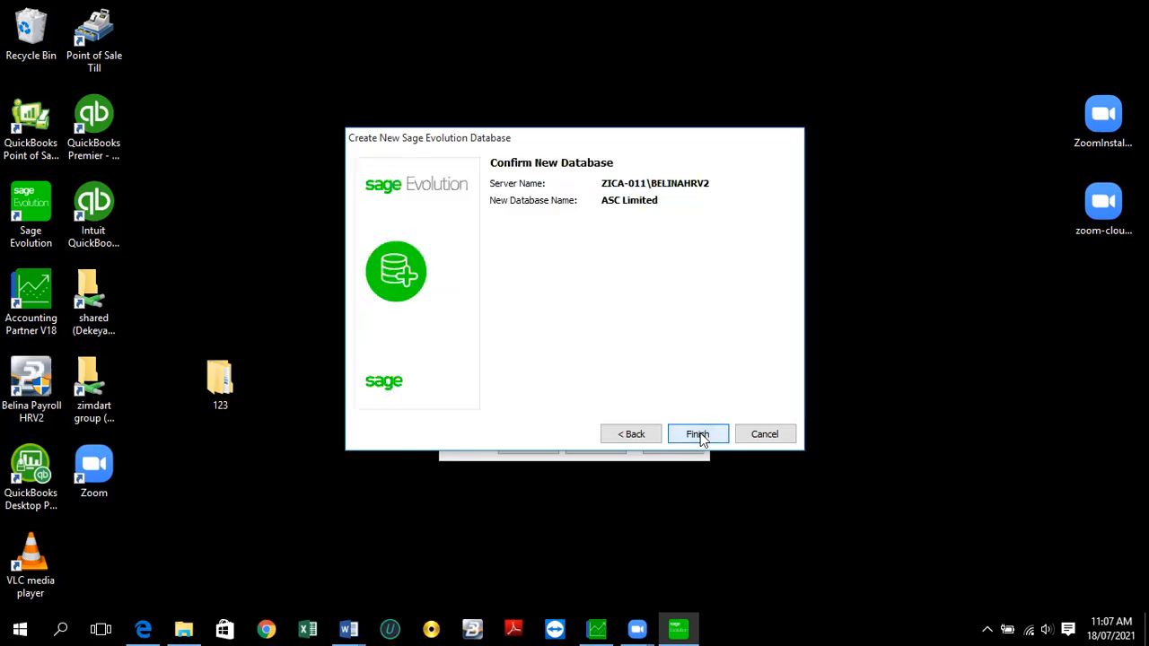
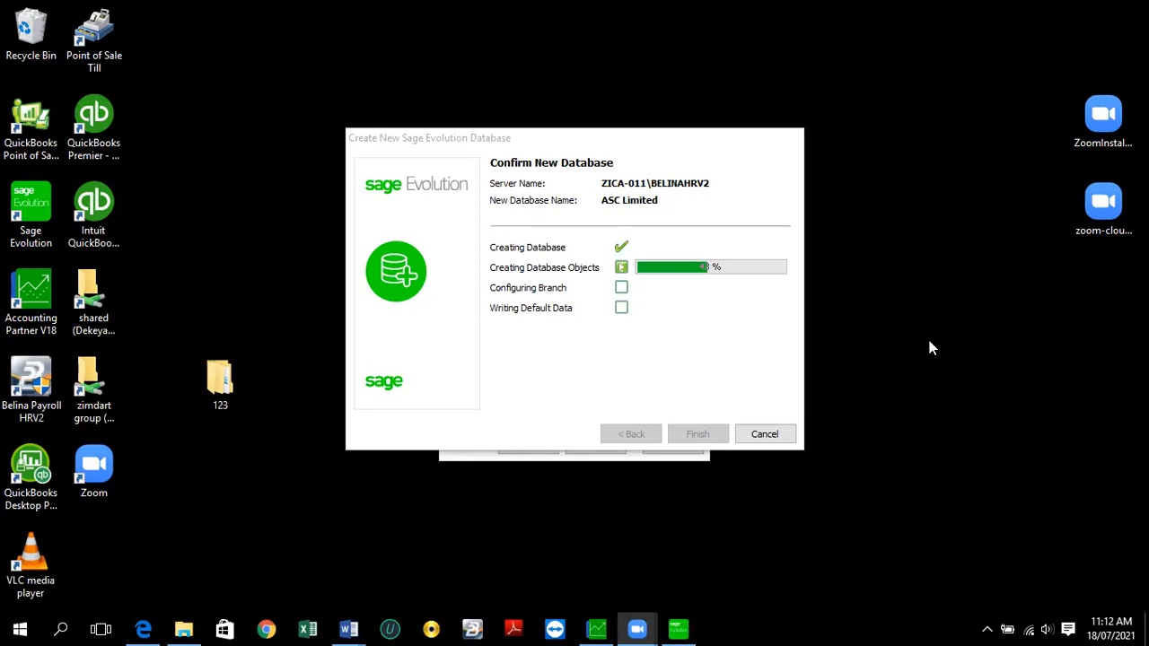
# - Bring the ASC Limited database-creation progress window into focus
pyautogui.click(672, 376)
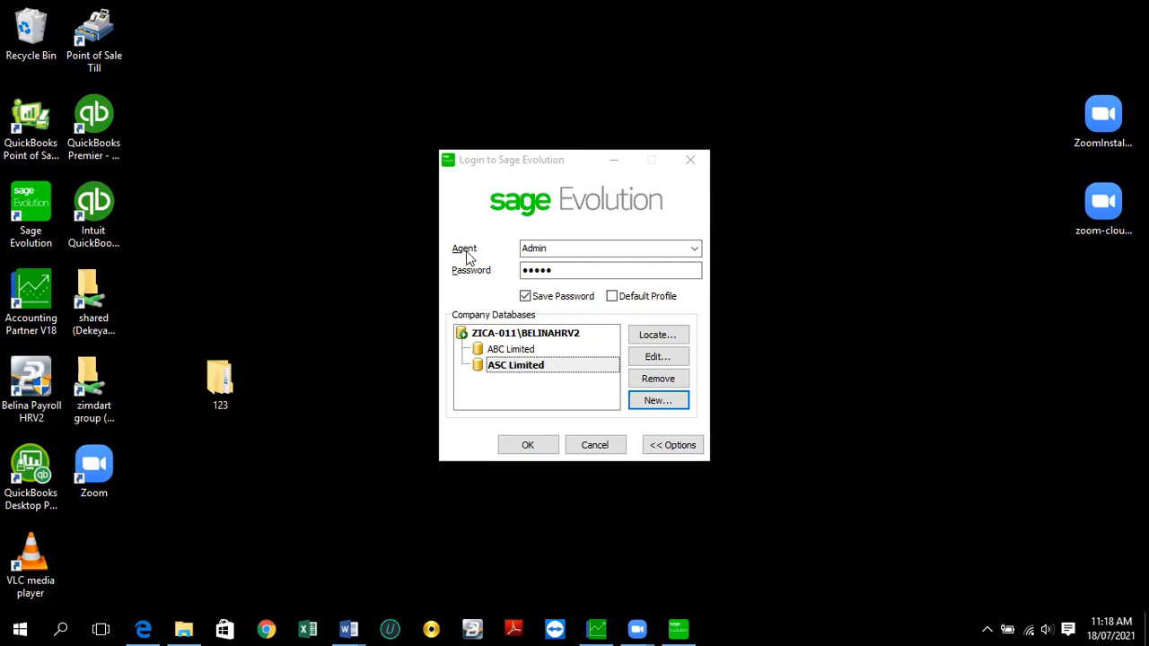
# - Check the saved agent name and password in the login dialog, then sign in to ASC Limited
pyautogui.click(560, 251)
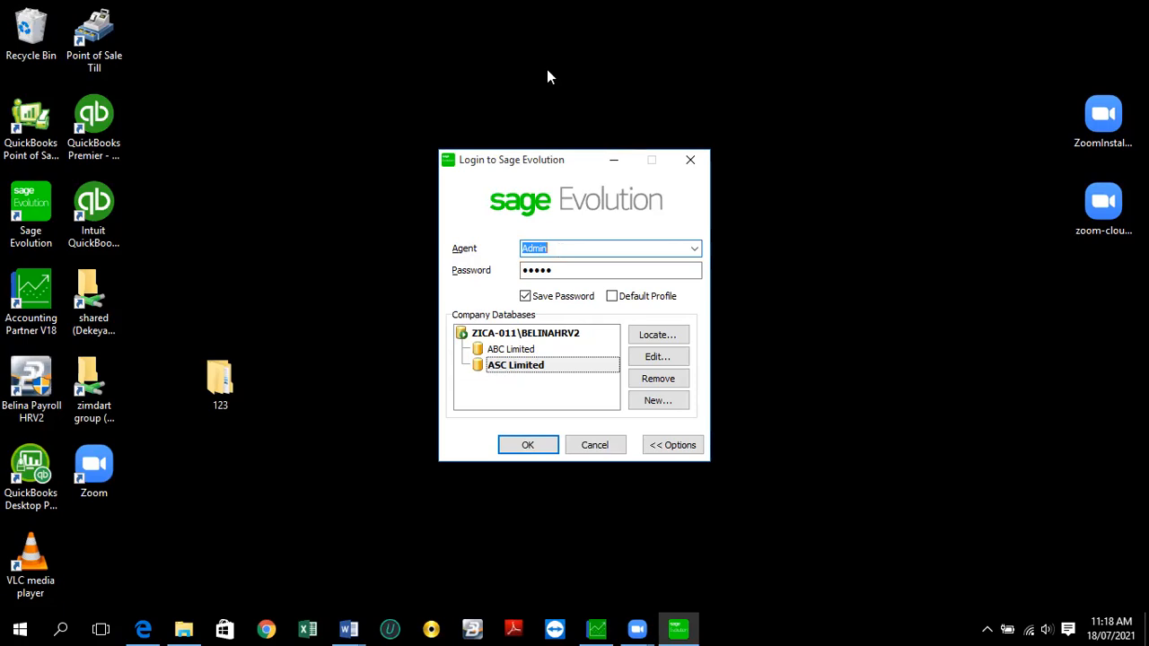
pyautogui.click(554, 269)
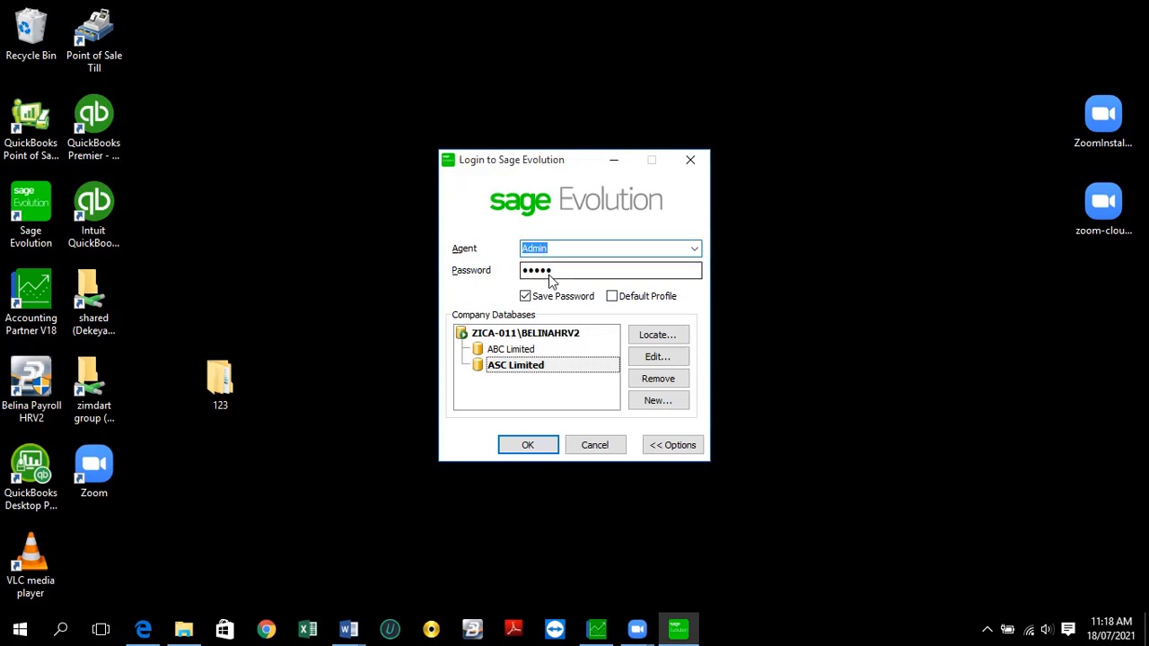
pyautogui.click(567, 271)
pyautogui.click(556, 249)
pyautogui.doubleClick(549, 248)
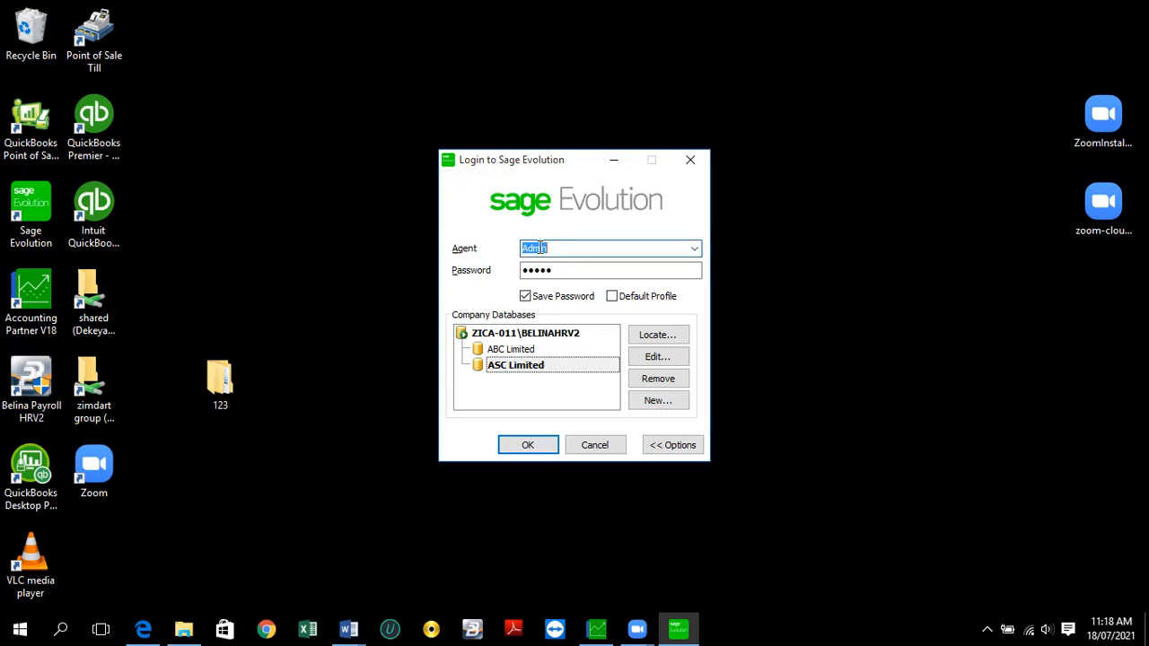
pyautogui.moveTo(556, 273); pyautogui.dragTo(509, 266)
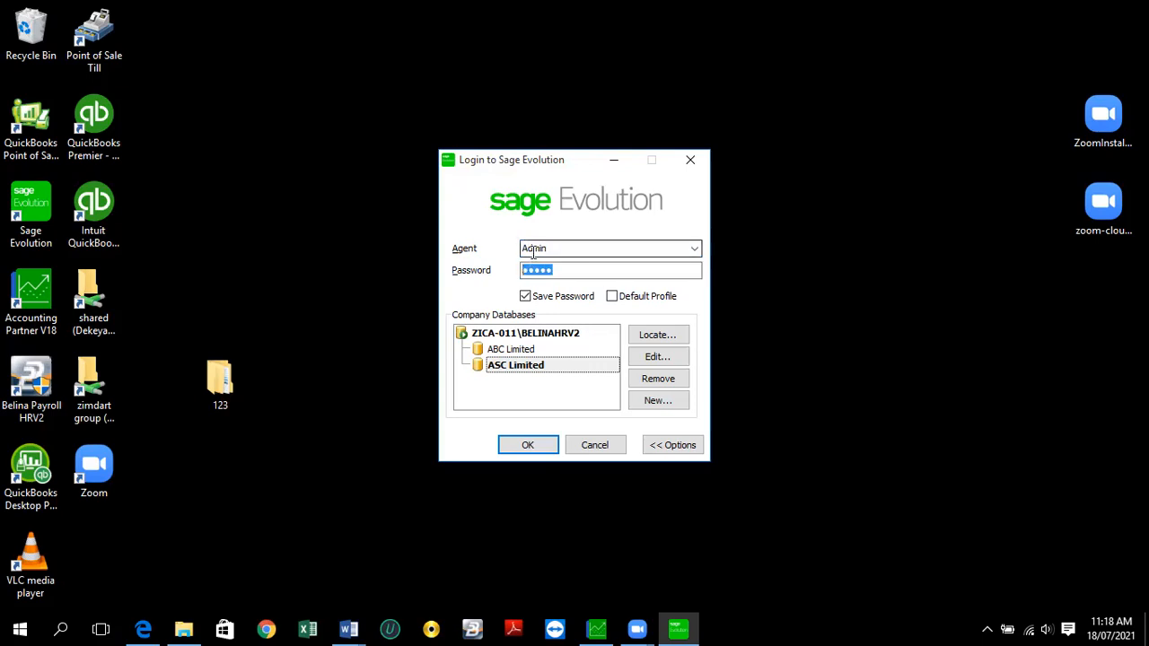
pyautogui.click(533, 253)
pyautogui.click(534, 270)
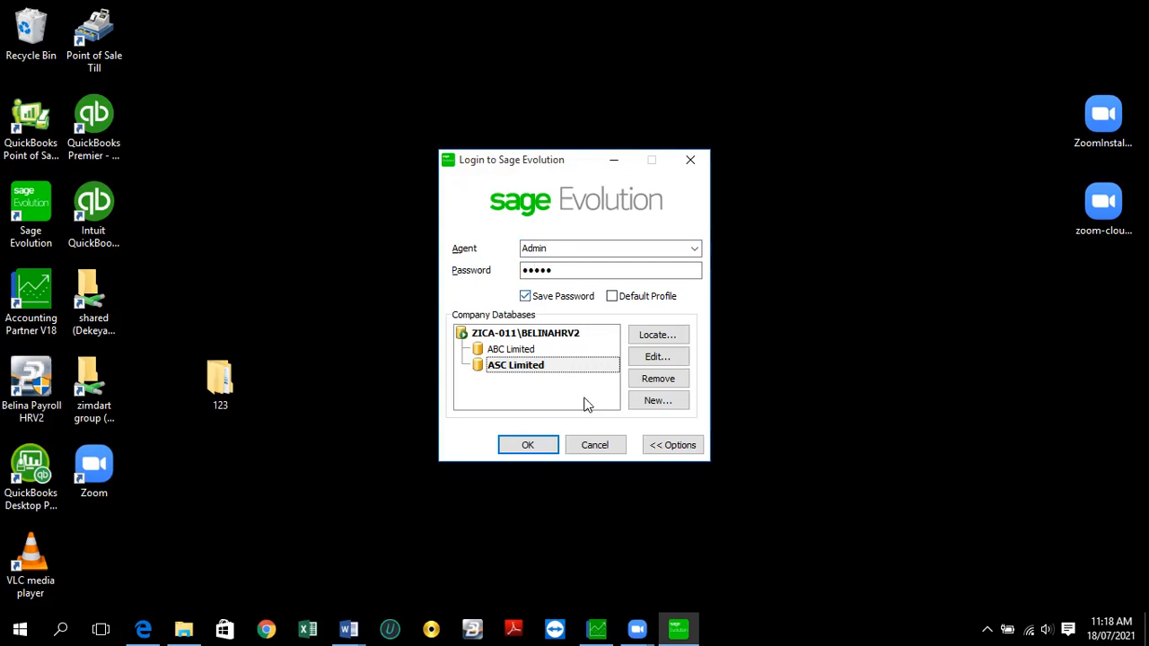
pyautogui.click(528, 446)
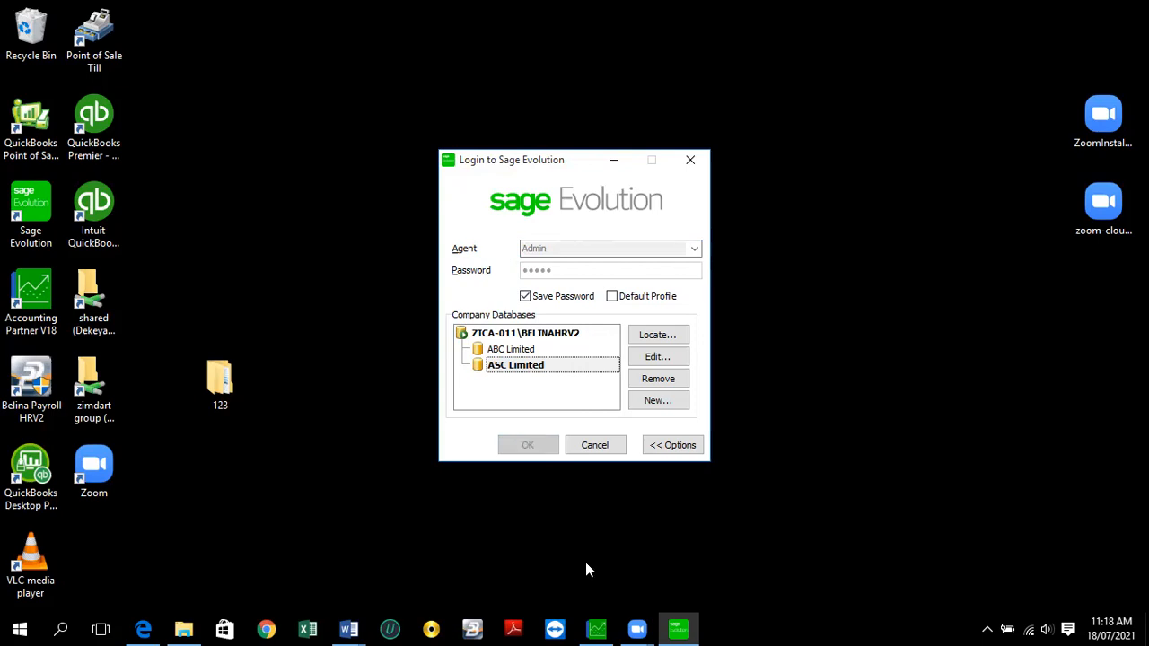
# - Bring the Zoom meeting controls forward while the Evolution splash screen loads
pyautogui.moveTo(629, 627)
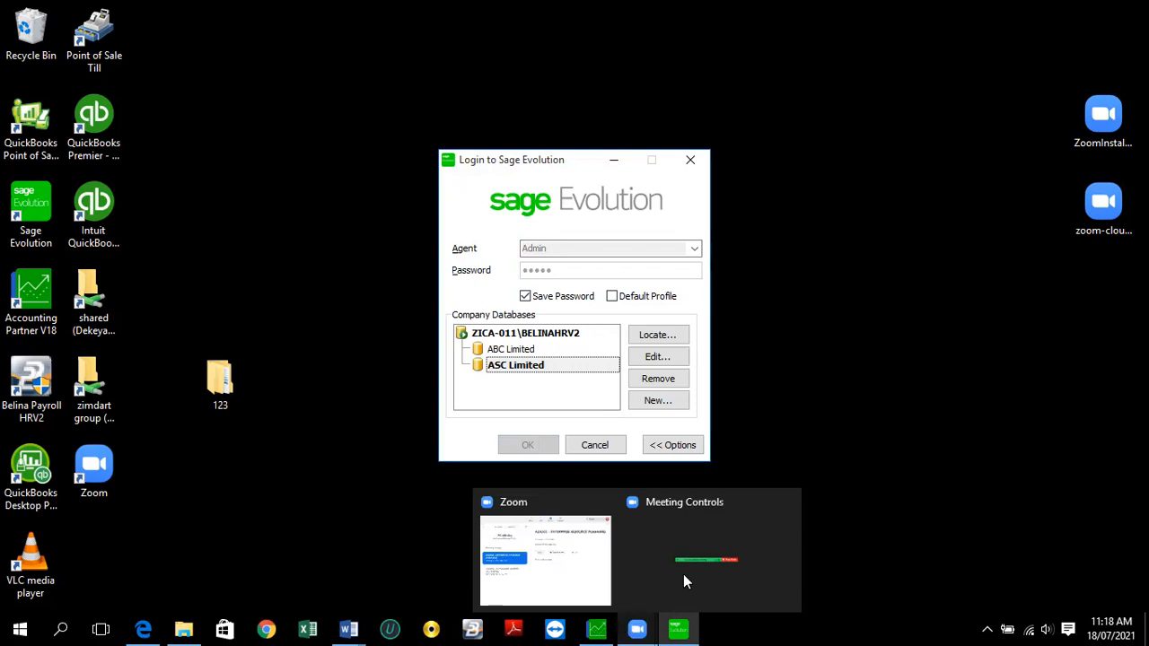
pyautogui.click(702, 558)
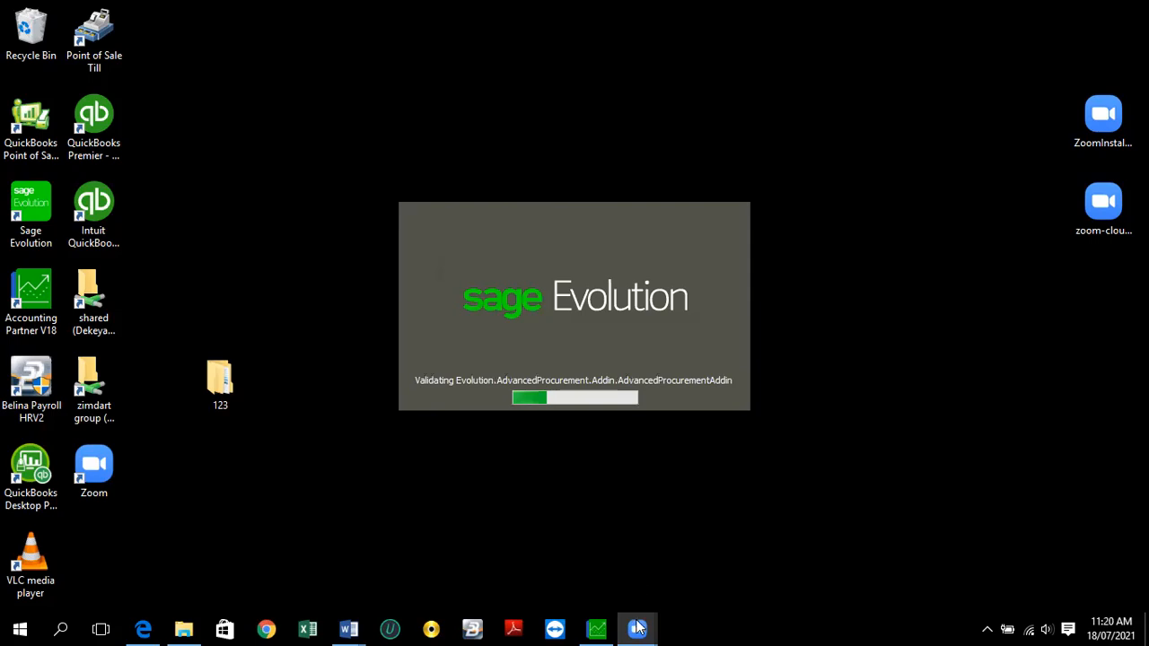
# - Wait for startup to finish until the Transaction Session Date prompt appears
pyautogui.moveTo(637, 629)
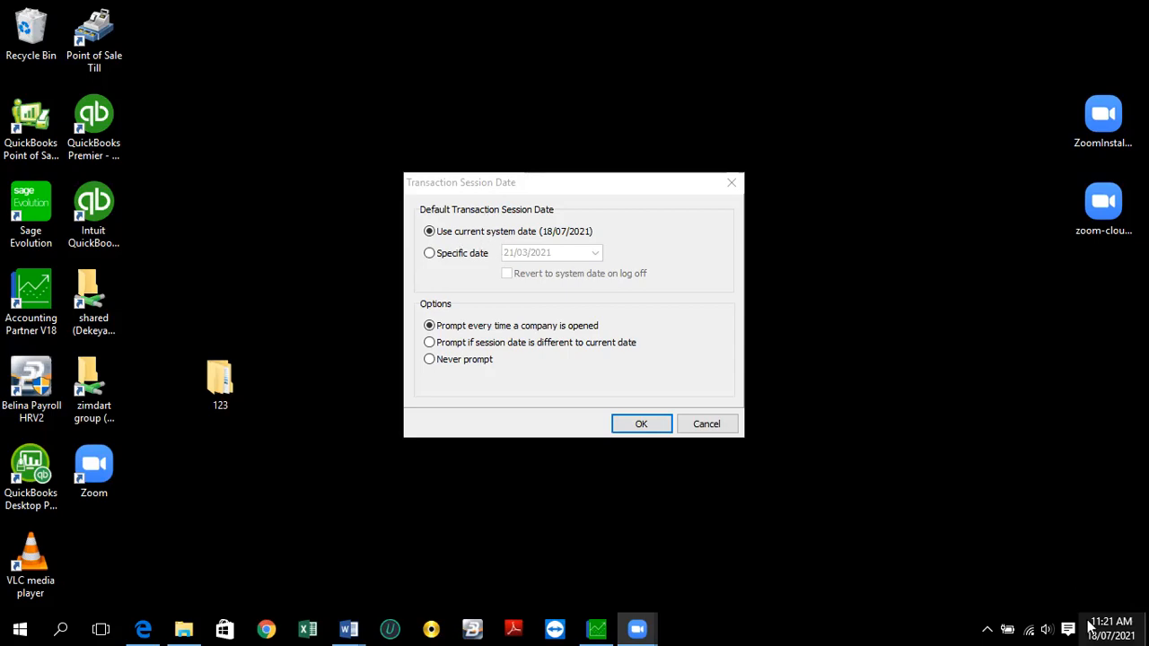
# - Keep 'Use current system date' as the transaction session date and accept it
pyautogui.moveTo(1105, 624)
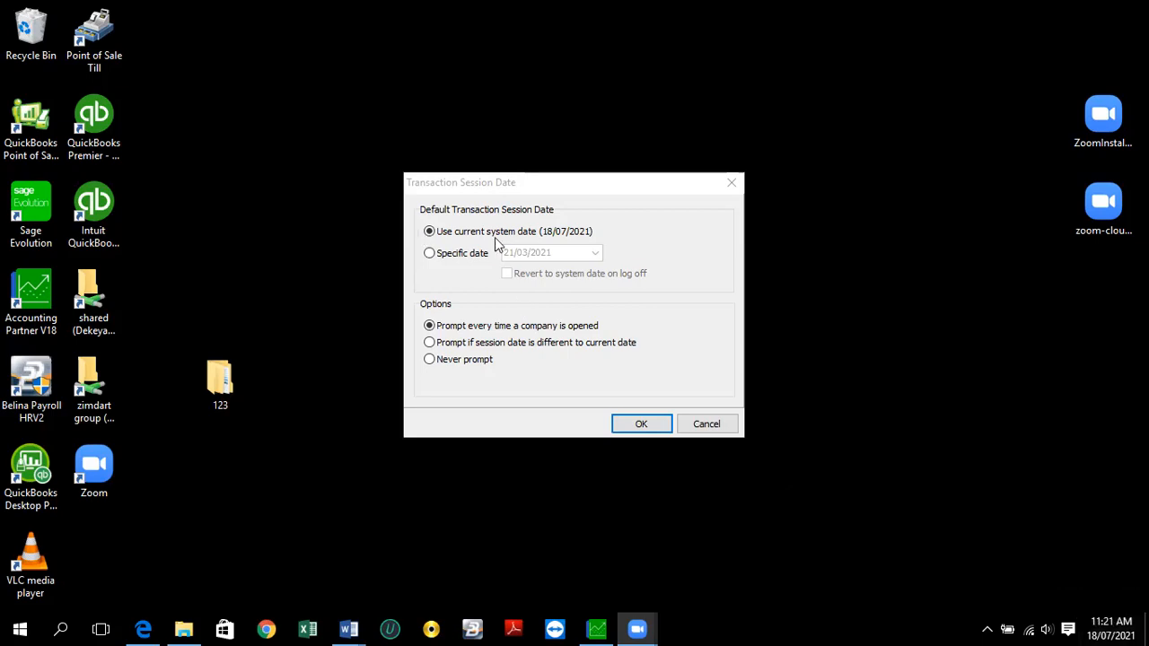
pyautogui.click(430, 254)
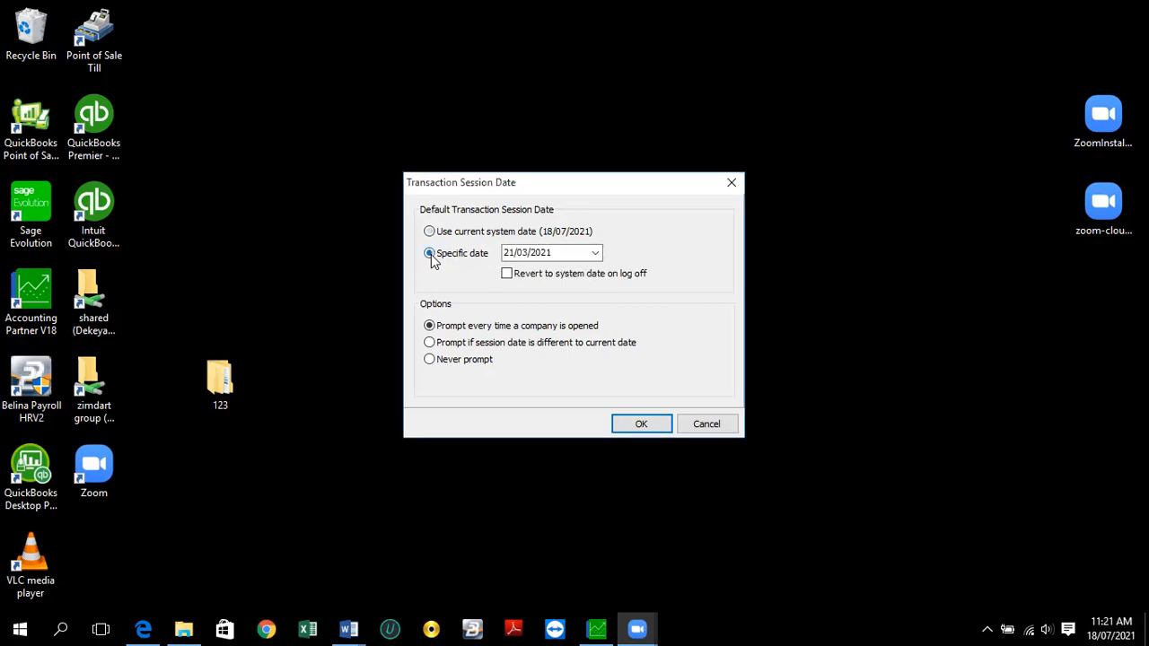
pyautogui.click(429, 232)
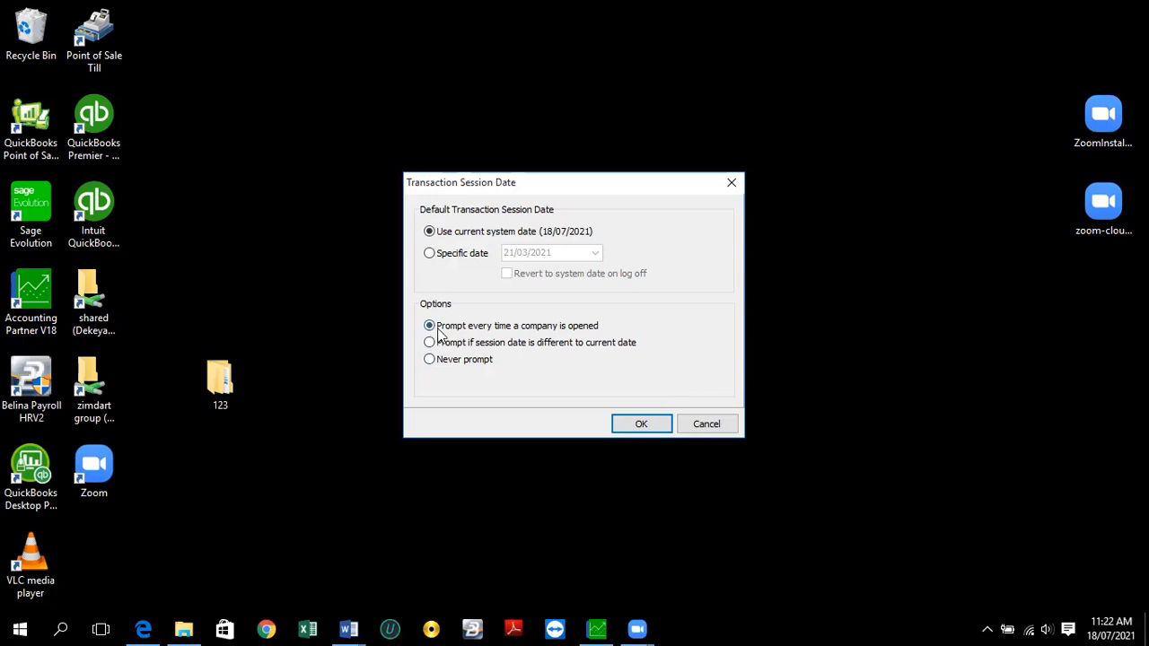
pyautogui.click(629, 430)
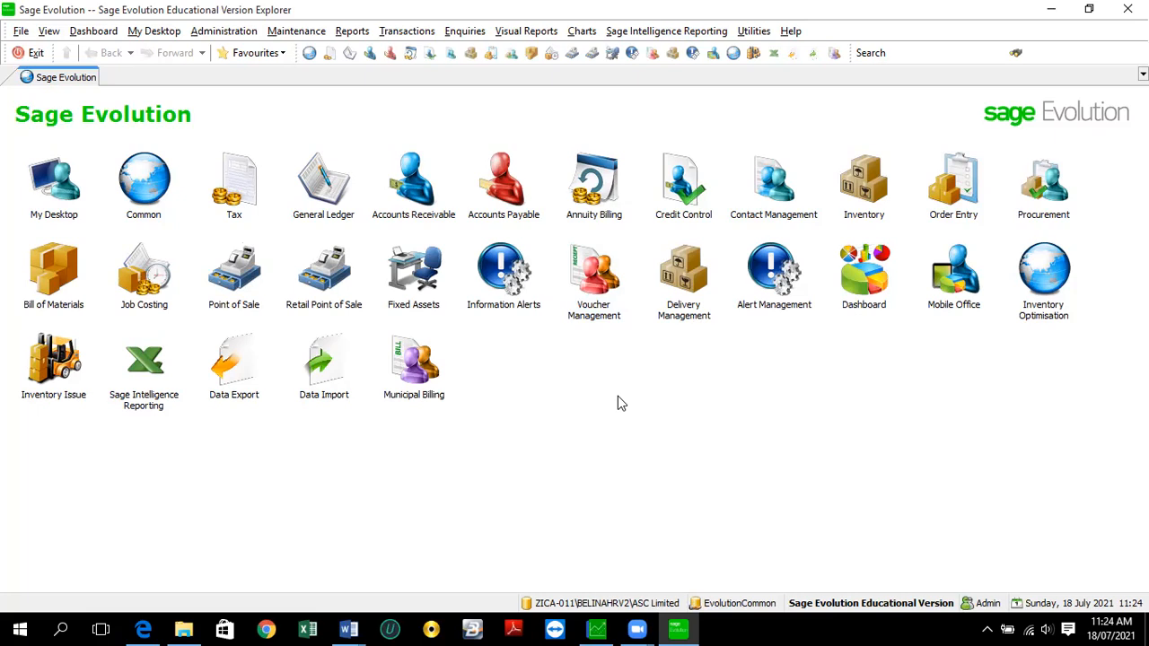
# - Open an additional explorer window with File > New Explorer
pyautogui.click(18, 32)
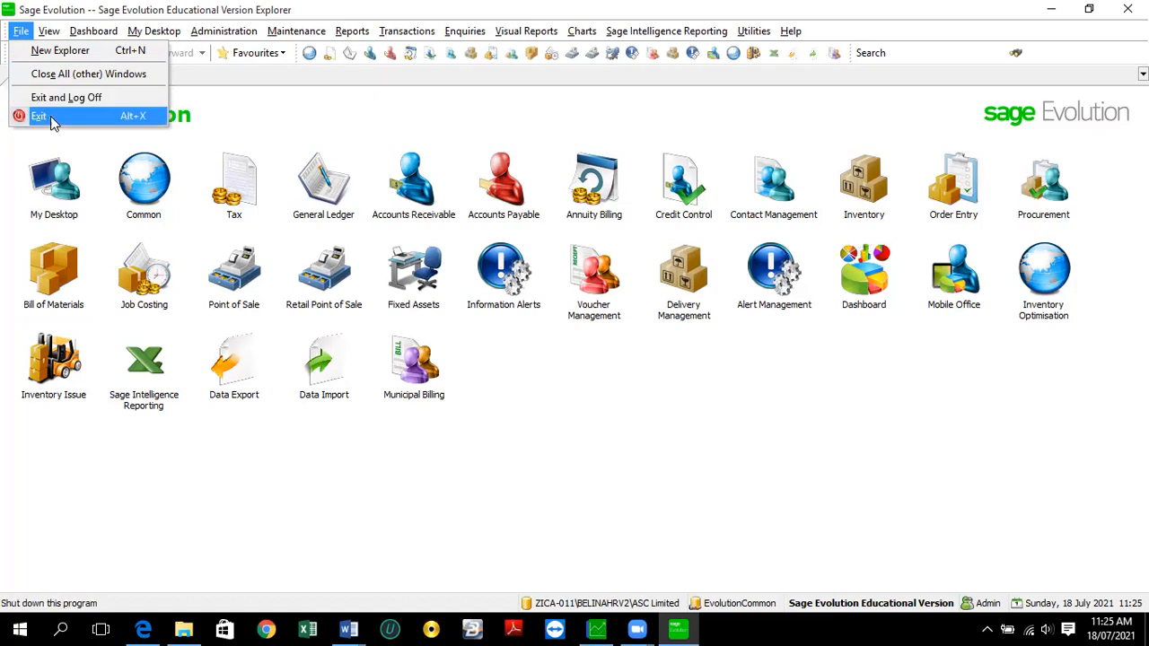
pyautogui.click(41, 51)
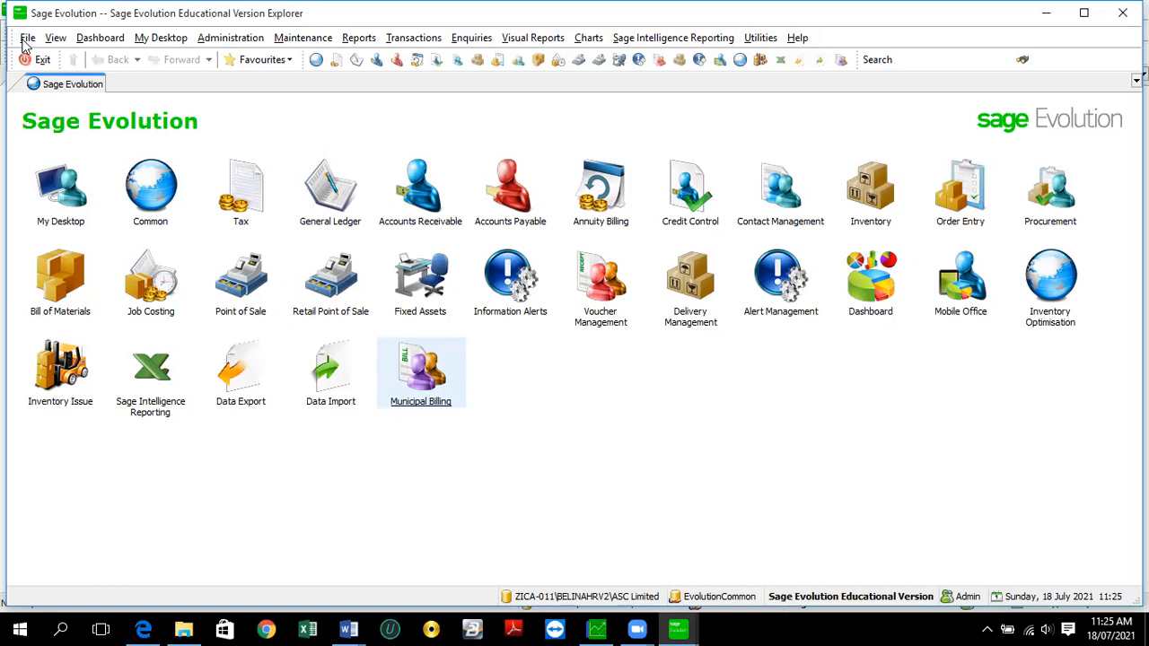
pyautogui.click(27, 39)
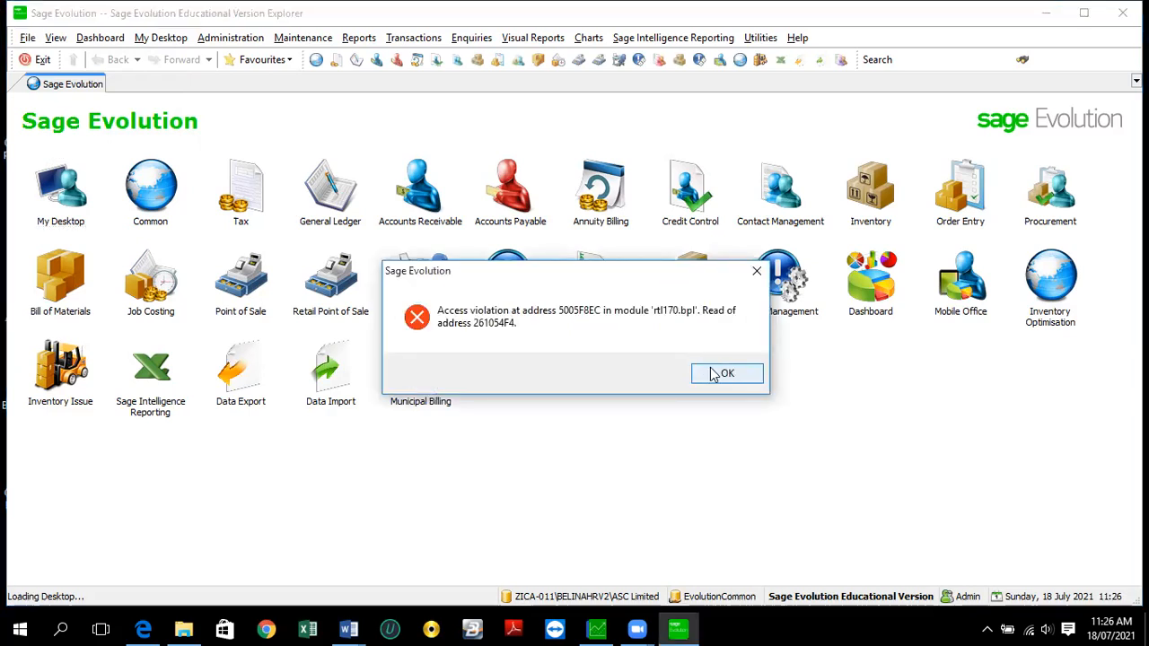
pyautogui.click(728, 374)
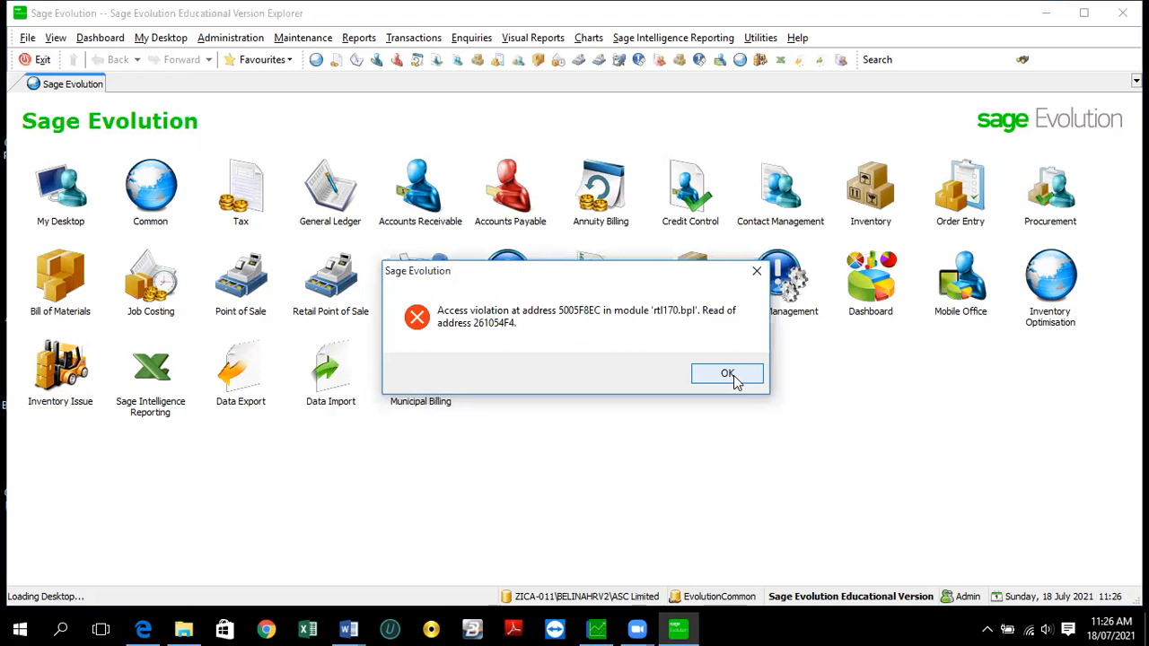
pyautogui.click(729, 376)
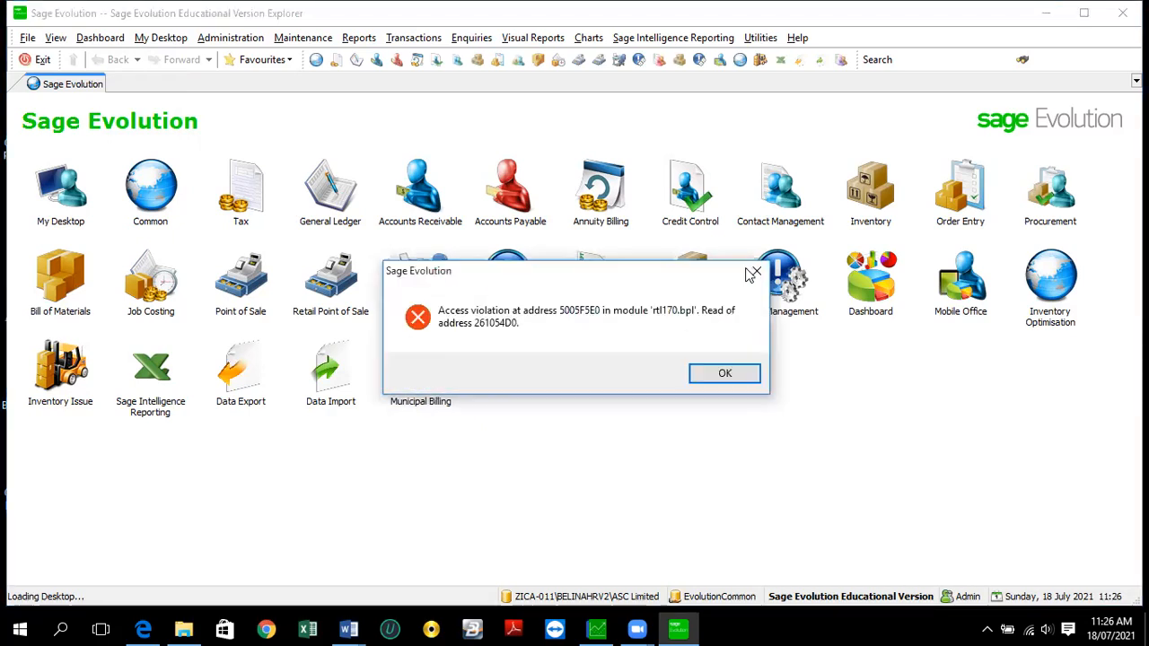
pyautogui.click(726, 374)
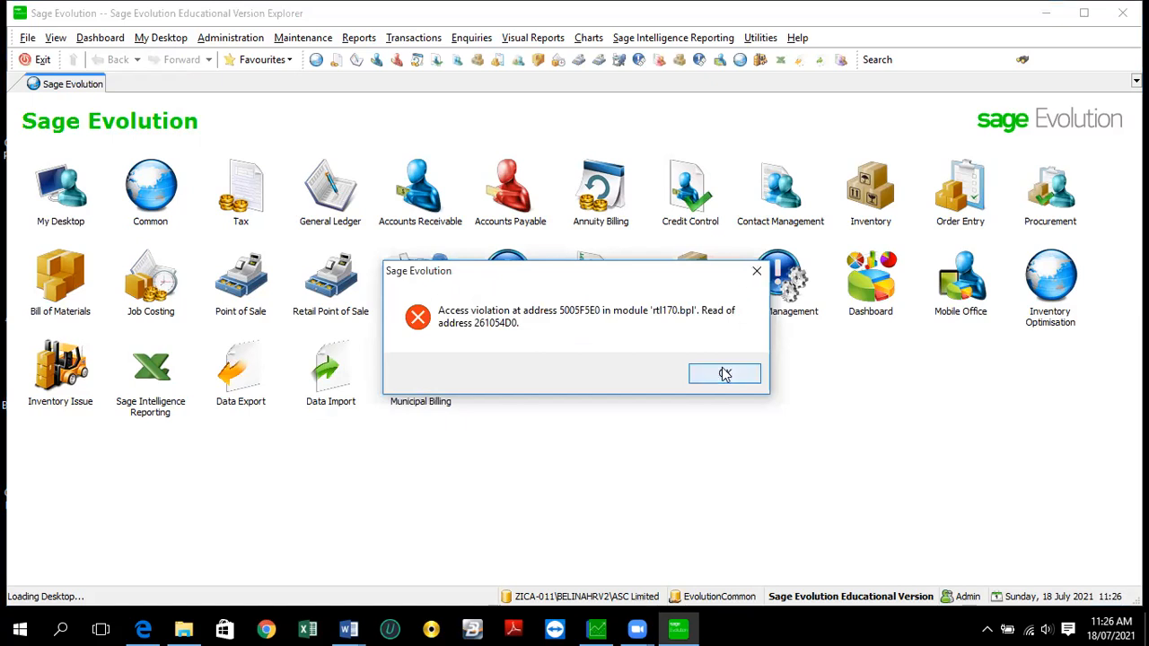
pyautogui.click(726, 375)
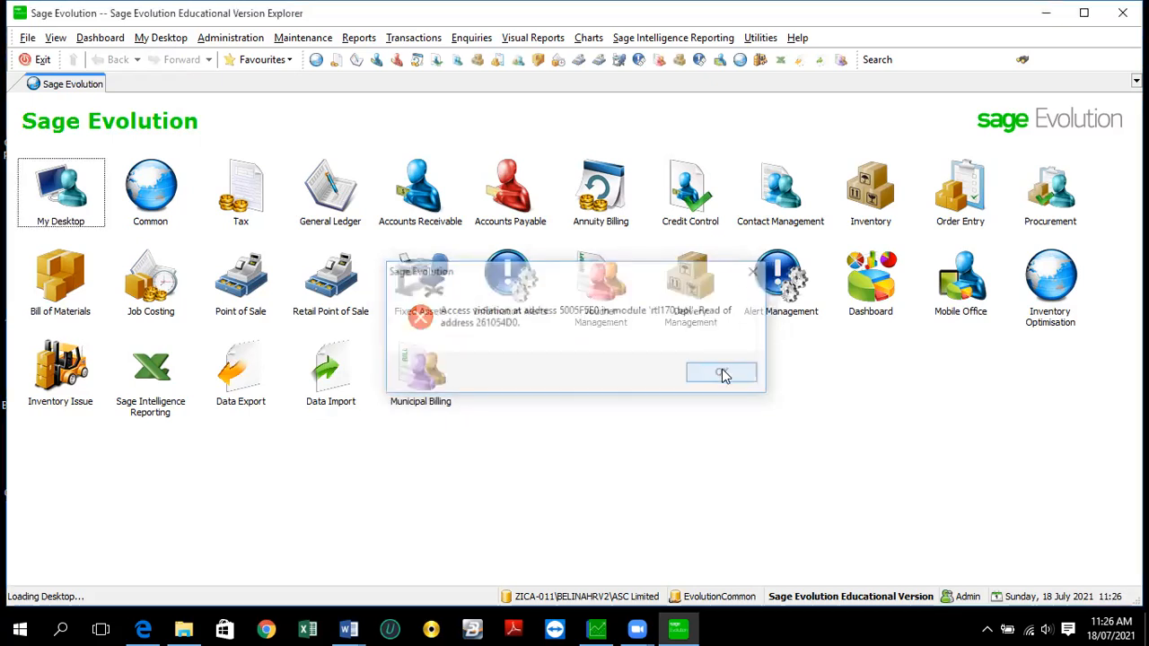
pyautogui.click(726, 374)
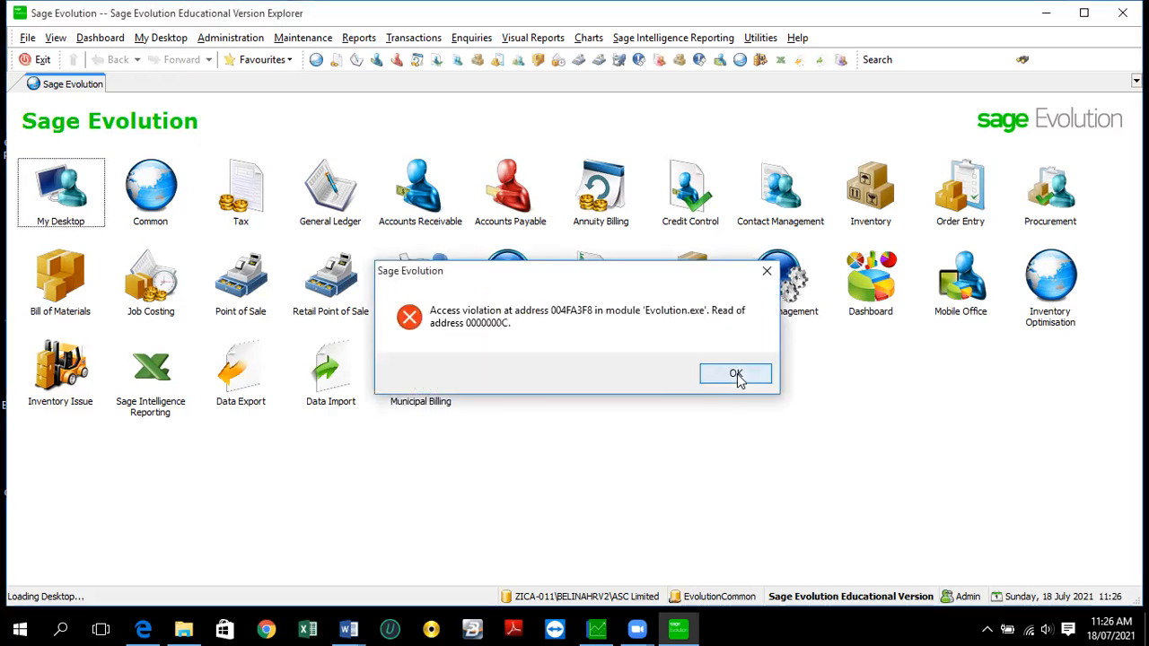
pyautogui.click(735, 374)
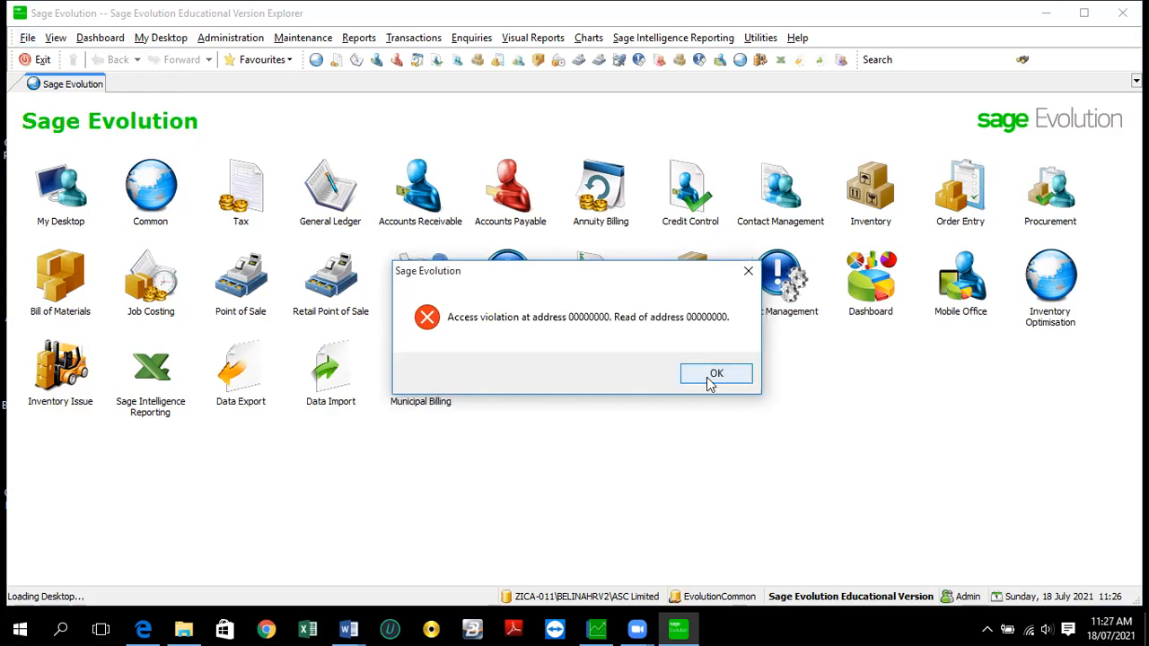
pyautogui.click(711, 380)
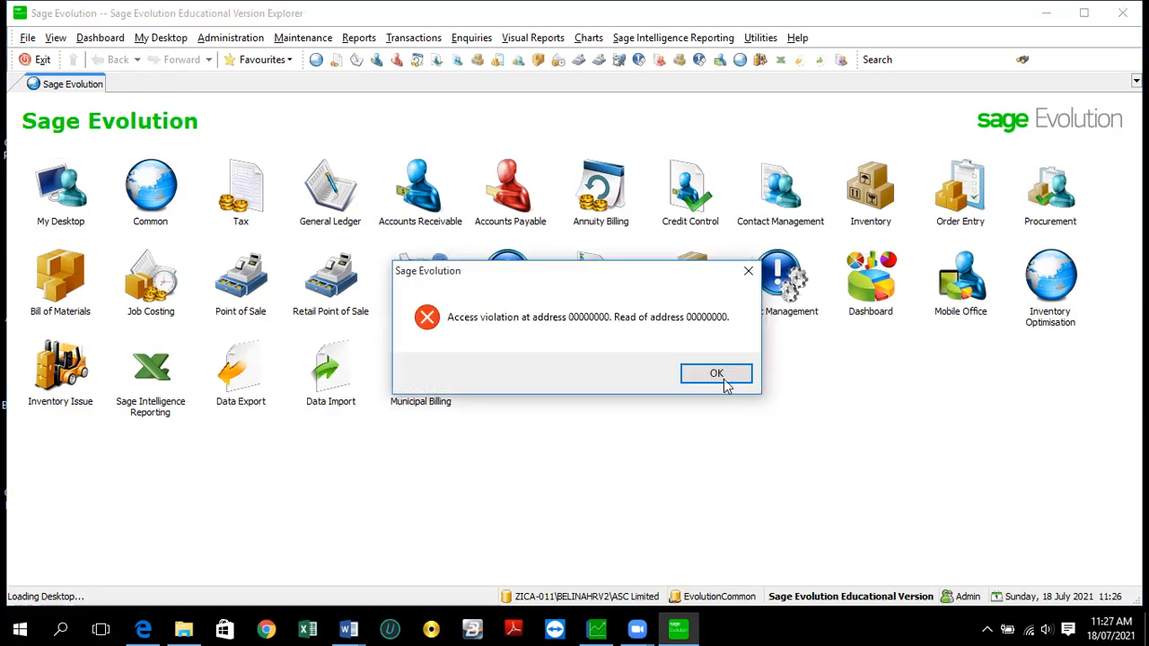
pyautogui.click(728, 382)
pyautogui.click(718, 375)
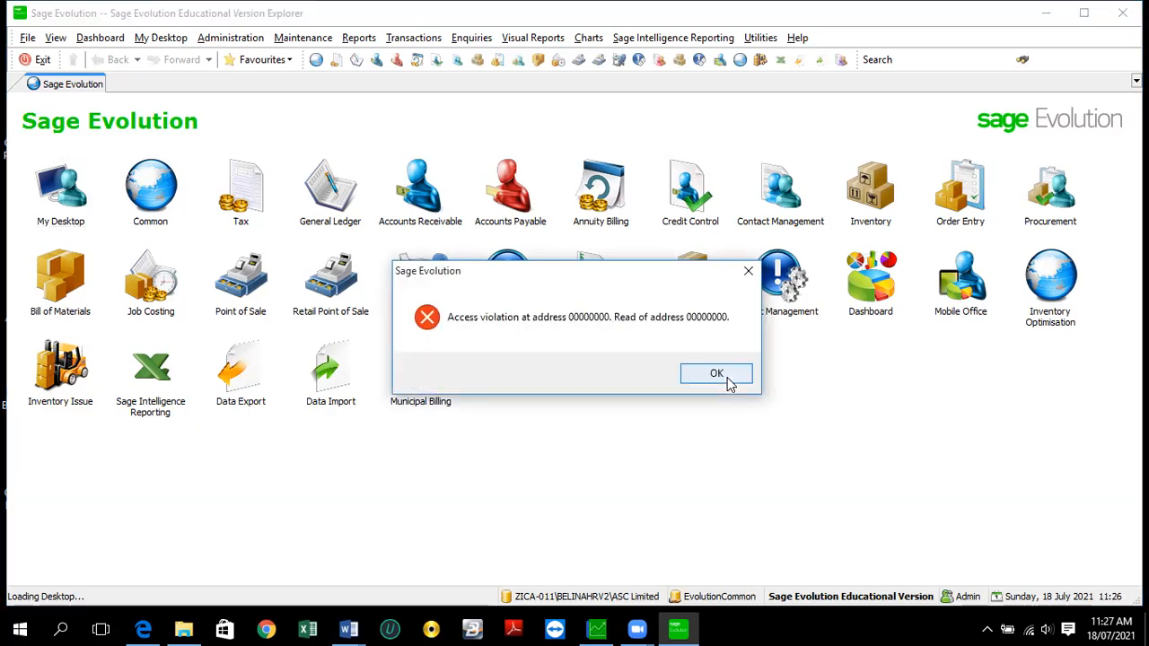
pyautogui.click(729, 383)
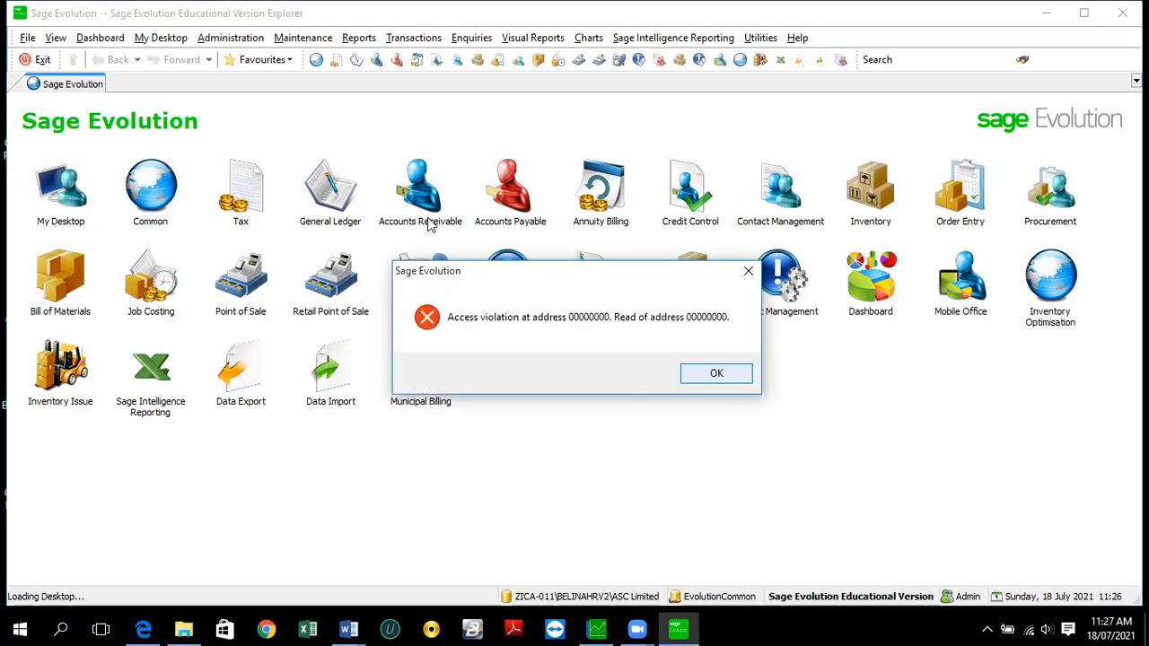
pyautogui.click(749, 272)
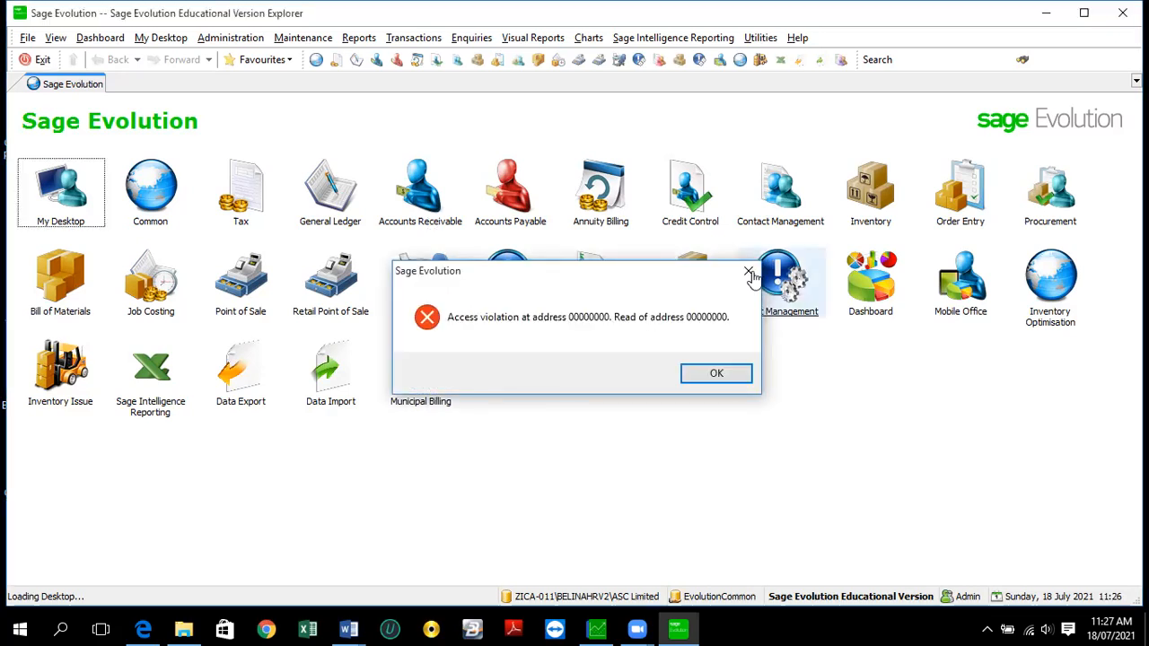
pyautogui.click(721, 375)
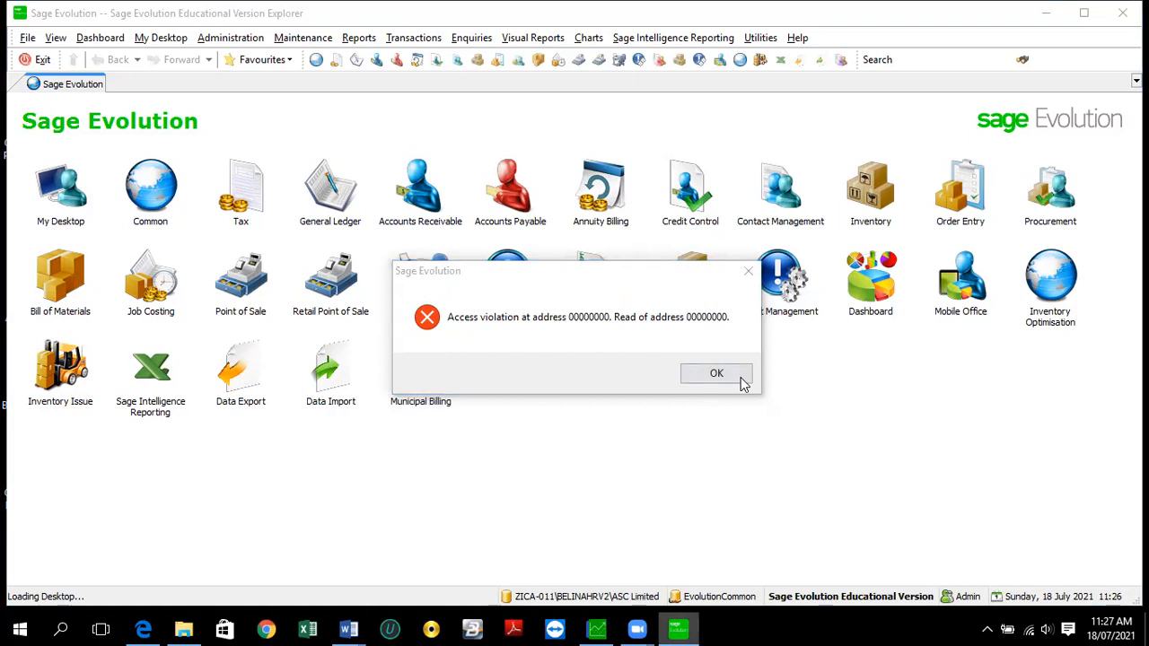
pyautogui.rightClick(678, 628)
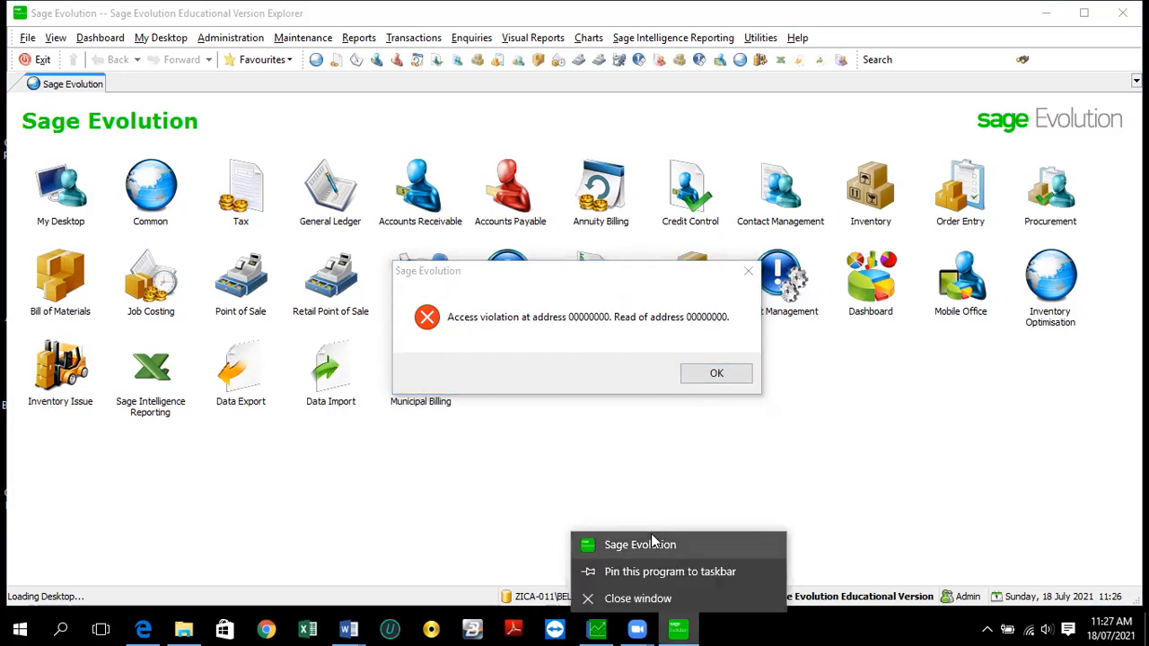
# - Try closing the frozen Sage Evolution window and repeatedly dismiss the access violation error
pyautogui.click(648, 598)
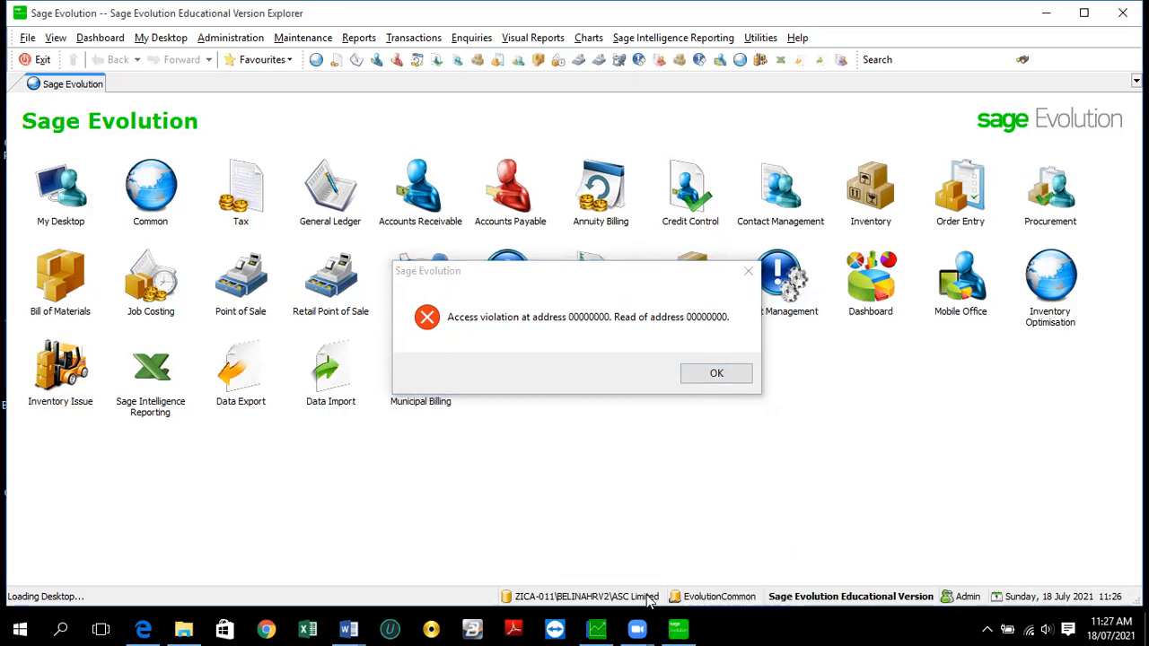
pyautogui.click(717, 375)
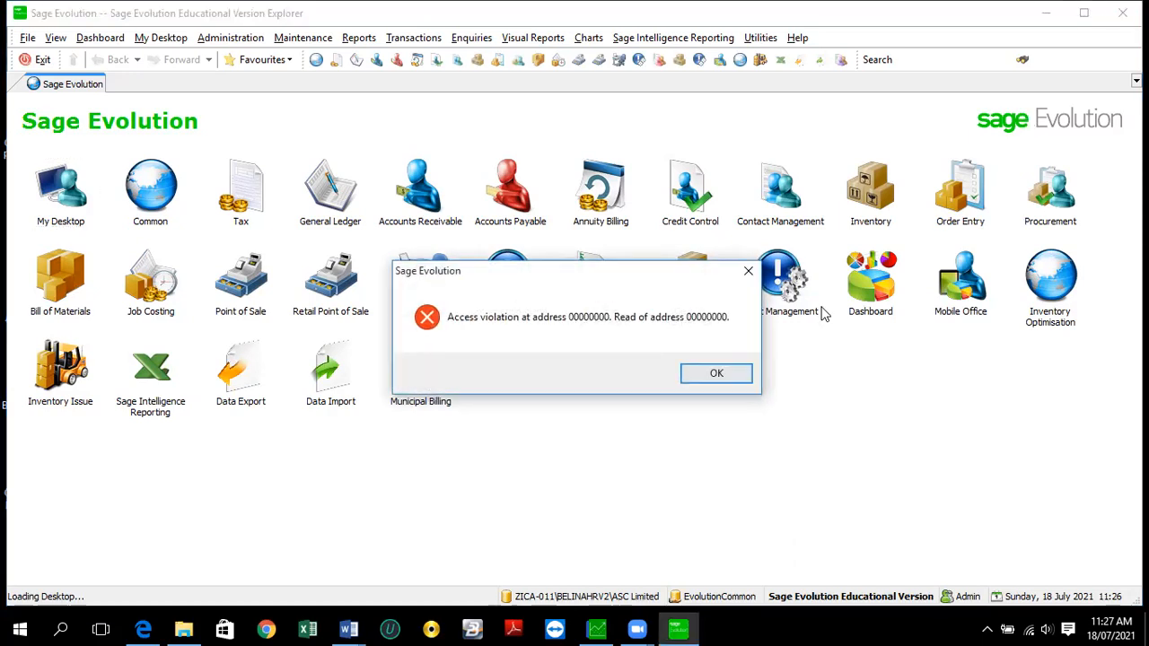
pyautogui.click(729, 374)
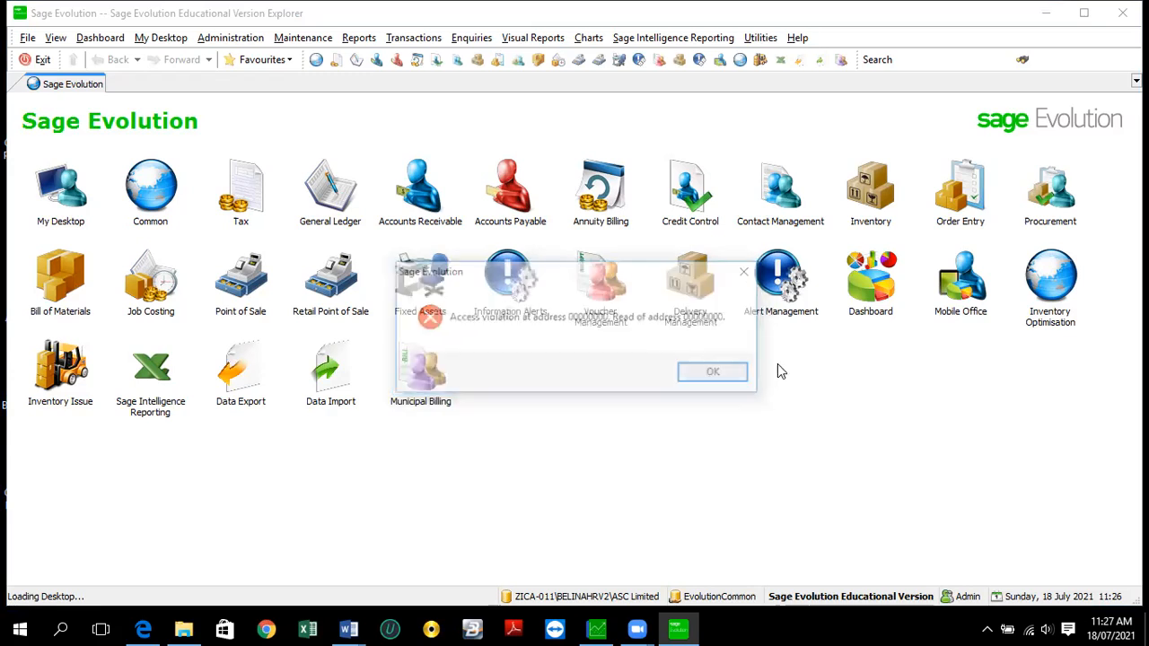
pyautogui.click(713, 386)
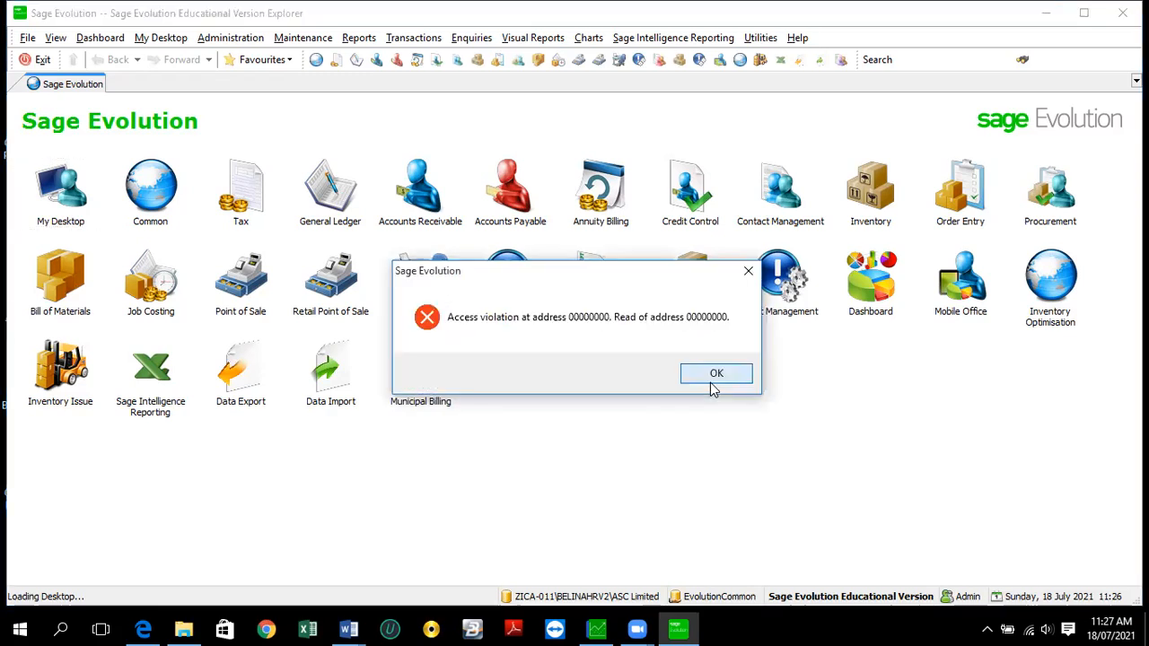
pyautogui.click(712, 386)
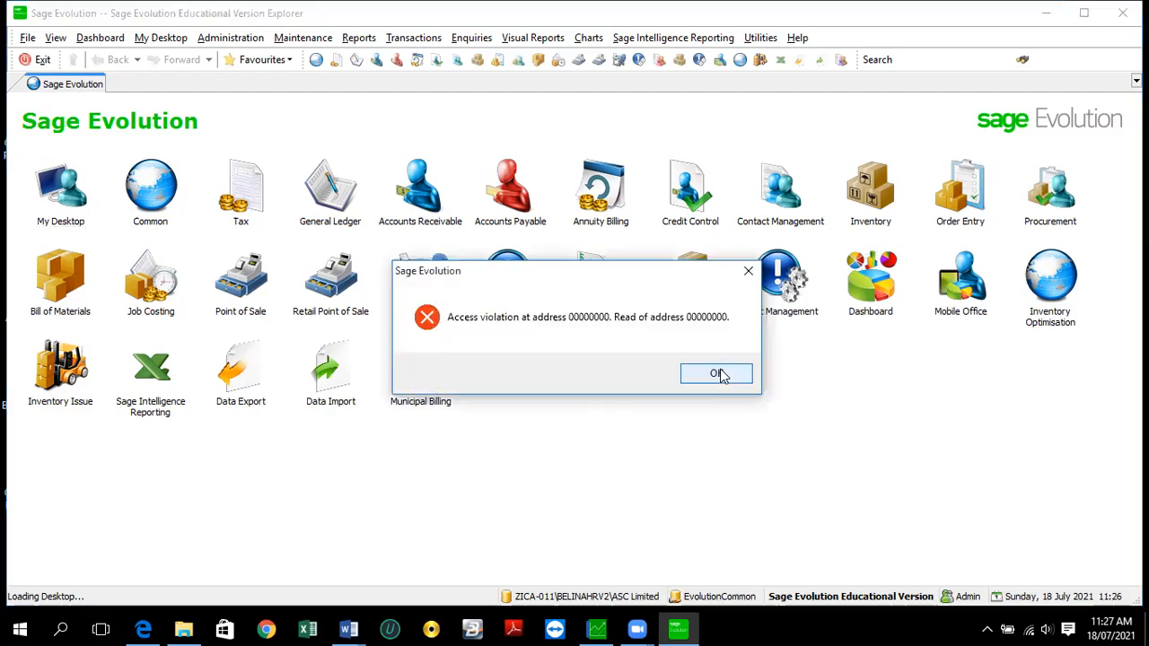
pyautogui.click(680, 628)
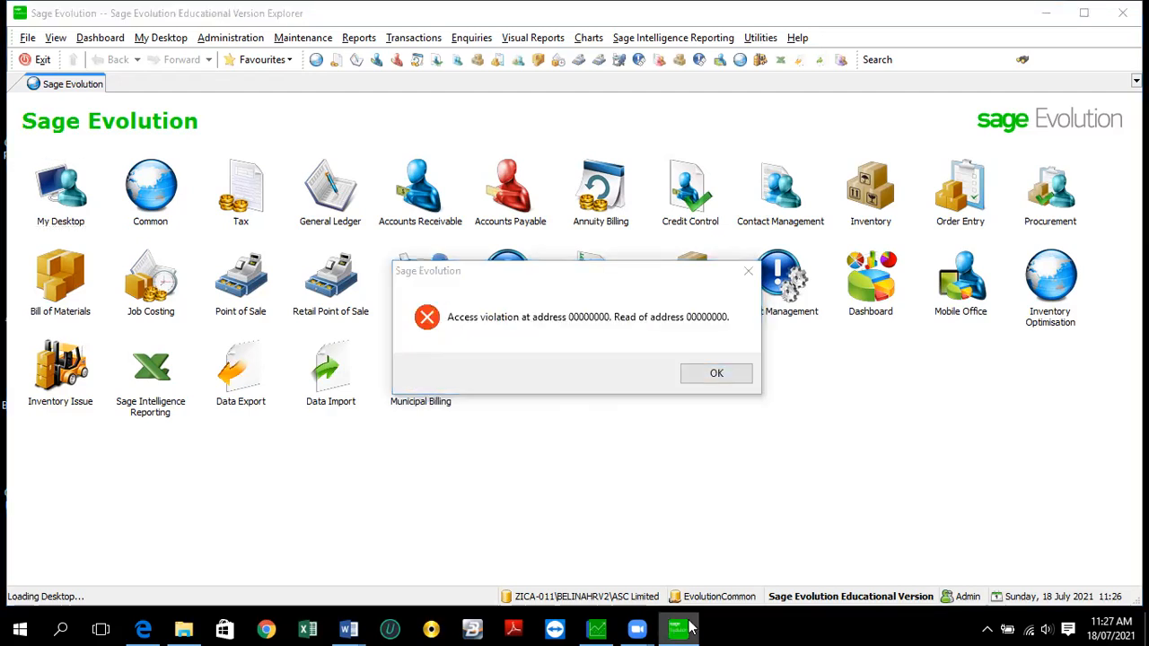
pyautogui.click(726, 372)
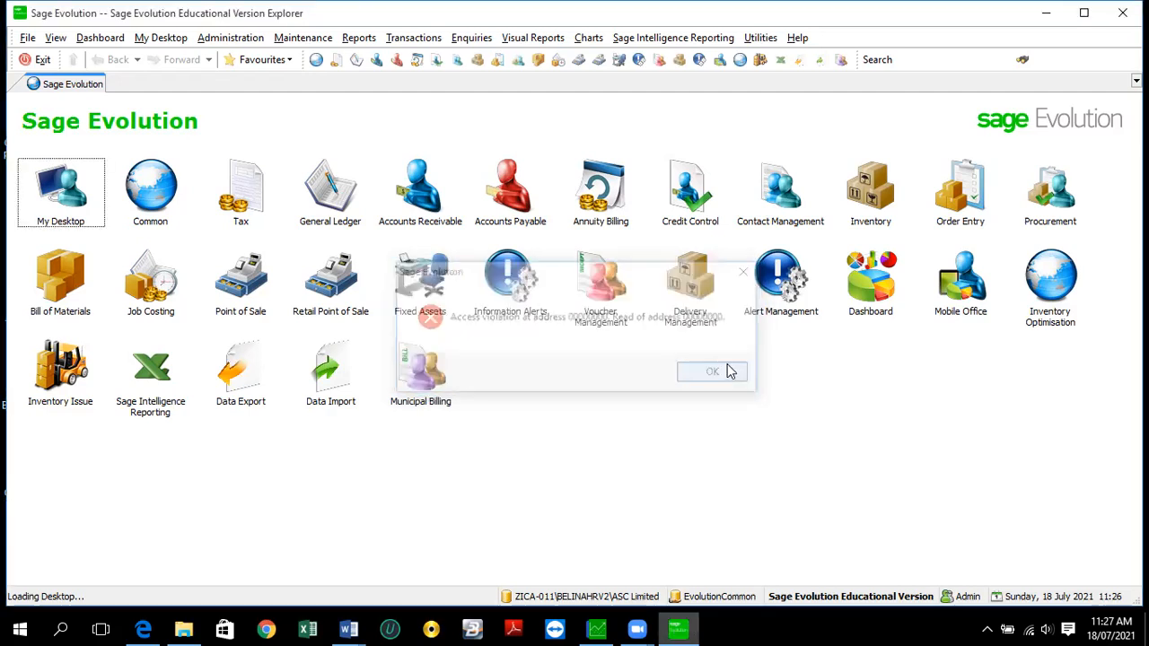
# - Check the Sage taskbar options, then open the Windows search panel
pyautogui.click(62, 627)
pyautogui.rightClick(669, 629)
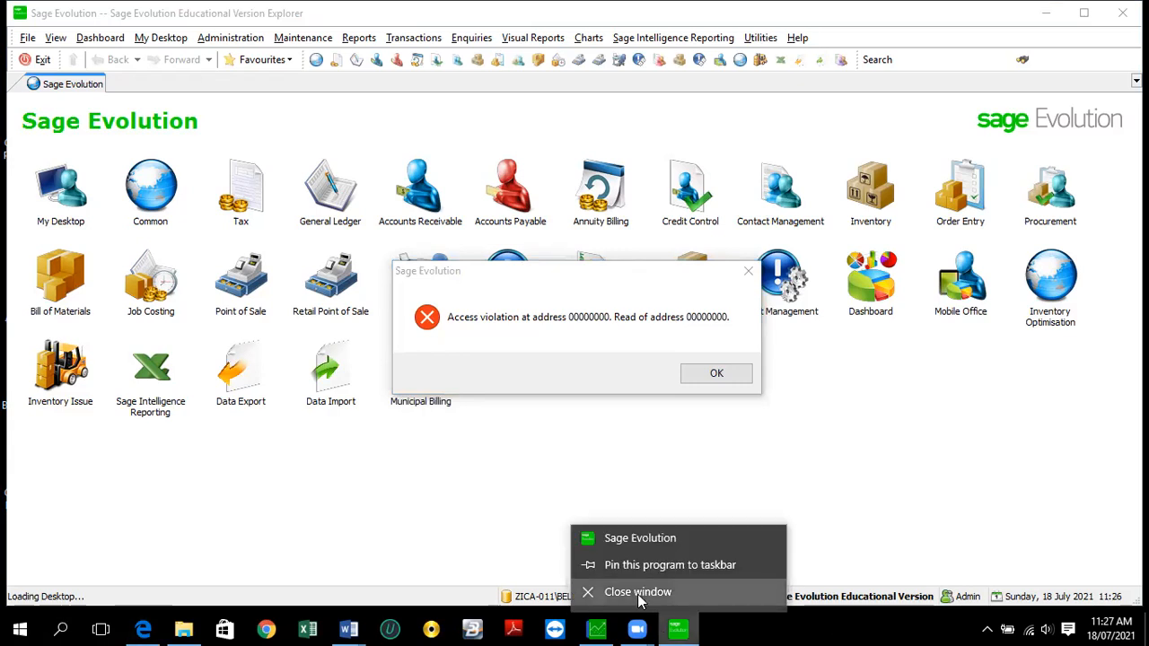
pyautogui.click(61, 628)
pyautogui.click(61, 628)
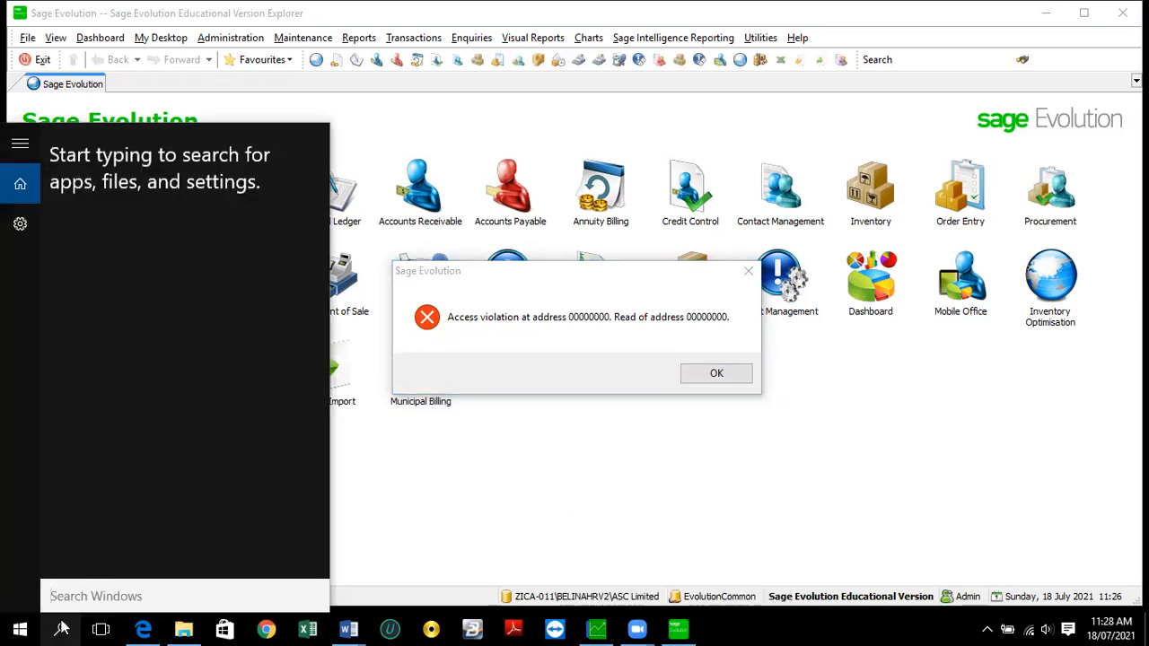
# - Search 'task', end the Evolution (32 bit) task in Task Manager, and minimize Task Manager
pyautogui.write('task')
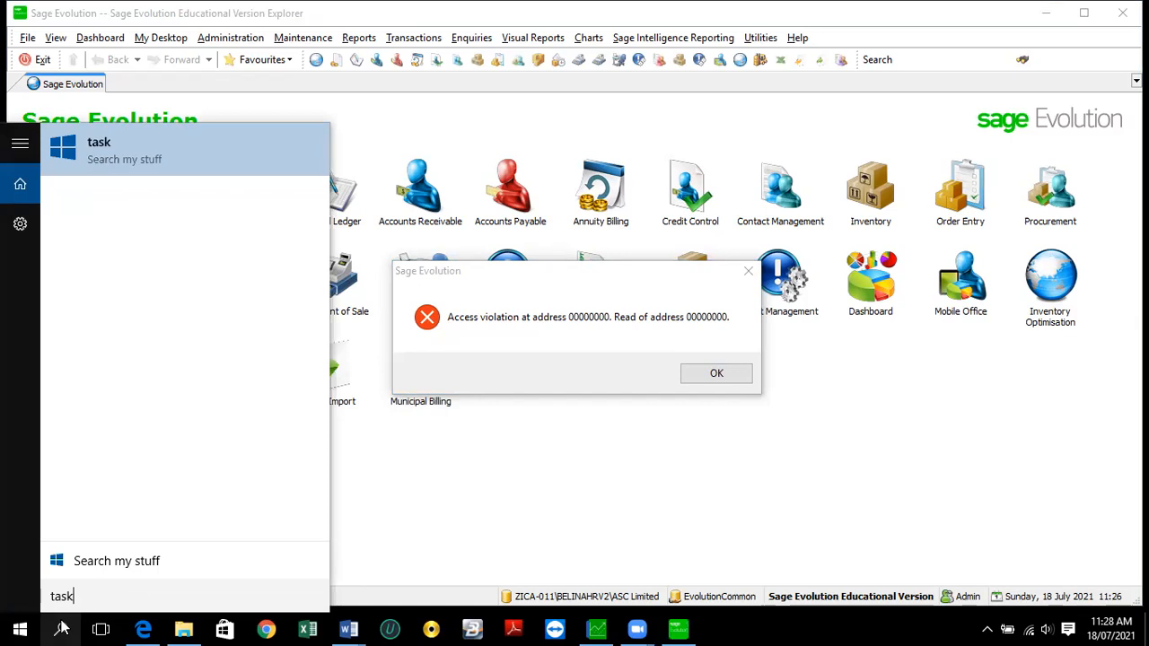
pyautogui.click(111, 148)
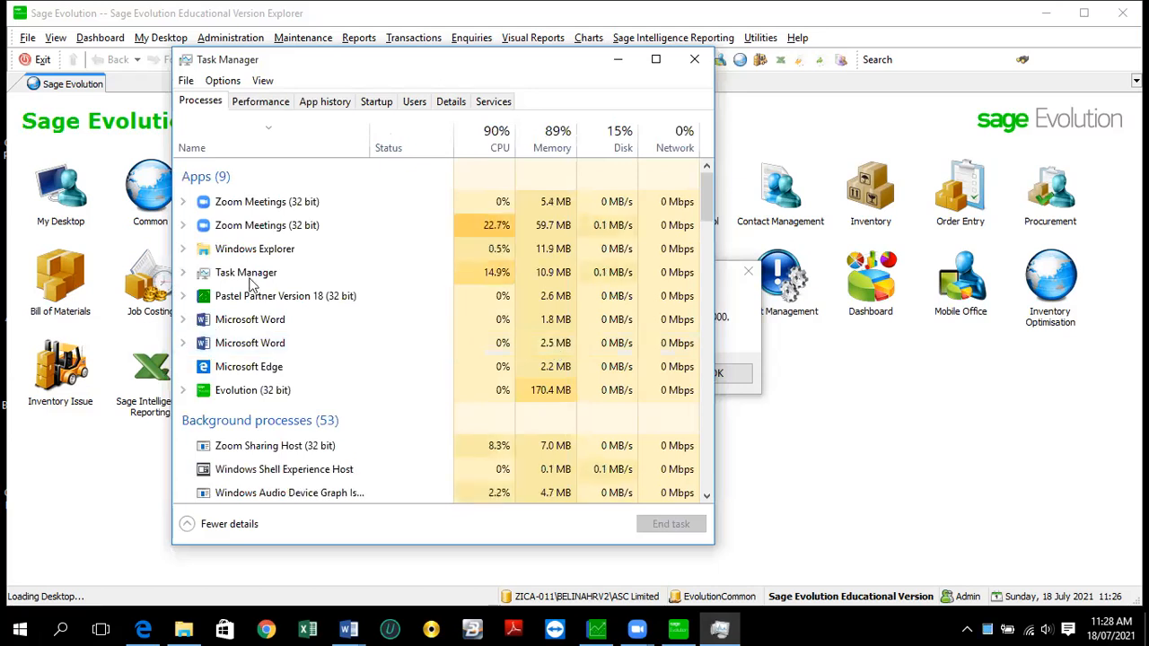
pyautogui.click(256, 395)
pyautogui.click(674, 529)
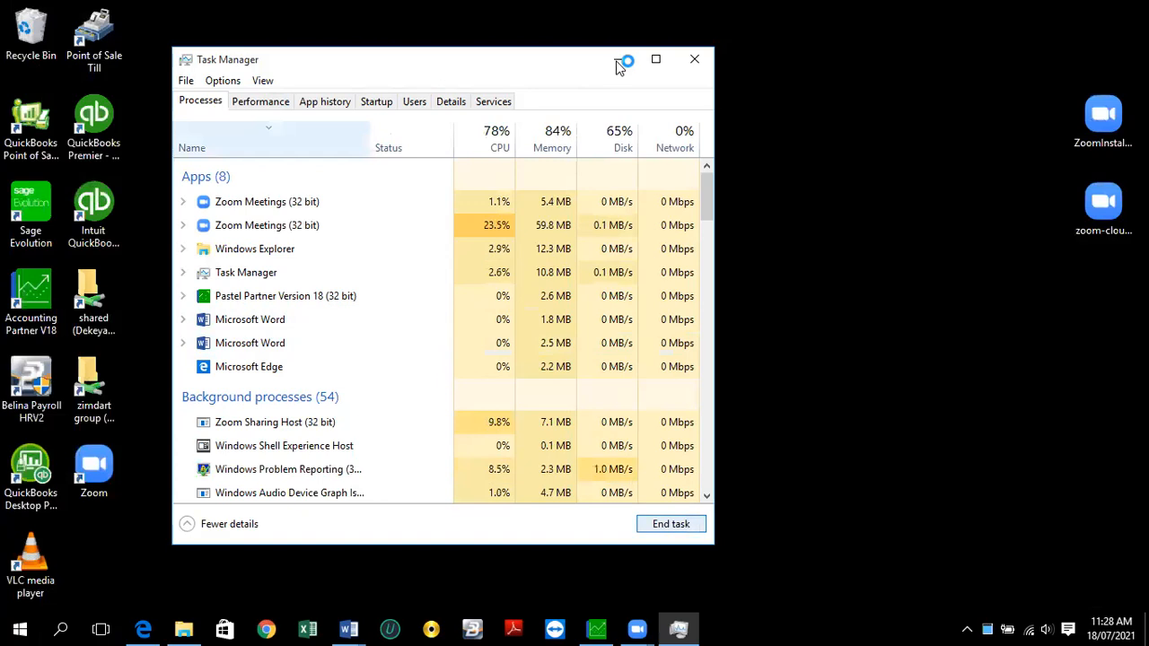
pyautogui.click(618, 64)
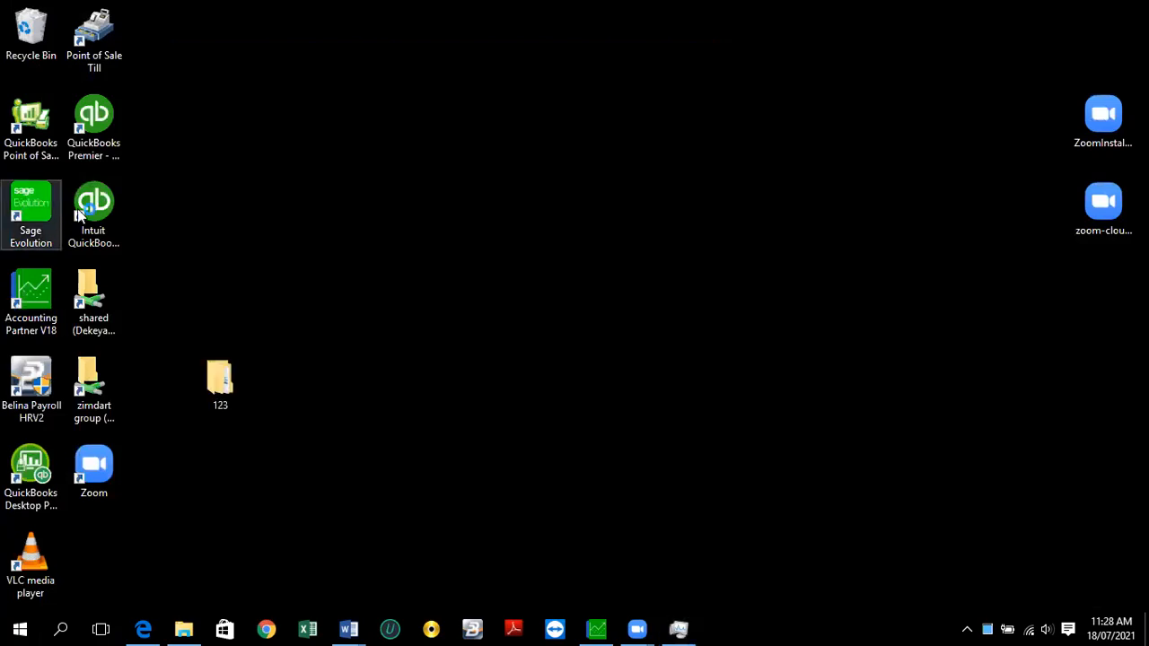
# - Relaunch Sage Evolution from the desktop icon and log in to ASC Limited
pyautogui.doubleClick(31, 211)
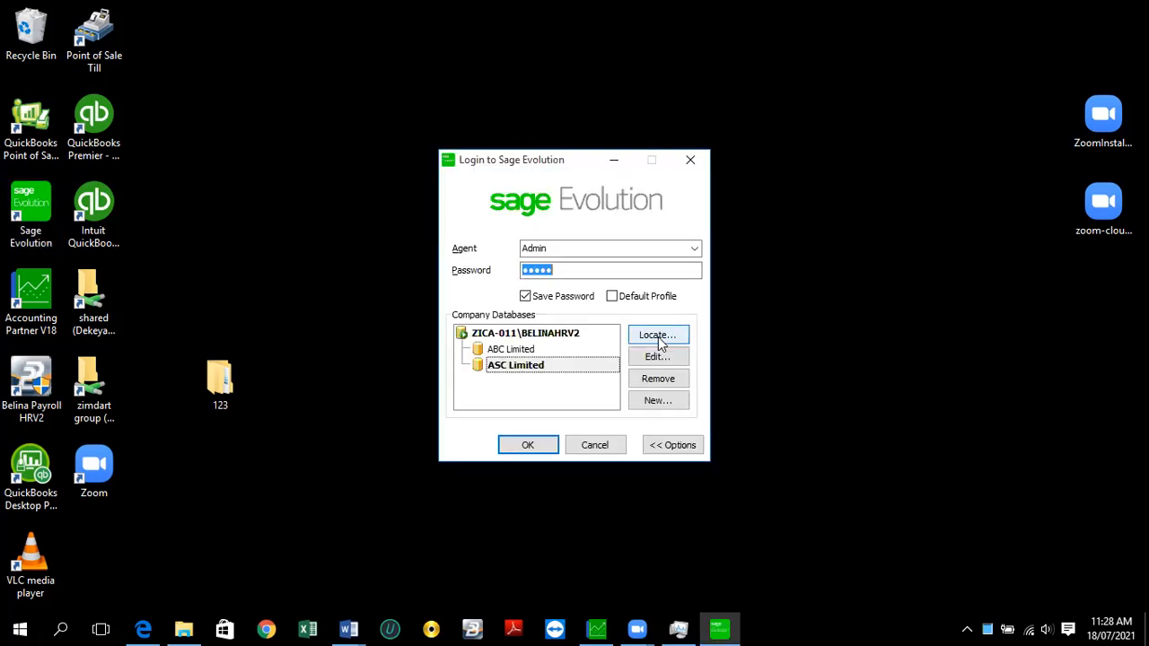
pyautogui.click(527, 445)
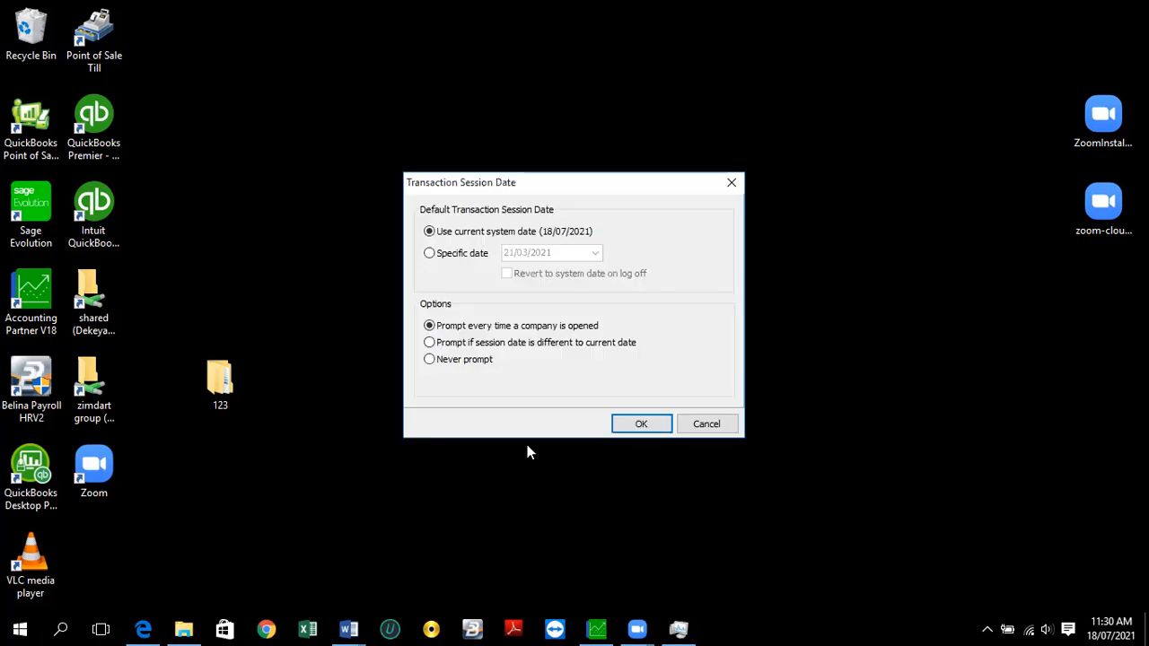
# - Accept the current system date 18/07/2021 as the session date, then view the File menu
pyautogui.click(643, 423)
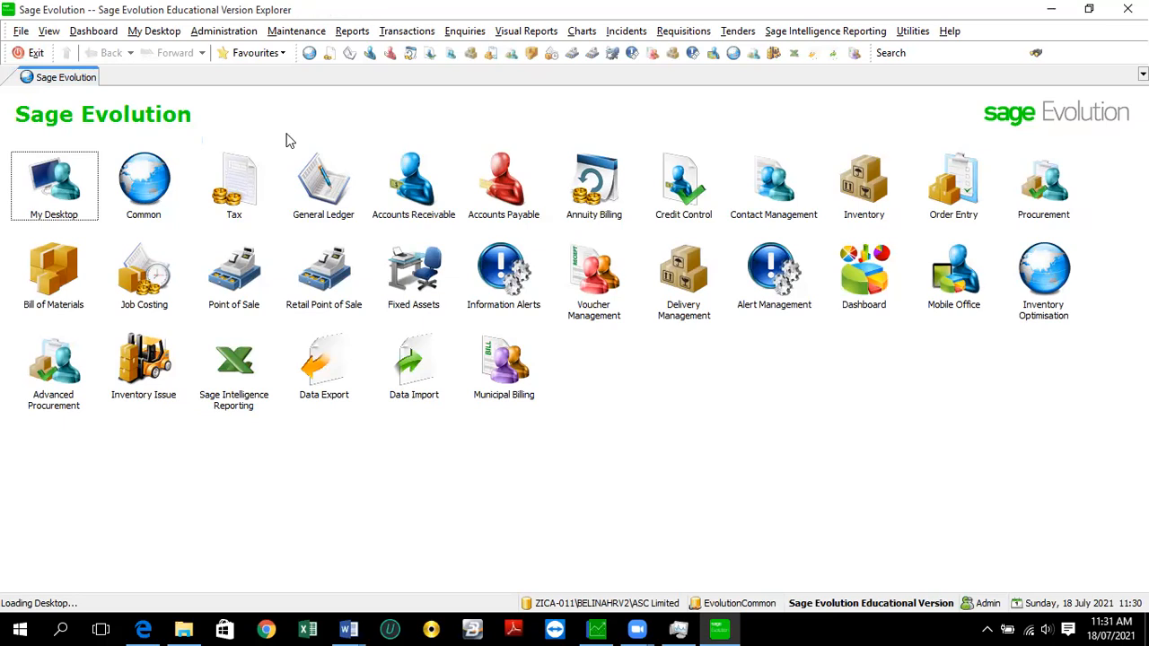
pyautogui.click(20, 31)
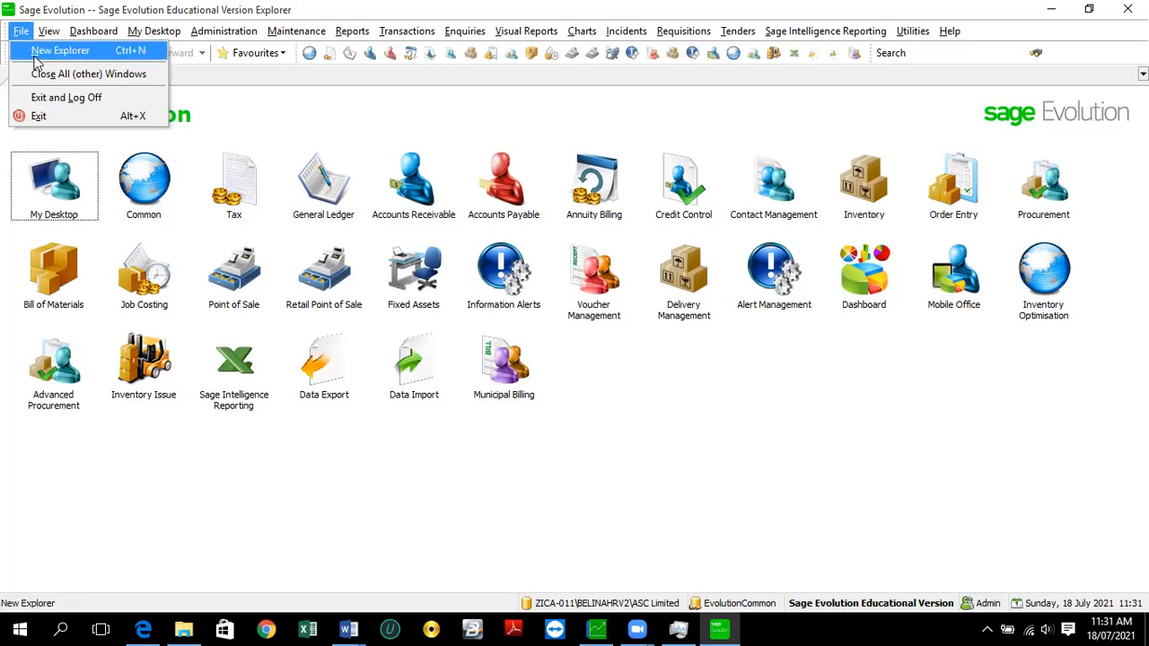
pyautogui.moveTo(51, 36)
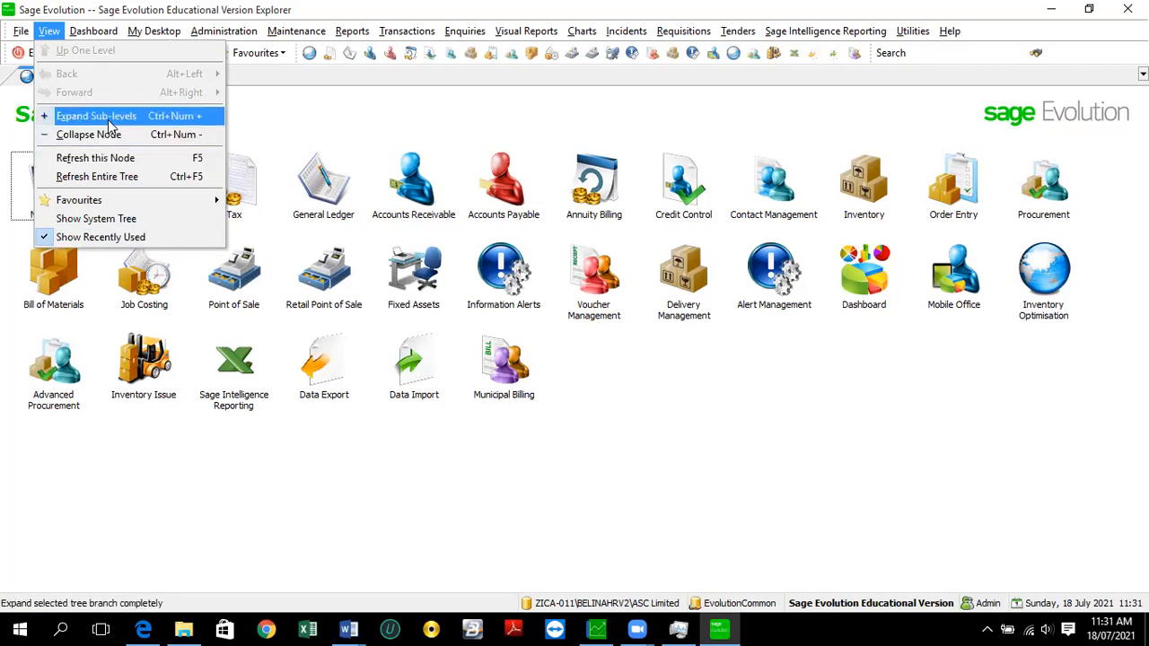
pyautogui.click(89, 220)
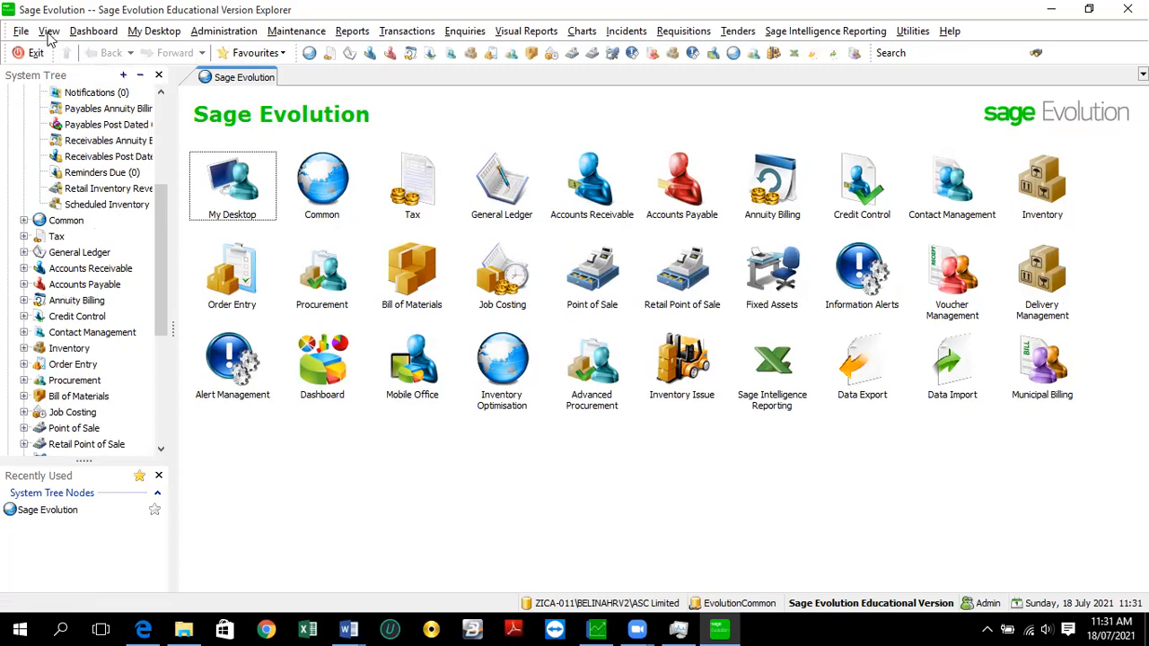
pyautogui.hotkey('alt', 'v')
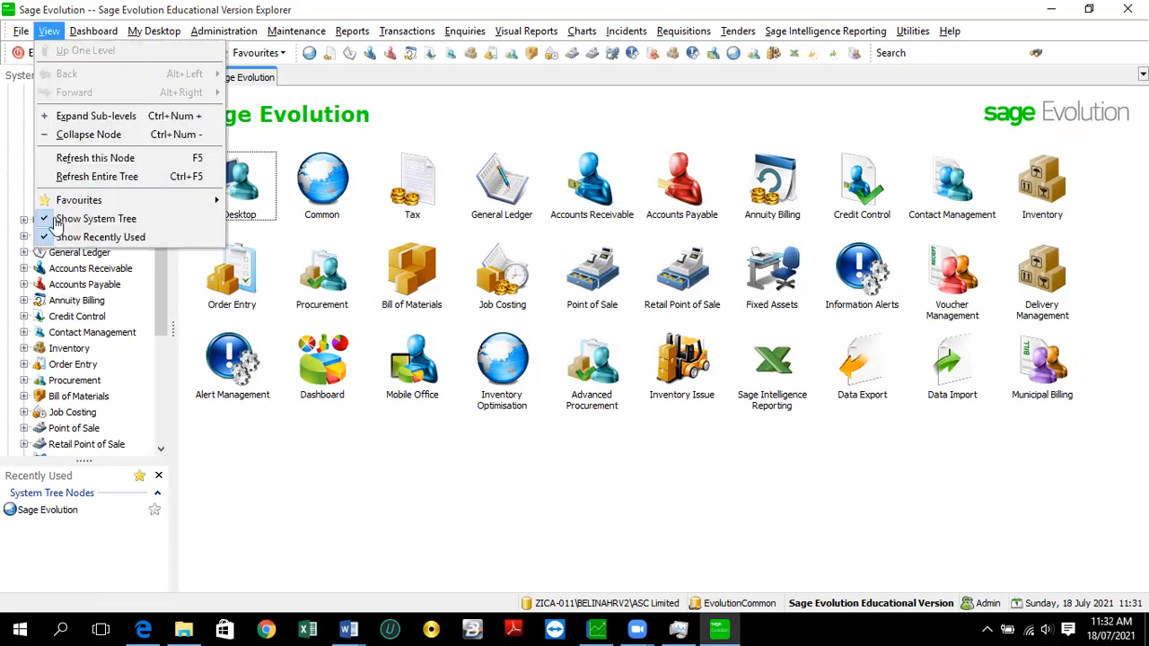
pyautogui.click(95, 219)
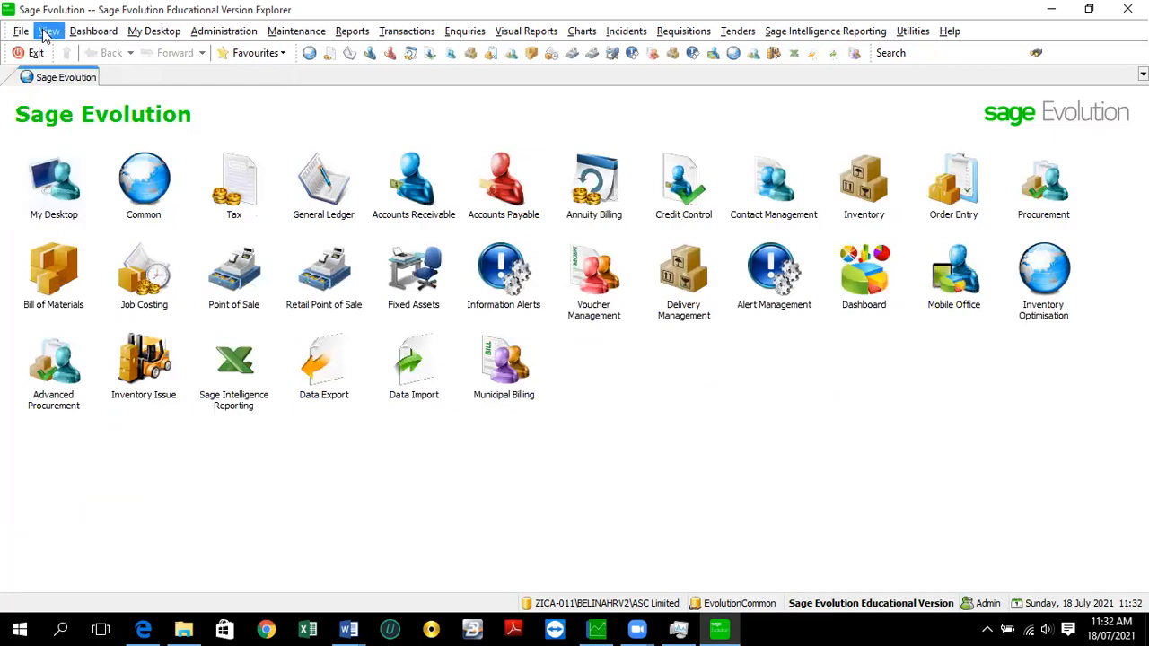
pyautogui.hotkey('alt', 'v')
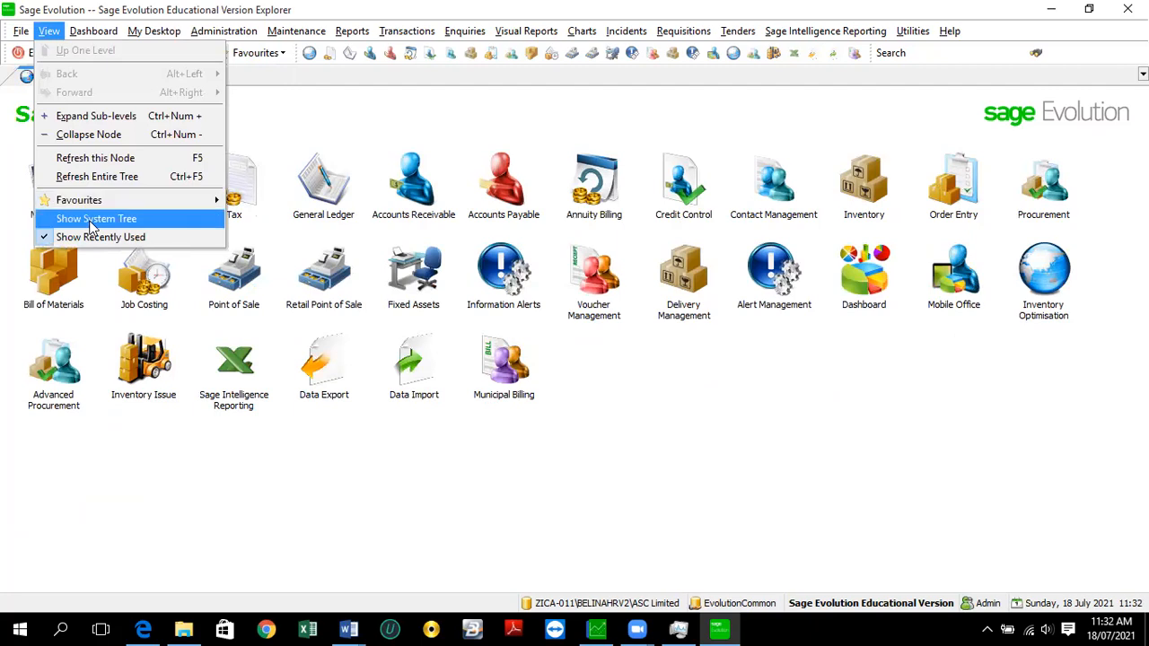
pyautogui.click(95, 36)
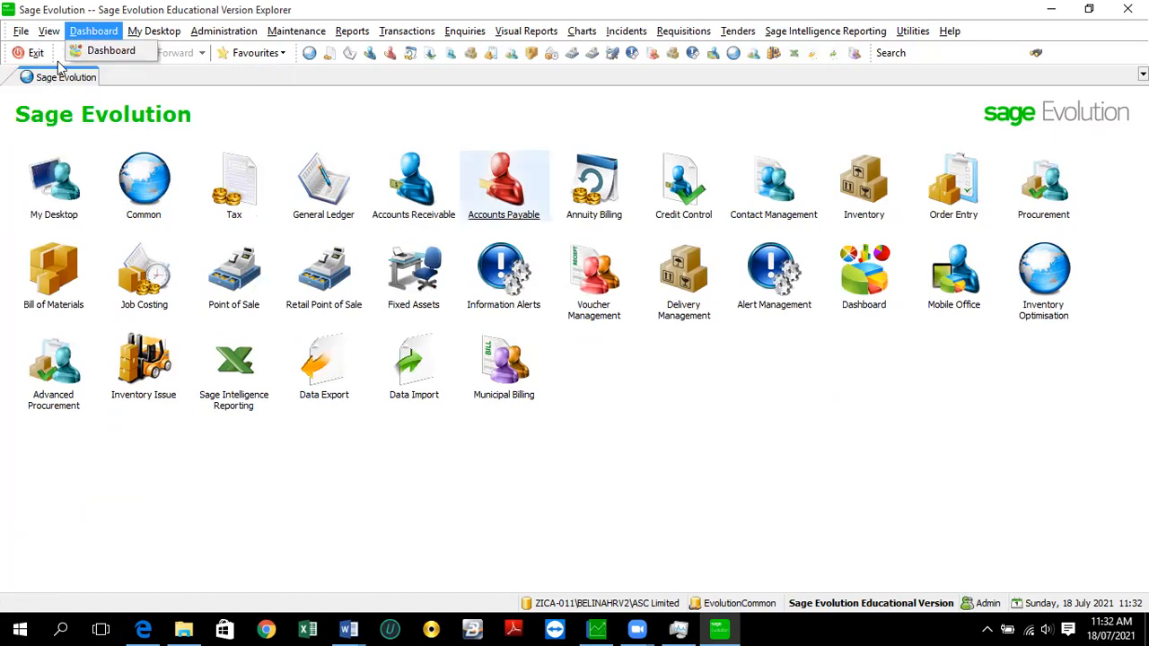
pyautogui.click(111, 54)
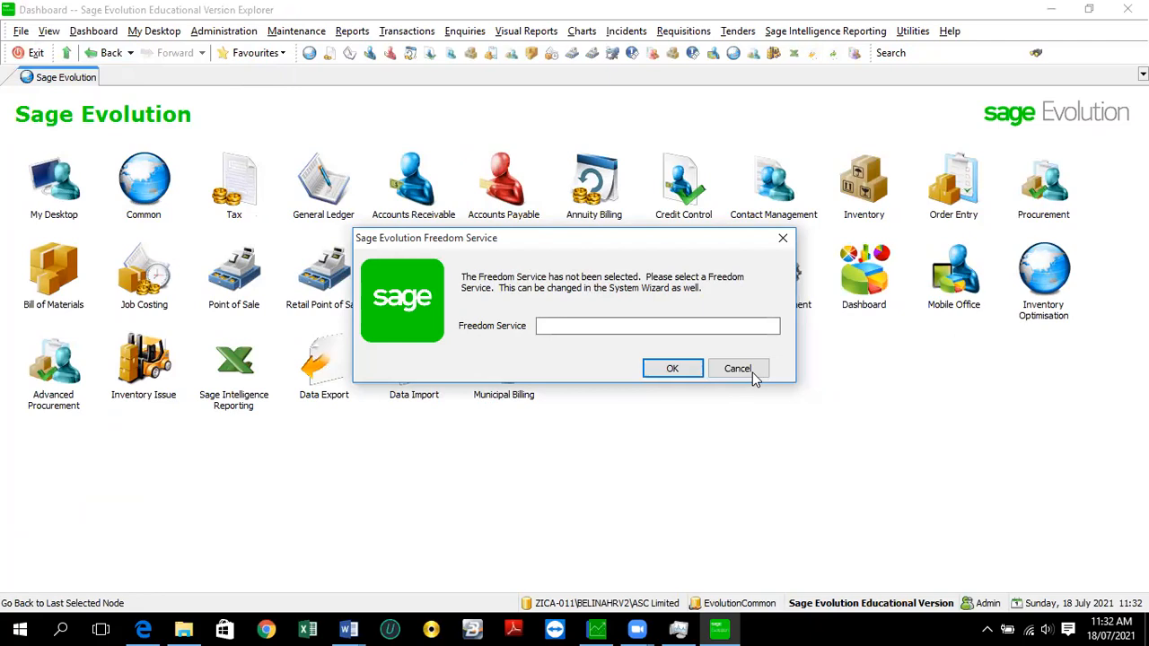
pyautogui.click(644, 366)
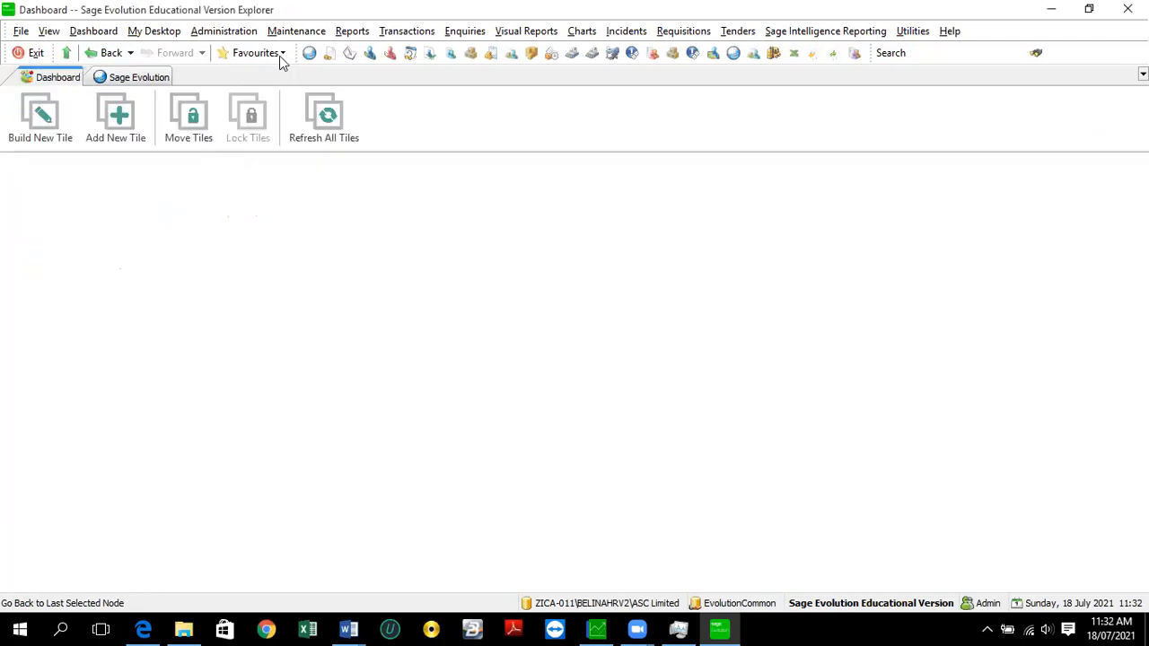
pyautogui.click(94, 31)
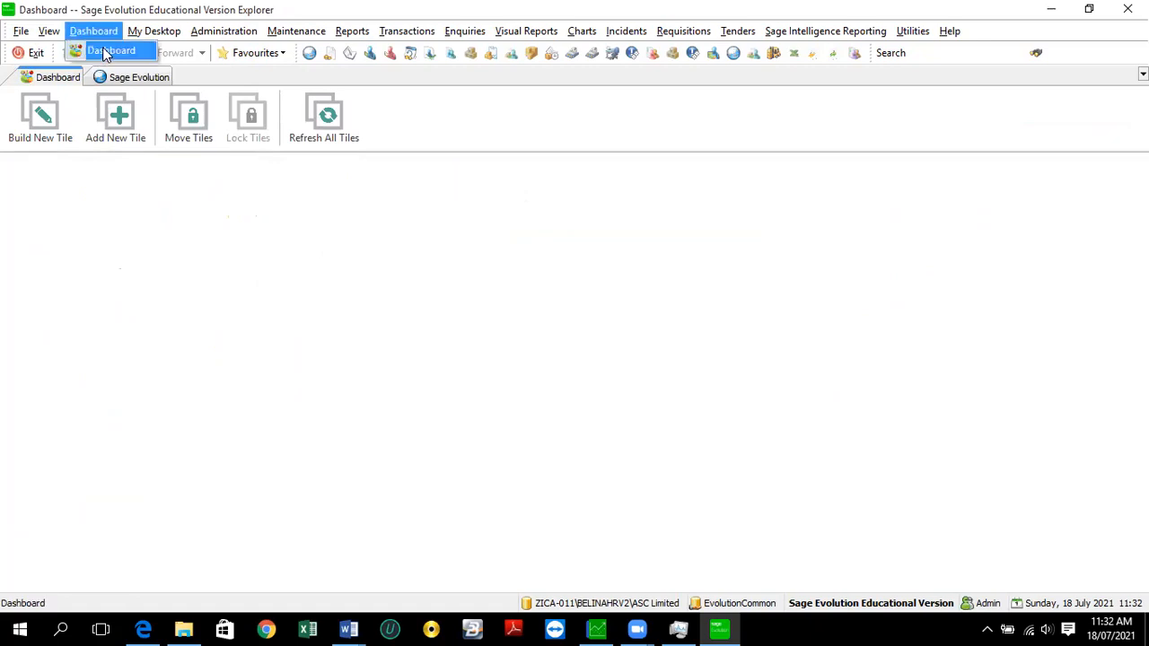
pyautogui.click(98, 53)
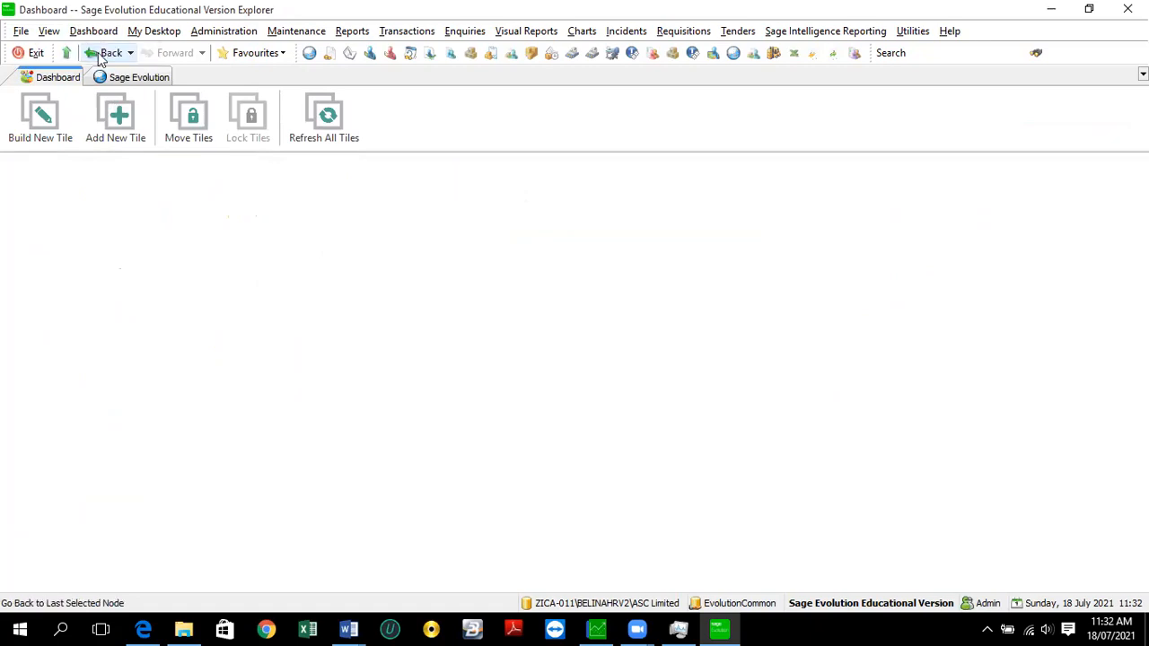
pyautogui.click(99, 54)
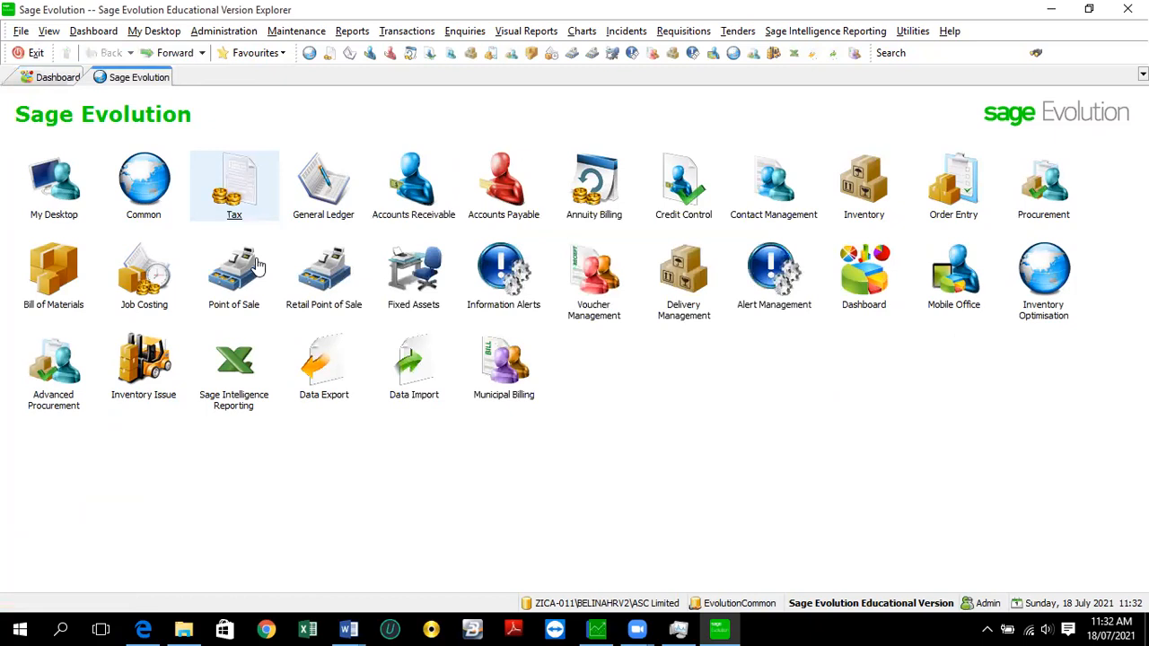
# - Go back to the Sage Evolution tab and look through the My Desktop menu items
pyautogui.click(150, 35)
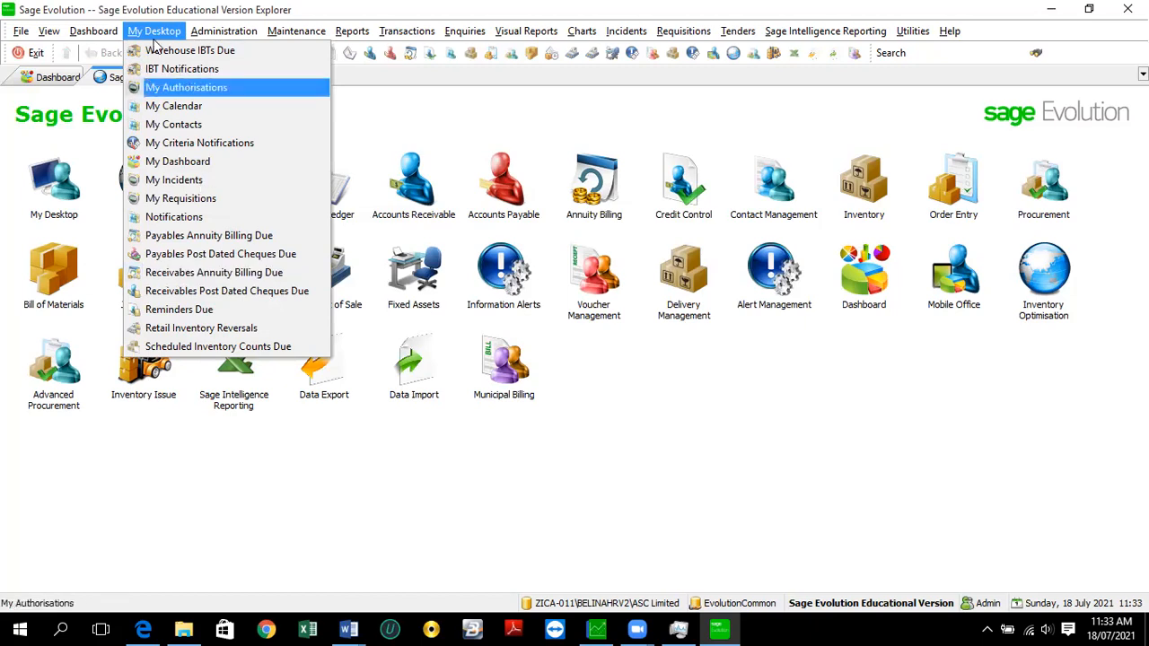
pyautogui.moveTo(221, 38)
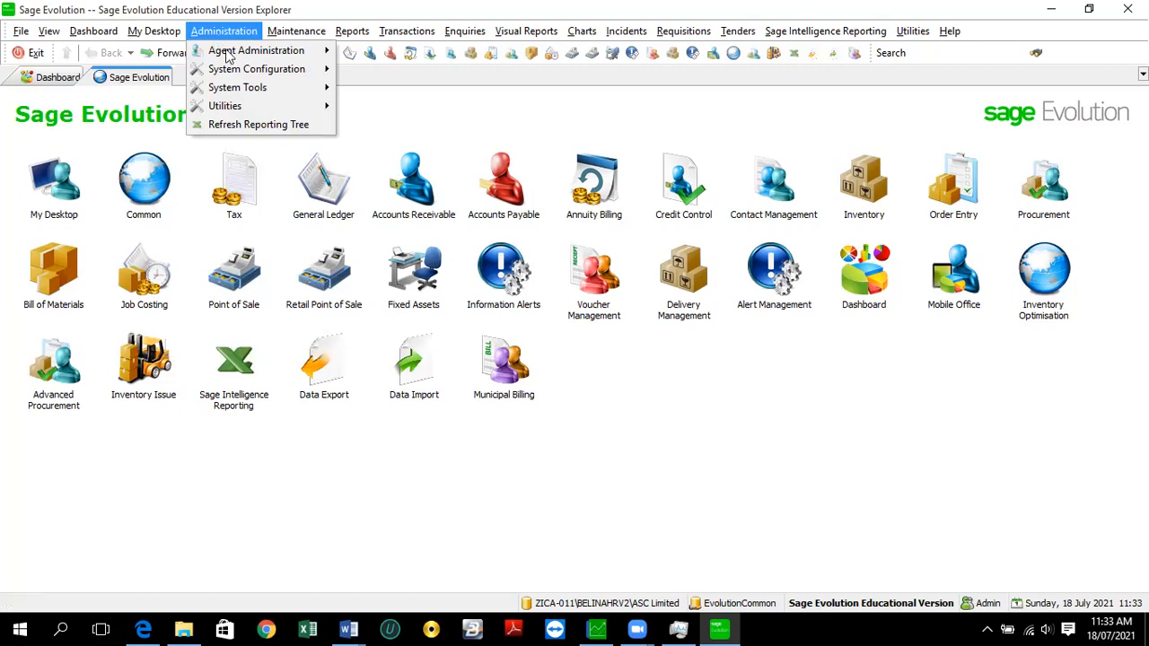
# - Browse the Agent Administration, System Configuration, System Tools and Utilities submenus under Administration
pyautogui.moveTo(238, 58)
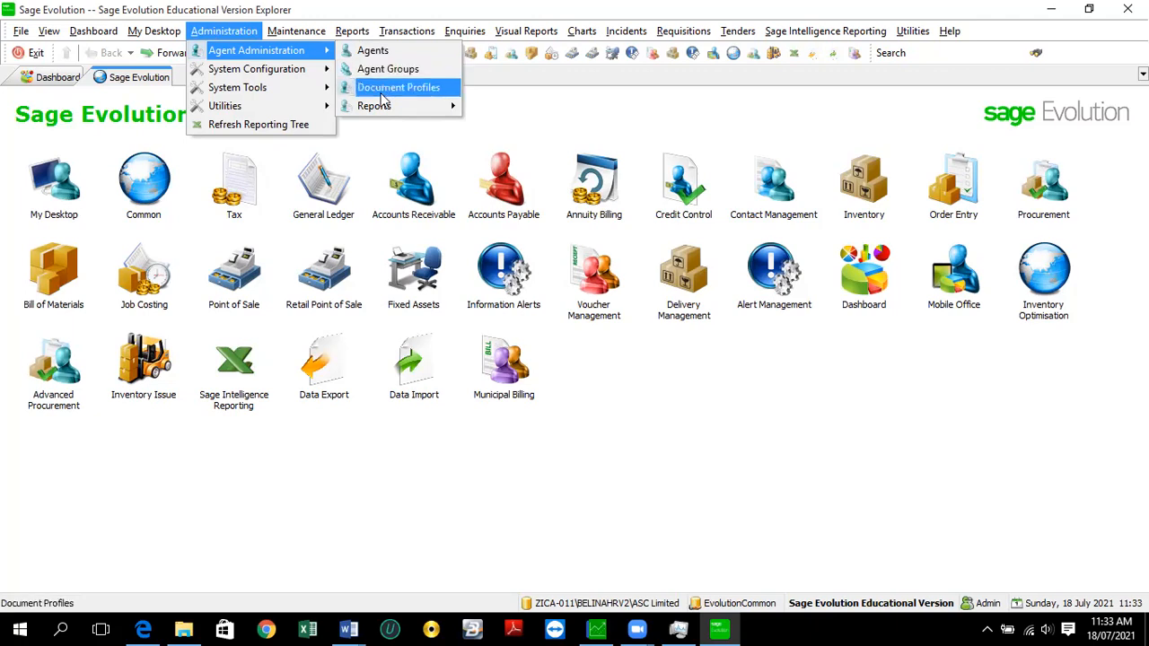
pyautogui.moveTo(375, 108)
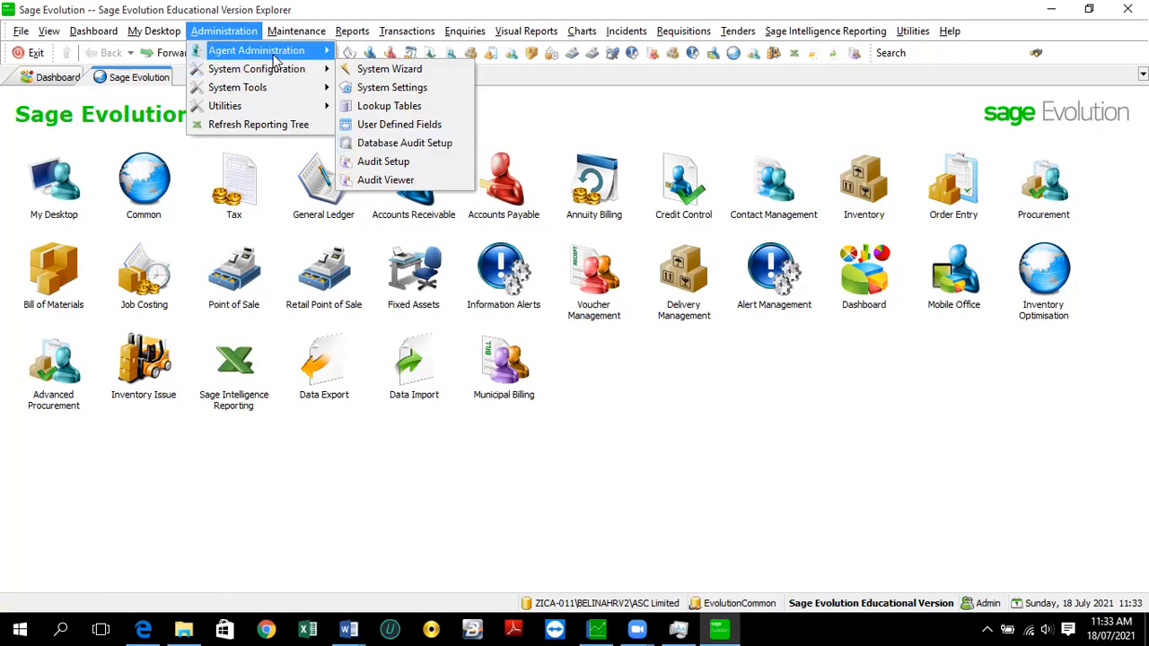
pyautogui.moveTo(293, 55)
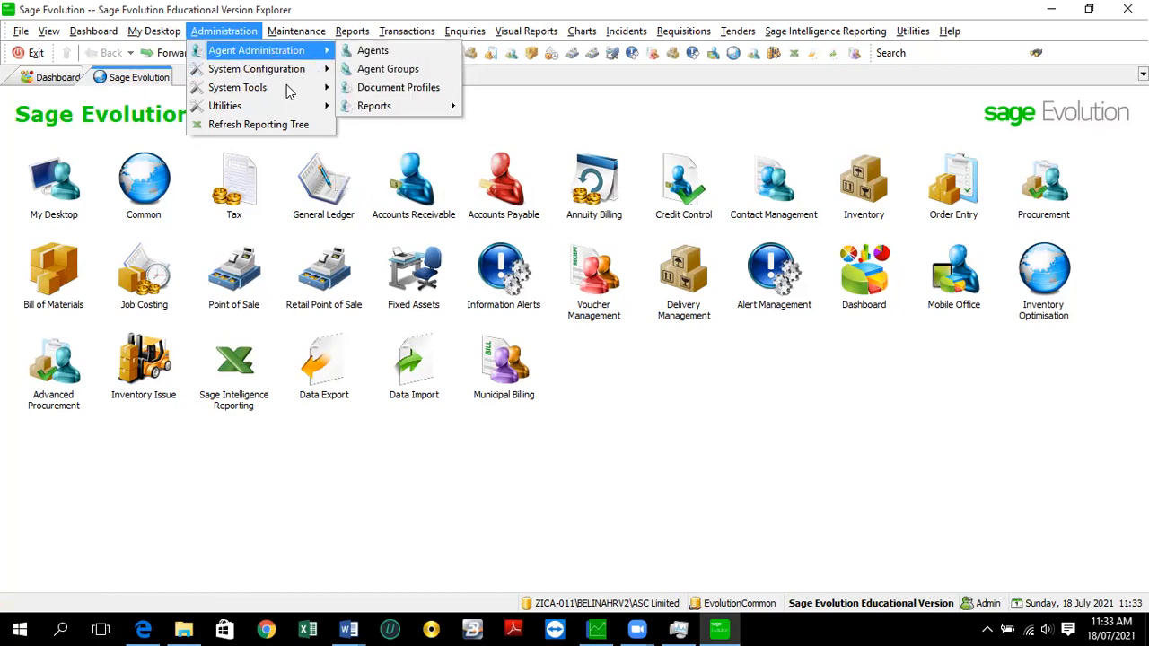
pyautogui.moveTo(289, 93)
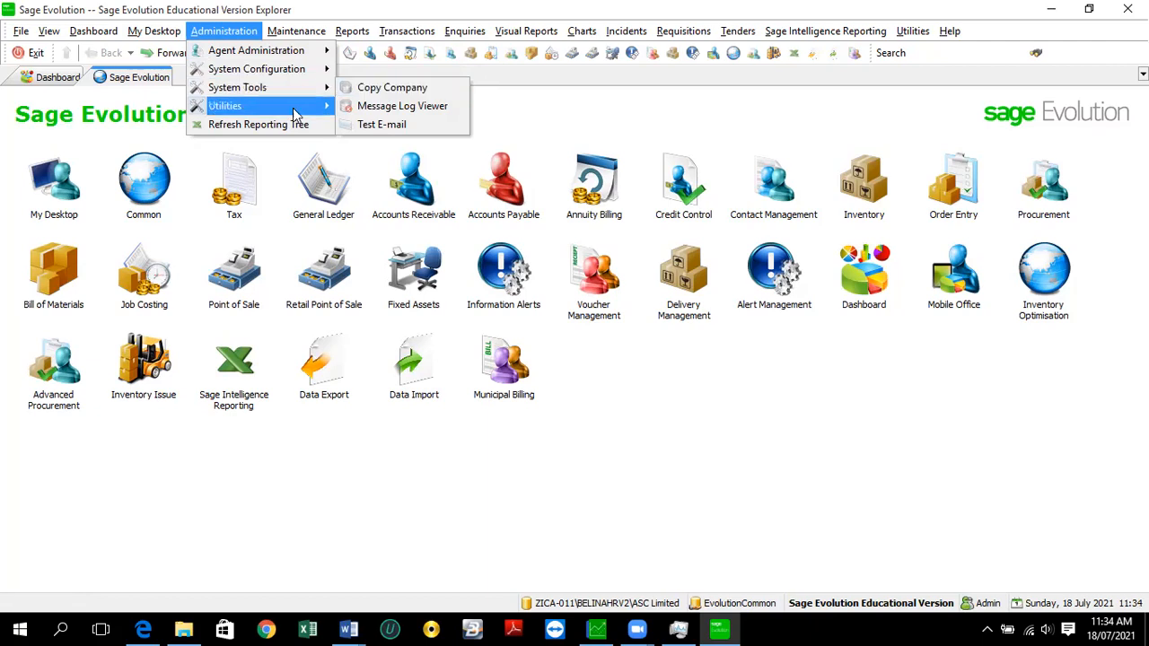
pyautogui.moveTo(294, 114)
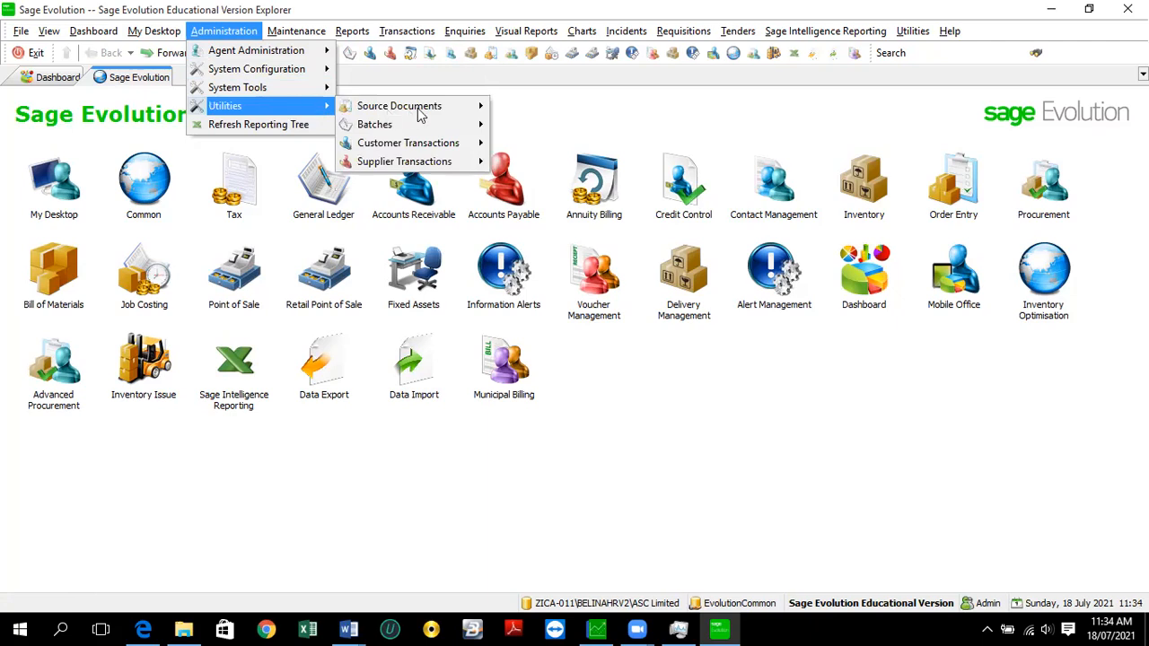
pyautogui.moveTo(414, 112)
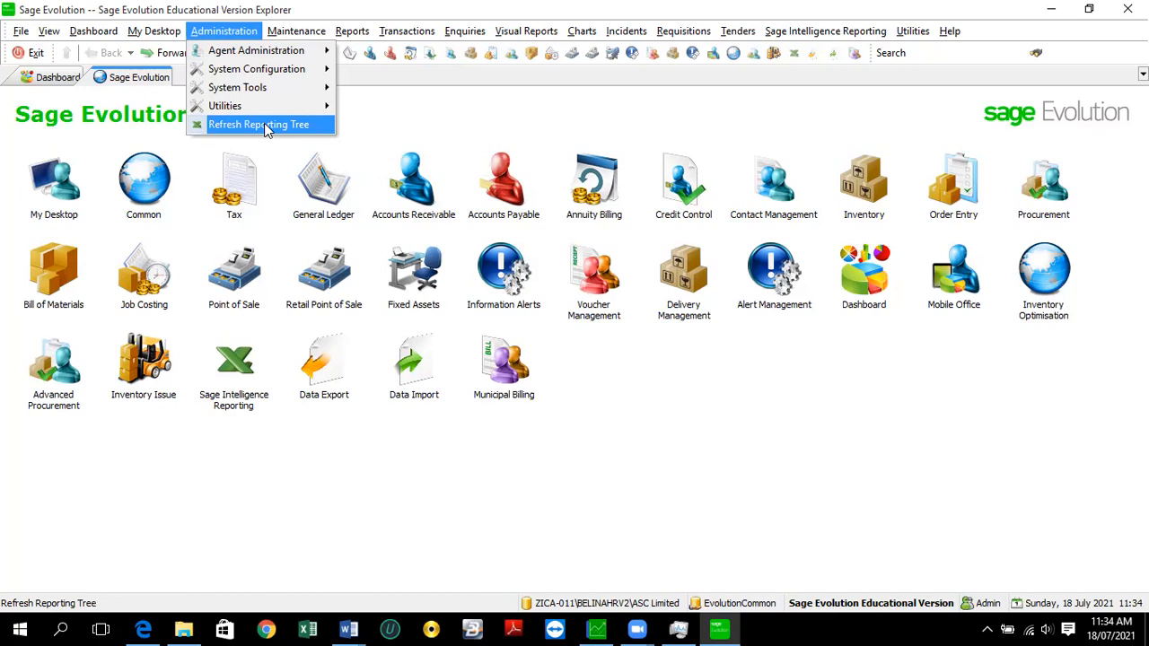
pyautogui.click(225, 54)
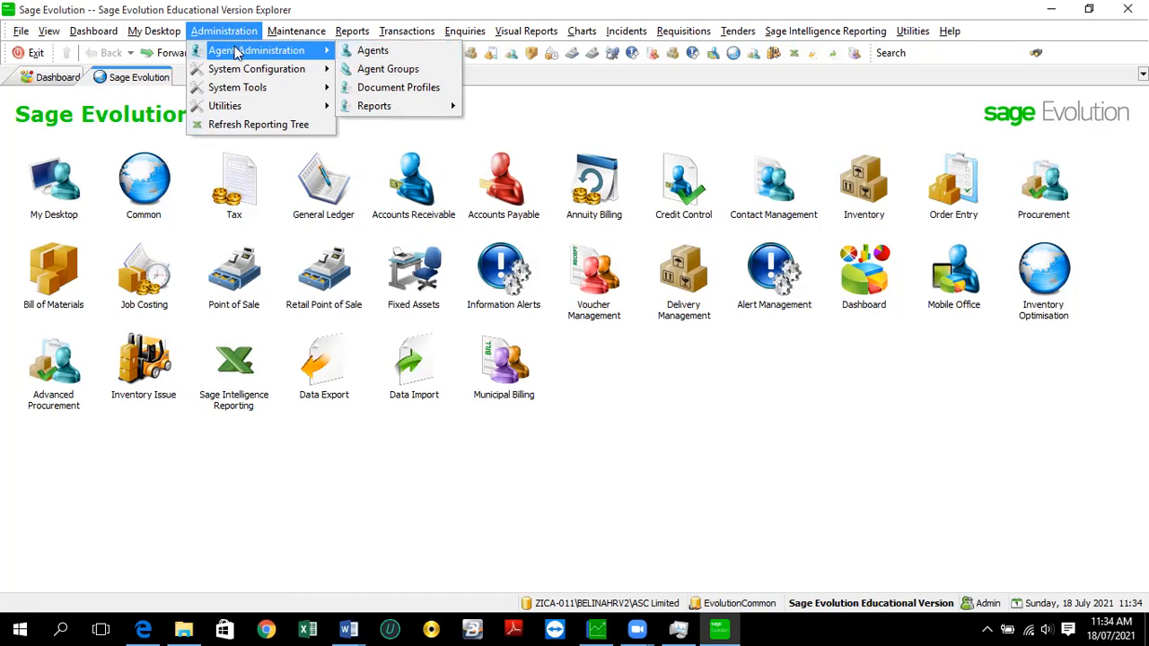
pyautogui.moveTo(290, 32)
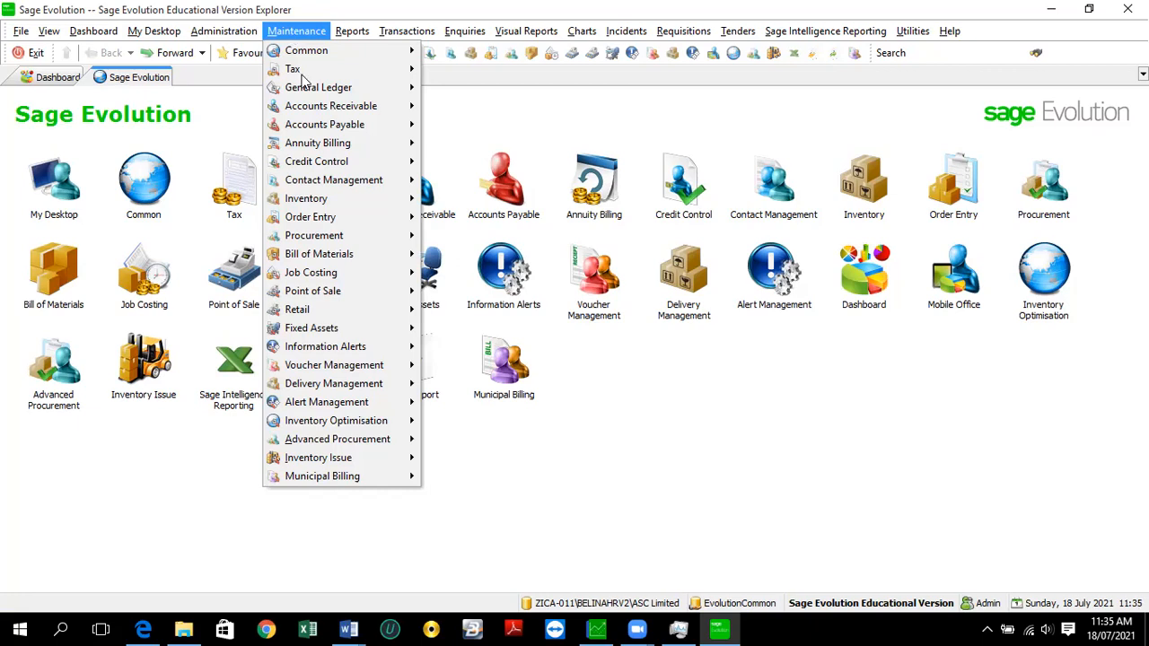
# - Browse Maintenance submenus for General Ledger, Fixed Assets and Common, including Banks and Cost Centres
pyautogui.moveTo(316, 94)
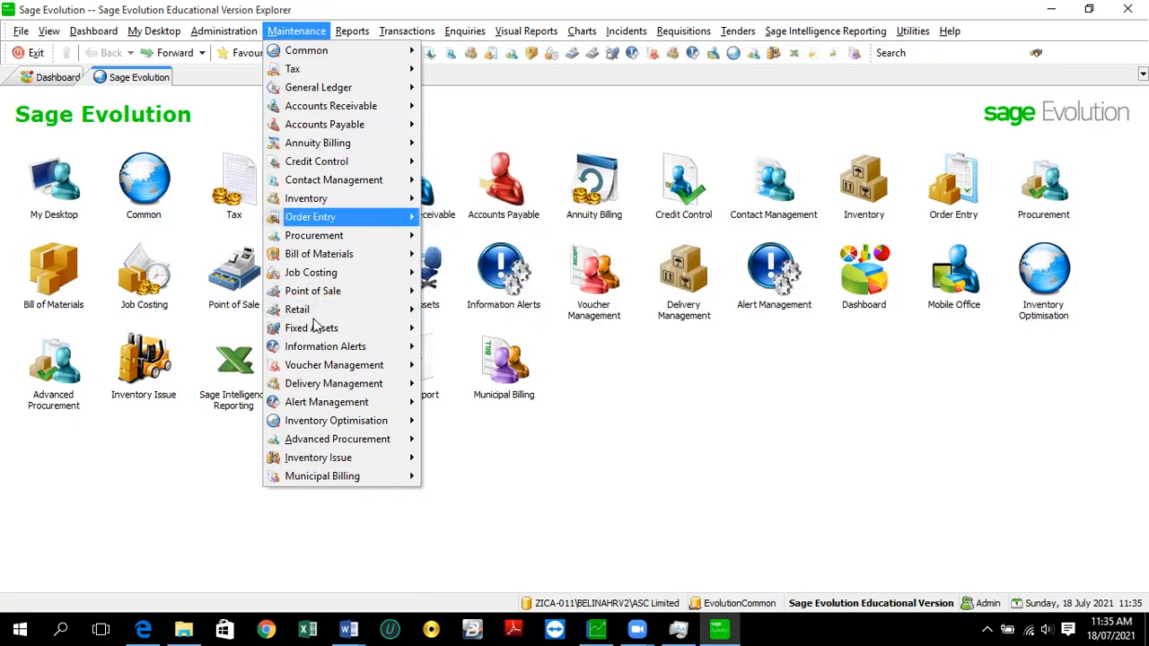
pyautogui.moveTo(315, 326)
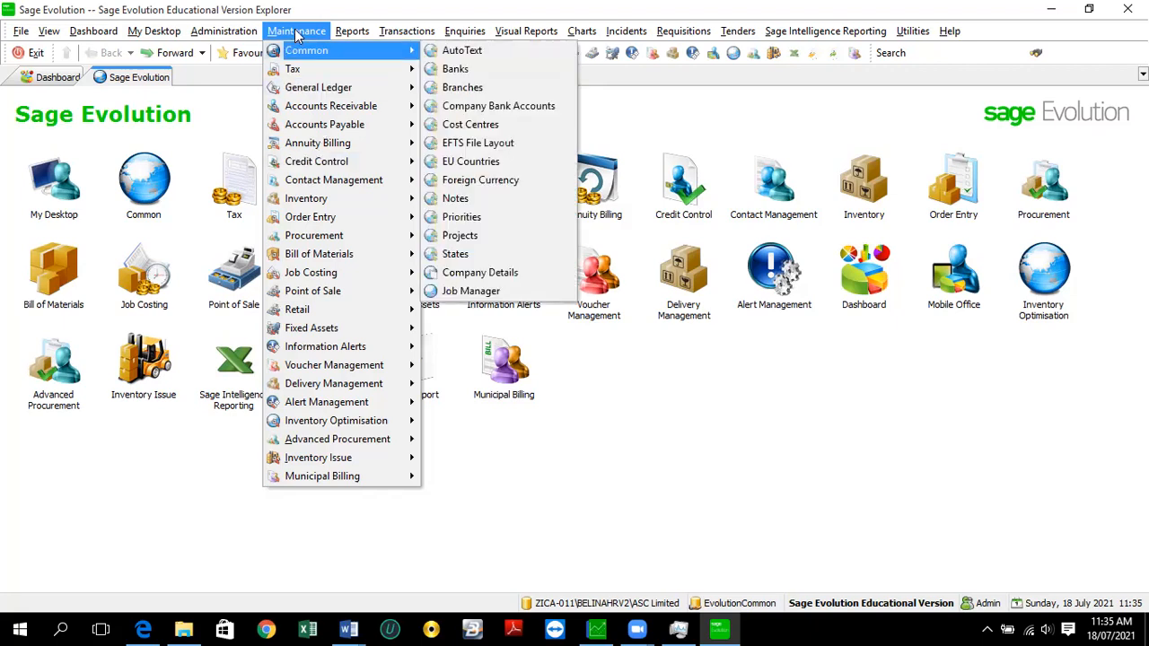
pyautogui.moveTo(353, 34)
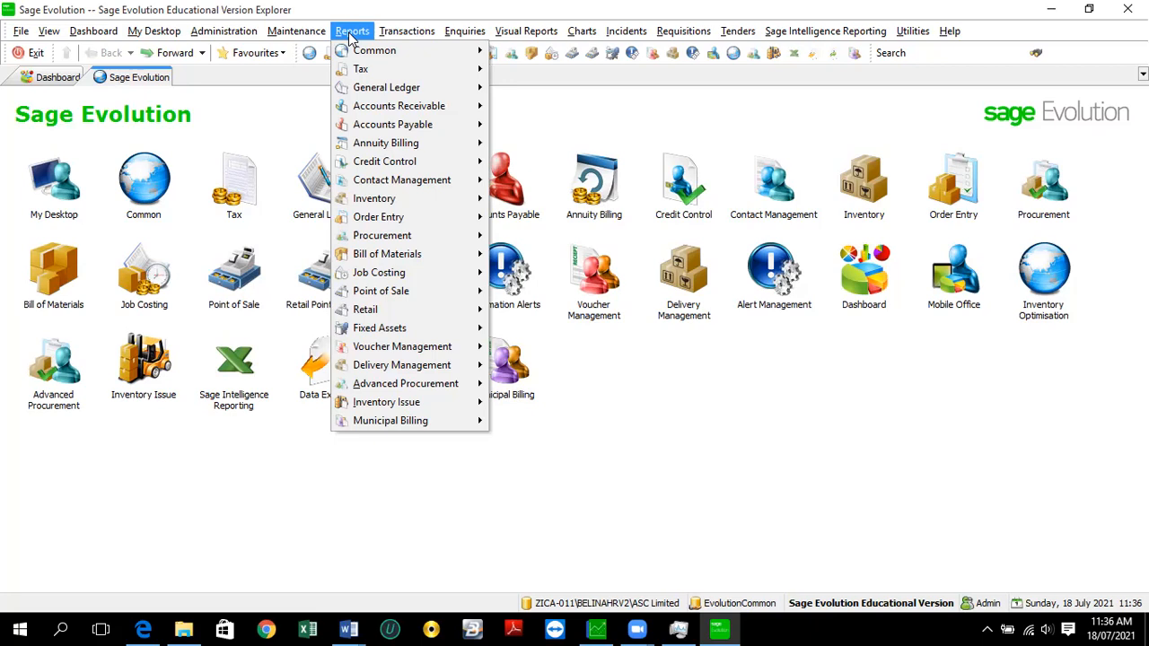
# - Look over the module entries listed in the Reports menu
pyautogui.moveTo(409, 34)
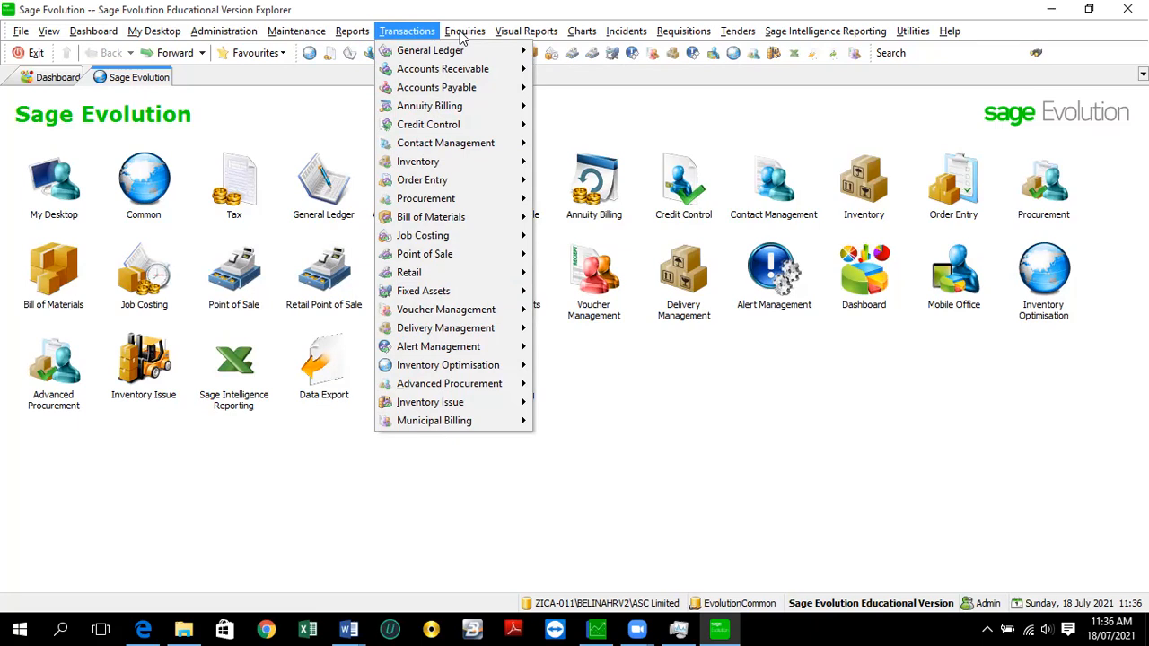
# - Look over the module entries listed in the Transactions menu
pyautogui.moveTo(465, 33)
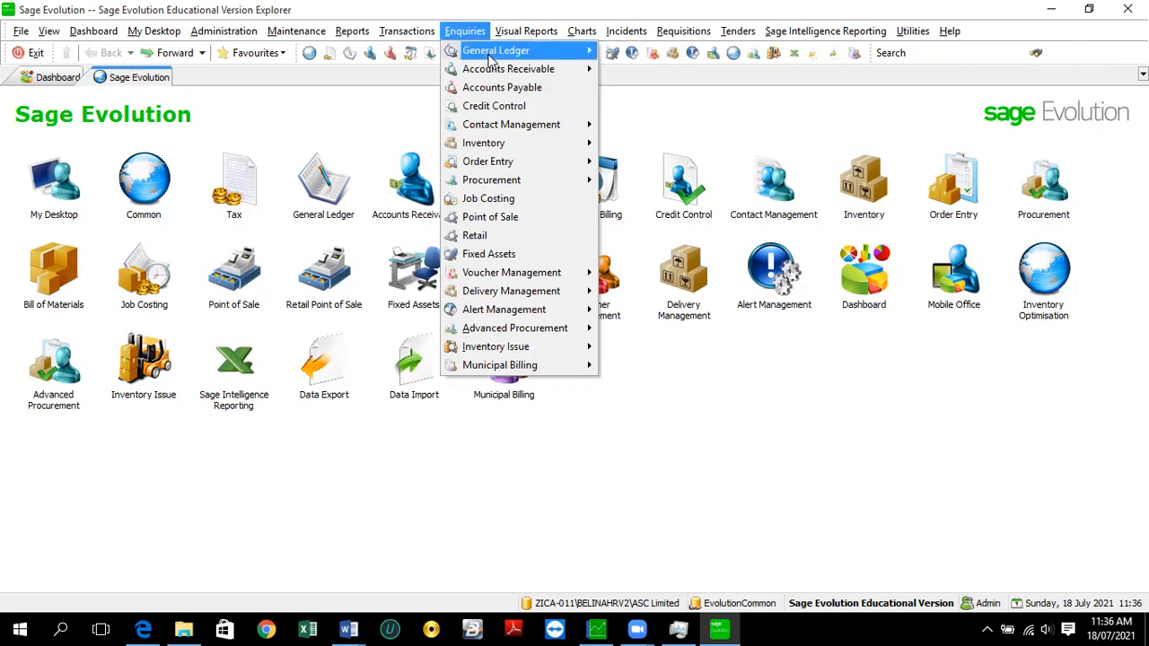
# - Browse the General Ledger, Procurement and Inventory enquiry submenus, then show the Visual Reports list
pyautogui.moveTo(489, 60)
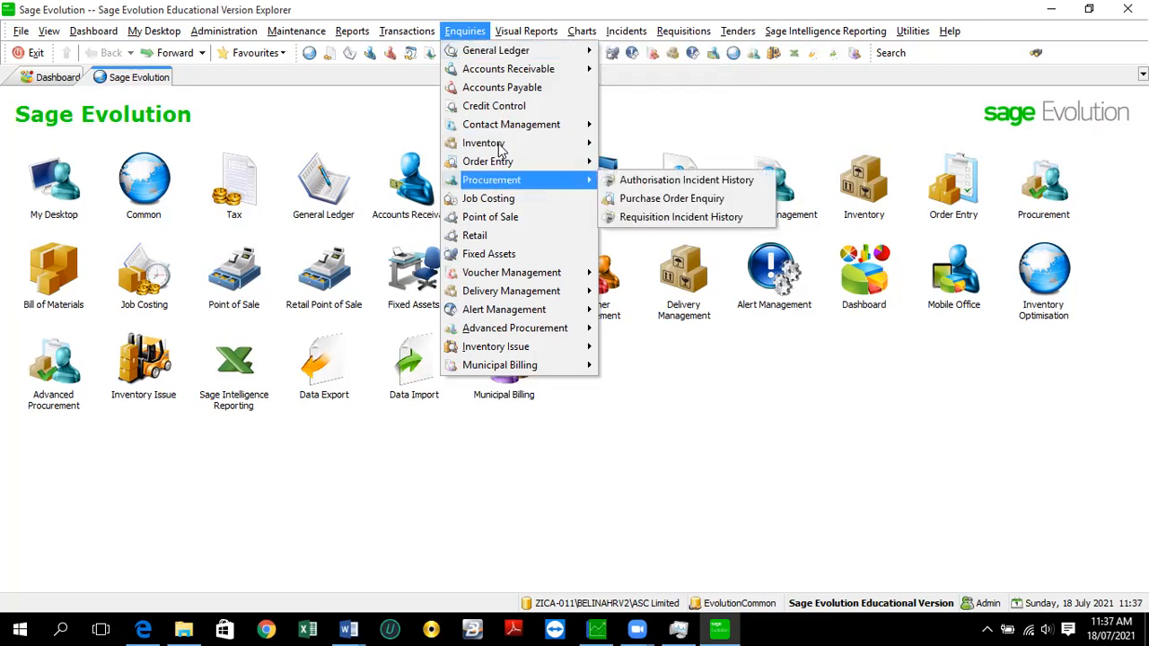
pyautogui.moveTo(501, 150)
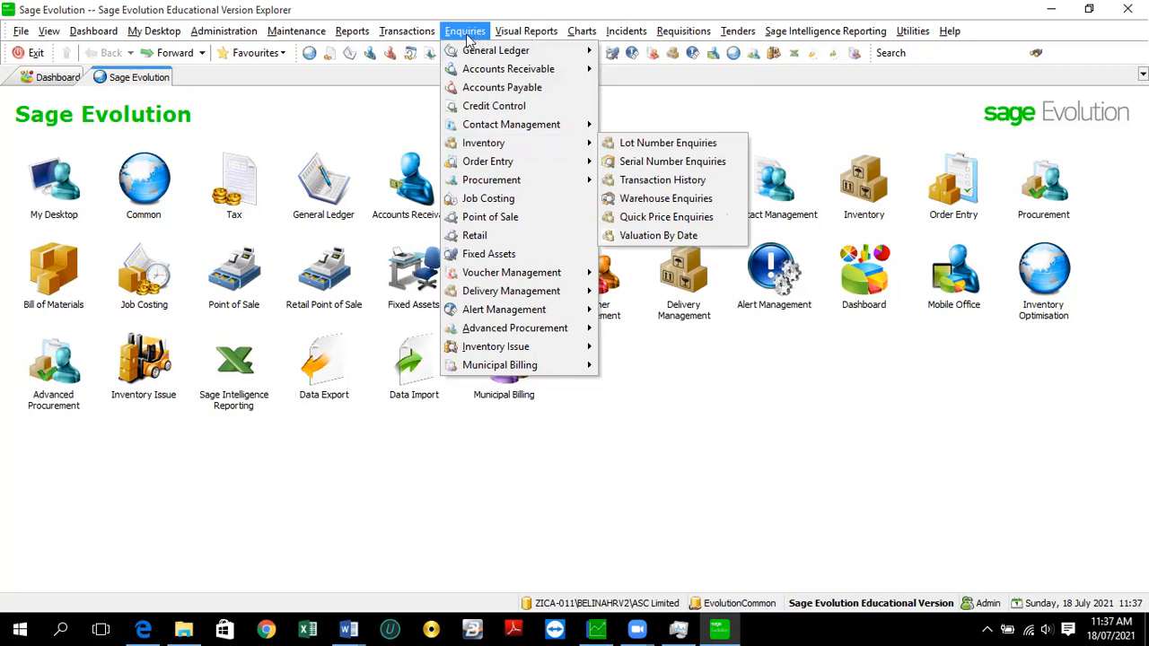
pyautogui.click(519, 41)
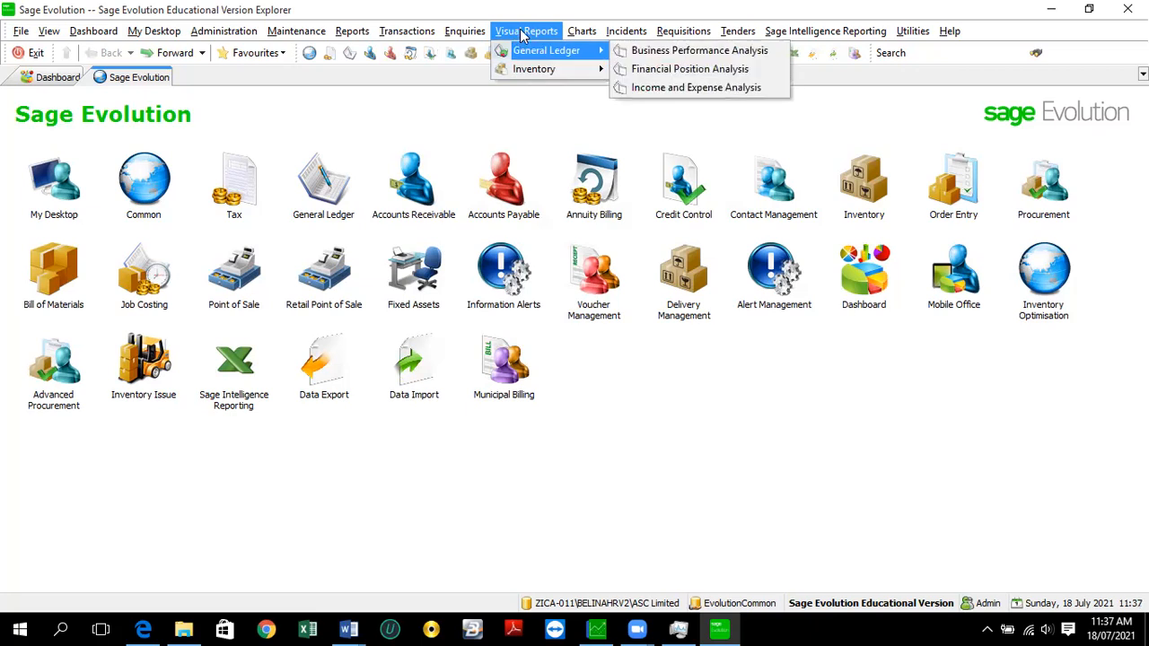
# - Check the General Ledger visual reports and Charts, including Contact Management, then close the list
pyautogui.click(584, 35)
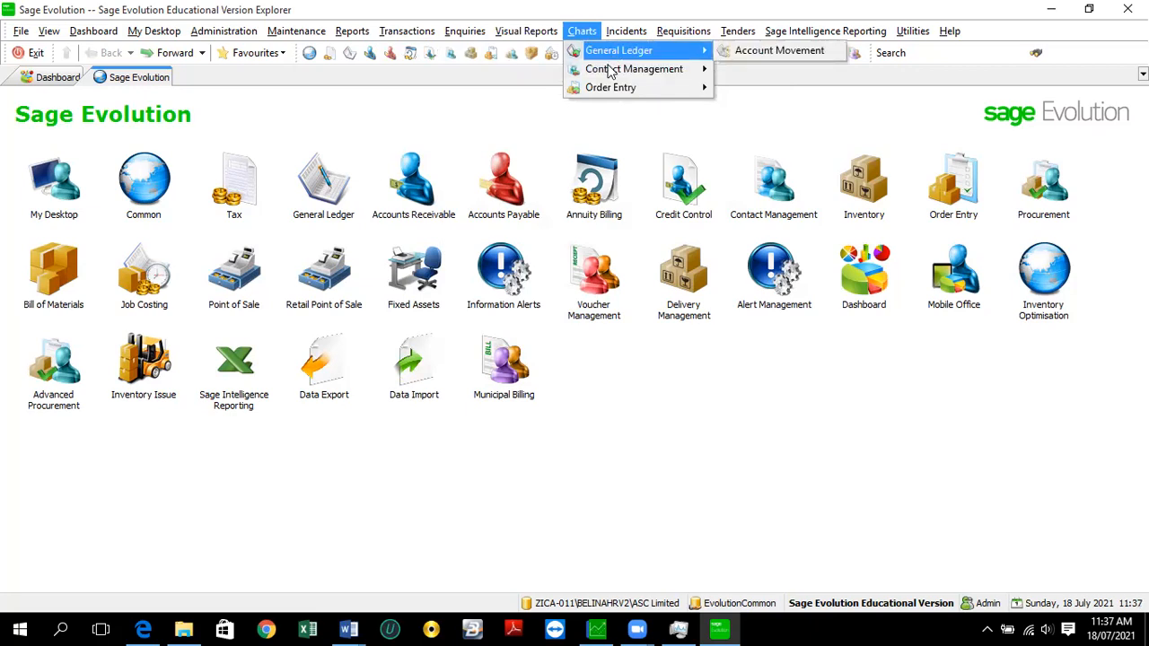
pyautogui.moveTo(626, 77)
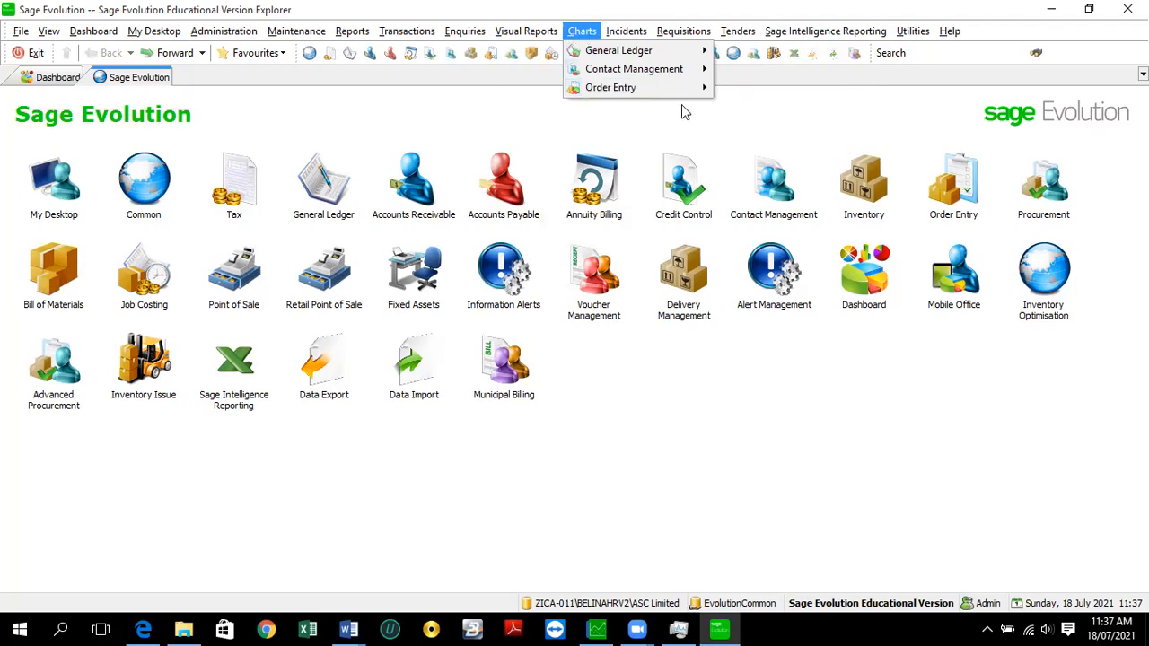
pyautogui.press('Left')
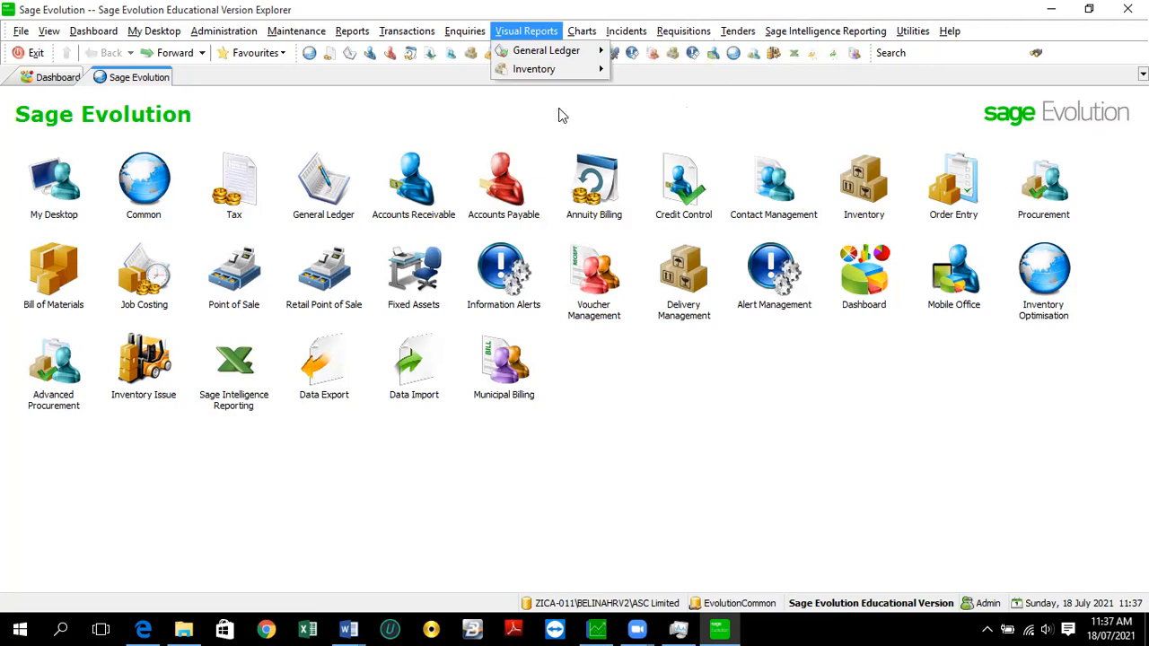
pyautogui.click(634, 34)
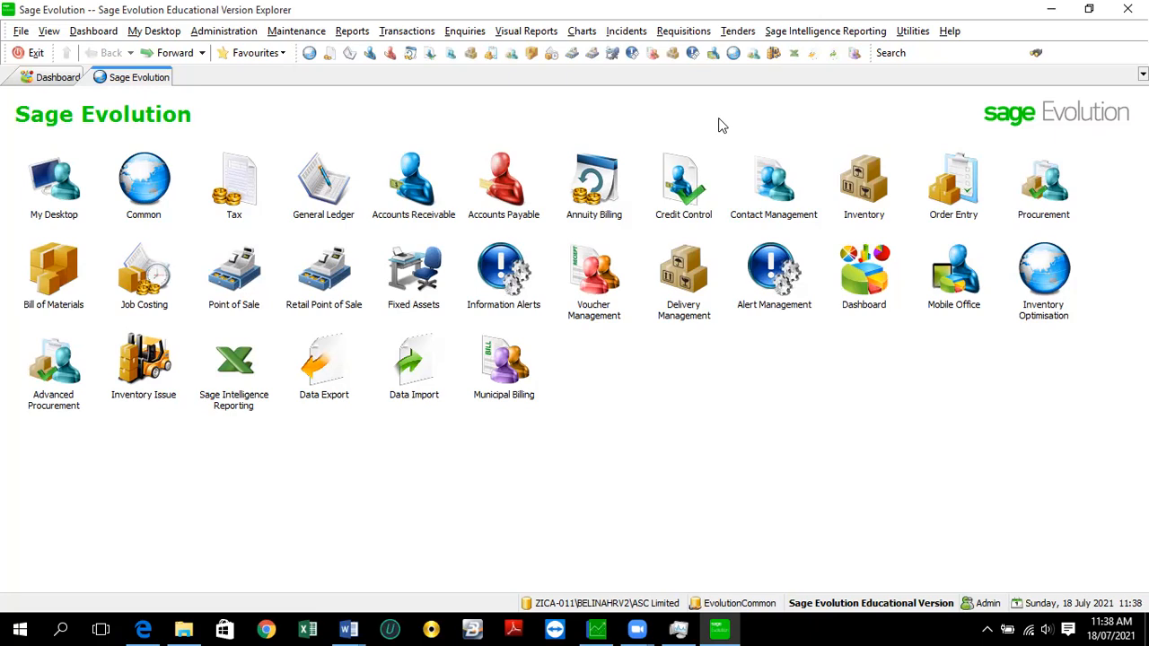
# - Browse the Sage Intelligence Reporting Demonstration and Financial Reports groups, then move to Utilities
pyautogui.click(816, 33)
pyautogui.moveTo(831, 52)
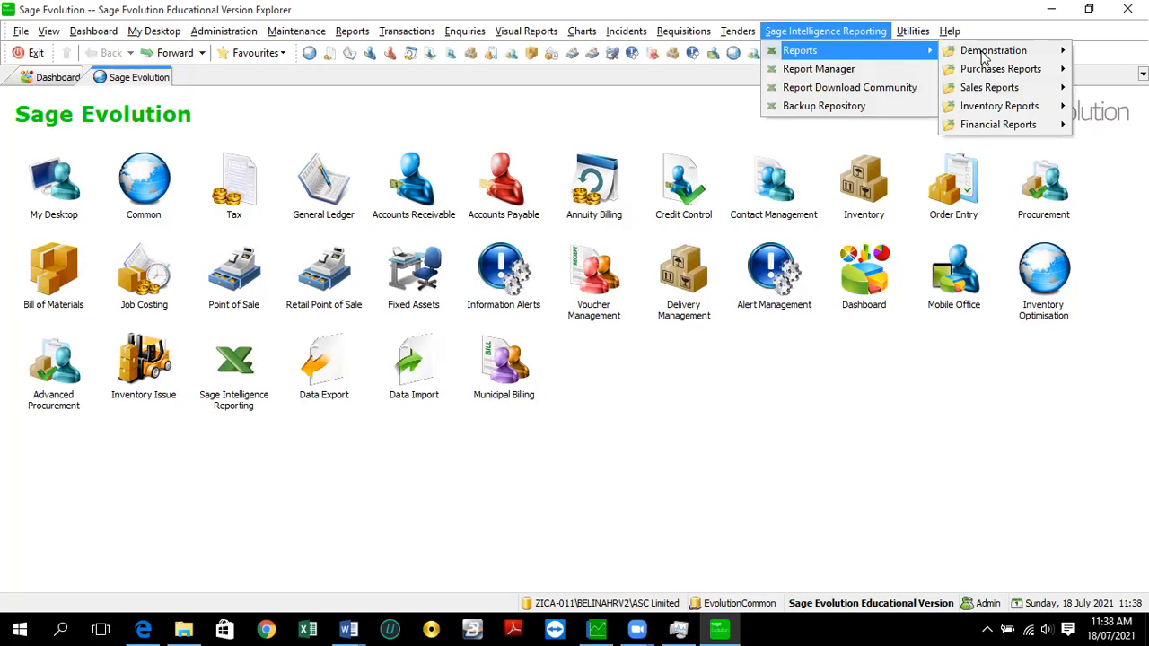
pyautogui.moveTo(985, 58)
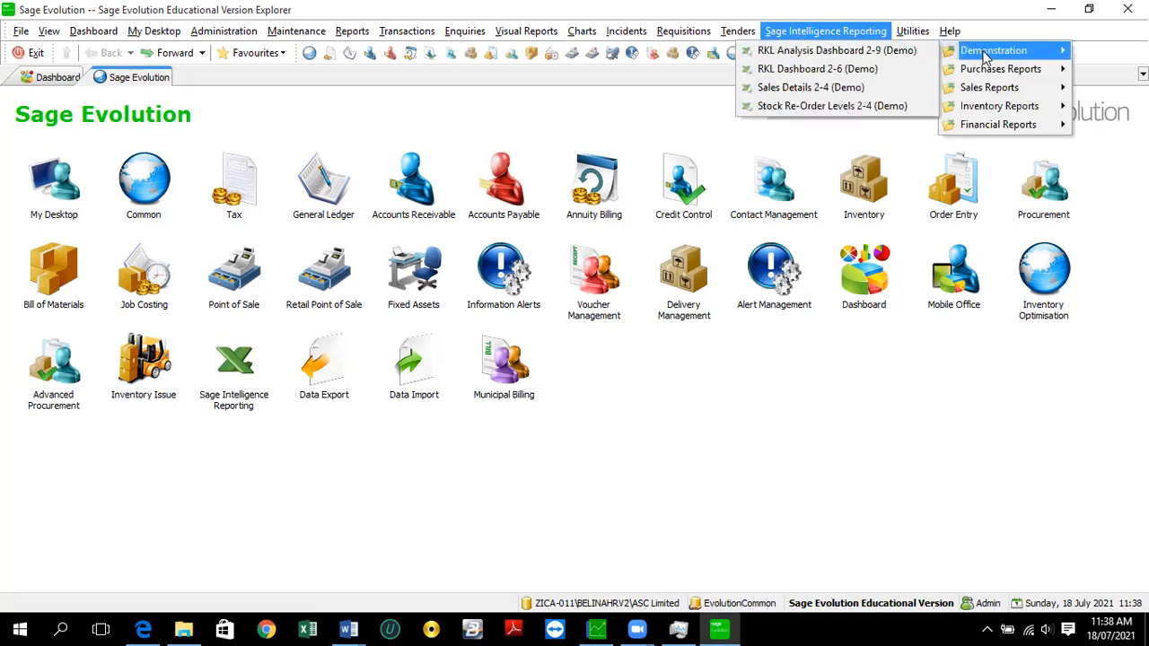
pyautogui.moveTo(1004, 128)
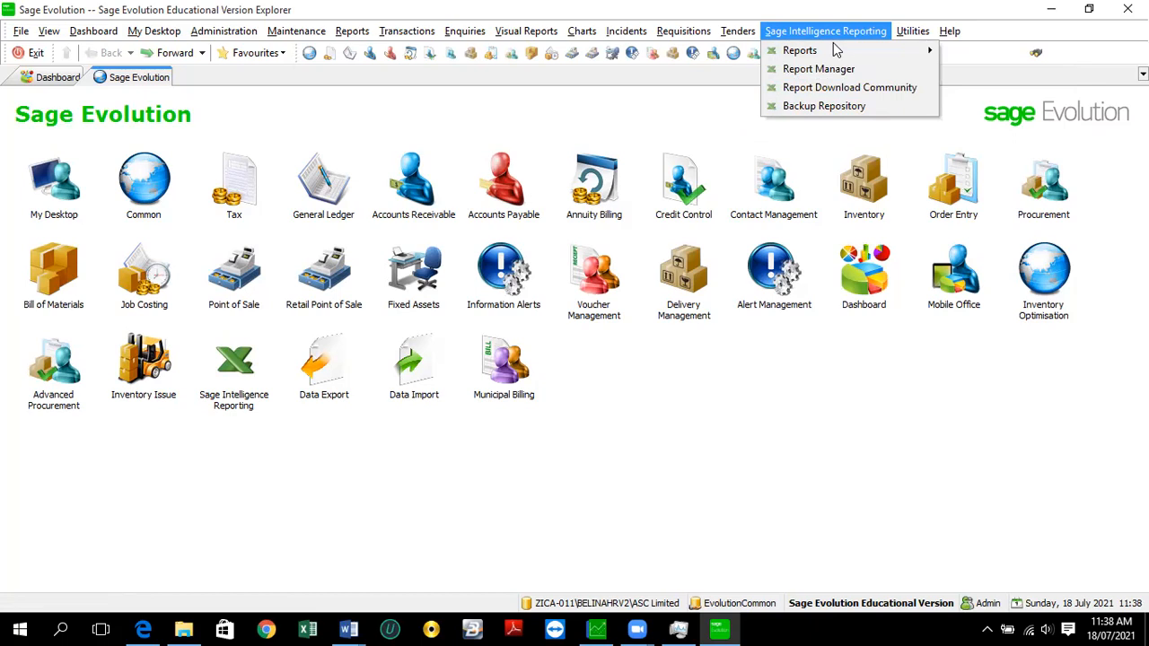
pyautogui.press('Right')
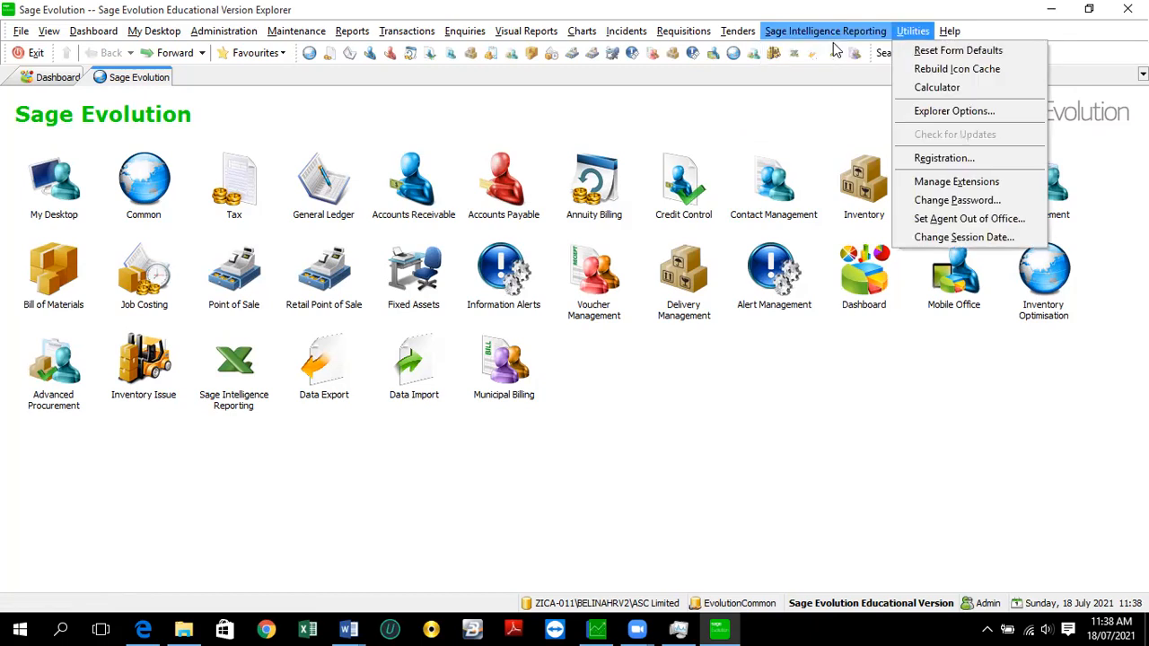
# - Check the Utilities and Help menus, then show Agent Administration options under Administration
pyautogui.press('Right')
pyautogui.press('Left')
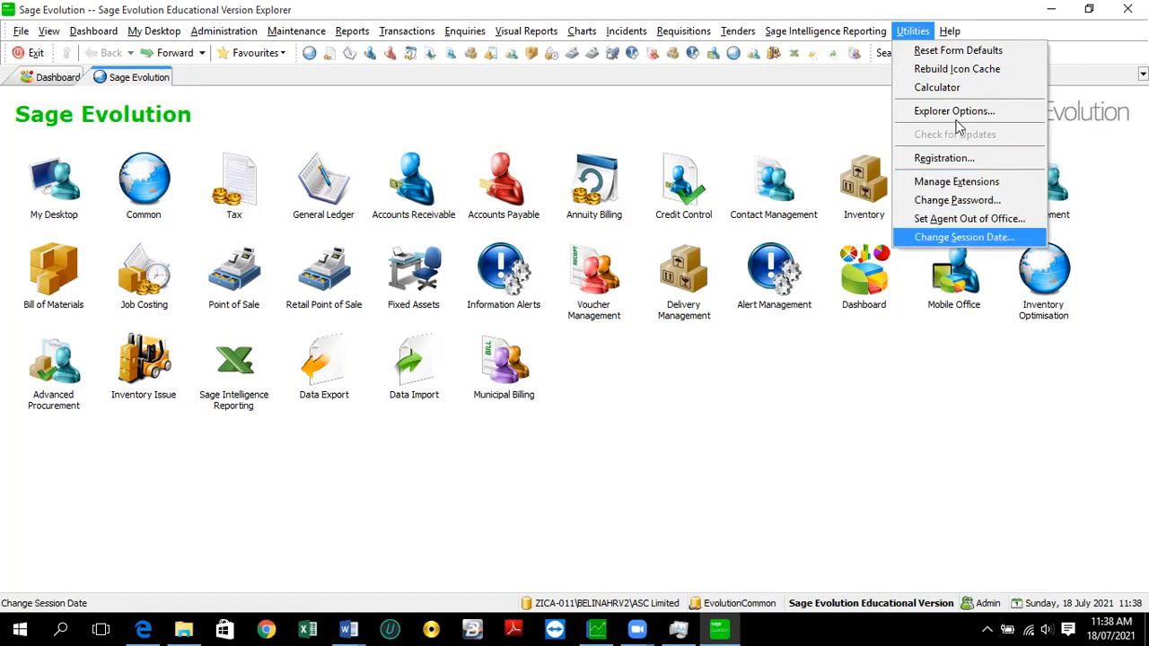
pyautogui.press('Right')
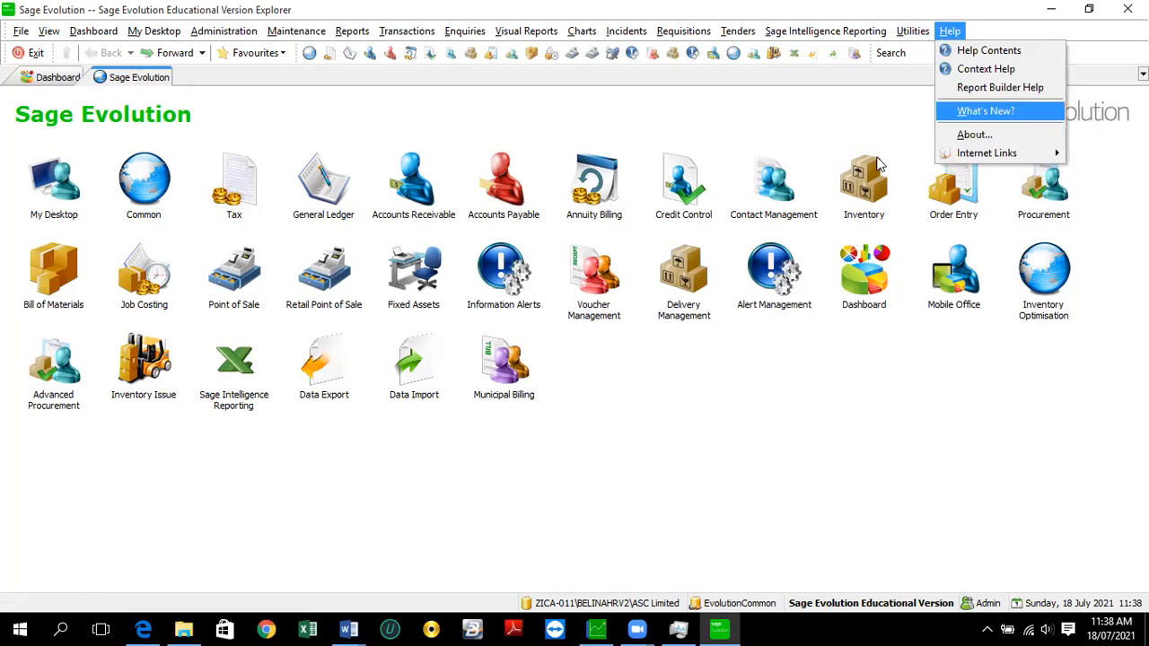
pyautogui.click(616, 115)
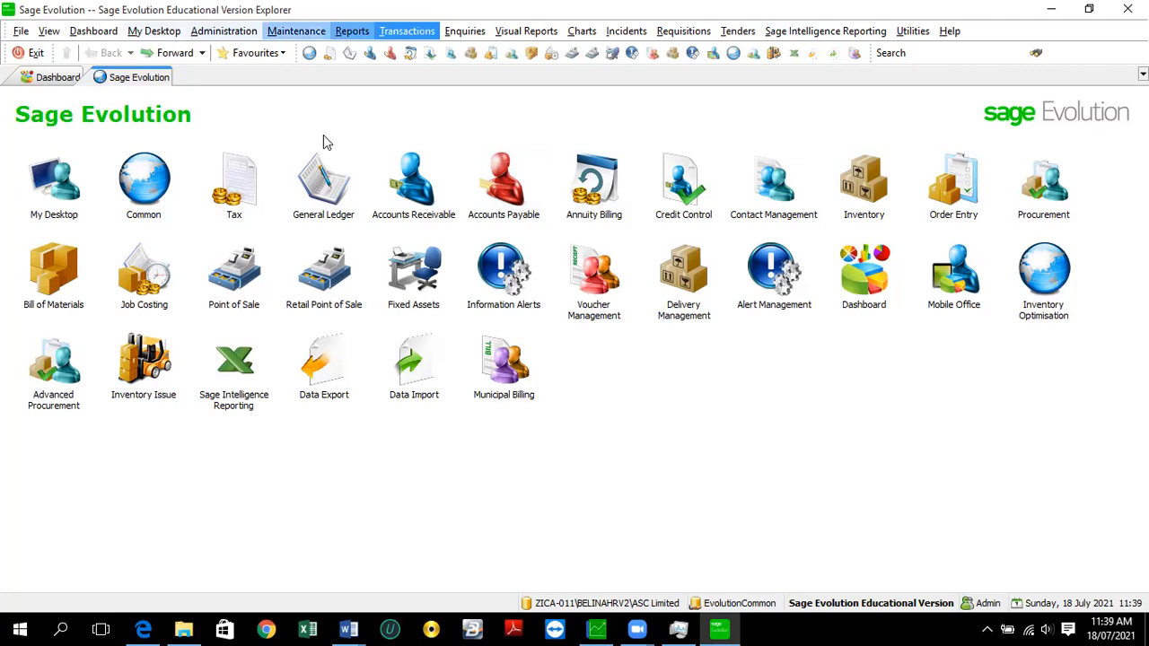
pyautogui.click(227, 34)
pyautogui.moveTo(232, 48)
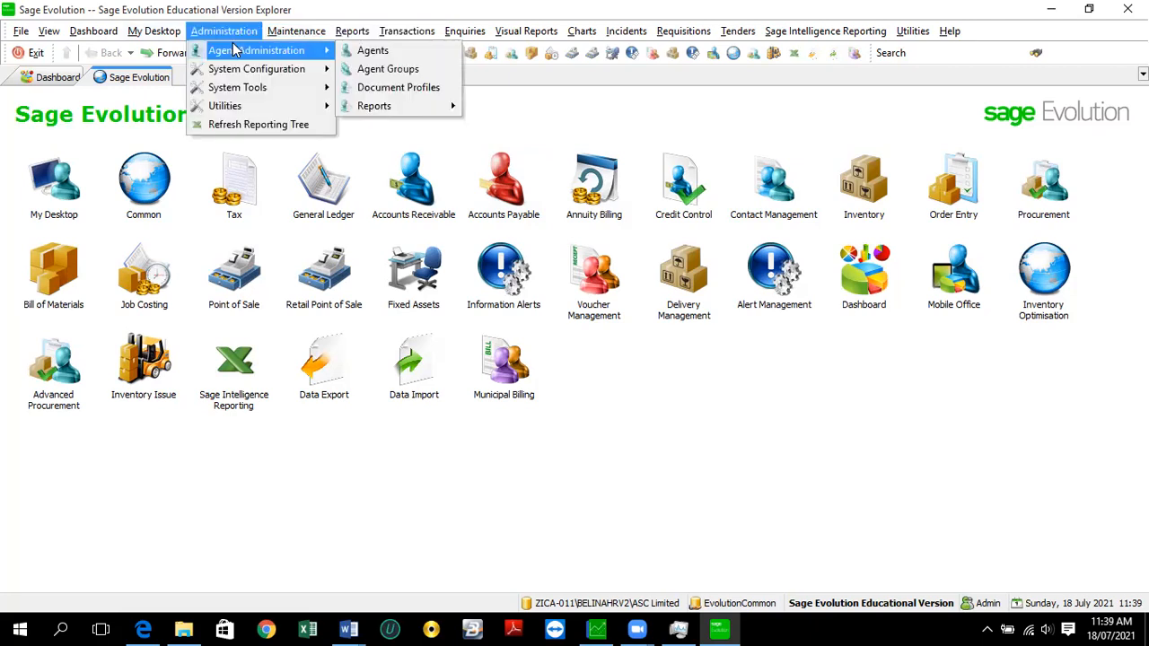
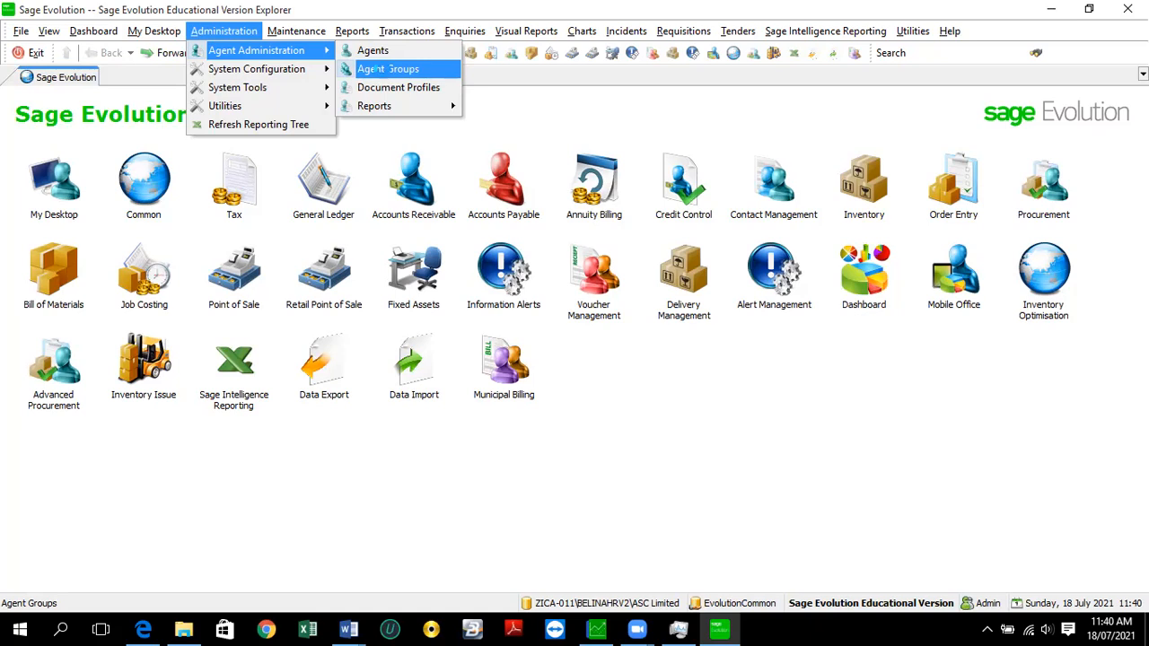
# - Open the Agent Groups list from Agent Administration and start adding a new group
pyautogui.click(377, 69)
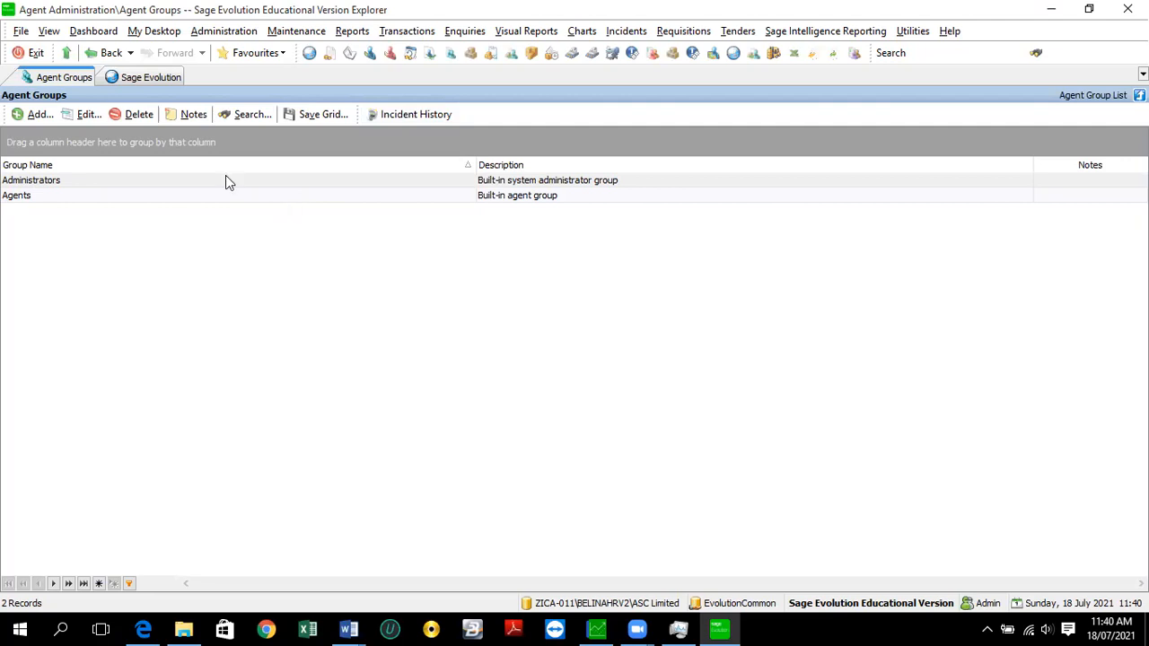
pyautogui.click(239, 36)
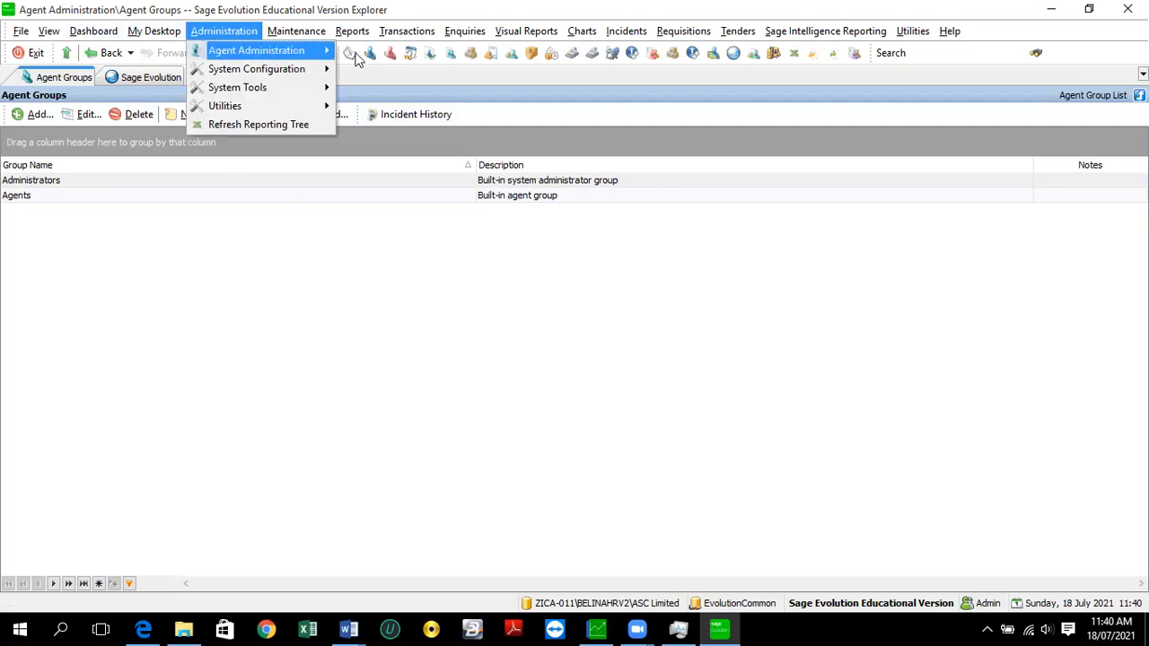
pyautogui.moveTo(269, 50)
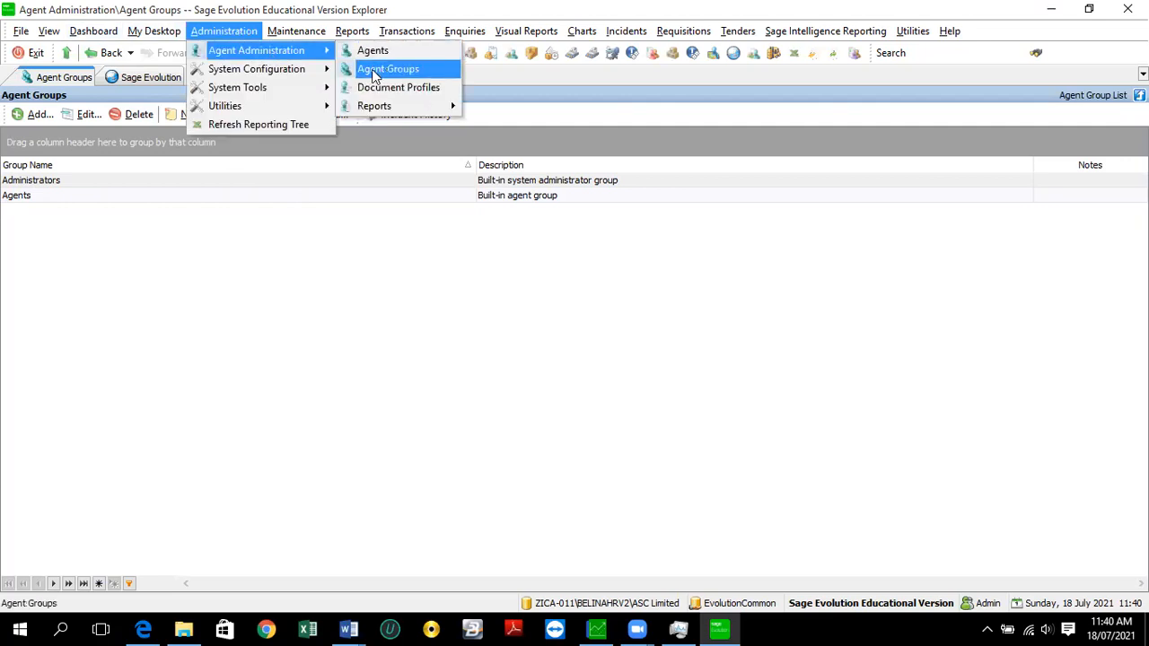
pyautogui.click(384, 175)
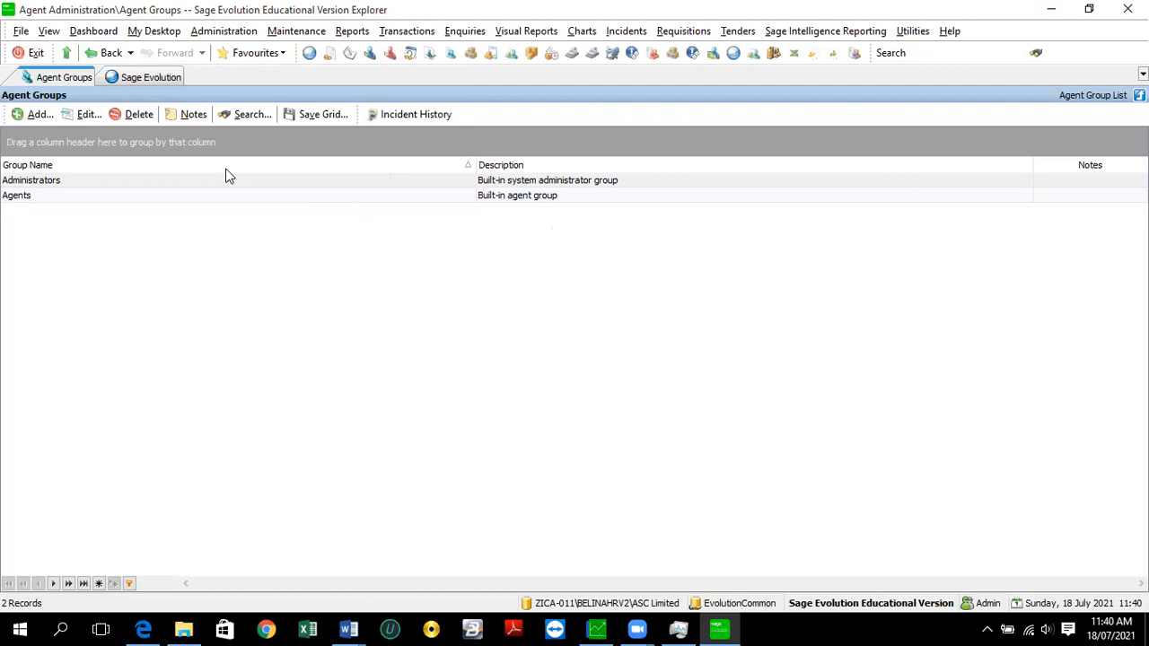
pyautogui.click(34, 115)
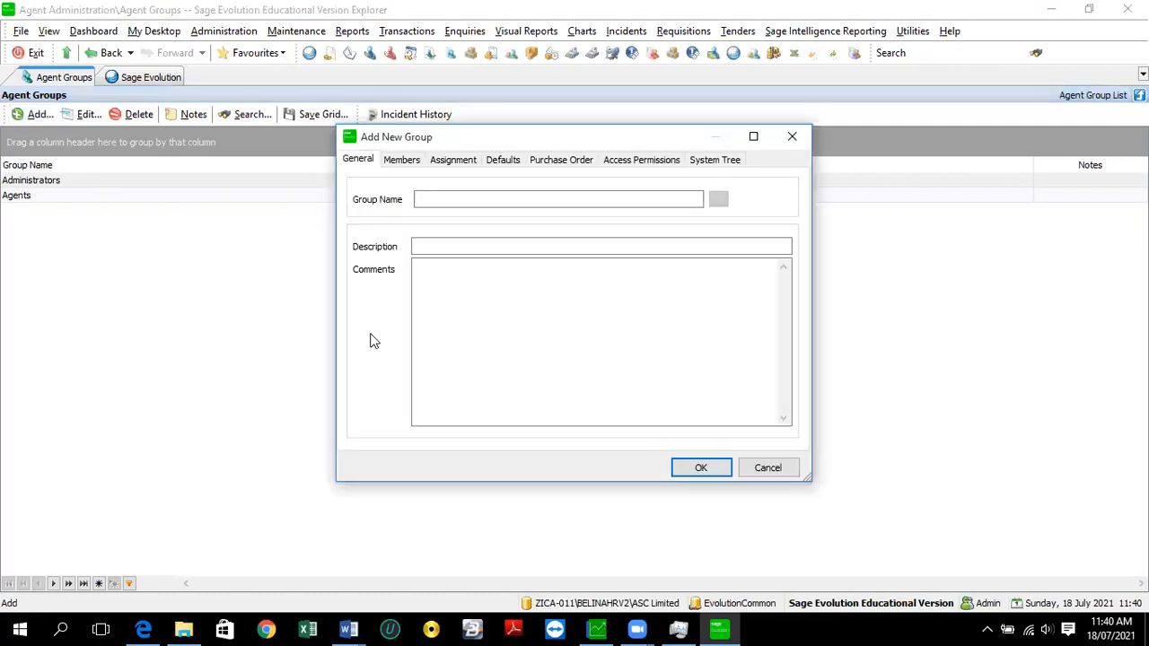
# - Enter group name 'Managers' and description 'Manager' for the new agent group
pyautogui.write('Managers')
pyautogui.click(439, 246)
pyautogui.write('Manager')
pyautogui.click(430, 270)
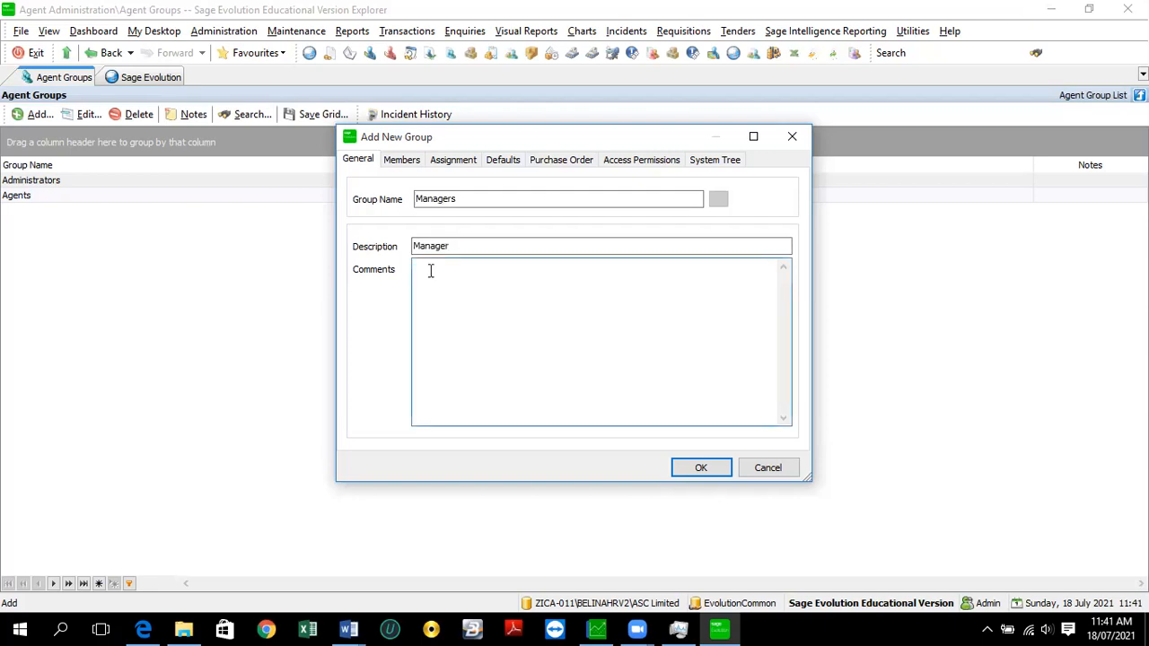
pyautogui.click(402, 163)
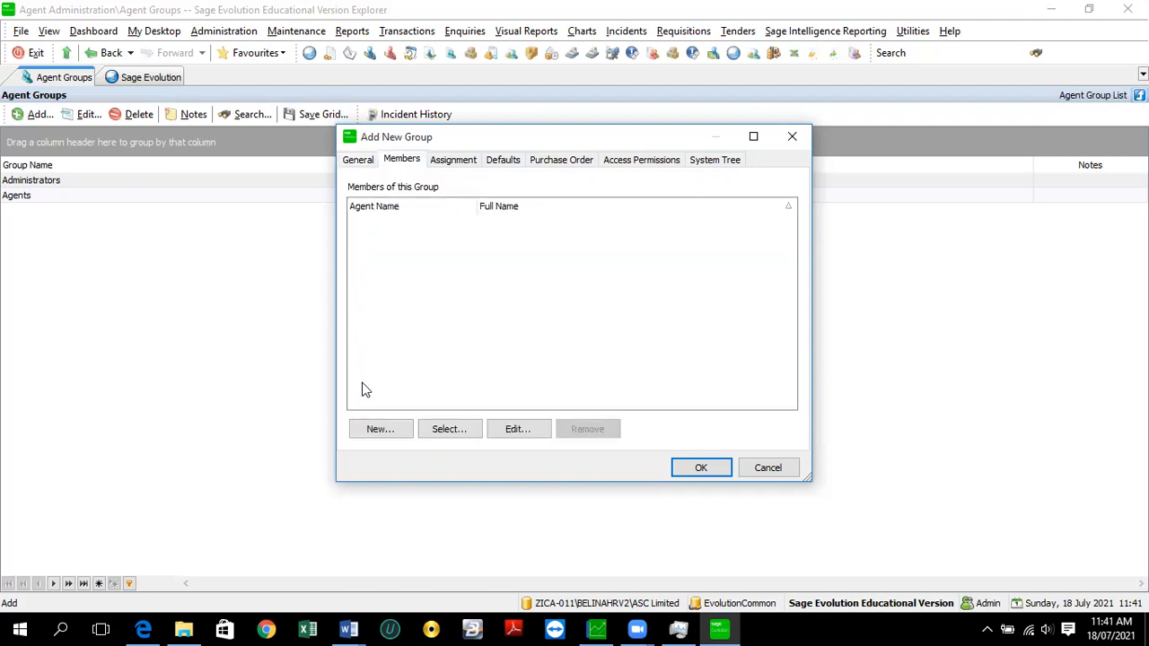
pyautogui.click(452, 167)
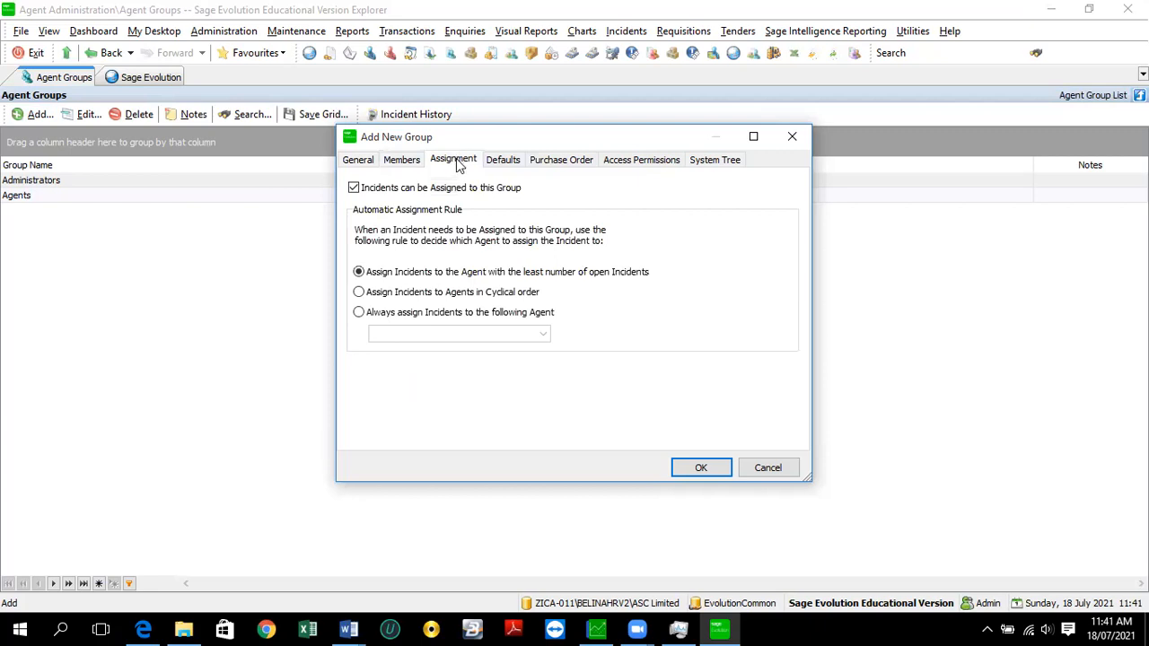
pyautogui.click(505, 164)
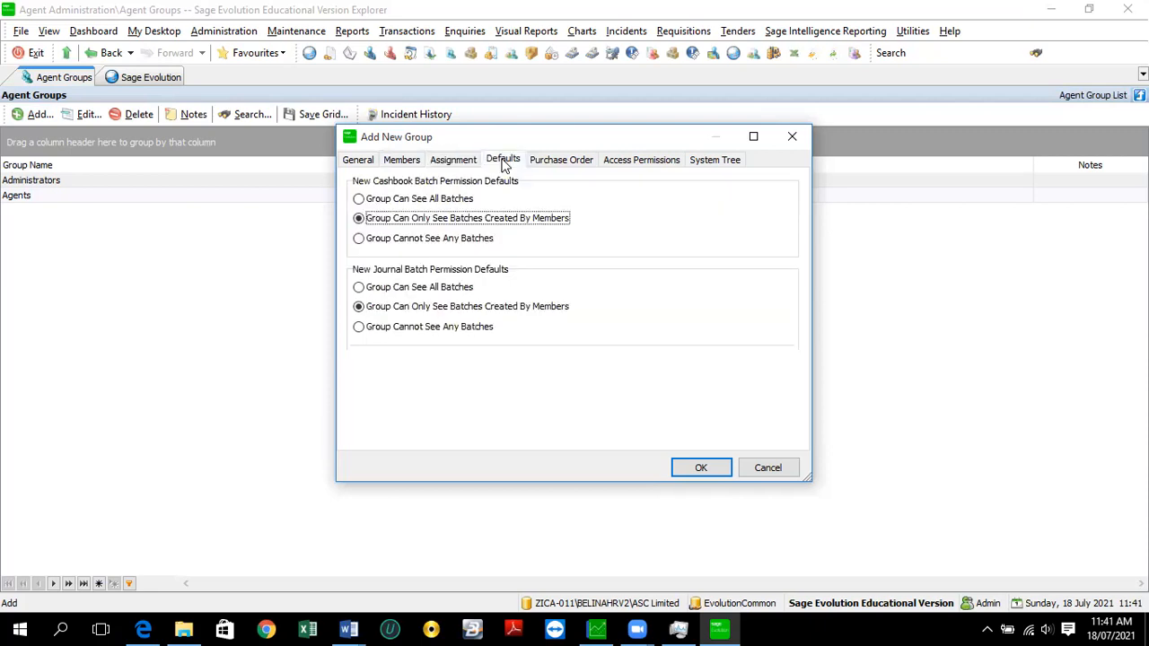
pyautogui.click(555, 167)
pyautogui.click(619, 166)
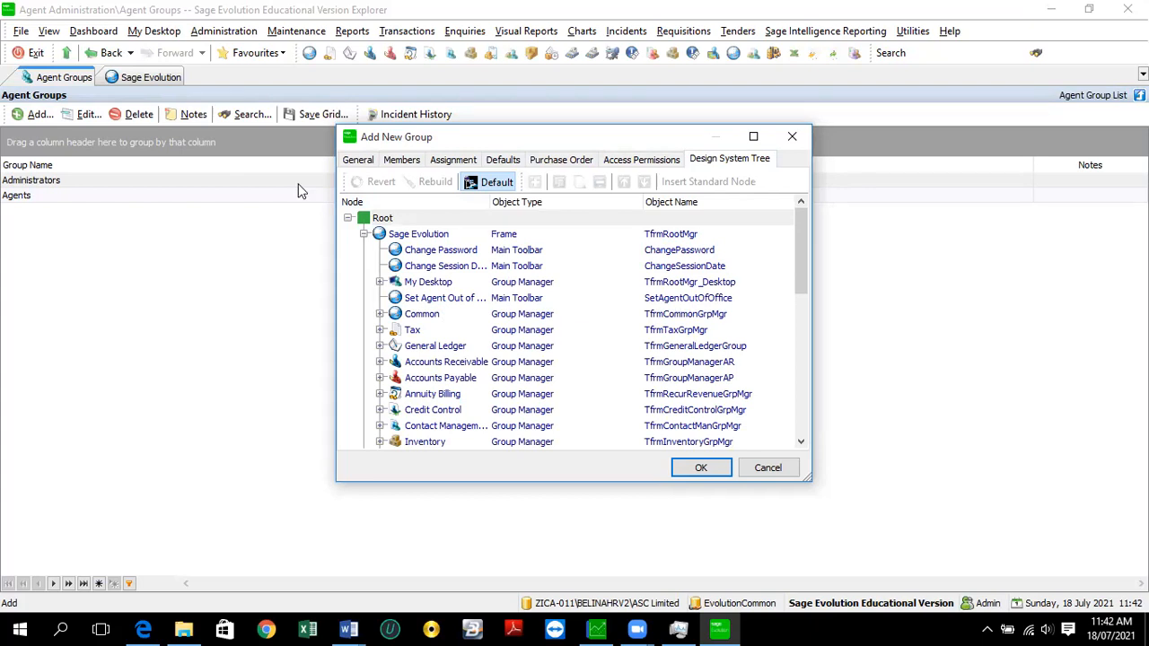
pyautogui.click(350, 161)
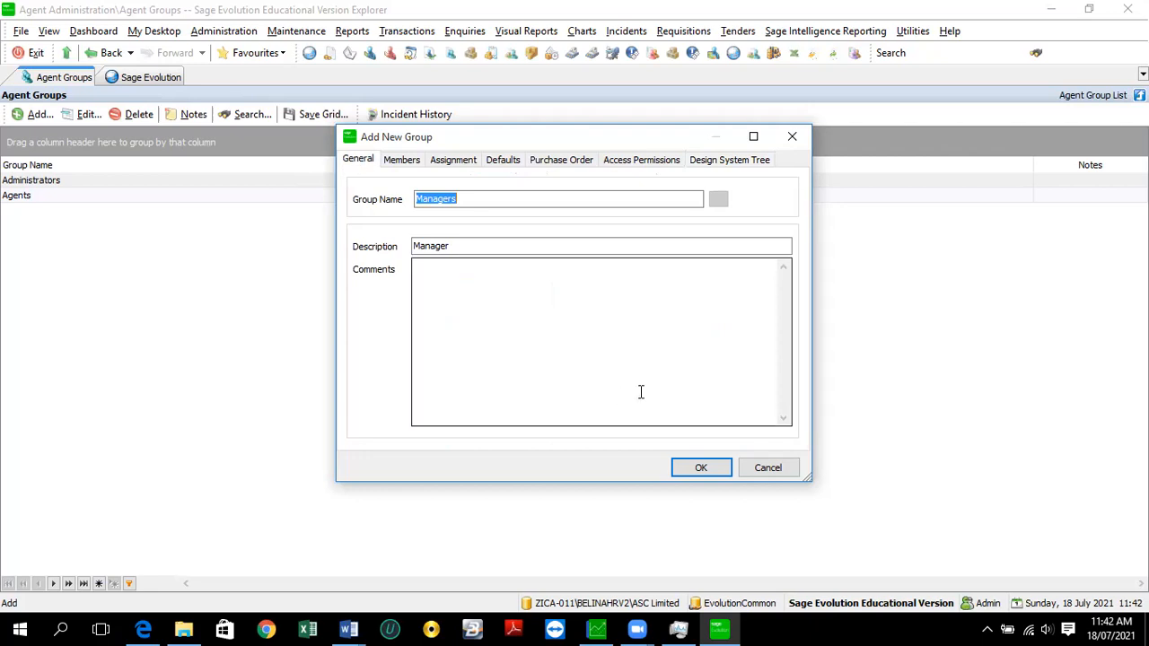
pyautogui.hotkey('ctrl', 'Tab')
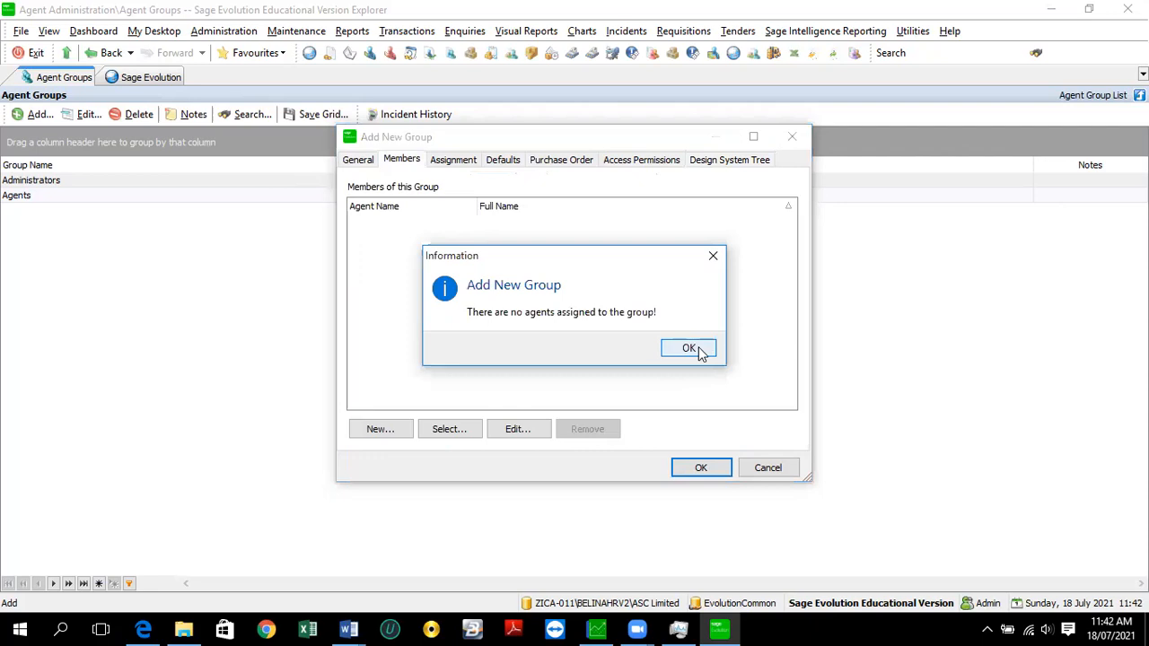
# - Dismiss the no-agents-assigned warning and cancel the Managers group without saving it
pyautogui.click(689, 349)
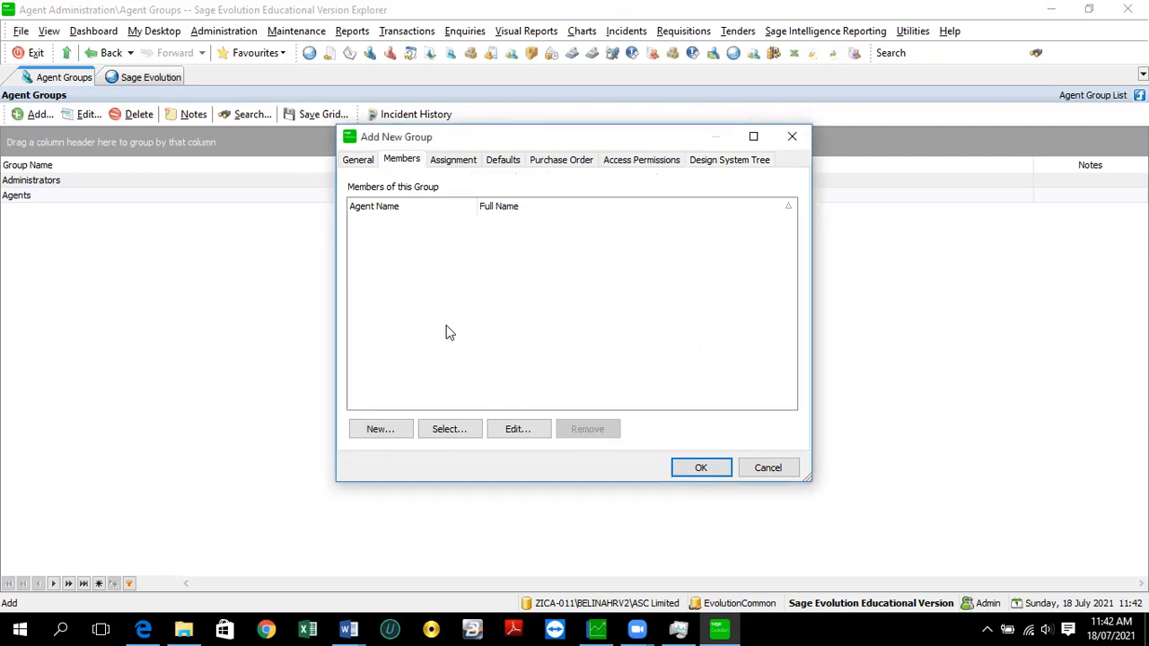
pyautogui.click(768, 469)
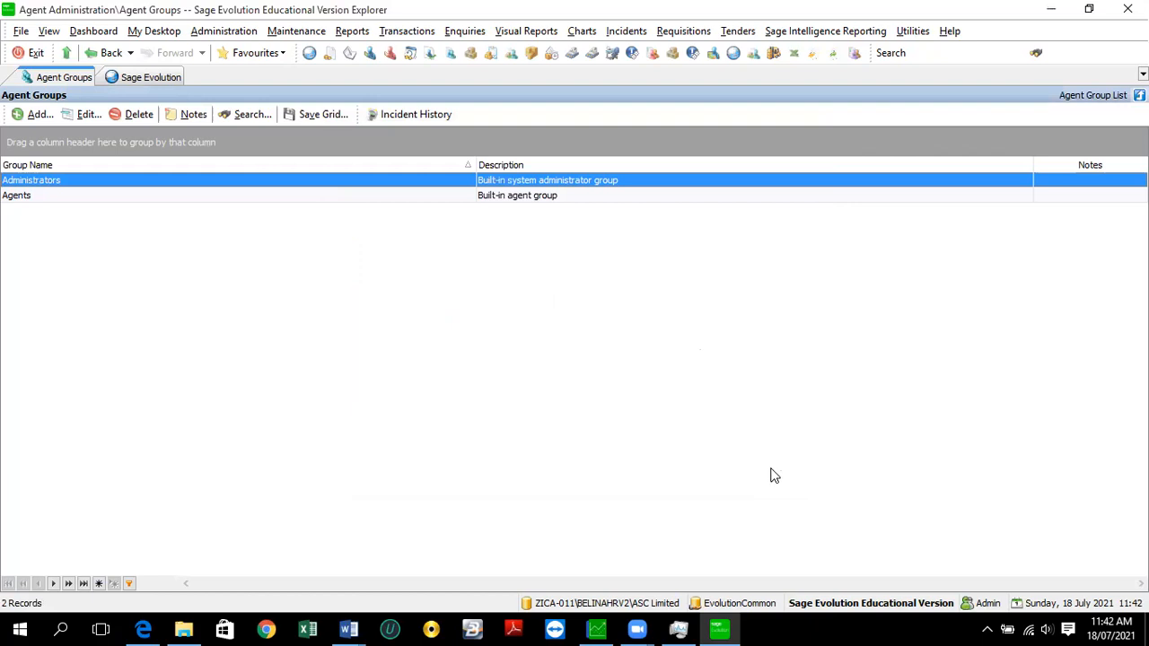
pyautogui.click(224, 34)
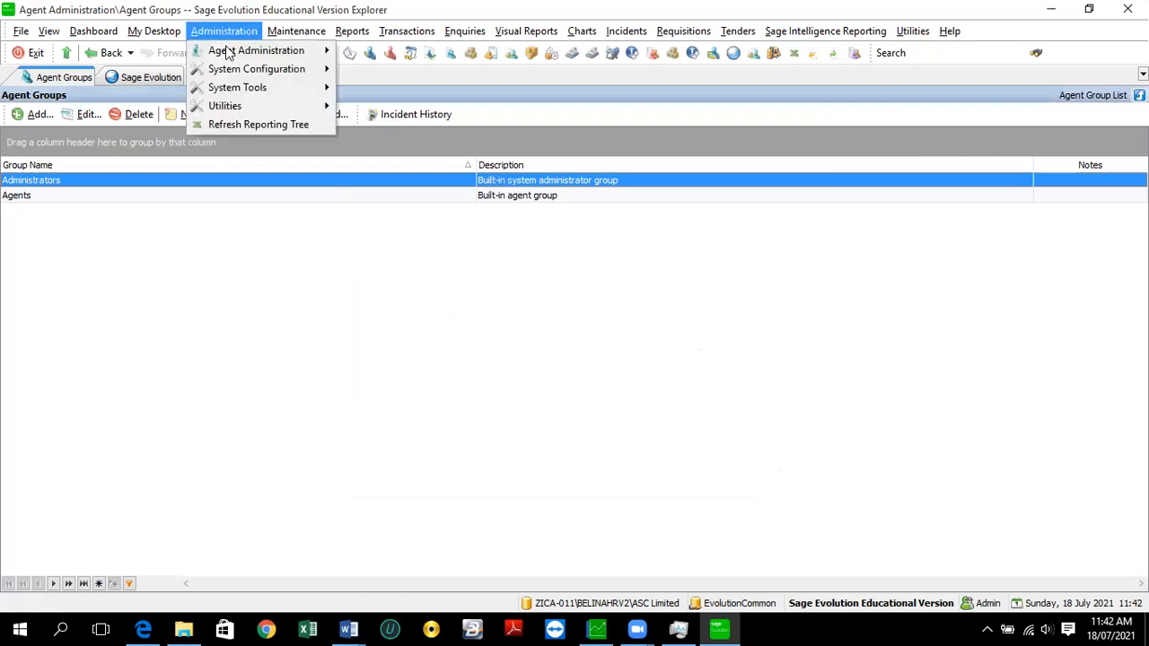
# - Open the Agents list from Administration > Agent Administration
pyautogui.moveTo(228, 54)
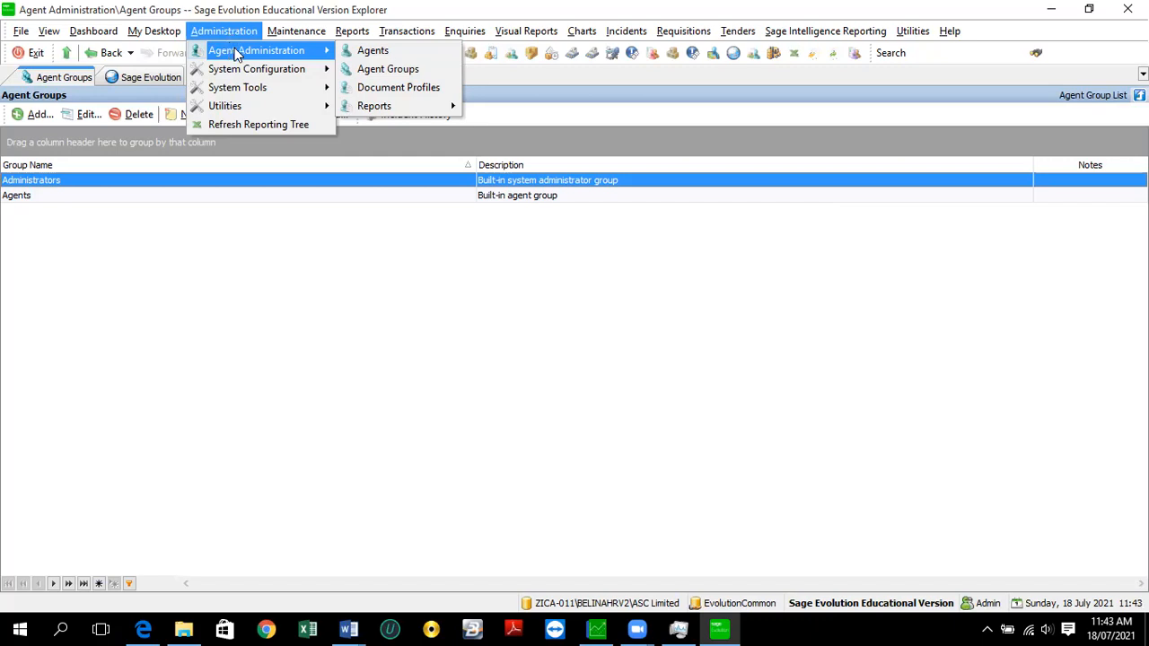
pyautogui.click(403, 63)
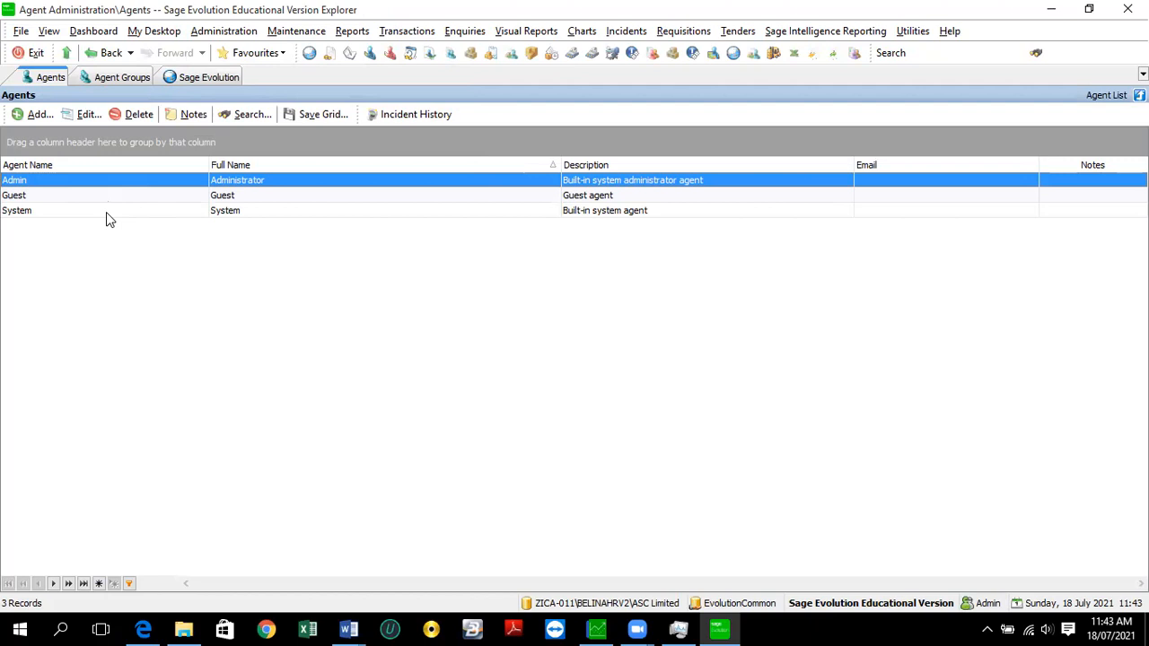
# - Open the Add New Agent form from the Agents toolbar
pyautogui.click(40, 116)
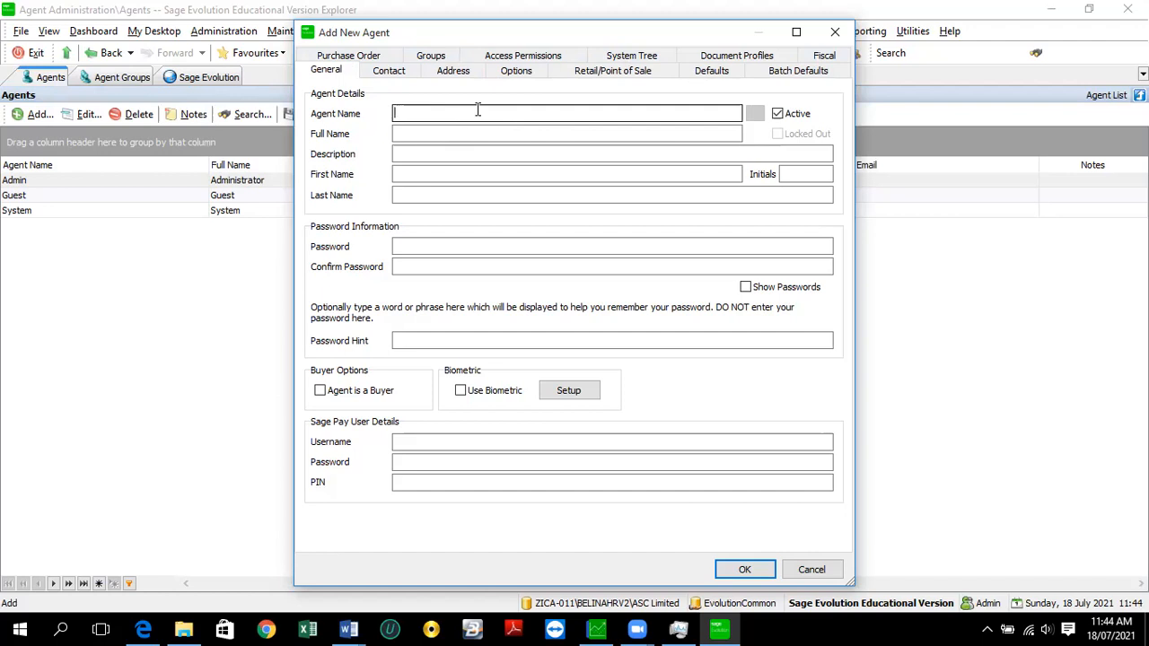
# - Name the new agent 'Accountant' and enter the user's full name
pyautogui.write('CashBook')
pyautogui.press('BackSpace')
pyautogui.press('BackSpace')
pyautogui.press('BackSpace')
pyautogui.press('BackSpace')
pyautogui.press('BackSpace')
pyautogui.press('BackSpace')
pyautogui.press('BackSpace')
pyautogui.press('BackSpace')
pyautogui.write('Accountnant')
pyautogui.press('BackSpace')
pyautogui.press('BackSpace')
pyautogui.press('BackSpace')
pyautogui.press('BackSpace')
pyautogui.write('ant')
pyautogui.click(424, 133)
pyautogui.press('BackSpace')
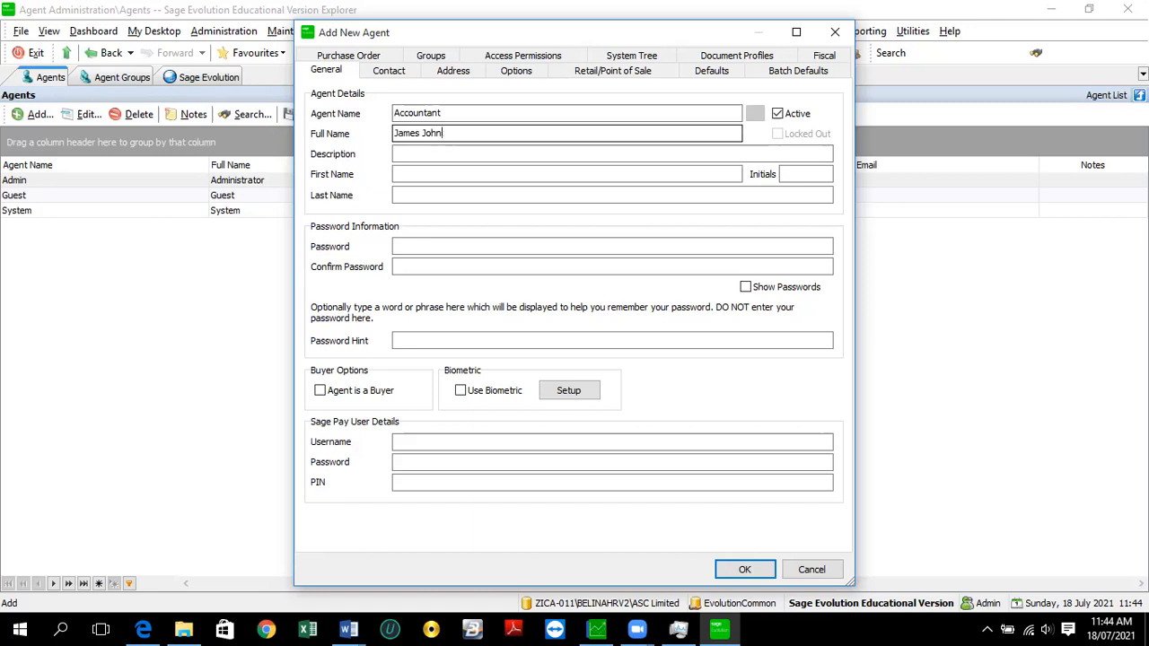
# - Set the agent description to 'Accountant'
pyautogui.click(412, 153)
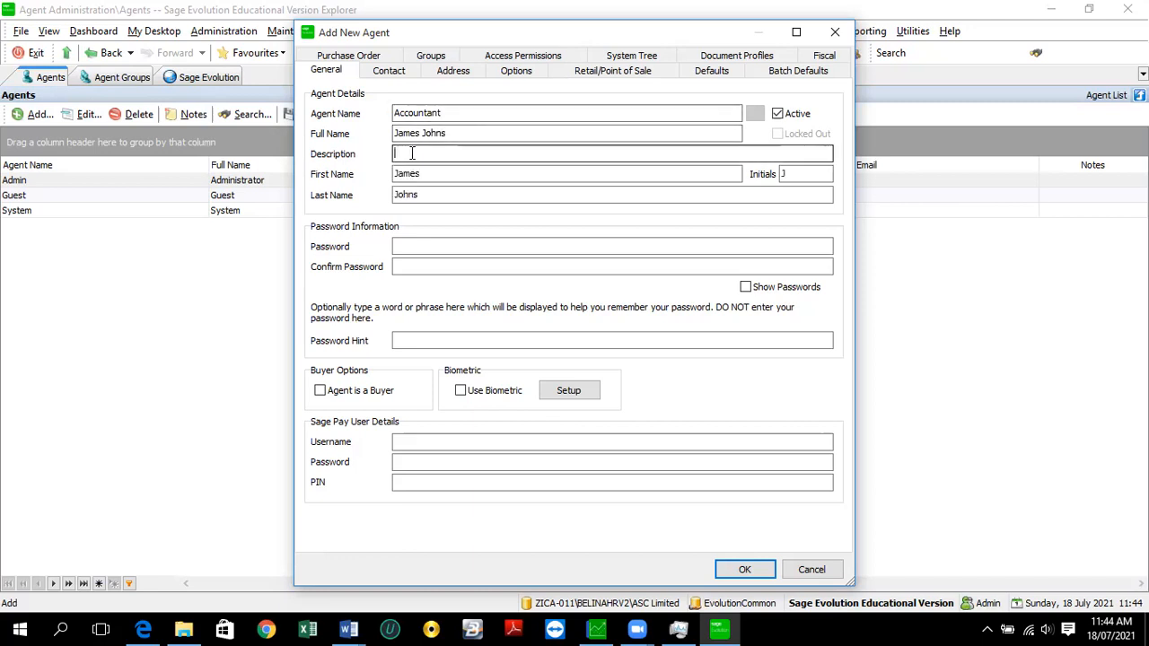
pyautogui.write('Accountnant')
pyautogui.press('BackSpace')
pyautogui.press('BackSpace')
pyautogui.press('BackSpace')
pyautogui.press('BackSpace')
pyautogui.write('ant')
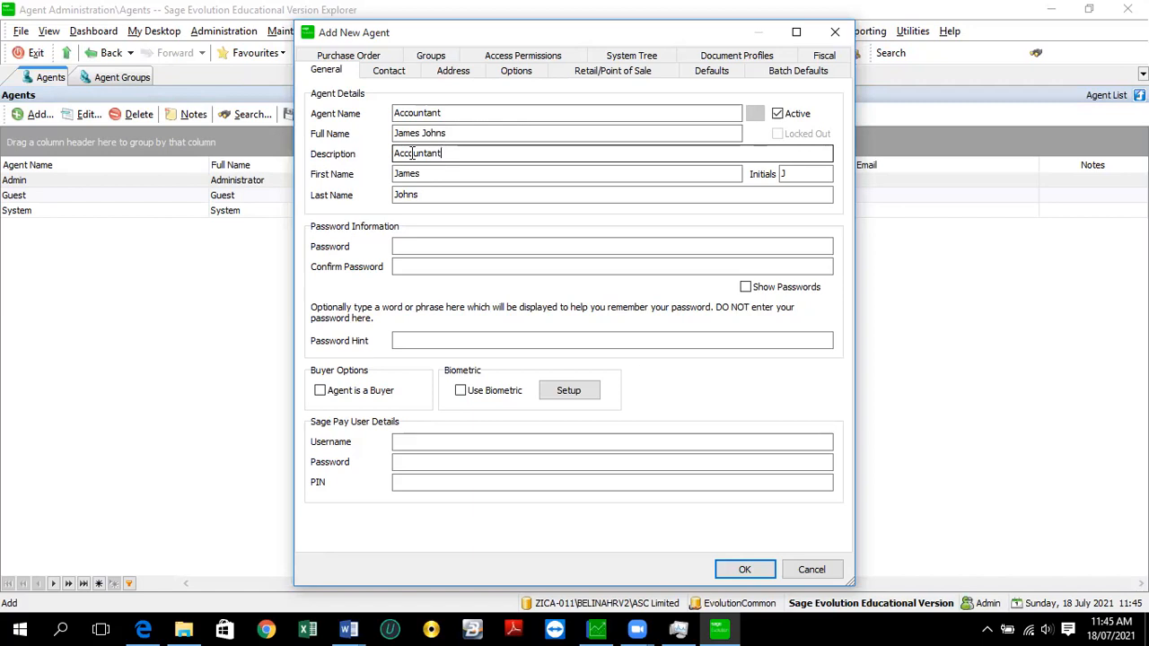
# - Enter and confirm the agent's password, add a password hint, then view Contact details
pyautogui.click(529, 242)
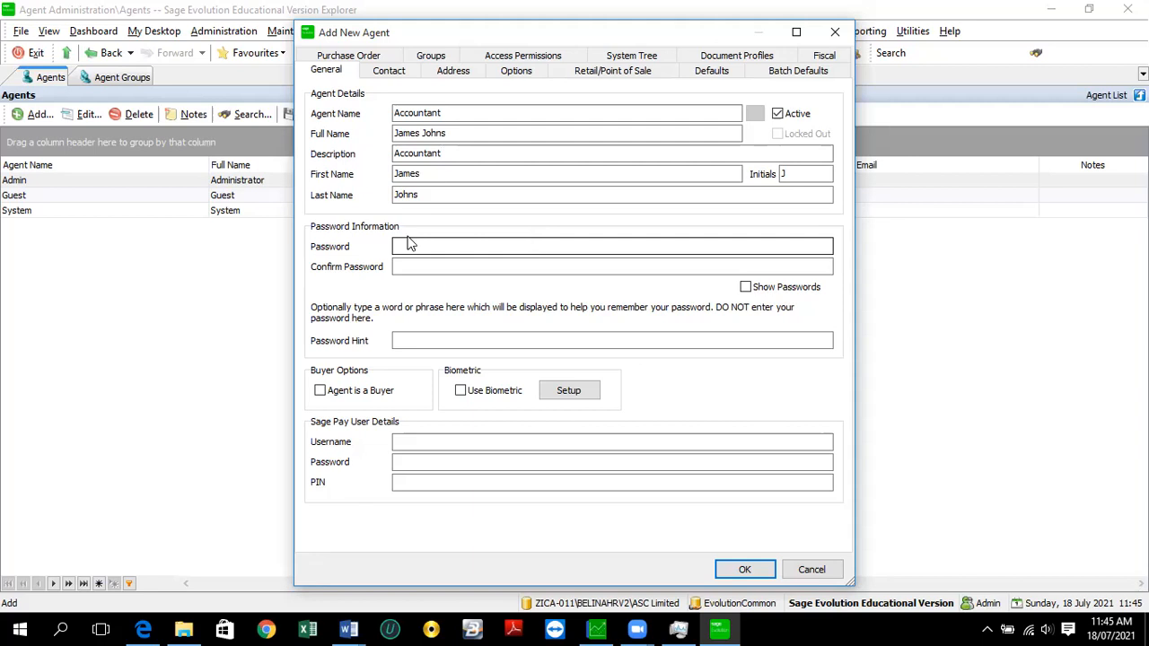
pyautogui.write('***')
pyautogui.click(418, 261)
pyautogui.press('Tab')
pyautogui.write('***')
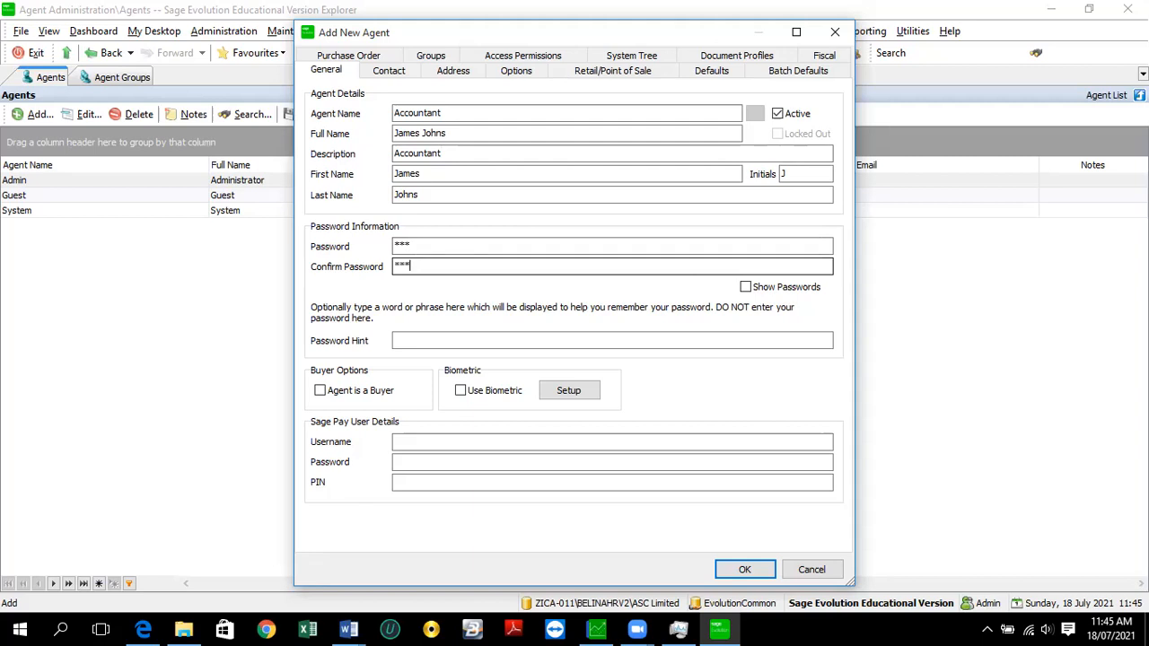
pyautogui.click(412, 338)
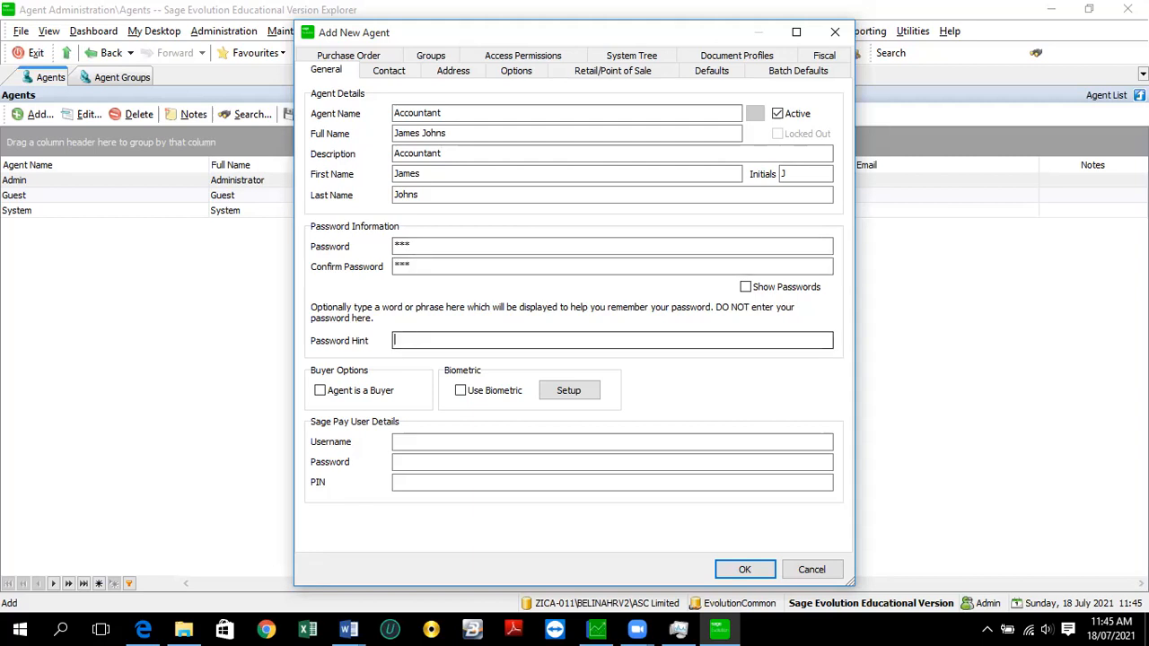
pyautogui.write('12')
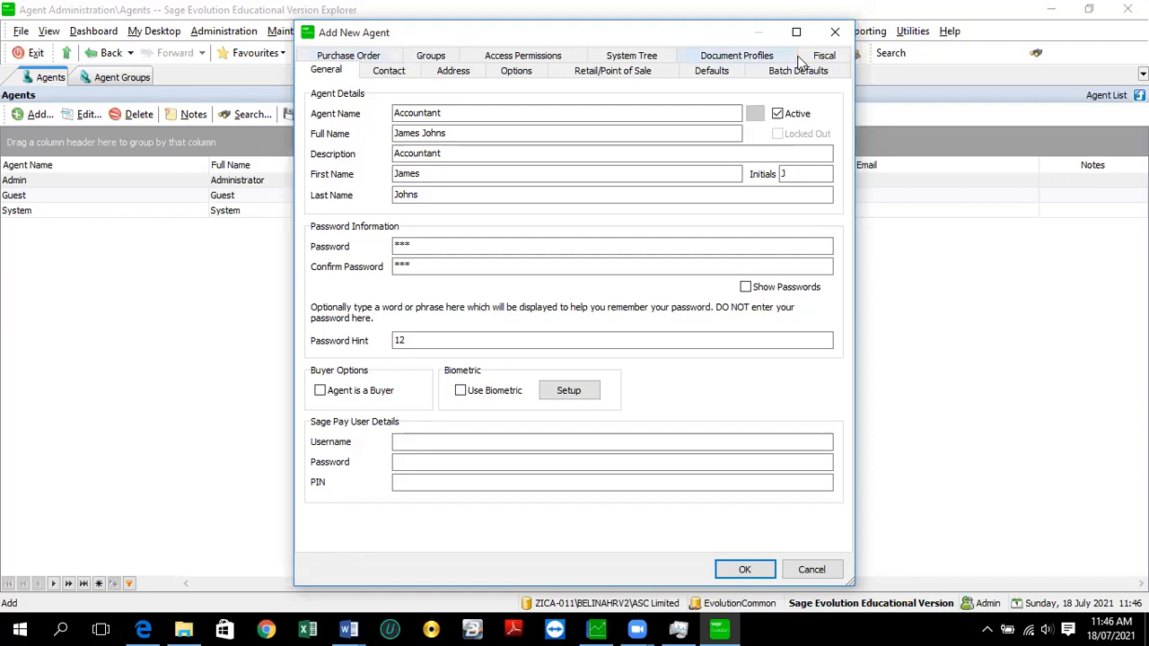
pyautogui.click(388, 71)
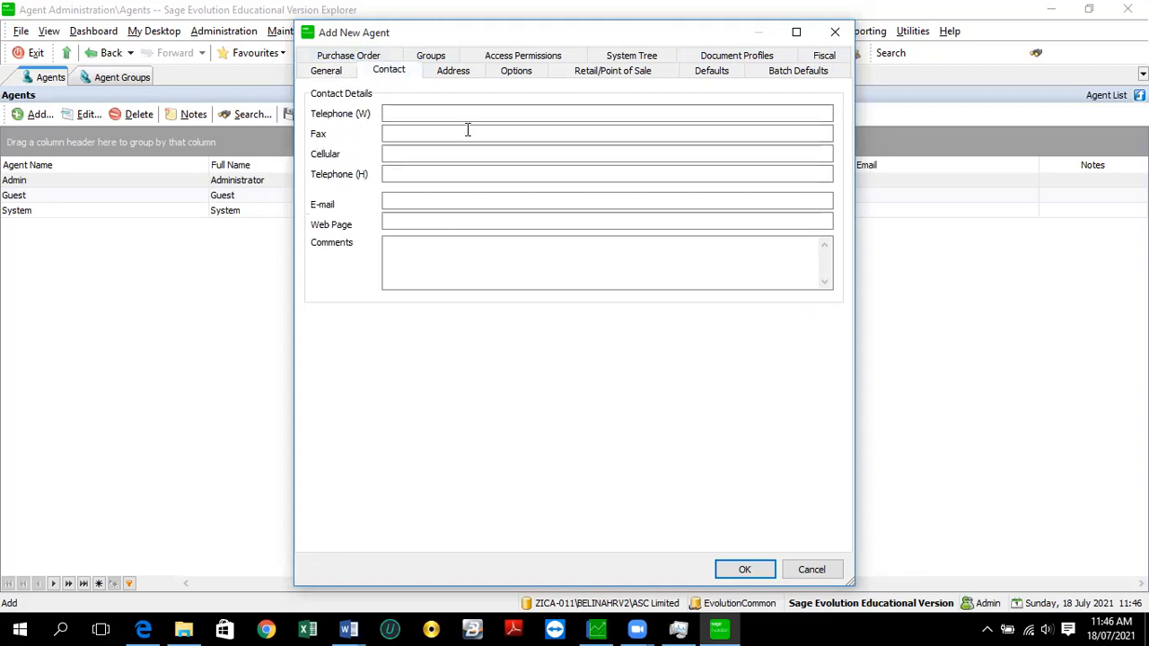
# - Switch between the General, Contact and Address pages, ending on Address details
pyautogui.click(334, 72)
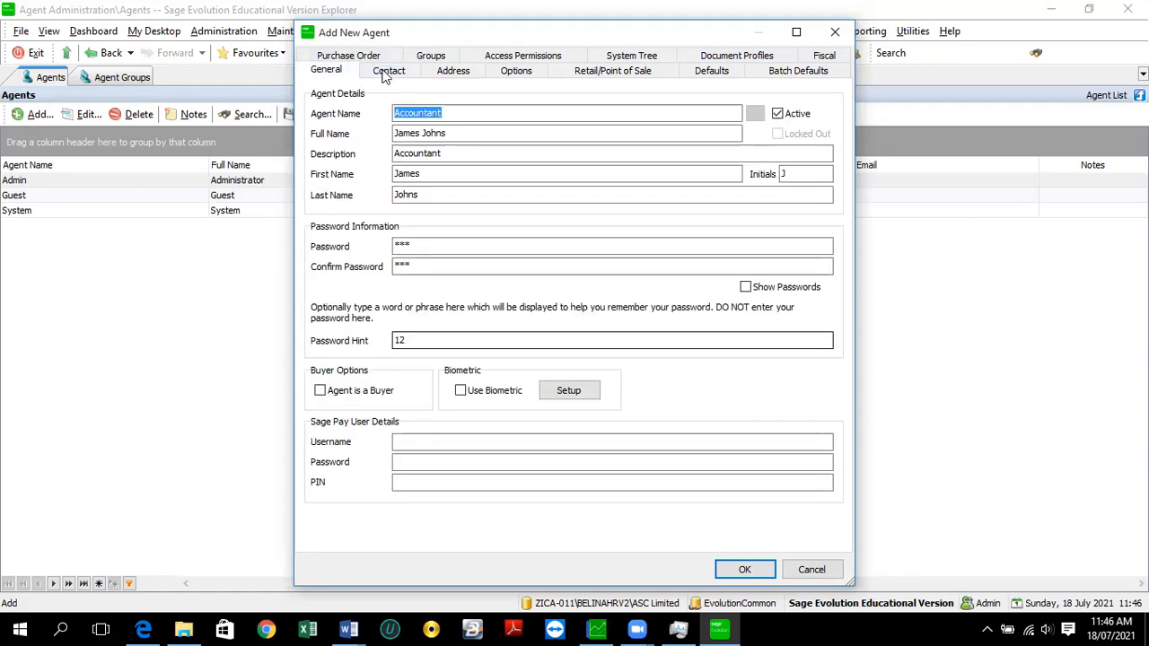
pyautogui.click(393, 72)
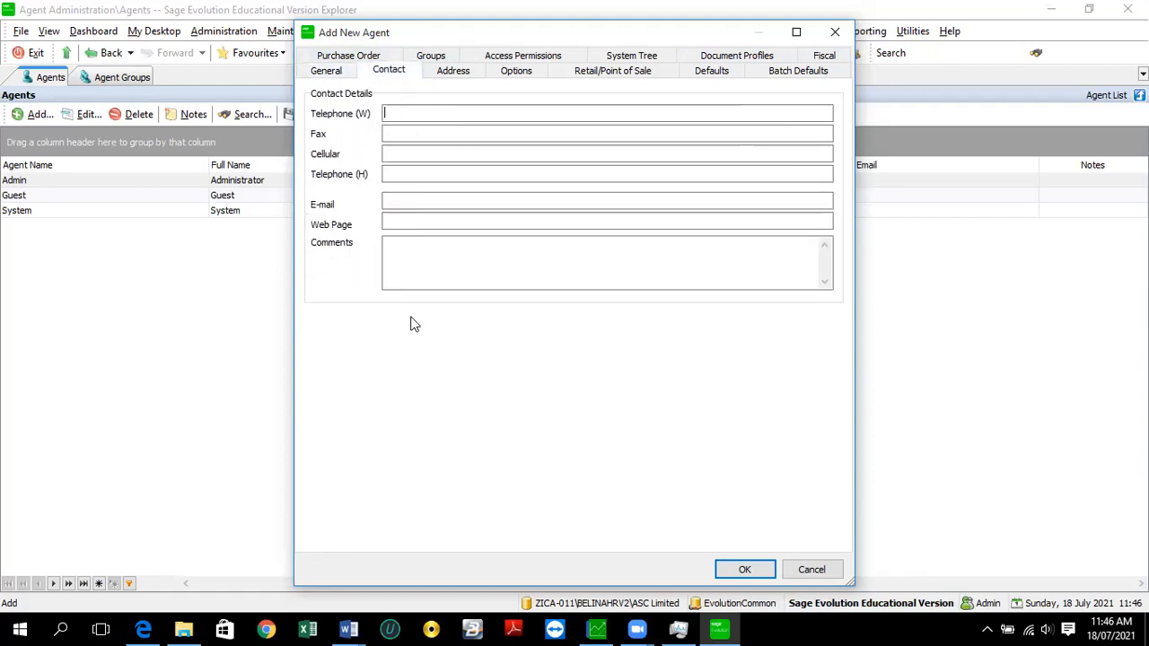
pyautogui.click(457, 75)
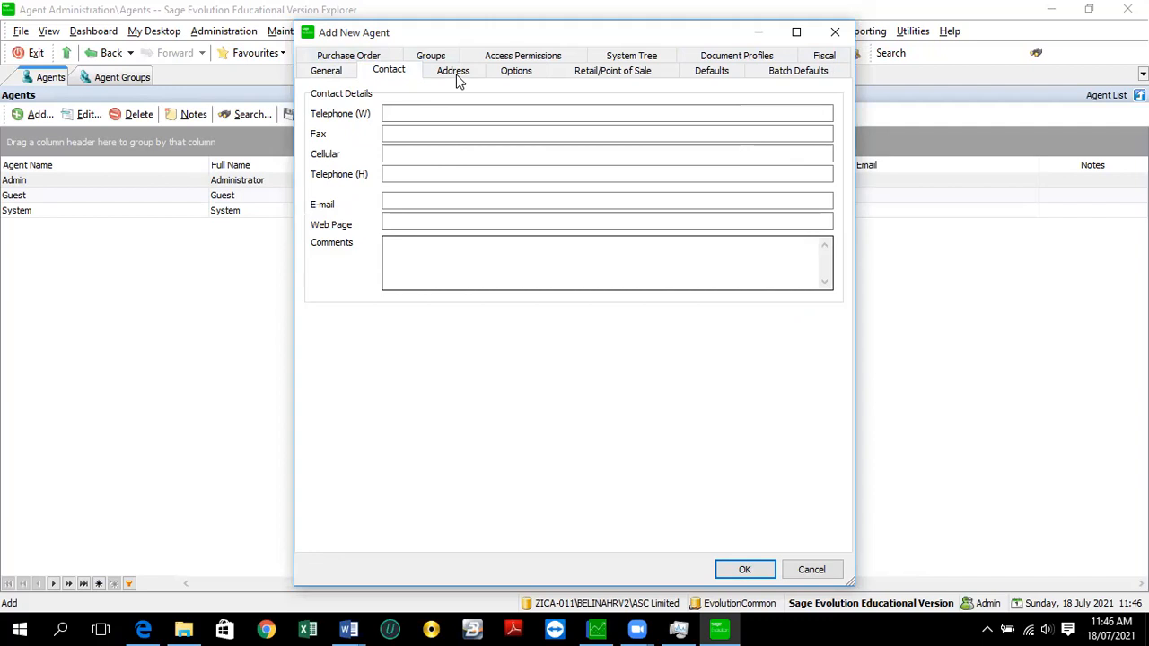
pyautogui.click(328, 71)
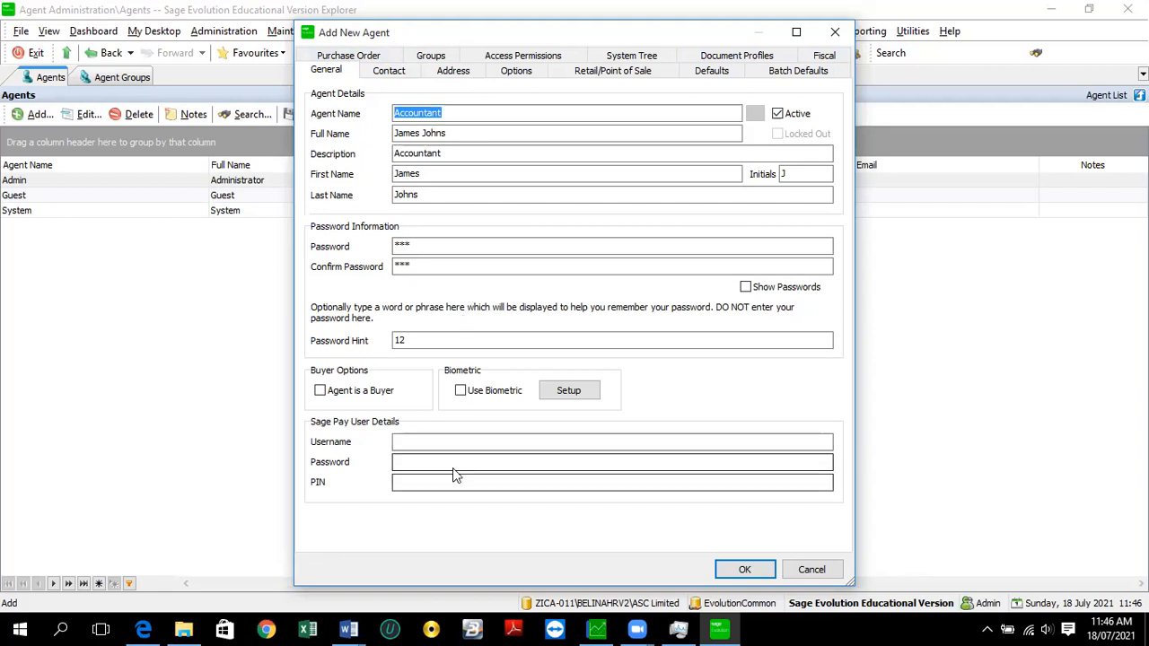
pyautogui.click(441, 77)
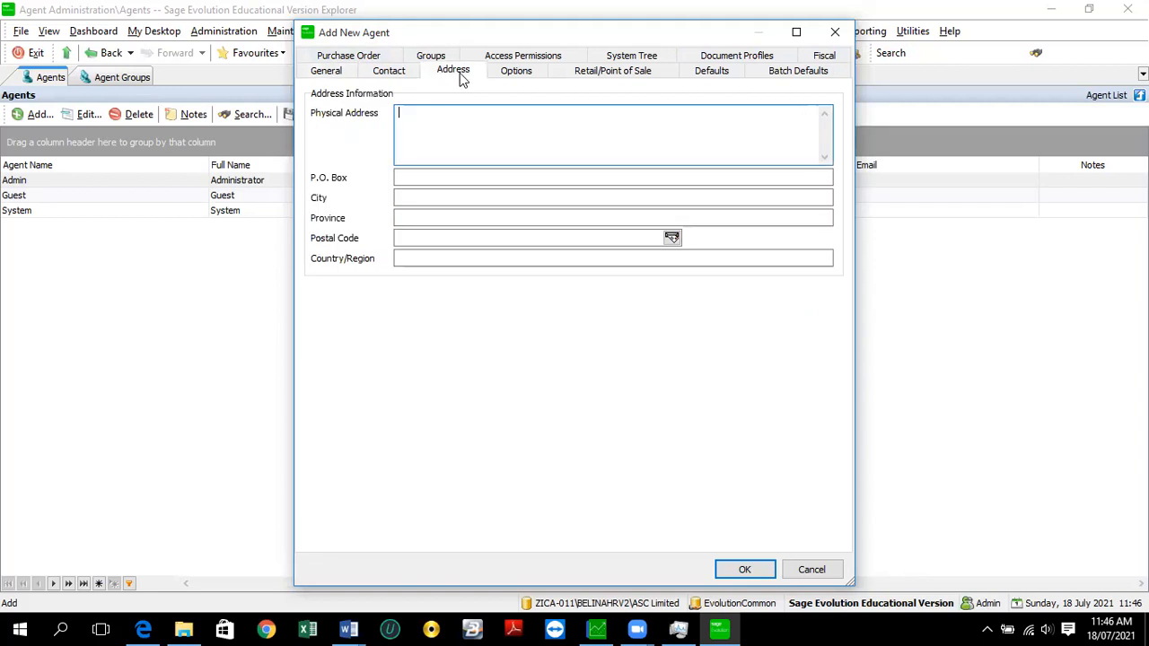
# - Review the Options, Retail/Point of Sale, Defaults and Batch Defaults pages, then return to General
pyautogui.click(505, 71)
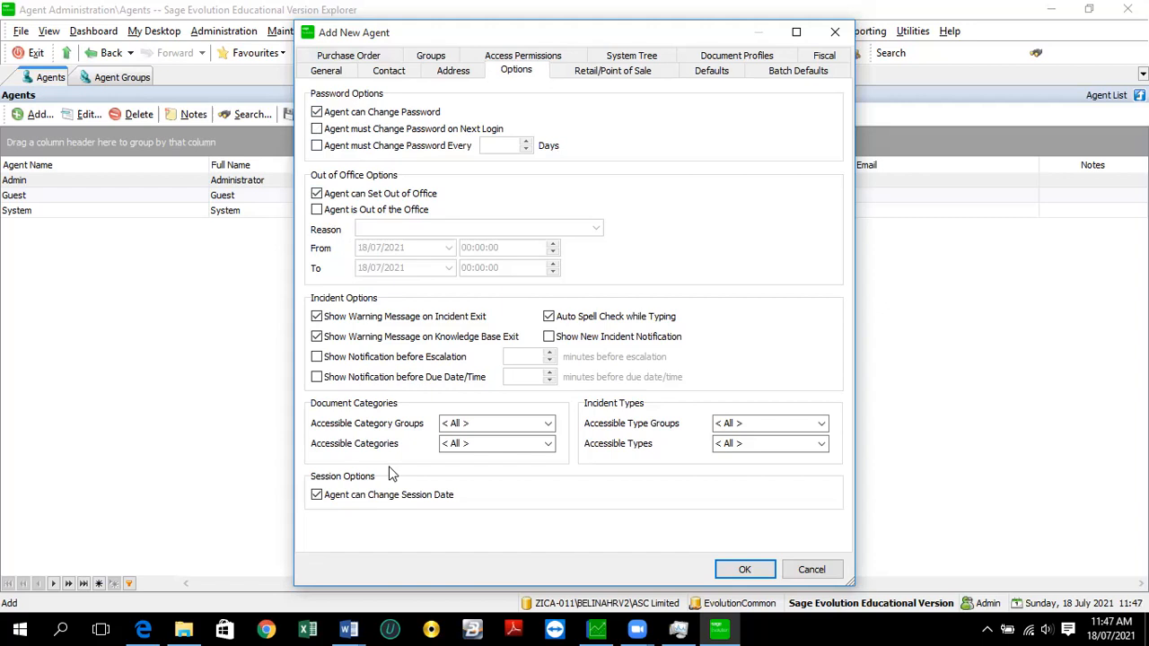
pyautogui.click(584, 72)
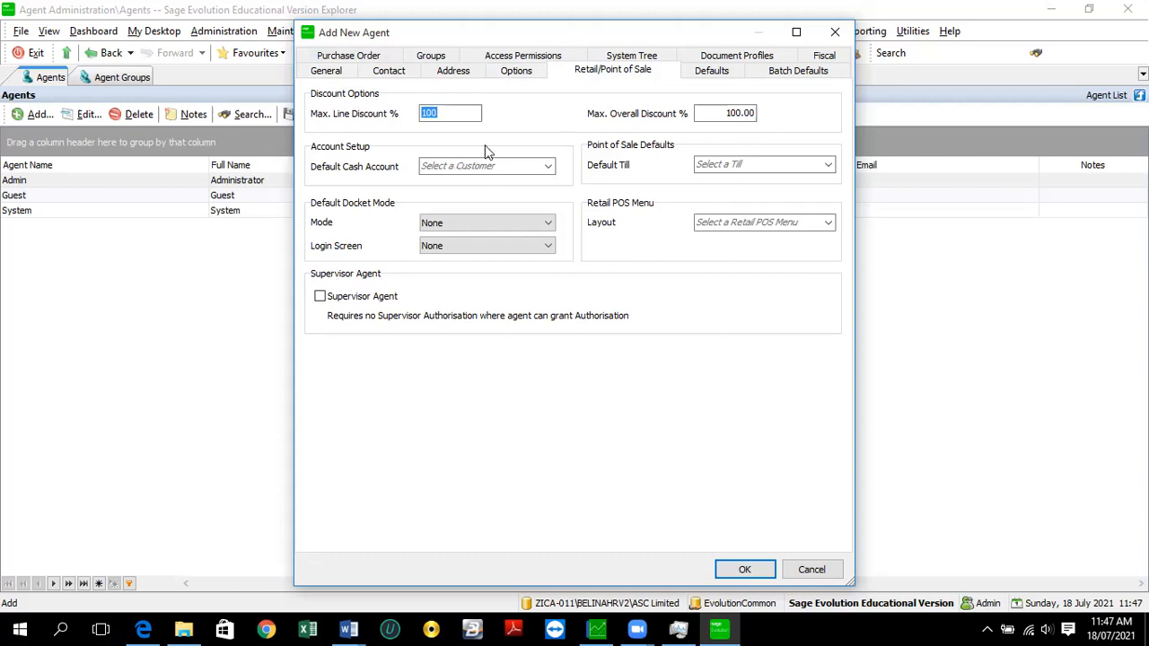
pyautogui.click(719, 73)
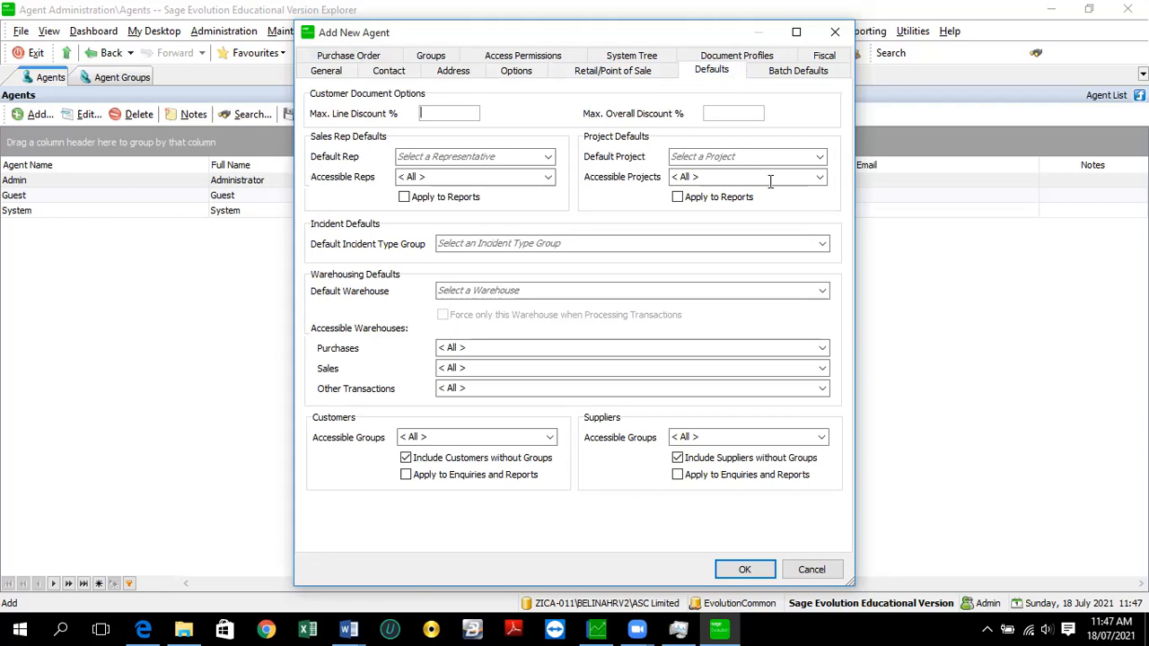
pyautogui.click(783, 72)
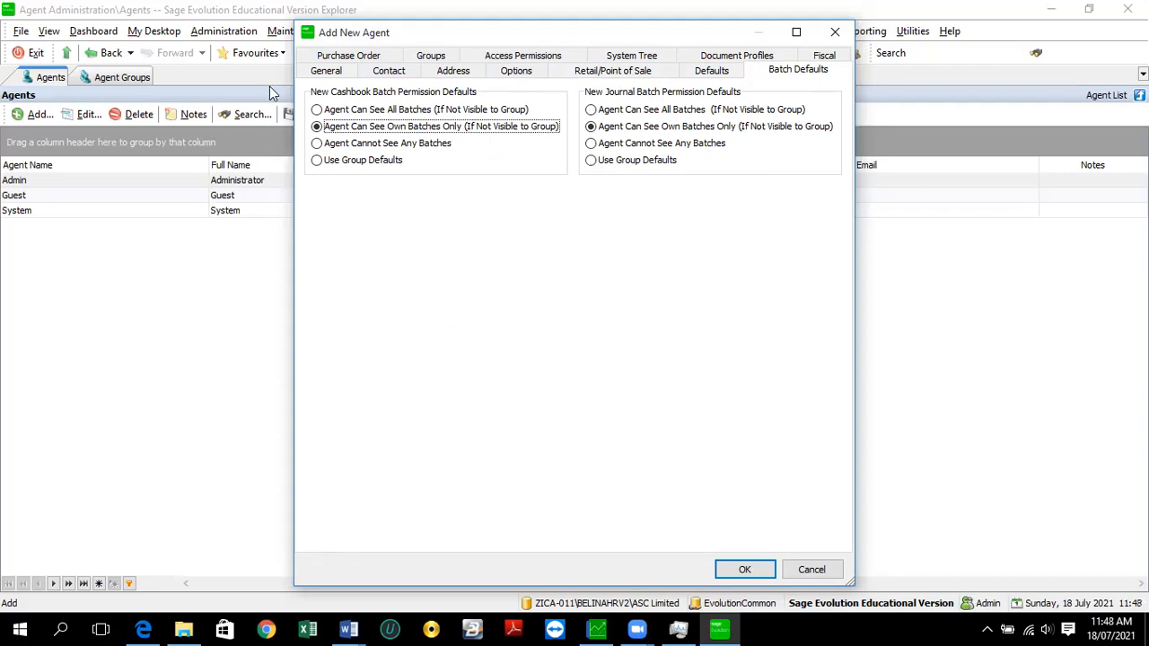
pyautogui.click(337, 72)
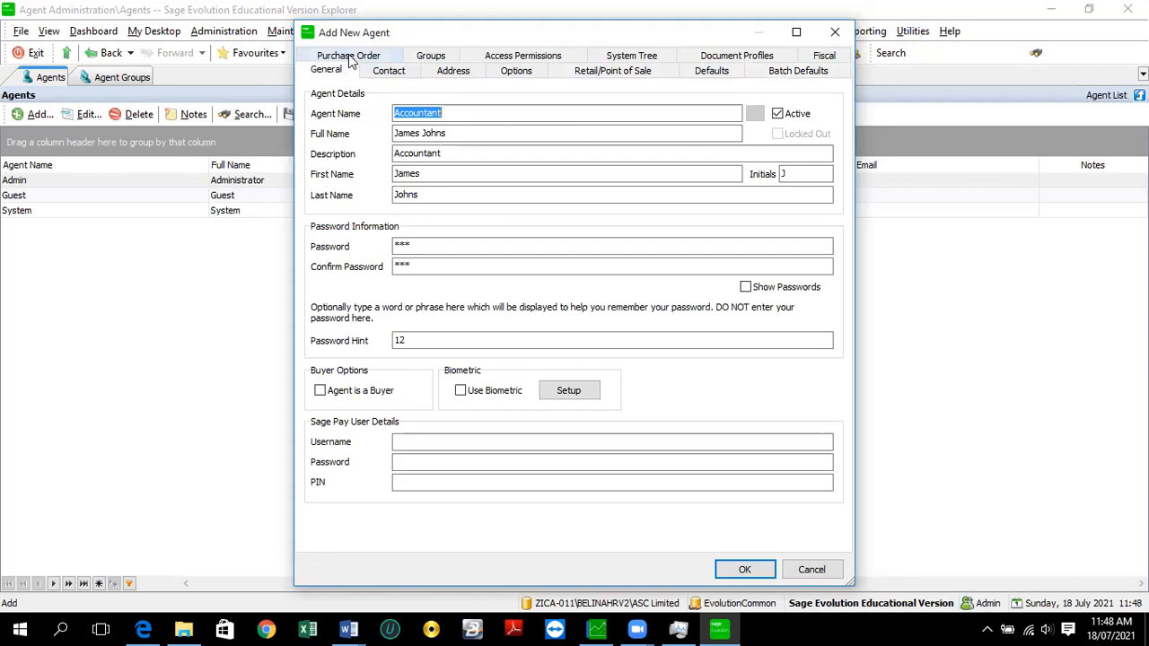
# - Check the Purchase Order and Groups pages, then show per-module Access Permissions
pyautogui.click(352, 57)
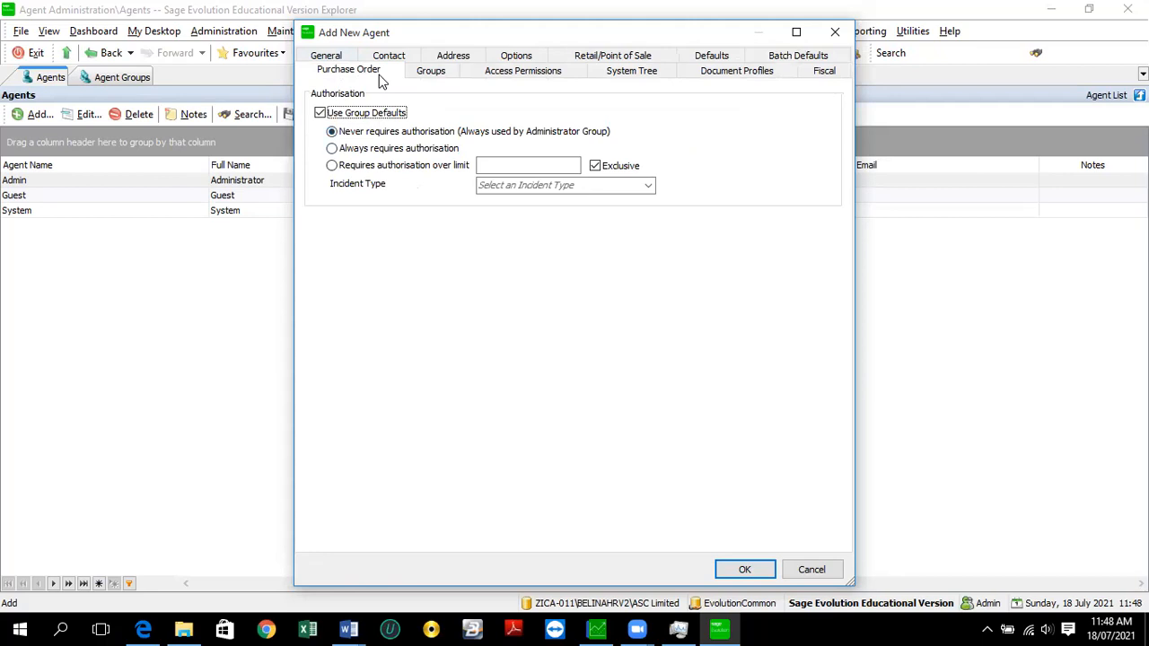
pyautogui.click(431, 71)
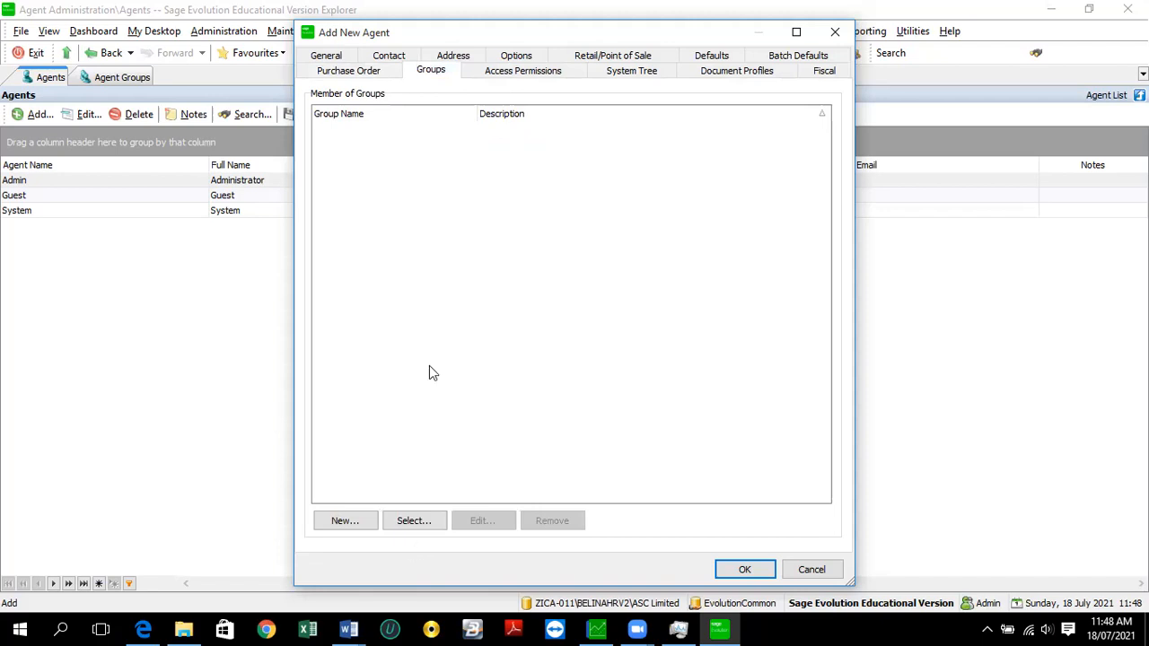
pyautogui.click(496, 72)
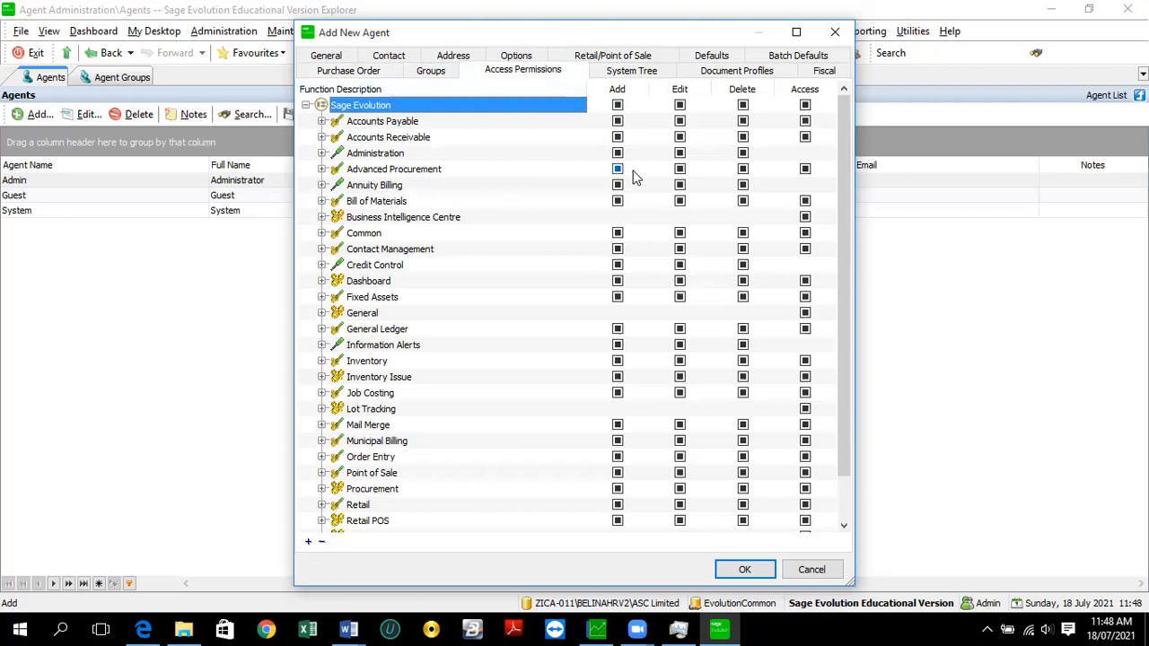
# - Show the agent's System Tree and drag the Add New Agent dialog up and left
pyautogui.click(618, 76)
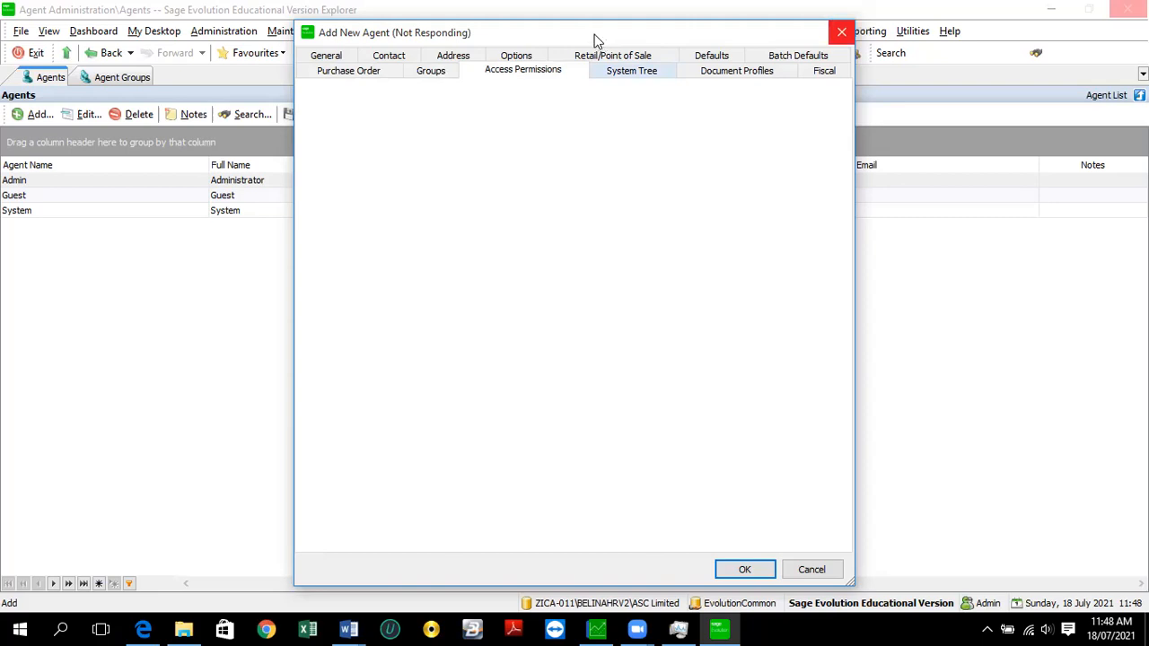
pyautogui.moveTo(594, 40); pyautogui.dragTo(641, 71)
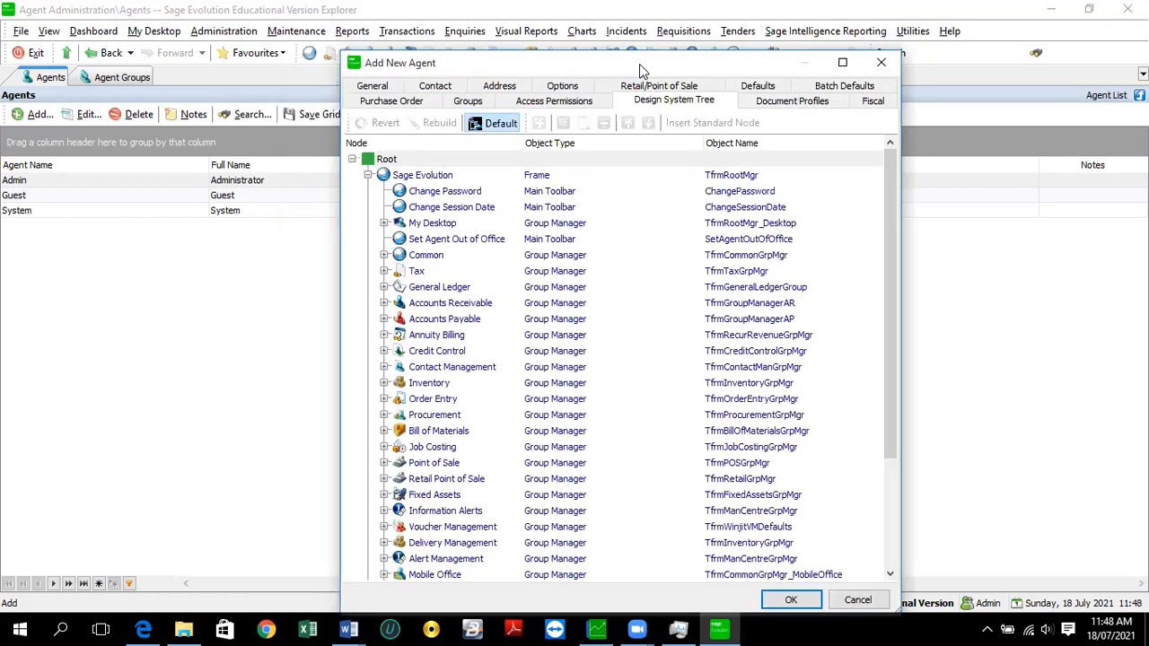
pyautogui.moveTo(640, 64); pyautogui.dragTo(560, 50)
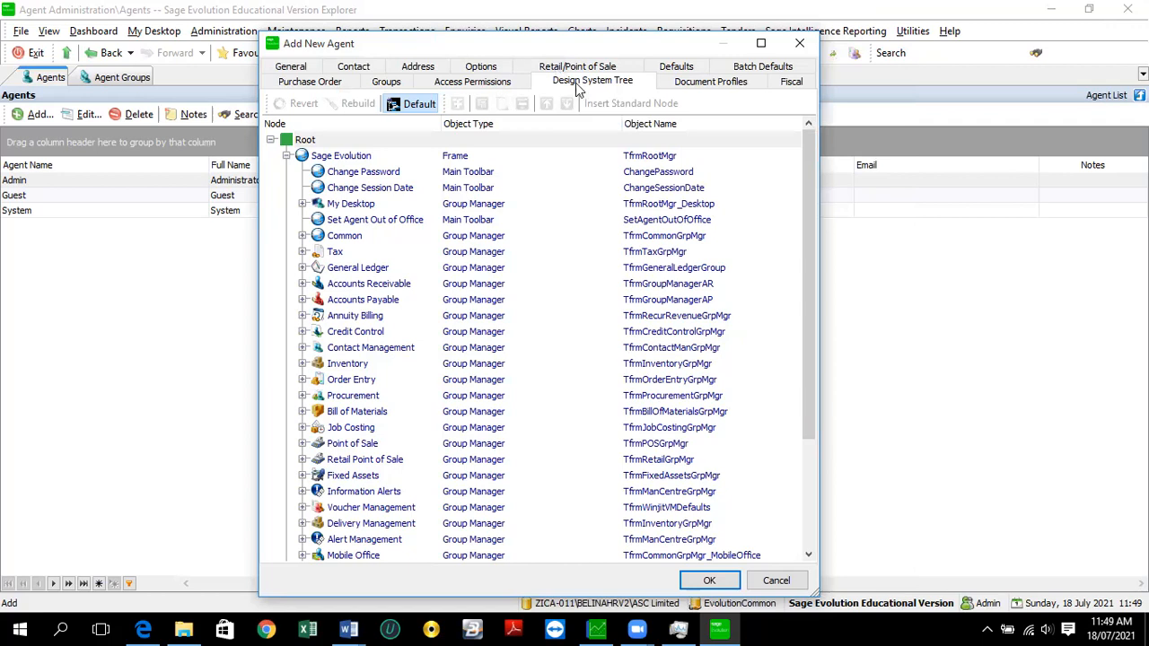
# - Revert the new agent's Design System Tree to the default layout, accepting the warning with Yes
pyautogui.click(417, 106)
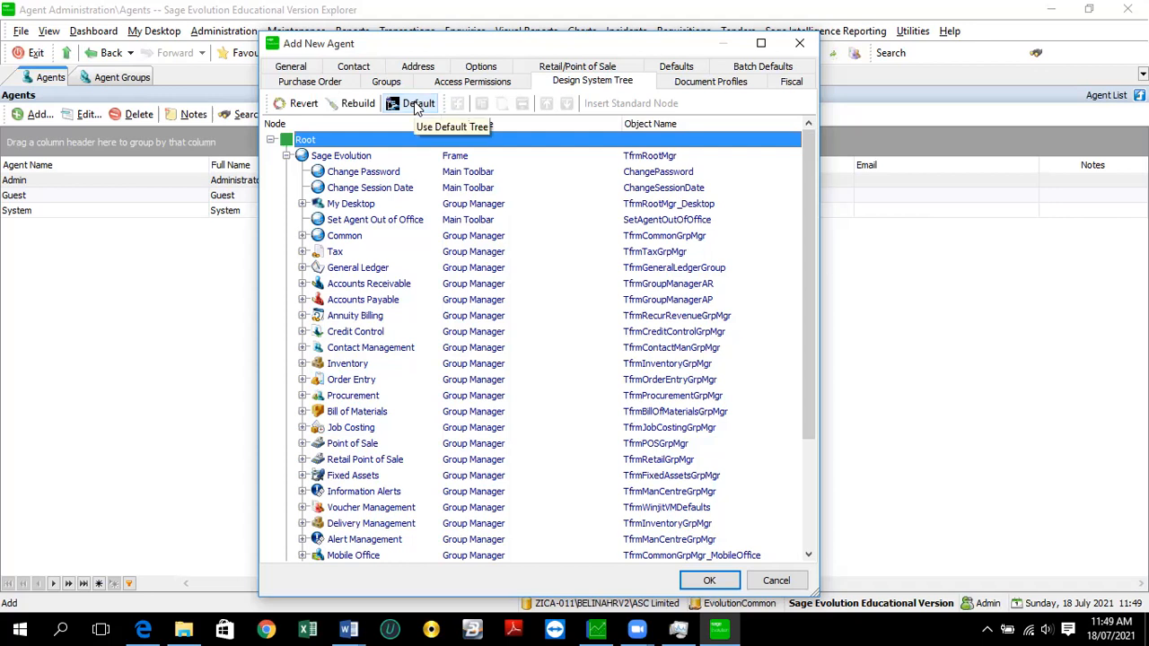
pyautogui.click(417, 106)
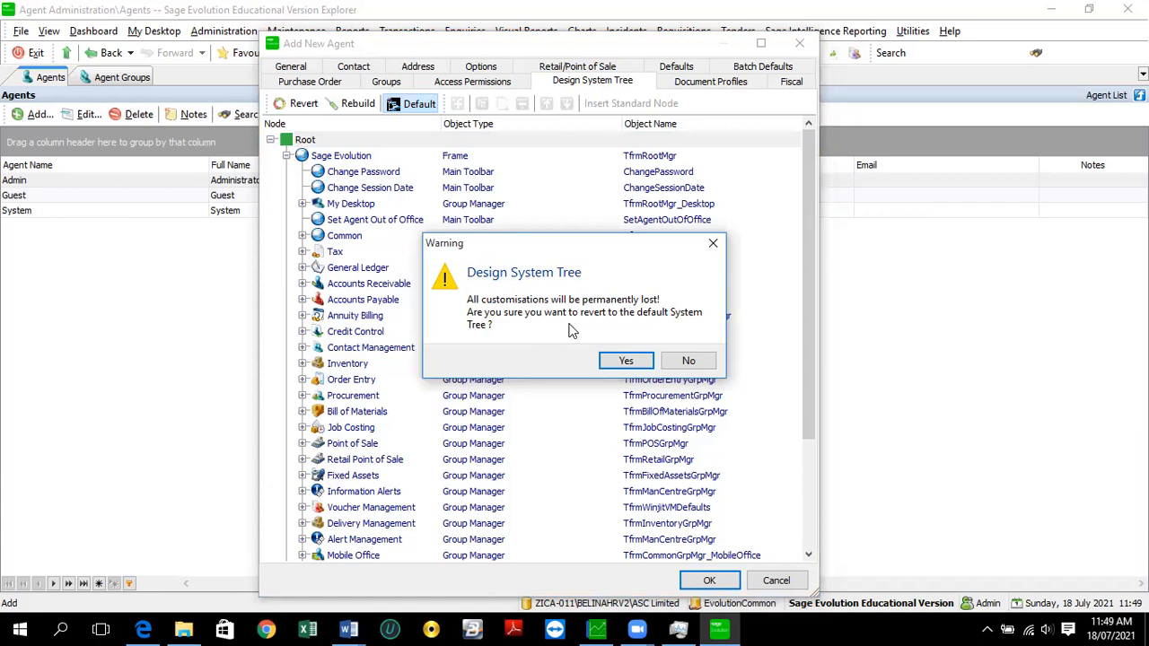
pyautogui.click(627, 362)
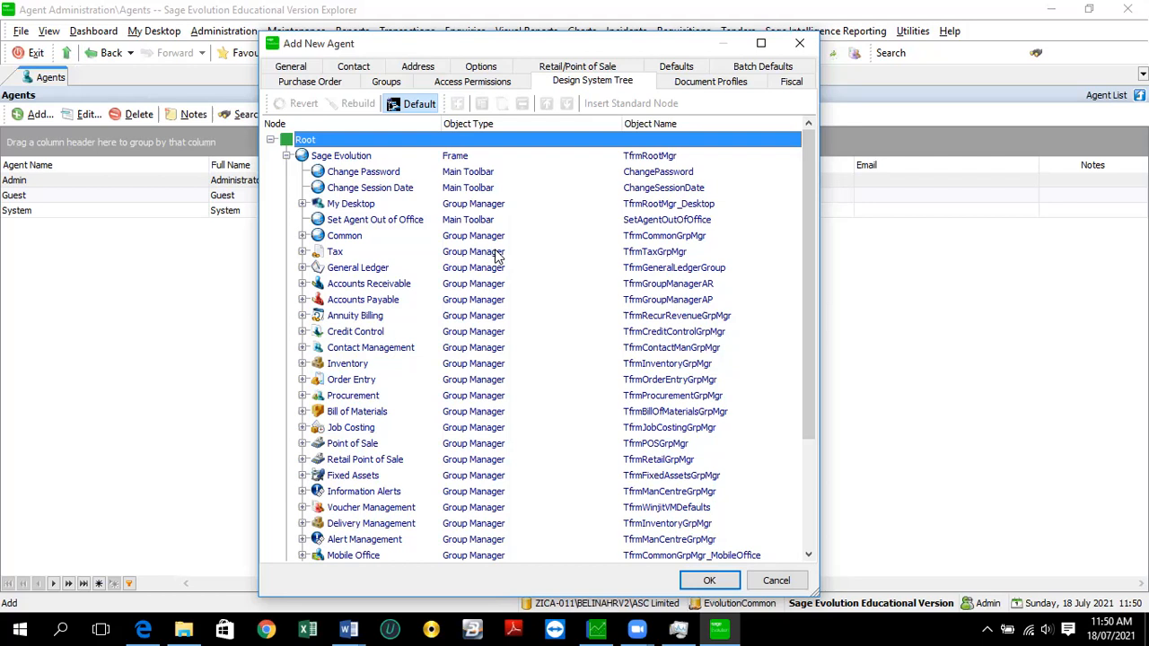
# - Enable editing of the default system tree and reposition the Add New Agent dialog
pyautogui.click(334, 269)
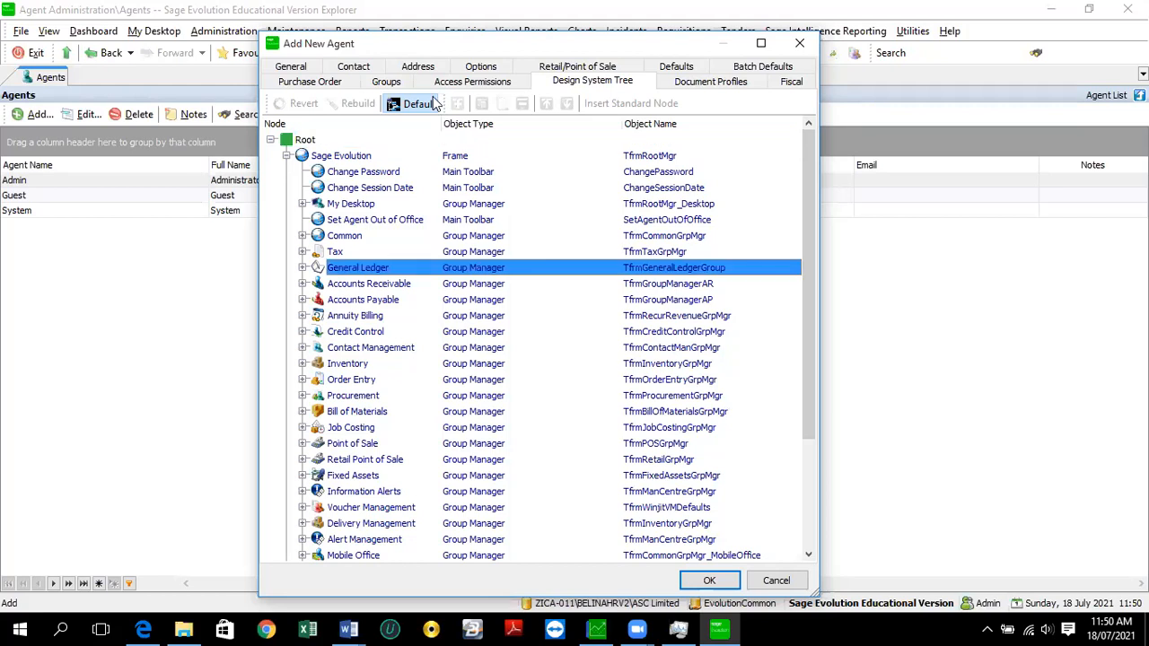
pyautogui.click(418, 104)
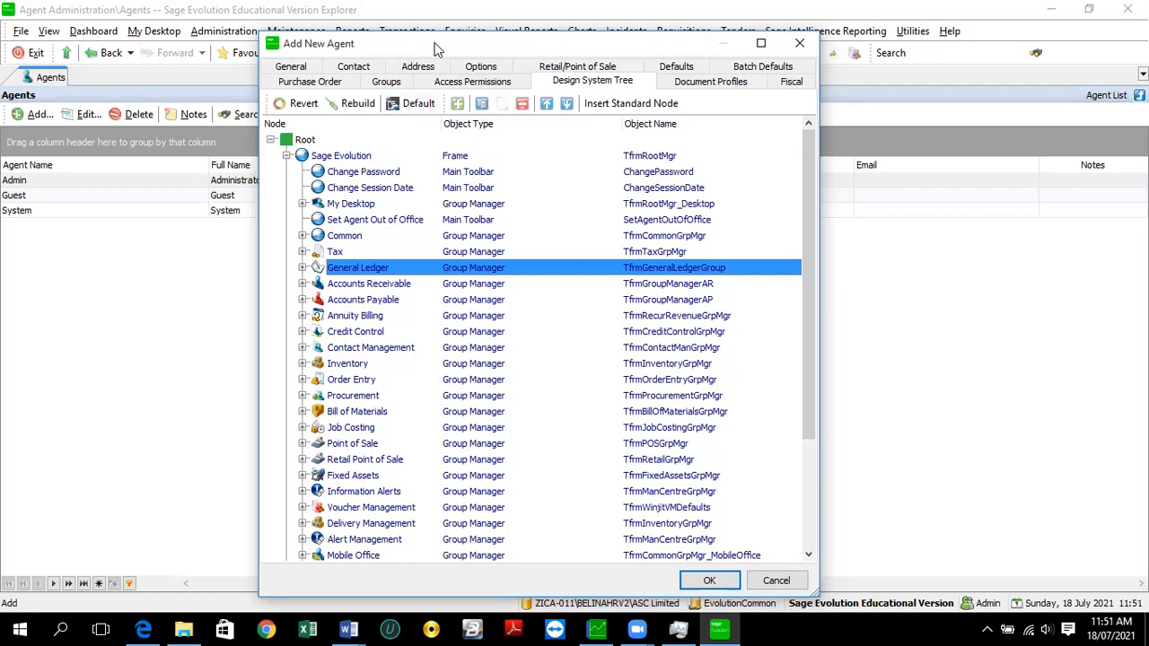
pyautogui.moveTo(434, 43); pyautogui.dragTo(385, 144)
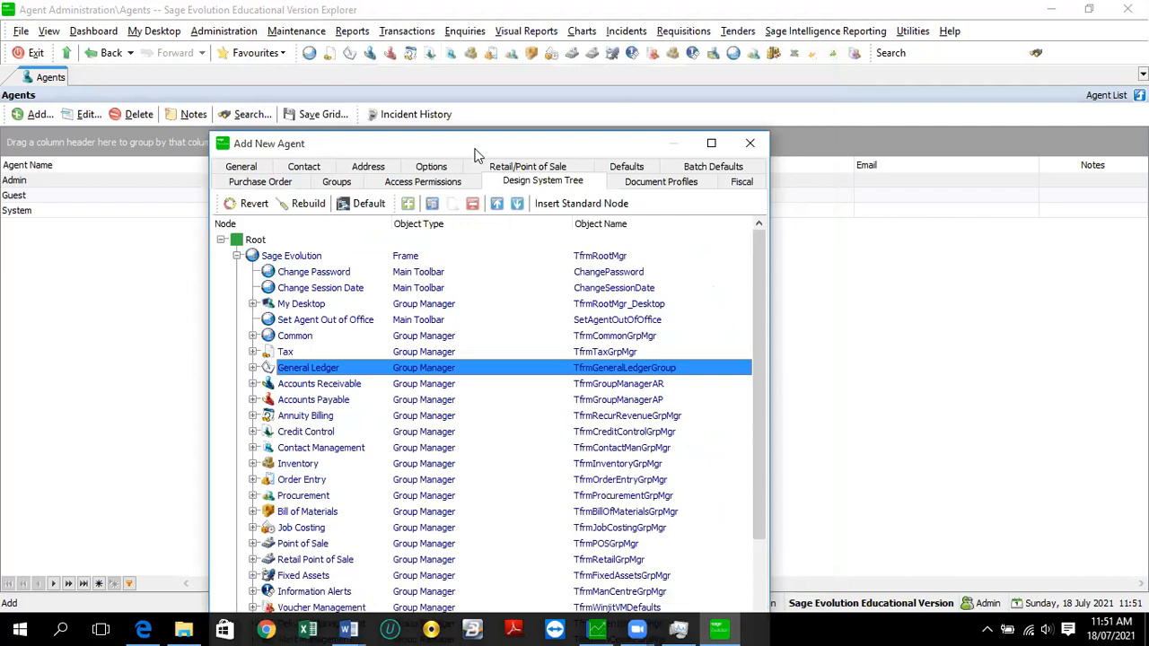
pyautogui.moveTo(469, 144); pyautogui.dragTo(559, 39)
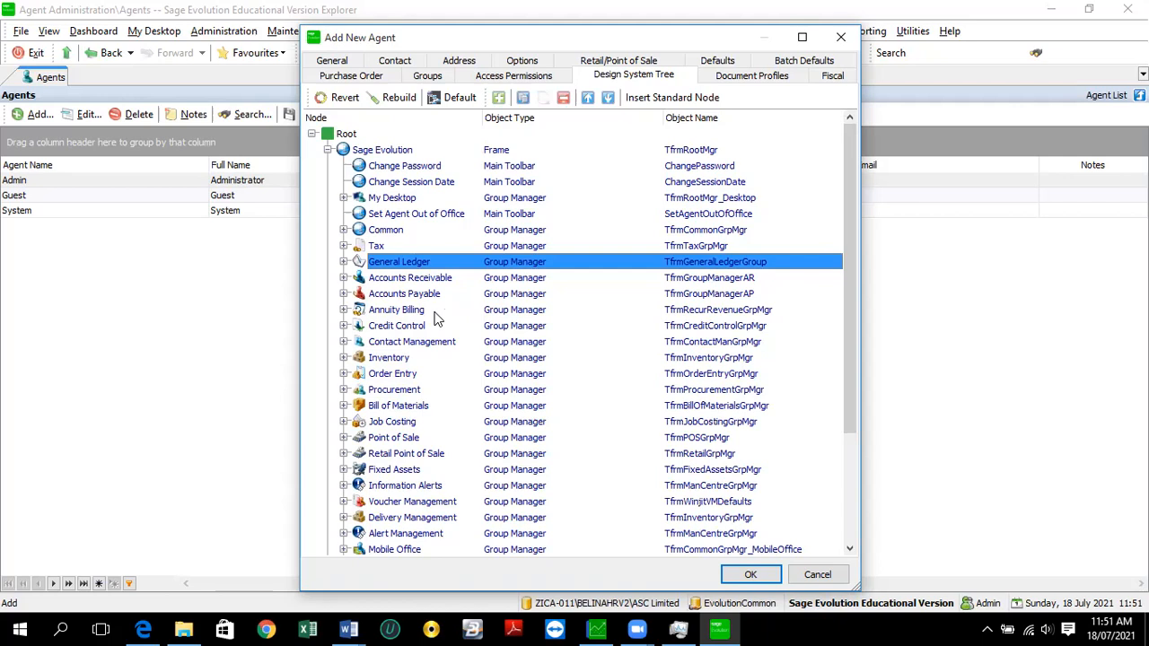
# - Delete the Change Session Date node from the tree
pyautogui.click(412, 173)
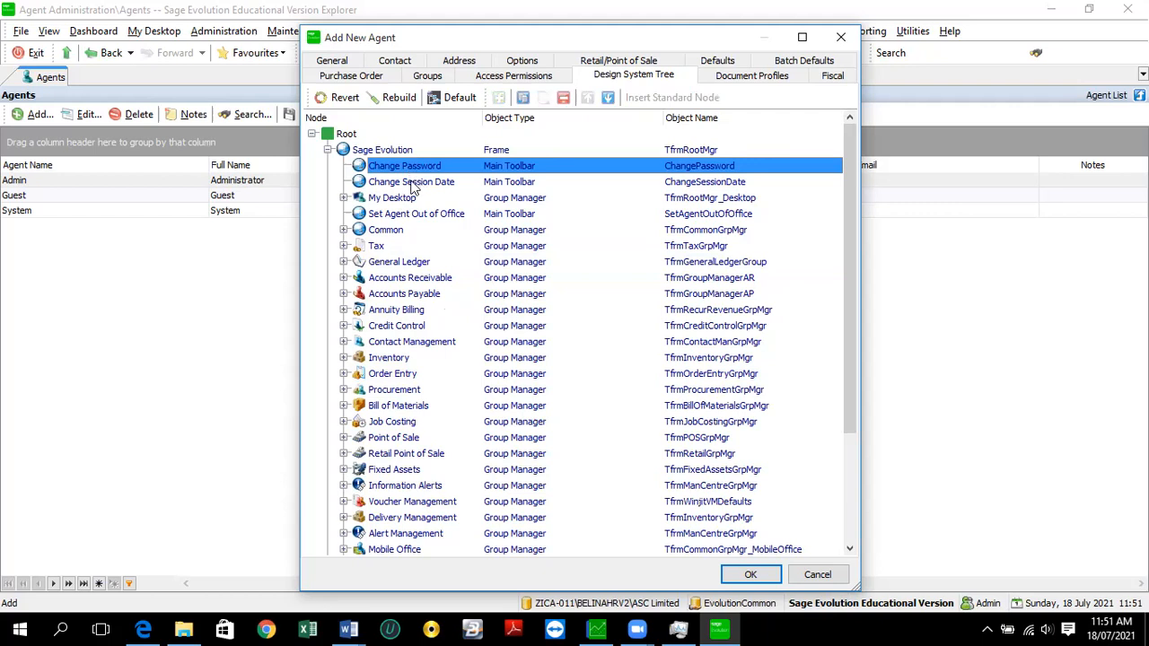
pyautogui.click(414, 184)
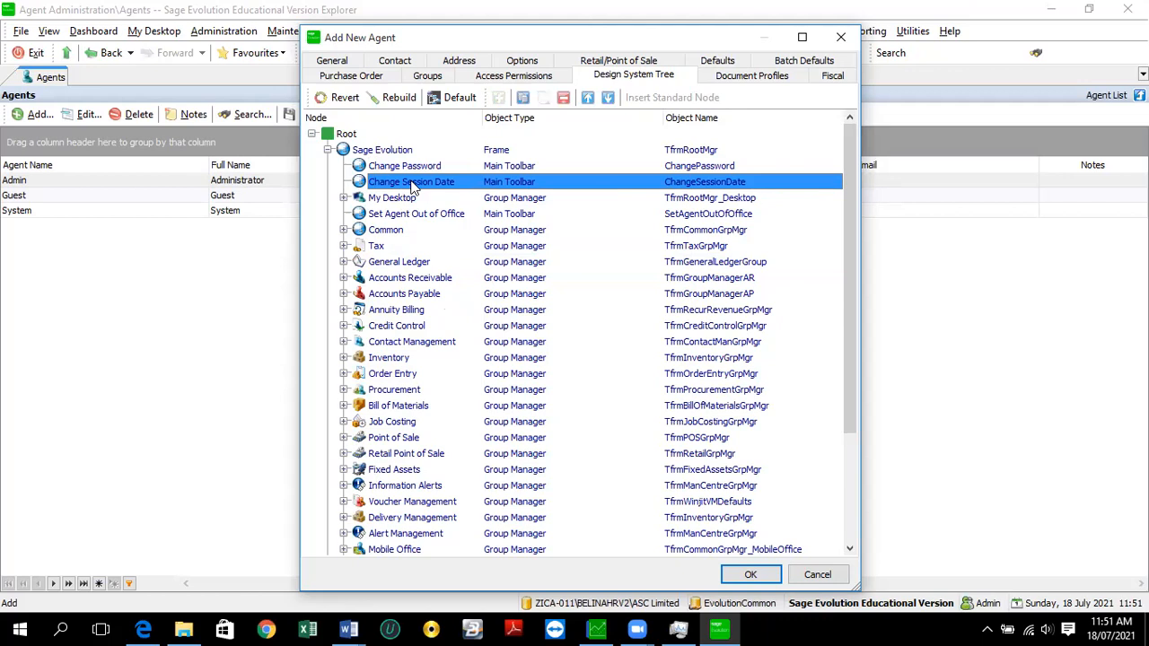
pyautogui.click(566, 102)
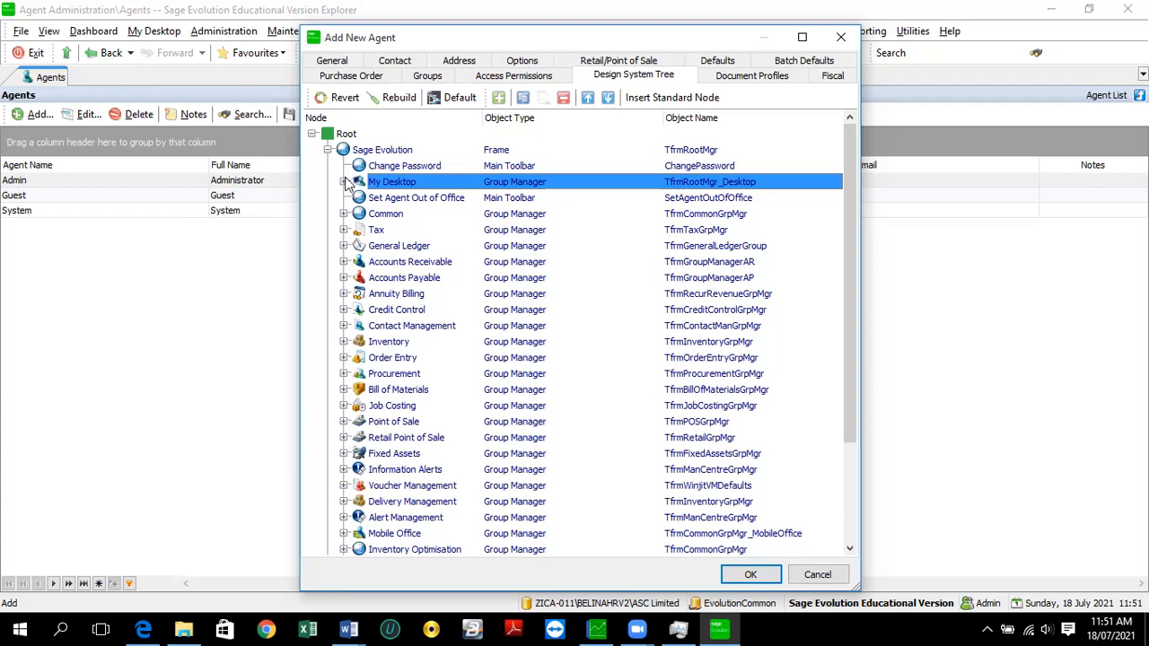
# - Delete the My Desktop node and all its desktop items from the tree
pyautogui.click(345, 179)
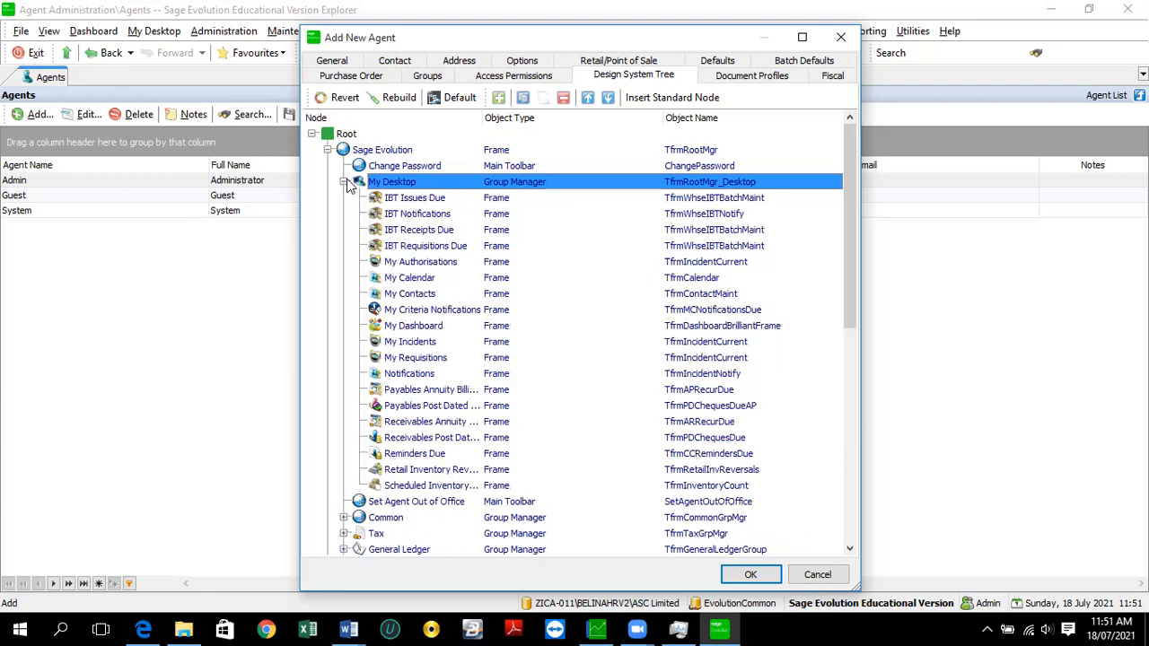
pyautogui.click(346, 181)
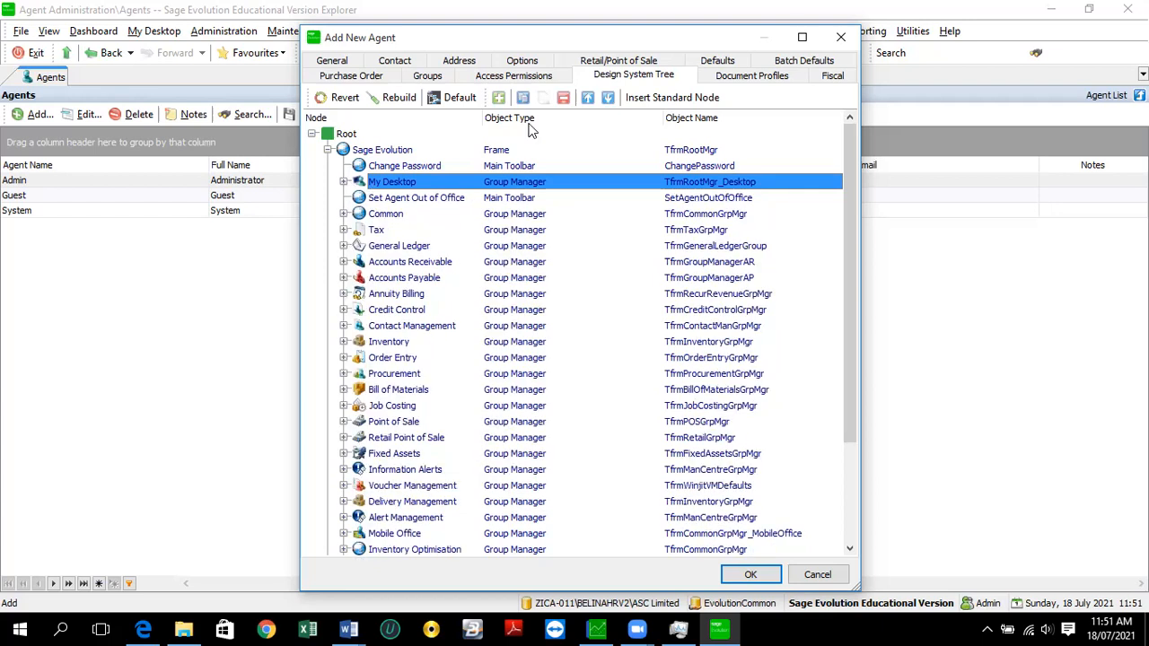
pyautogui.click(563, 97)
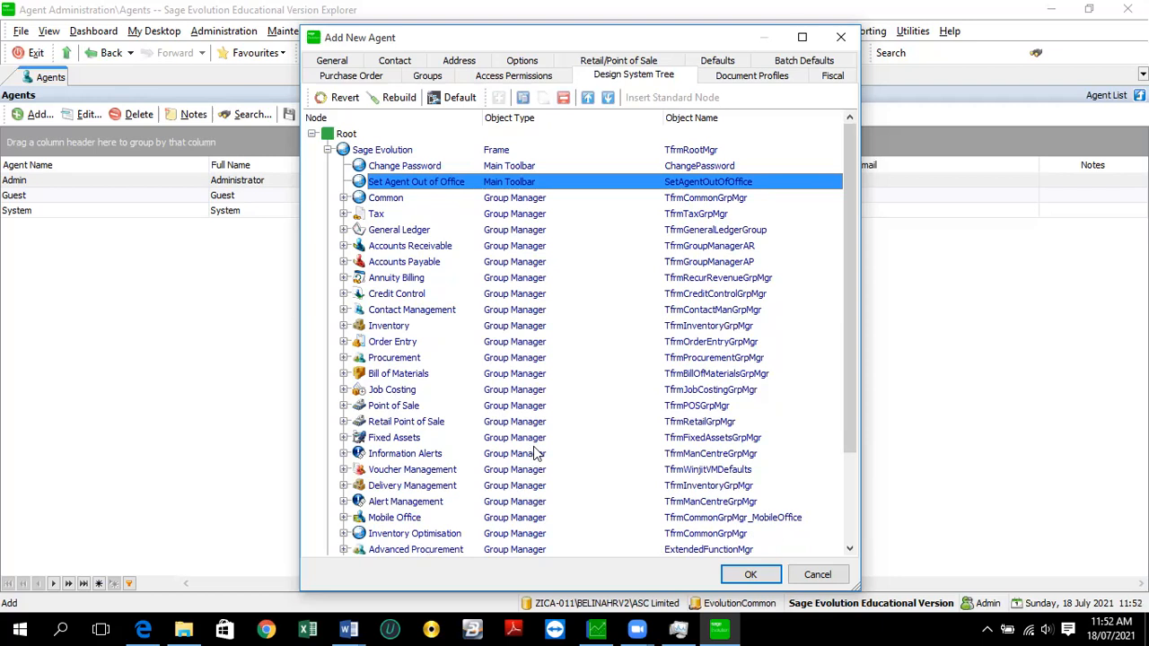
# - Delete Data Import, Data Export, Inventory Issue, Advanced Procurement and Inventory Optimisation from the tree
pyautogui.scroll(-3, 400, 533)
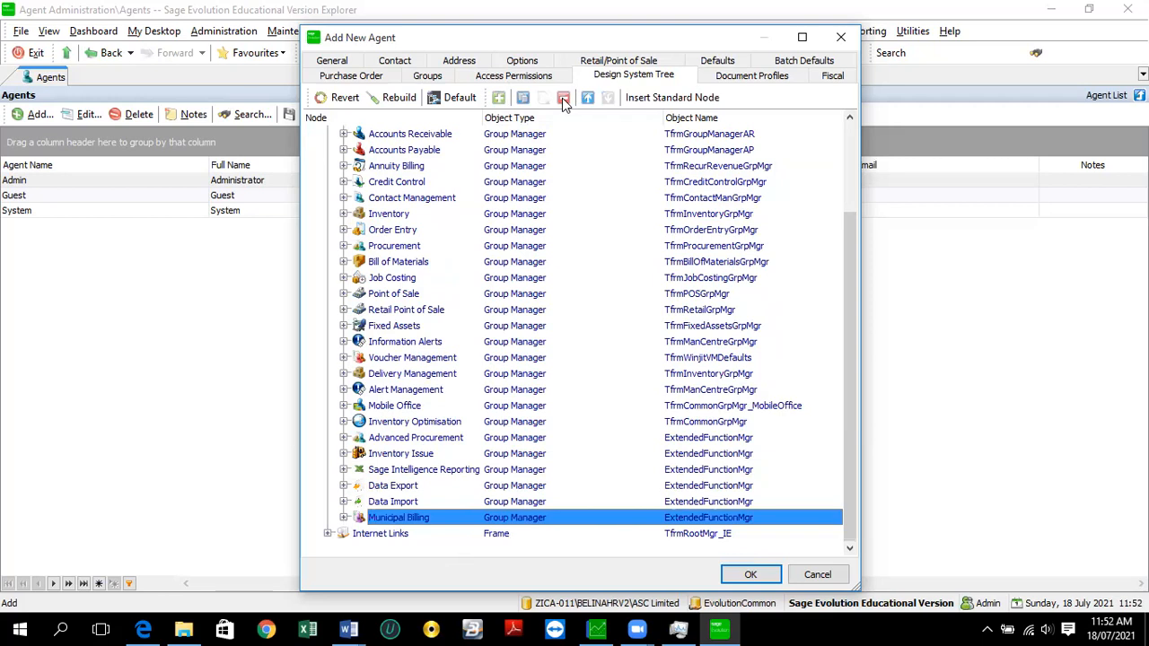
pyautogui.click(419, 523)
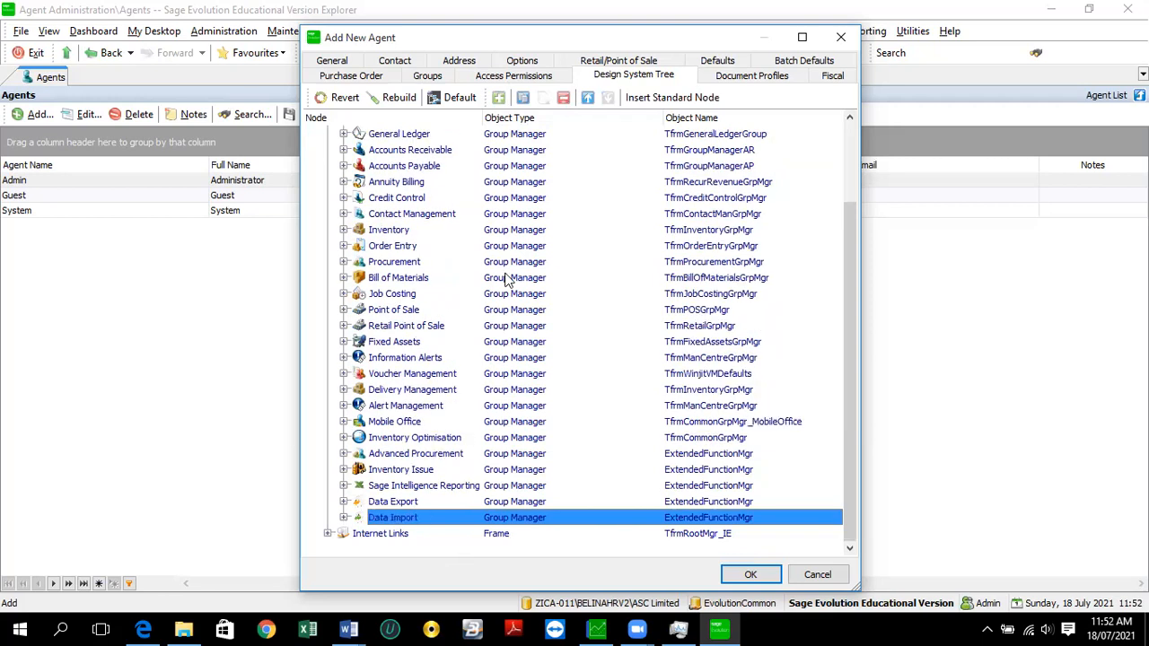
pyautogui.click(560, 102)
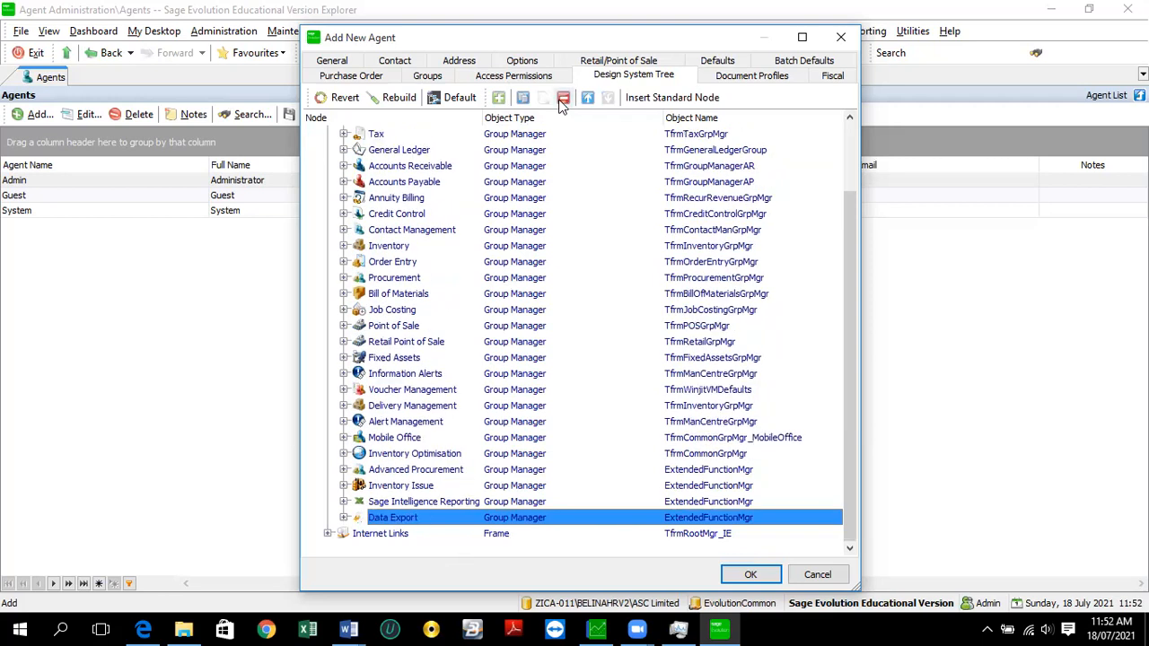
pyautogui.click(561, 101)
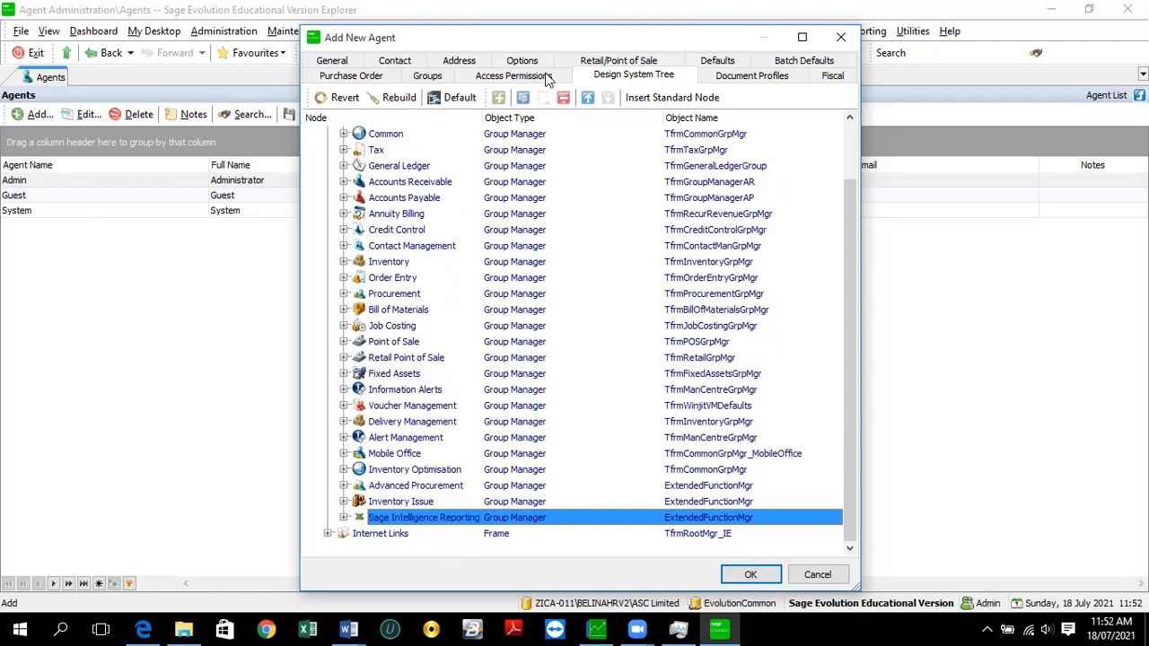
pyautogui.click(563, 99)
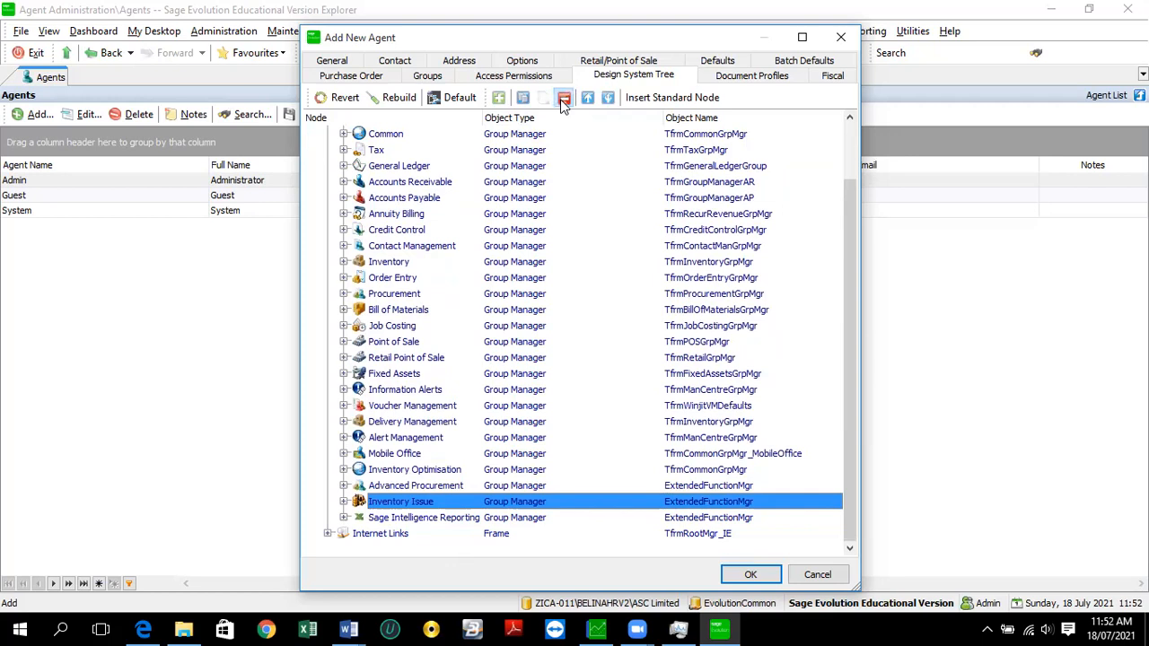
pyautogui.click(563, 101)
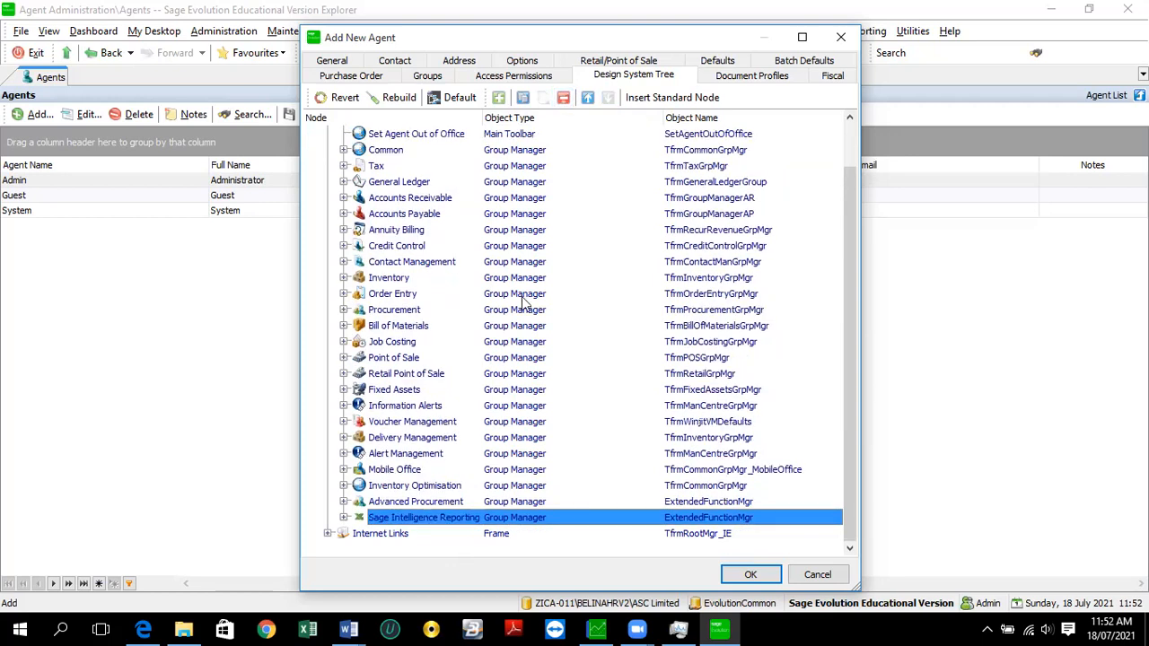
pyautogui.click(419, 499)
pyautogui.click(564, 99)
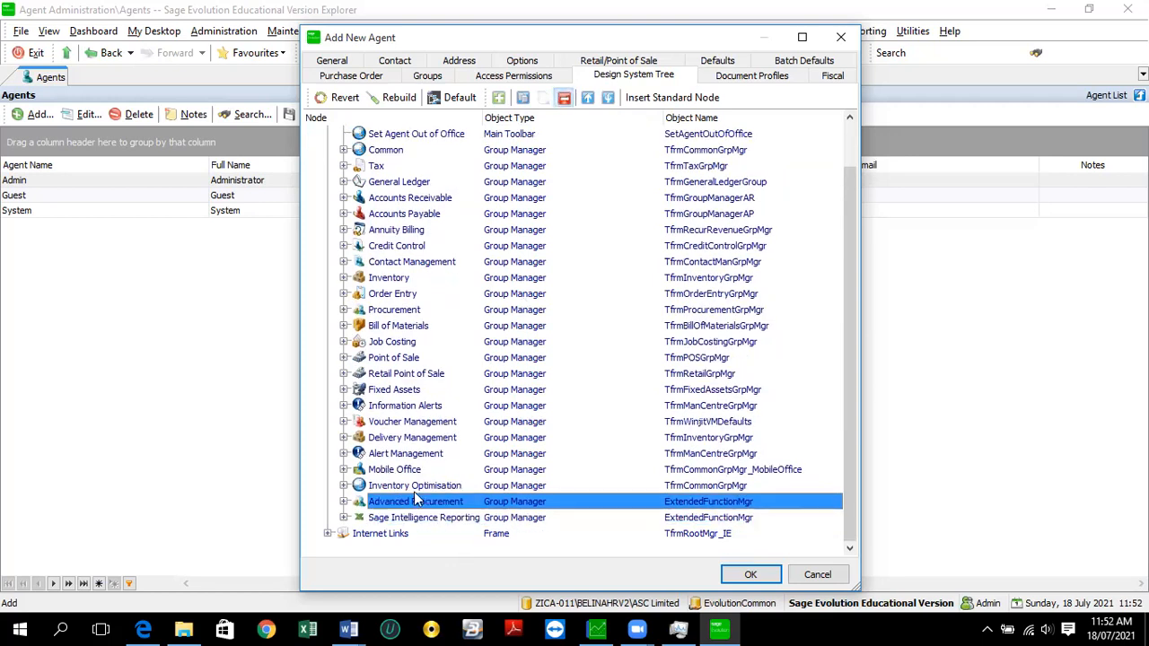
pyautogui.click(412, 503)
pyautogui.click(564, 98)
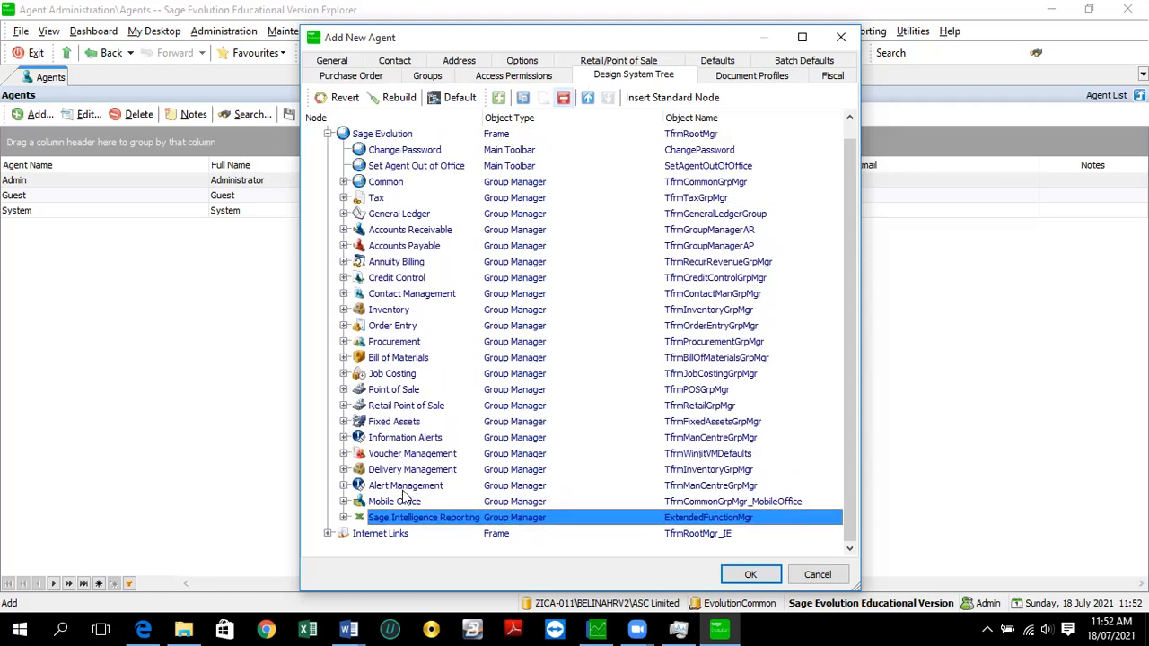
# - Delete Mobile Office, Delivery Management and Voucher Management from the tree
pyautogui.click(408, 504)
pyautogui.click(561, 97)
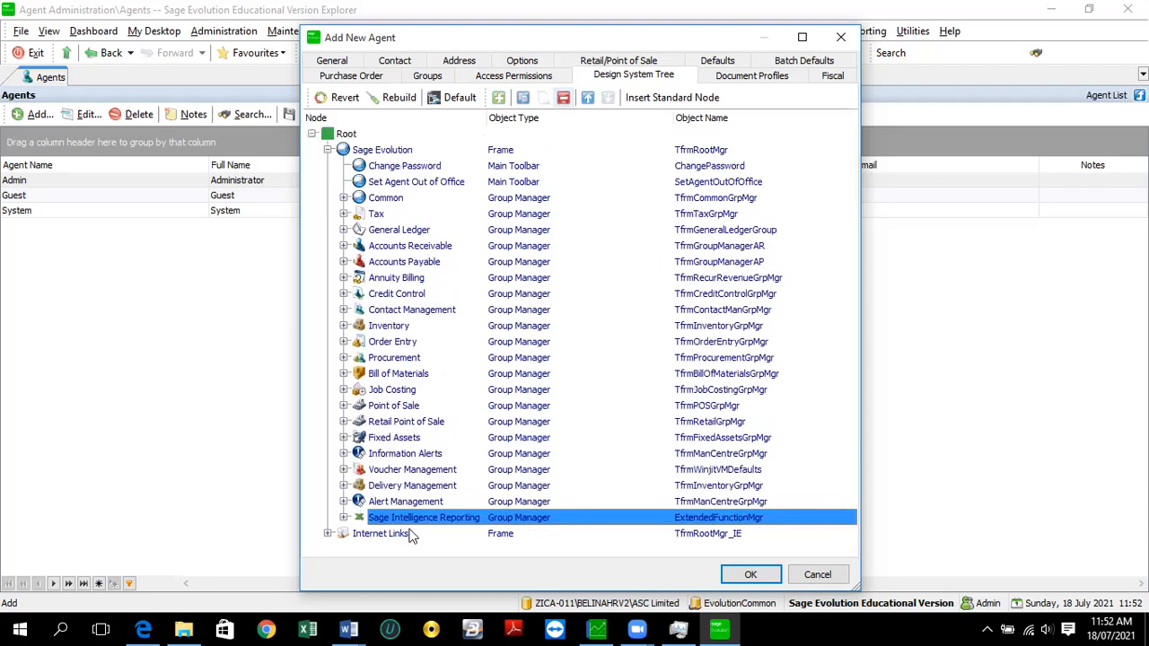
pyautogui.click(417, 488)
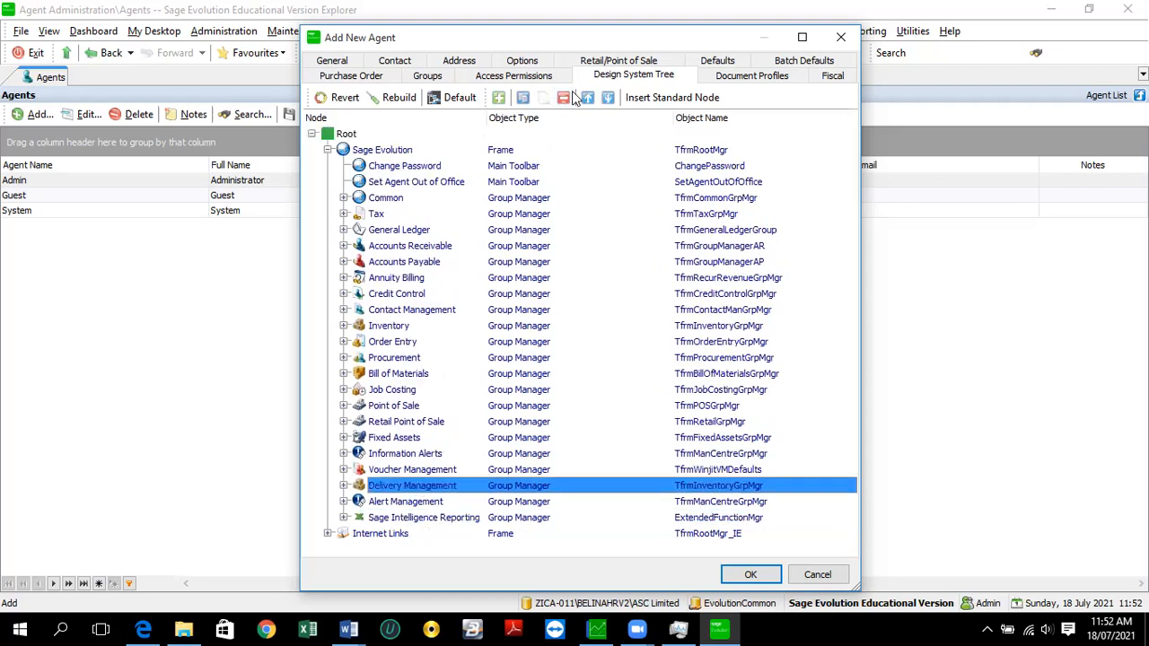
pyautogui.click(563, 97)
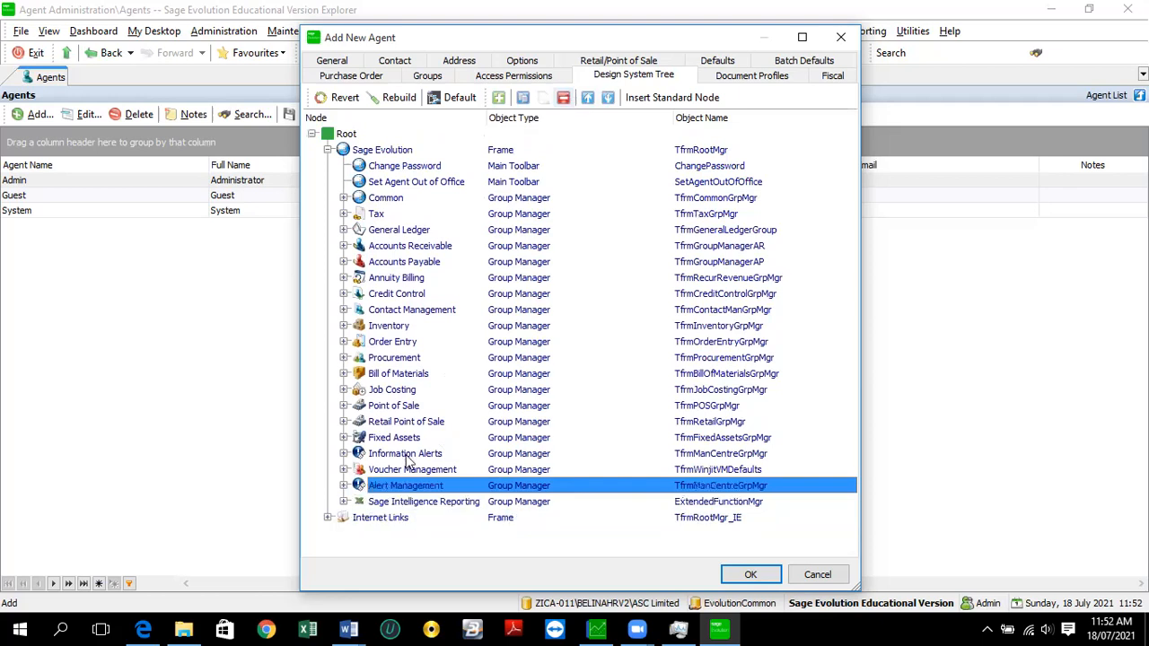
pyautogui.click(406, 471)
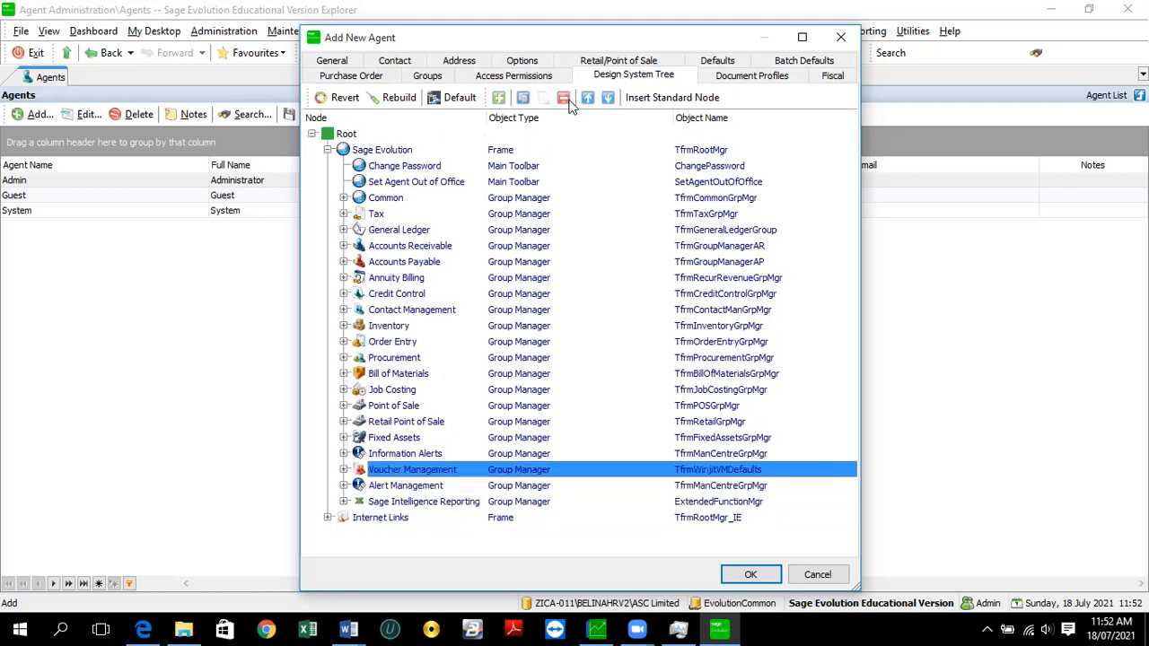
pyautogui.click(564, 97)
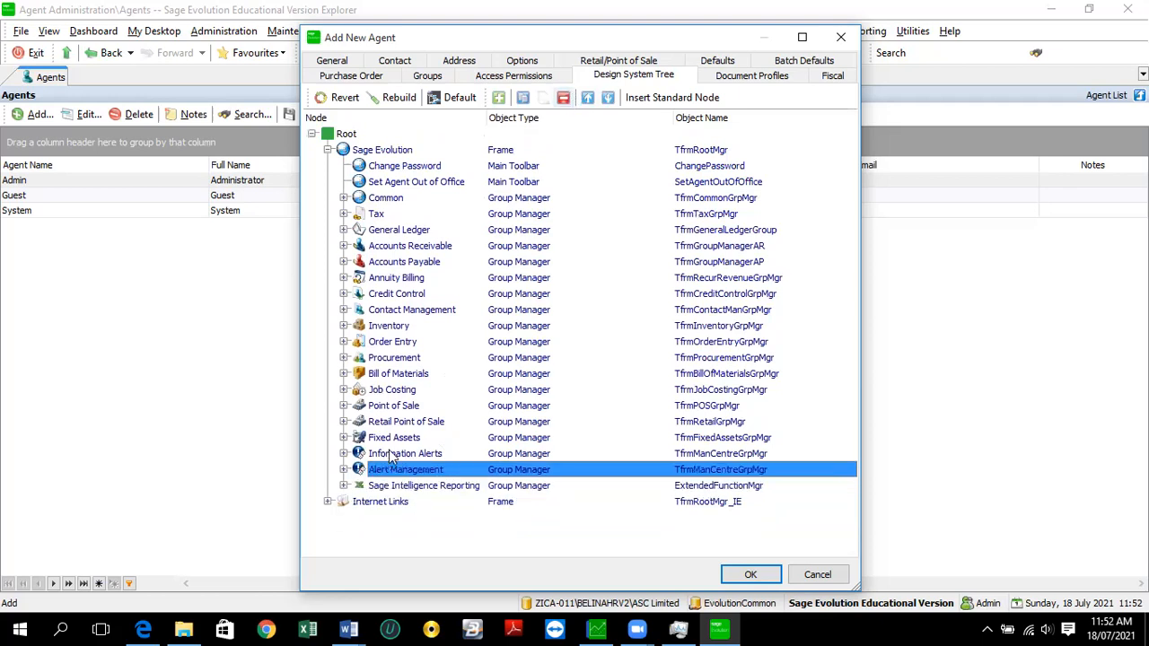
# - Delete Retail Point of Sale, Point of Sale and Contact Management from the tree
pyautogui.click(411, 422)
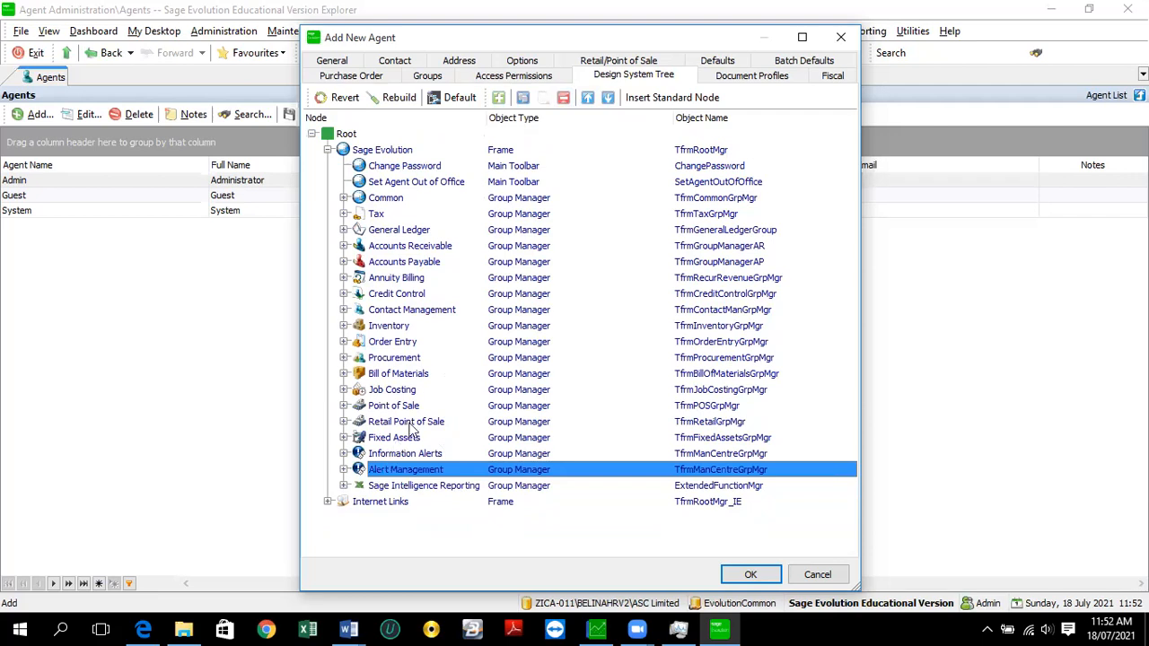
pyautogui.click(558, 100)
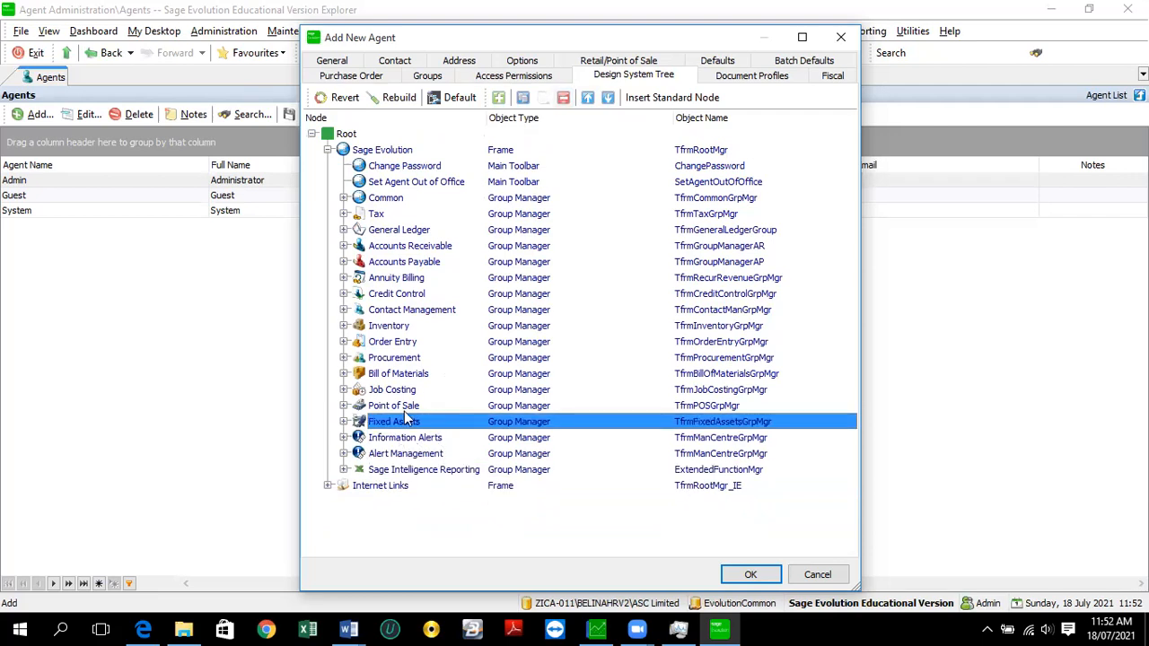
pyautogui.click(411, 410)
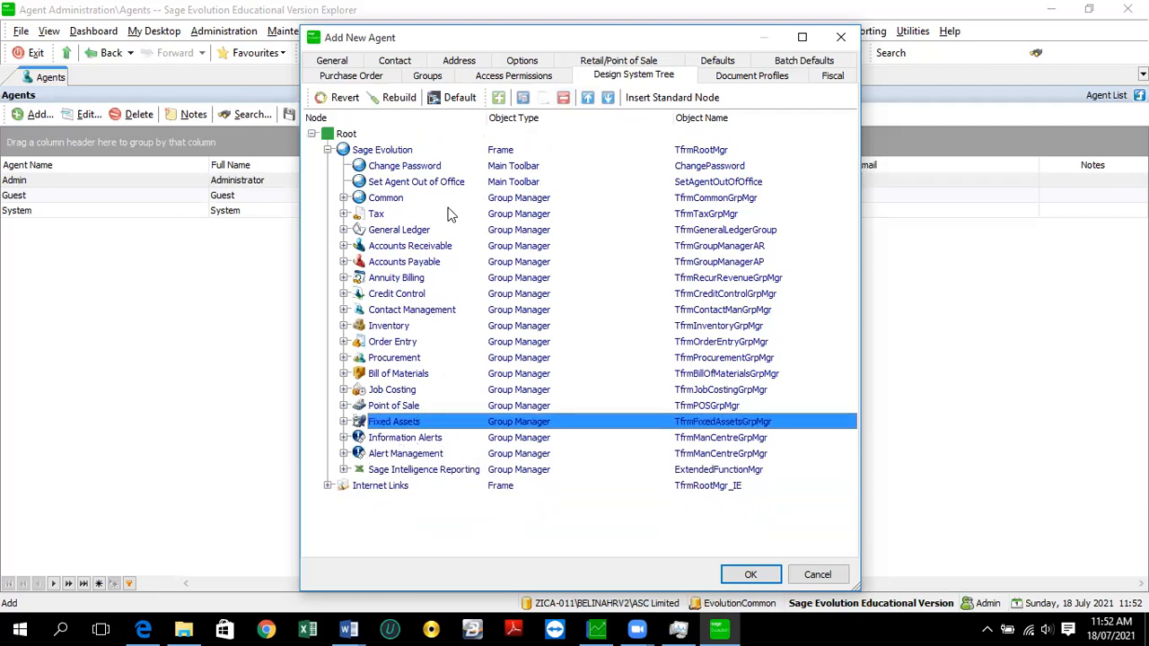
pyautogui.click(563, 99)
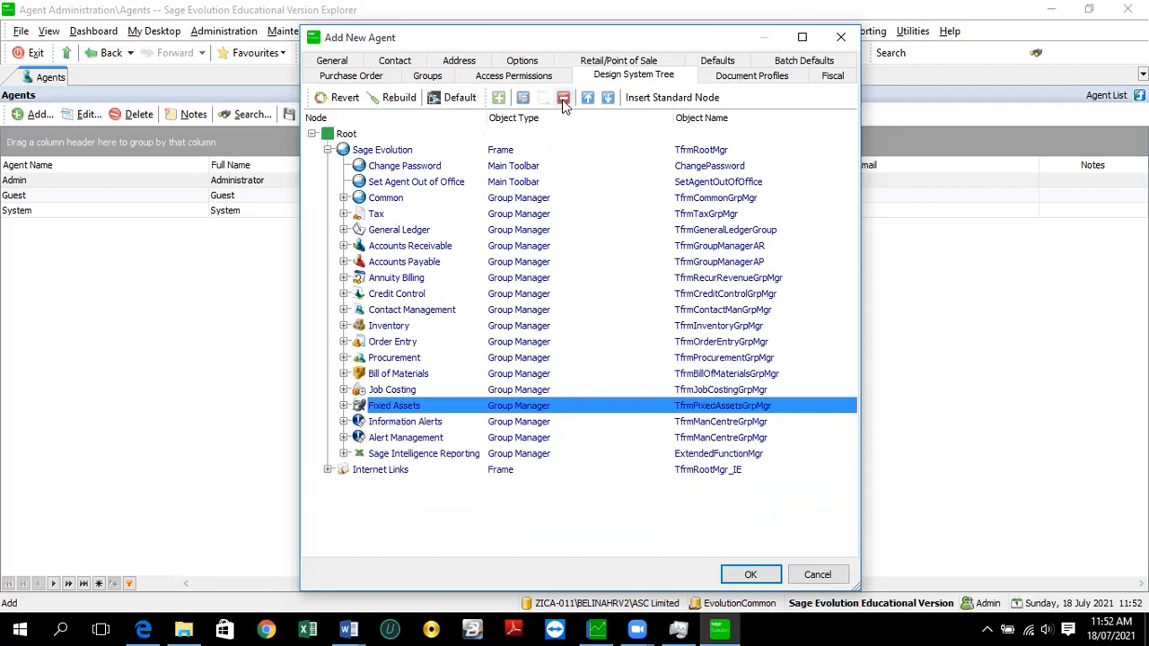
pyautogui.click(413, 309)
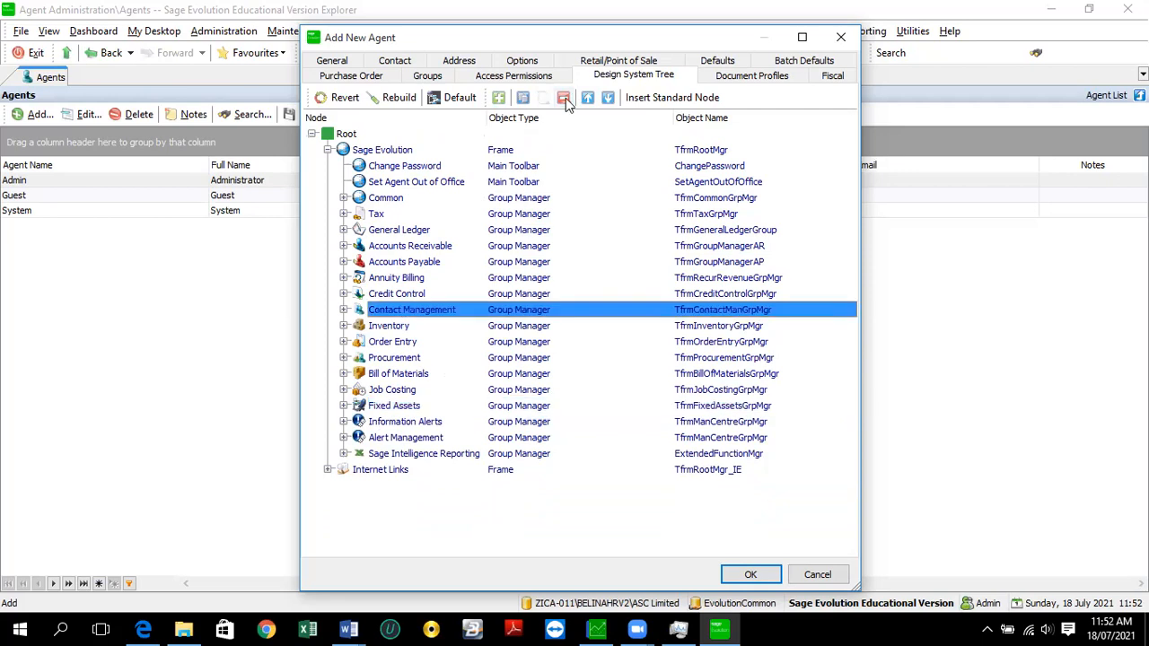
pyautogui.click(564, 98)
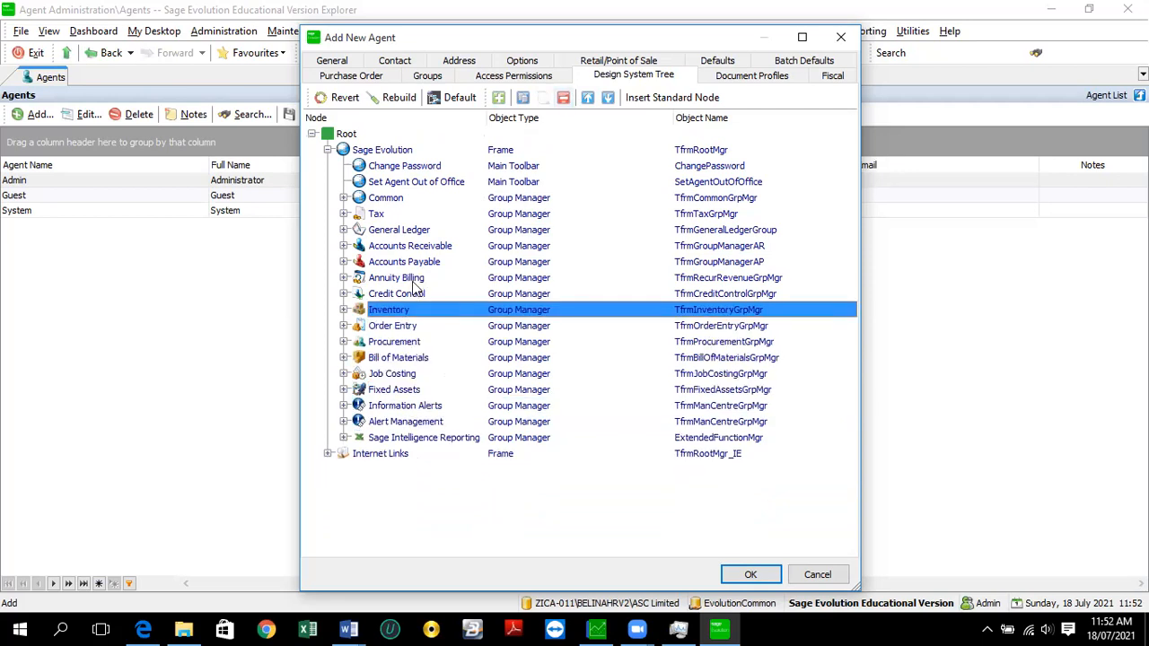
pyautogui.click(416, 281)
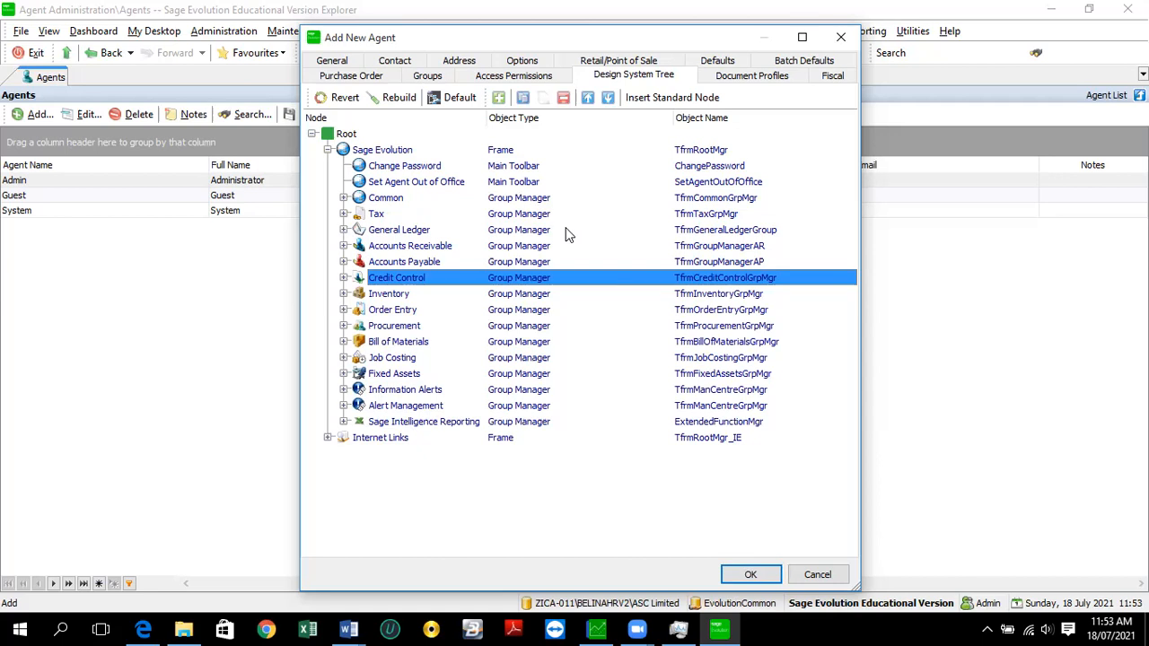
# - Accept the Add New Agent dialog with OK to save the agent's trimmed system tree
pyautogui.click(751, 575)
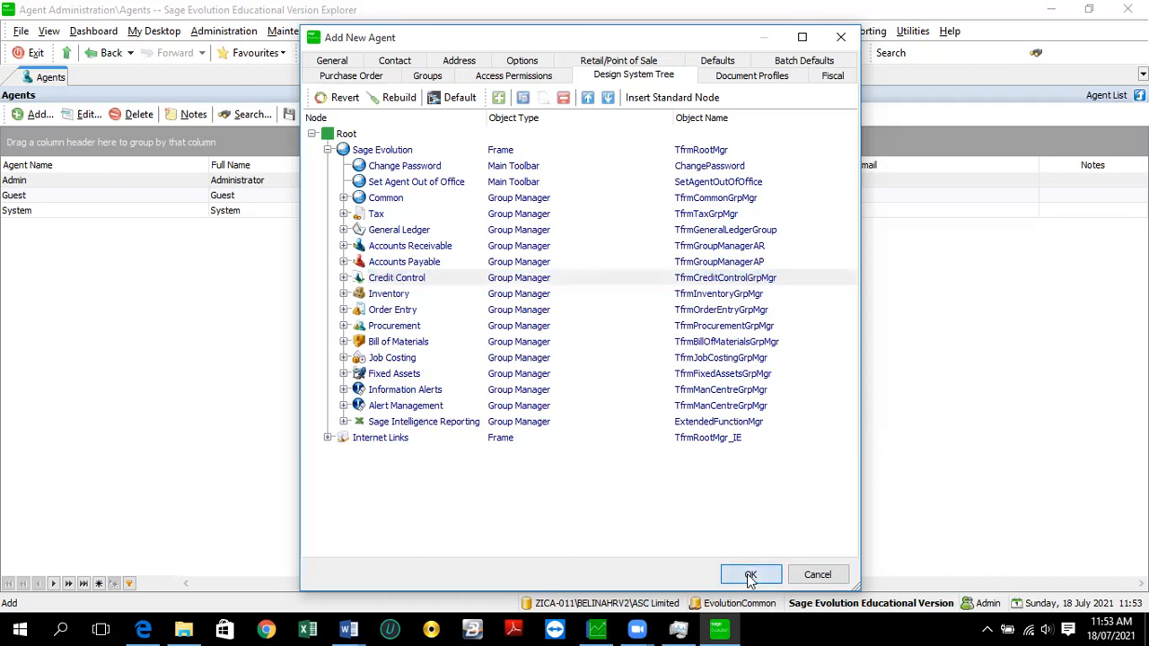
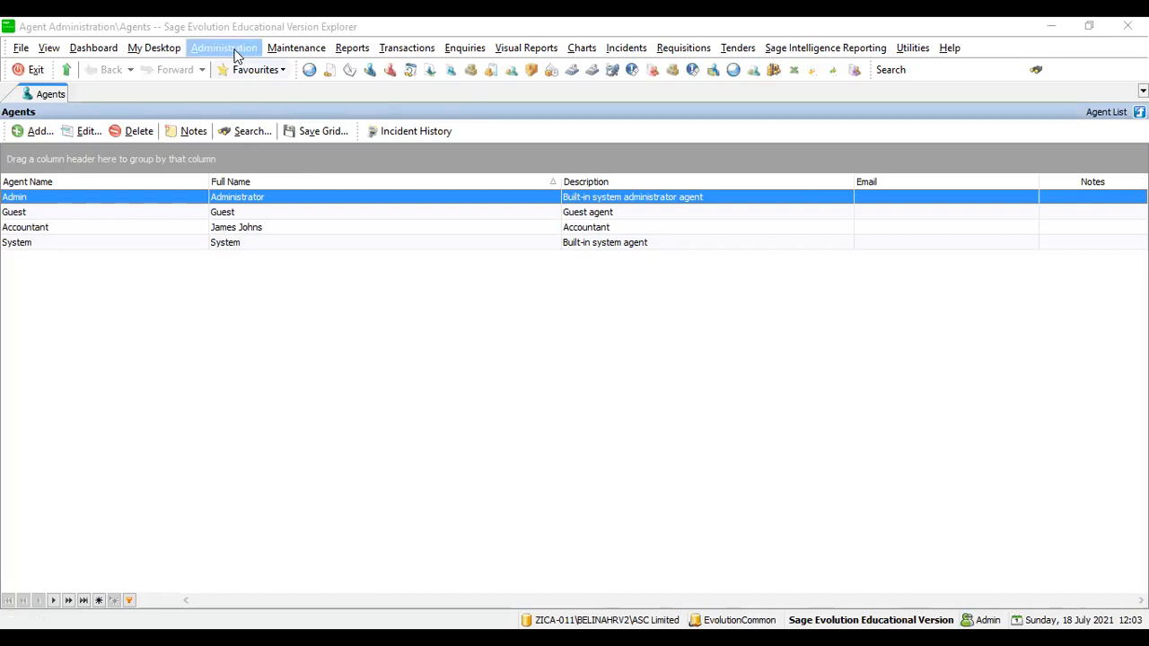
# - Open the Administration menu, then show the Maintenance module list over the Agents list
pyautogui.click(224, 48)
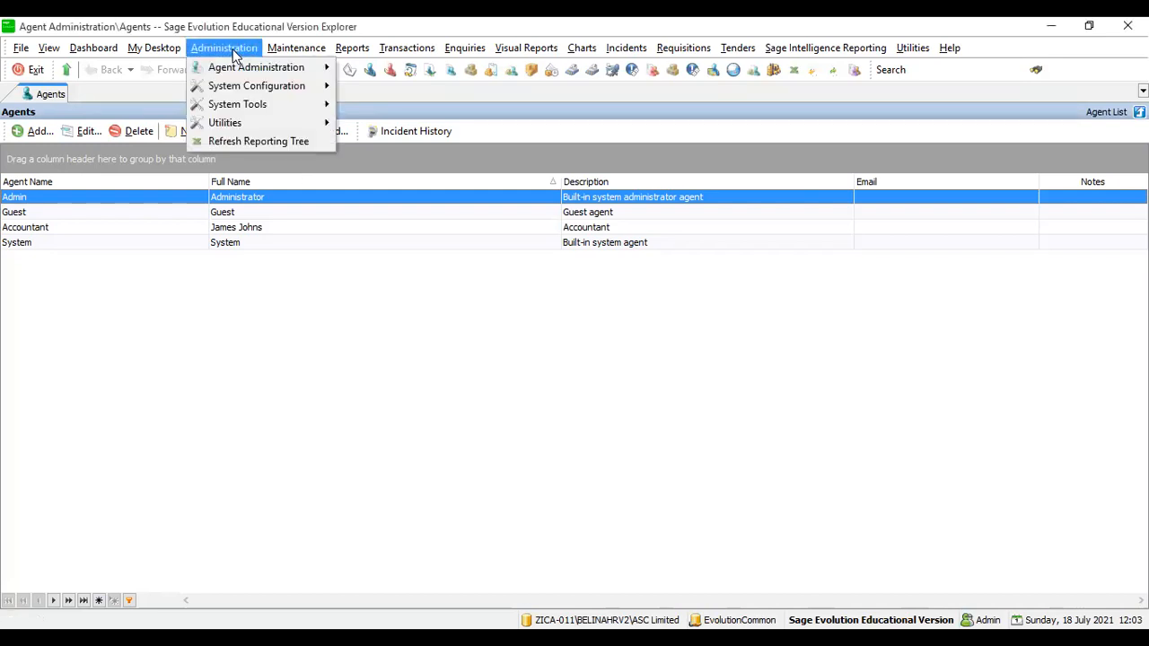
pyautogui.moveTo(241, 68)
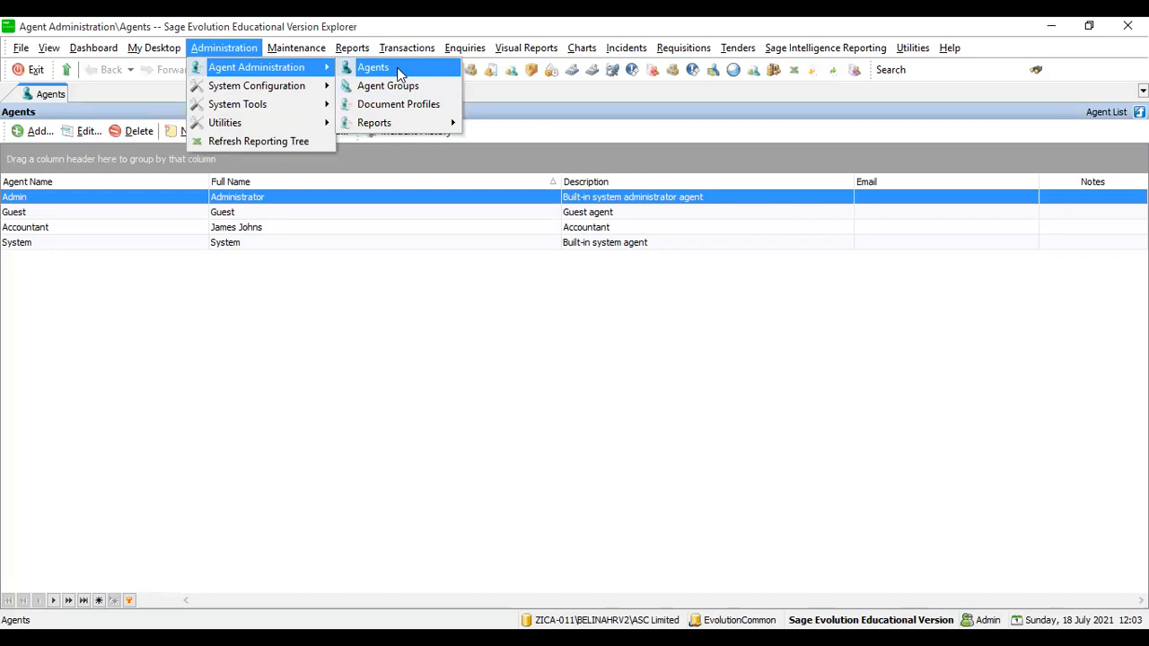
pyautogui.click(289, 50)
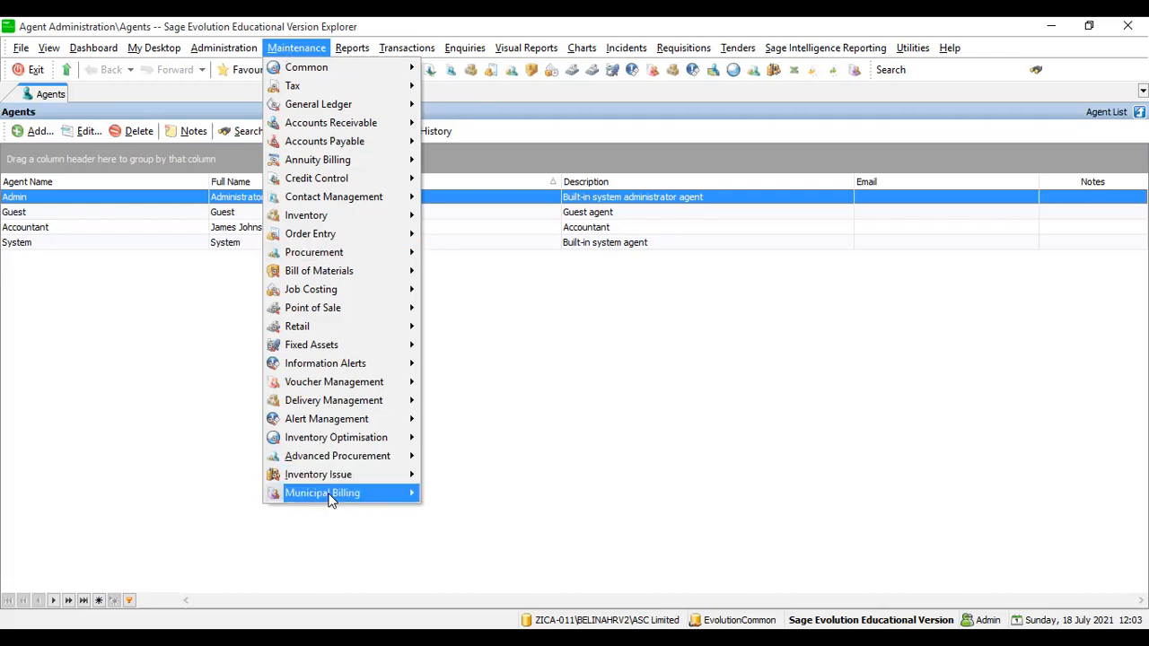
# - Browse the Maintenance submenus until Common shows AutoText, Banks and Branches
pyautogui.moveTo(329, 500)
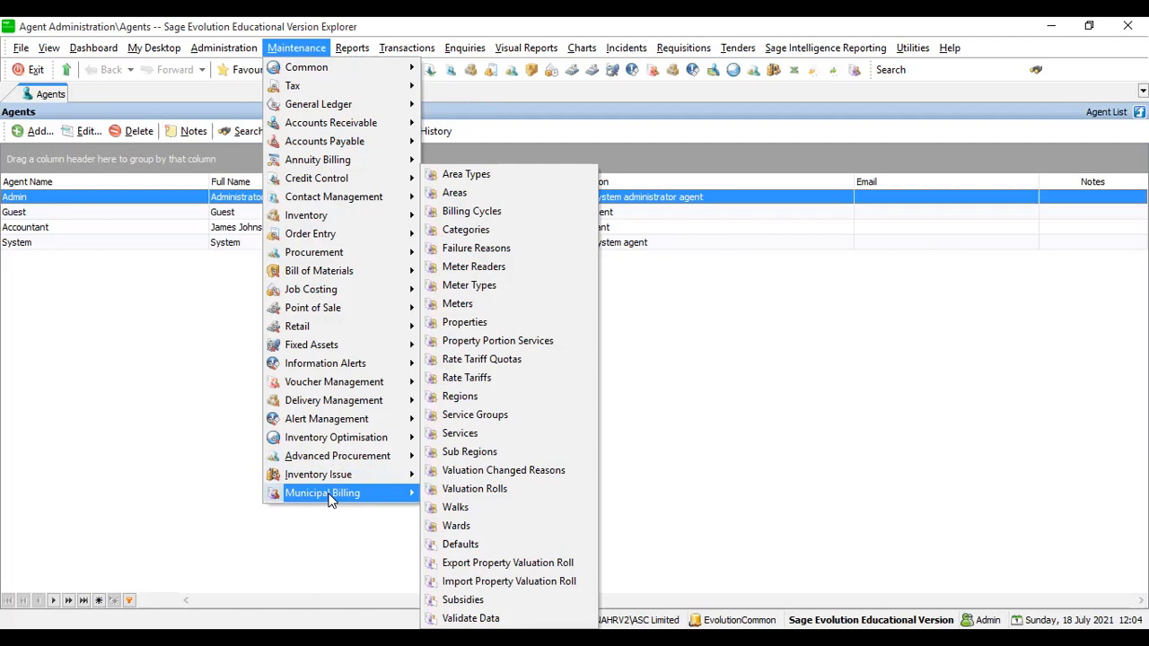
pyautogui.moveTo(309, 71)
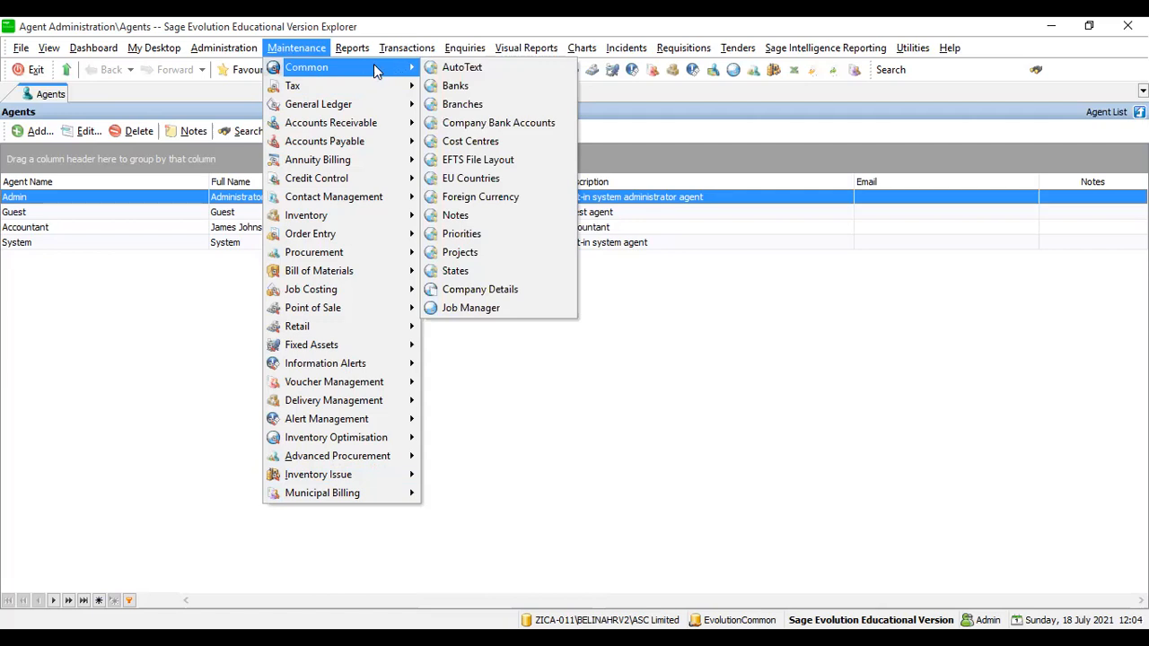
pyautogui.moveTo(354, 87)
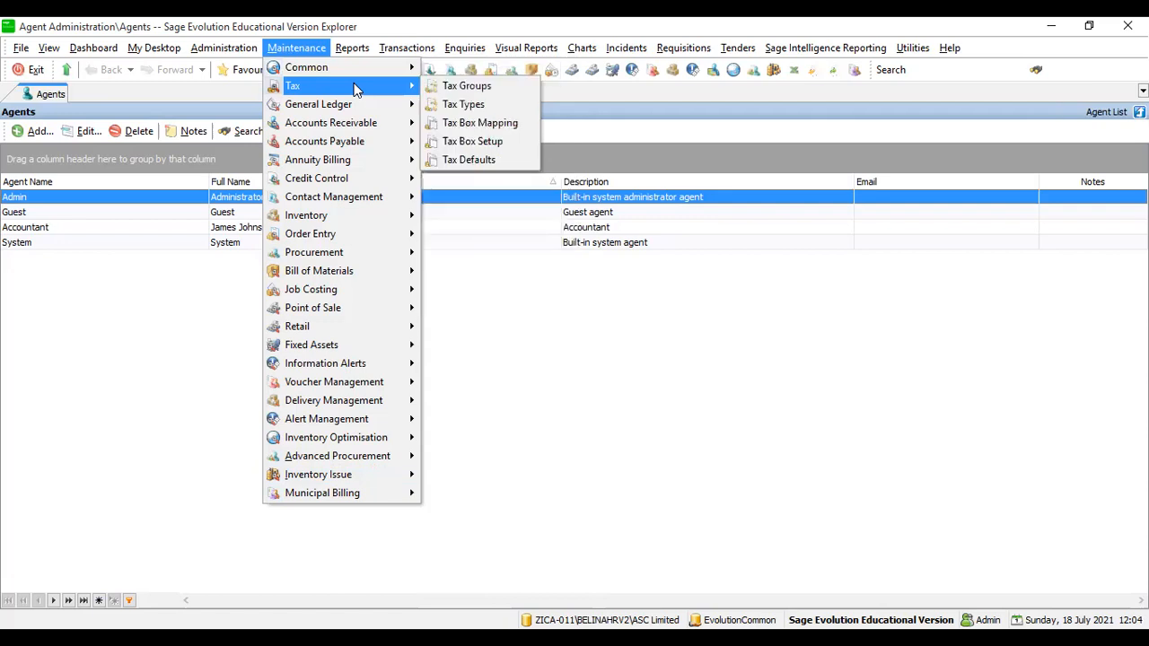
pyautogui.moveTo(344, 110)
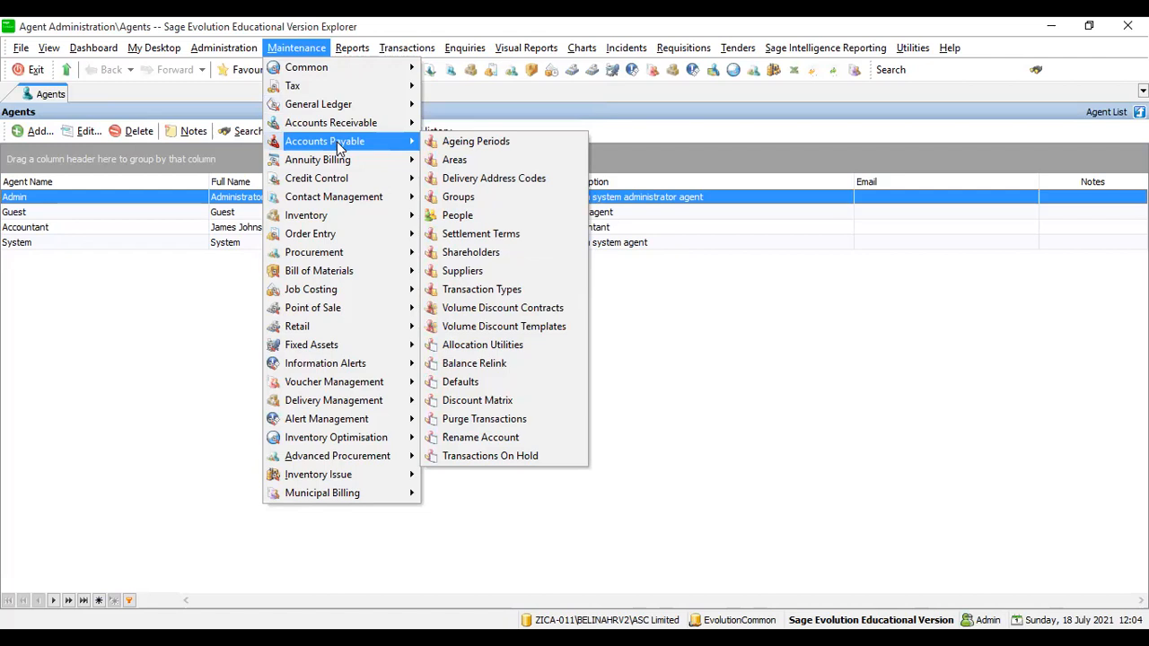
pyautogui.moveTo(327, 167)
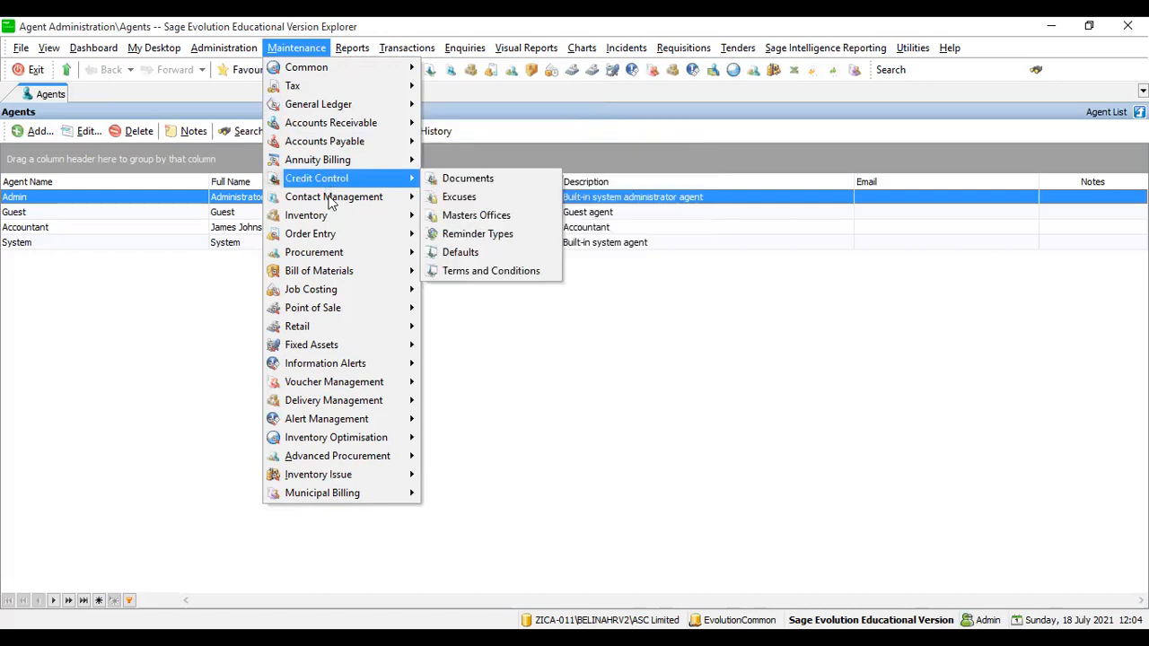
pyautogui.moveTo(326, 221)
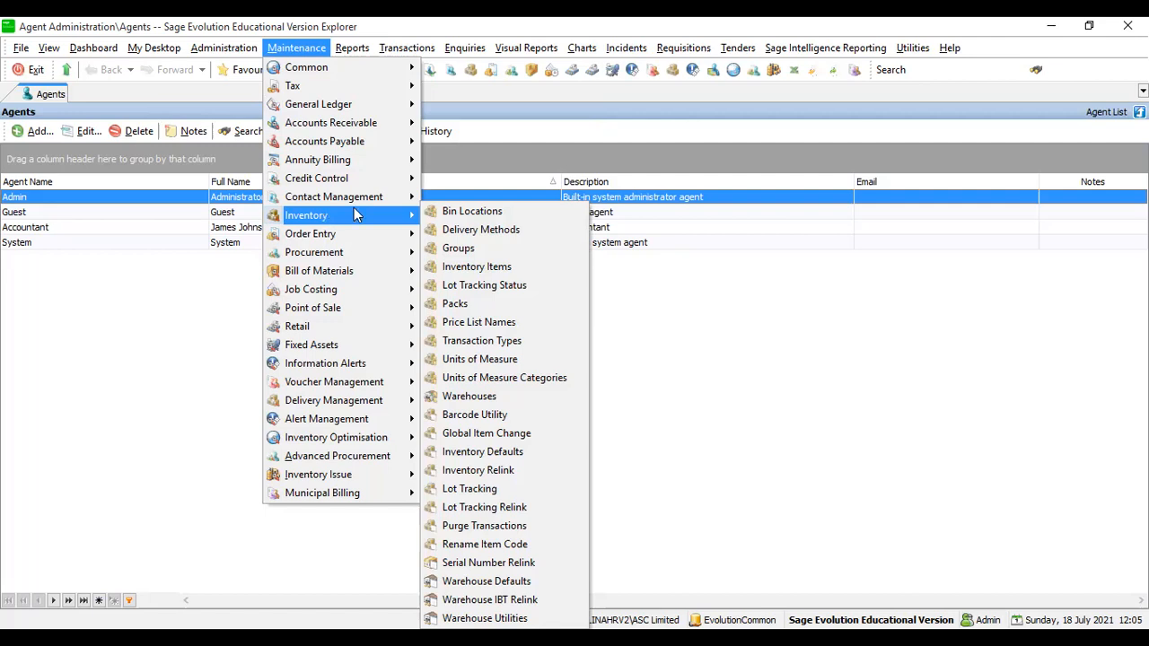
pyautogui.moveTo(387, 79)
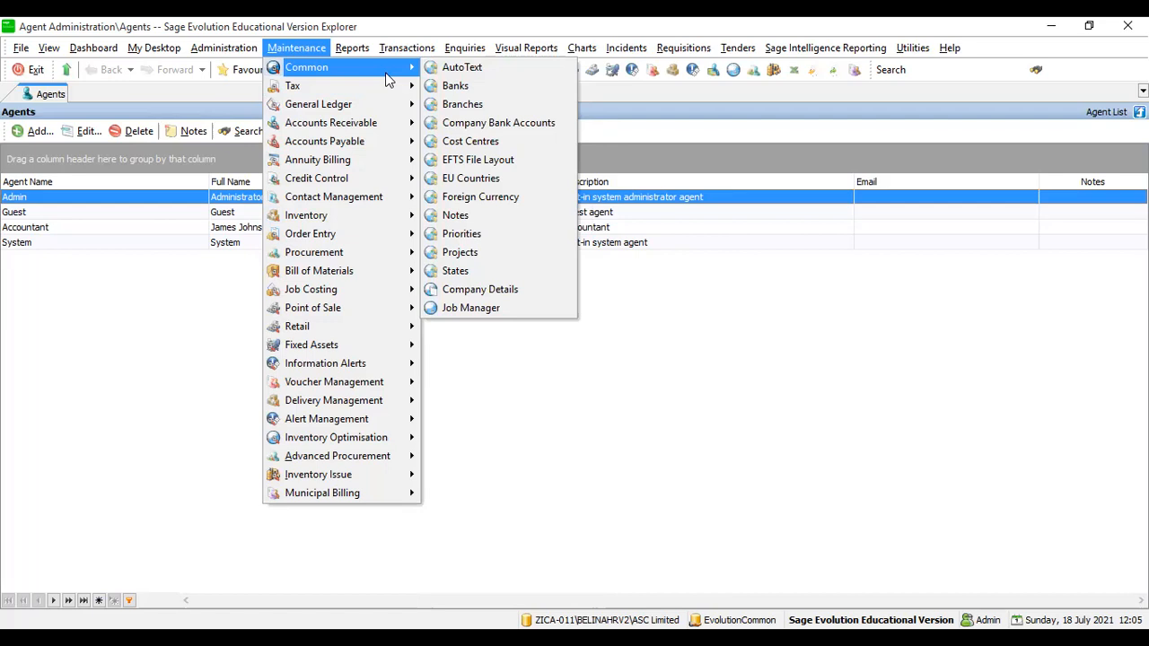
# - Open the AutoText list from Maintenance > Common and close the reopened Maintenance menu
pyautogui.click(467, 70)
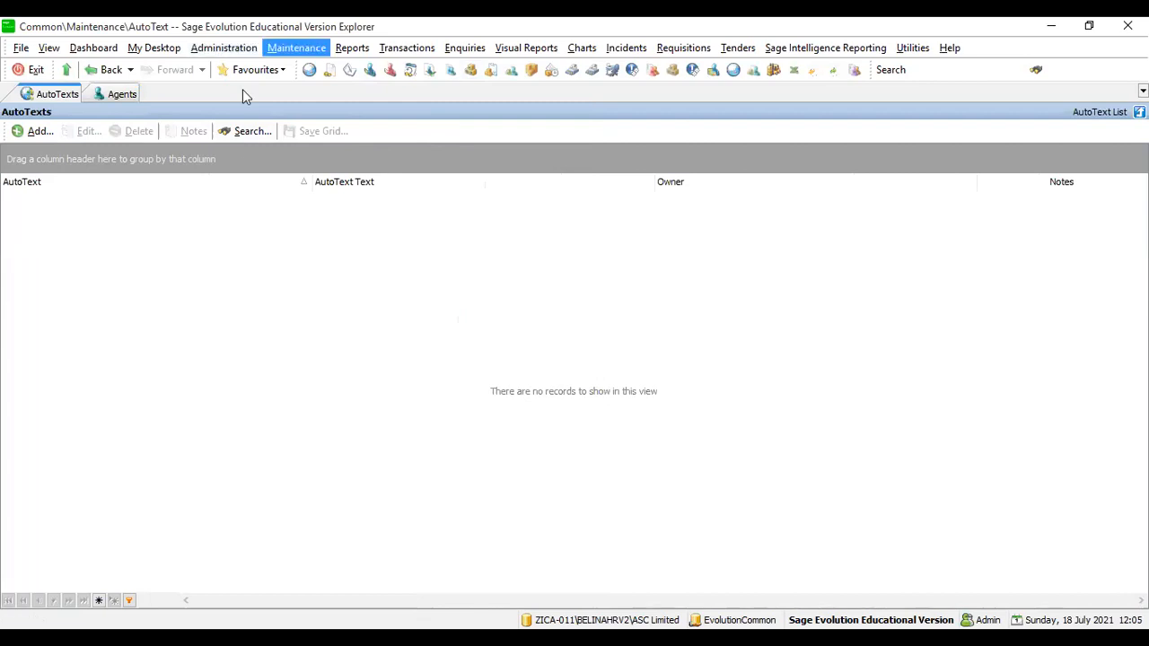
pyautogui.click(296, 47)
pyautogui.moveTo(313, 71)
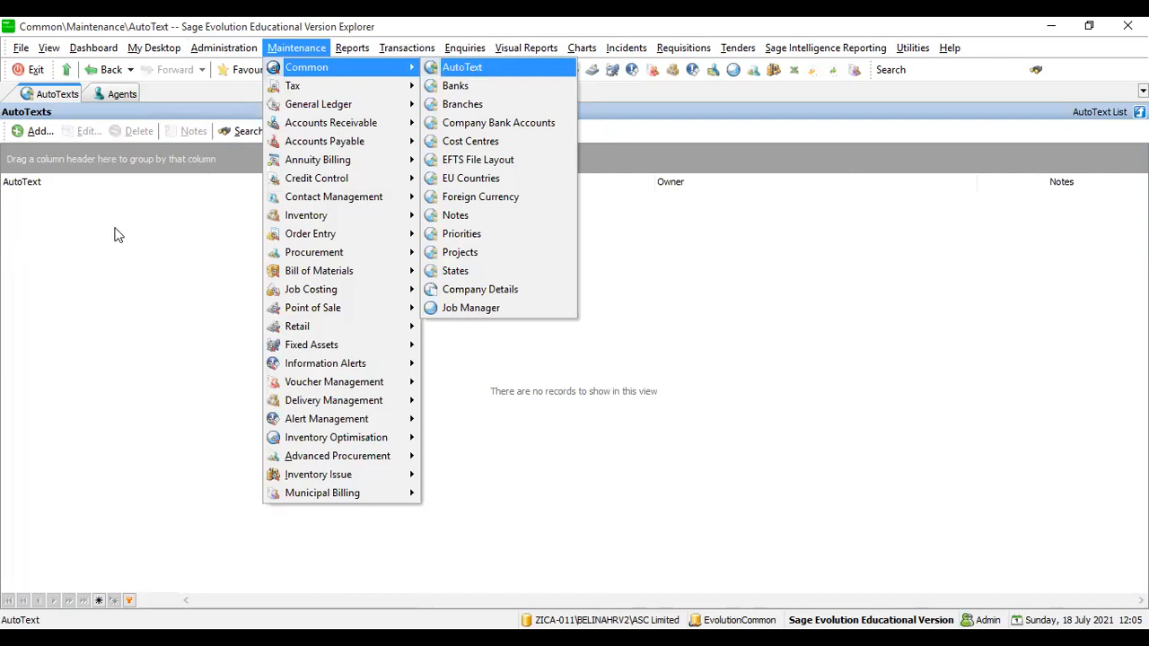
pyautogui.click(50, 182)
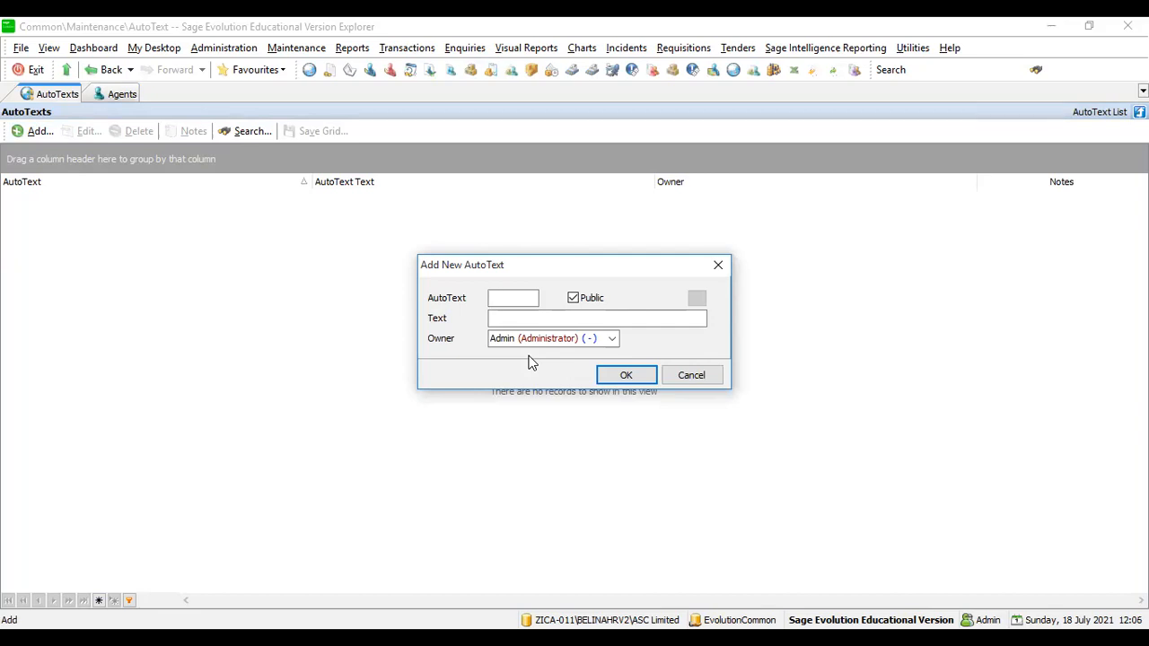
# - Create the AutoText entry PMT with the expansion text 'Payment'
pyautogui.write('pmt')
pyautogui.press('BackSpace')
pyautogui.press('BackSpace')
pyautogui.press('BackSpace')
pyautogui.write('MP')
pyautogui.press('BackSpace')
pyautogui.press('BackSpace')
pyautogui.write('PMT')
pyautogui.press('Tab')
pyautogui.click(495, 320)
pyautogui.write('Payment')
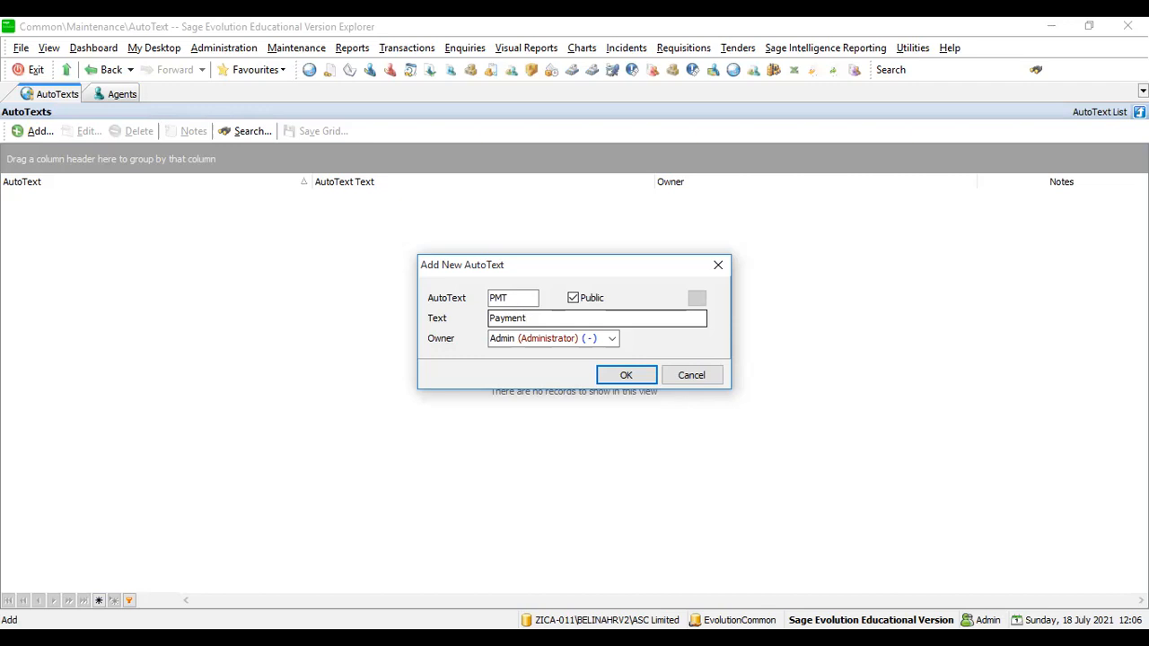
pyautogui.click(609, 380)
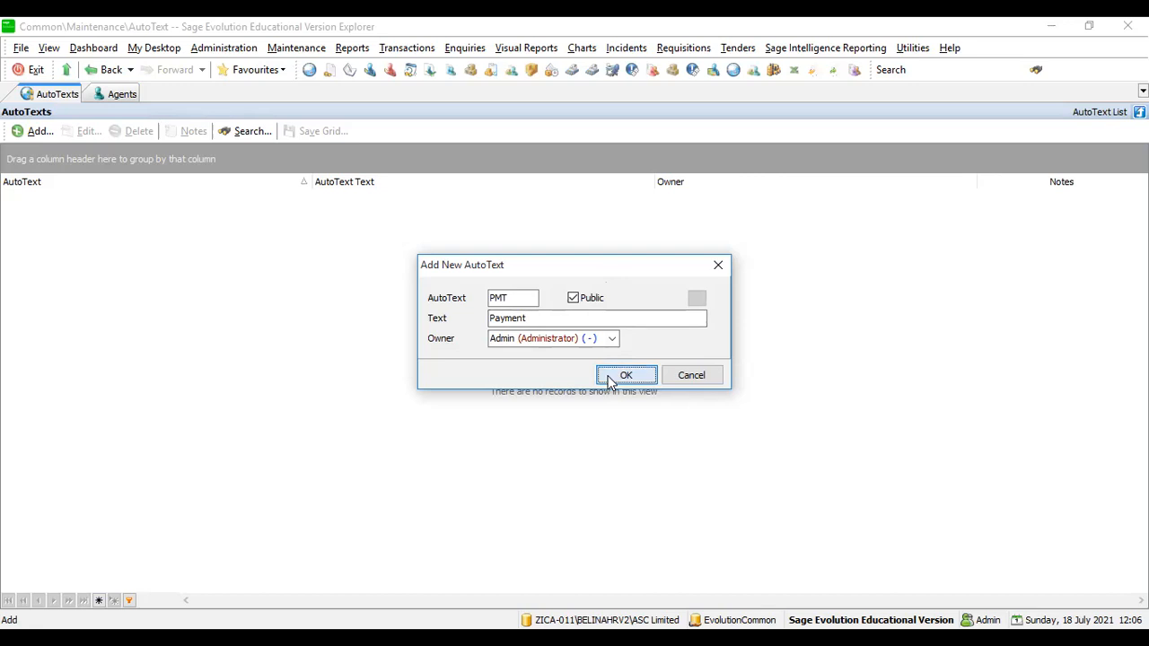
pyautogui.click(610, 378)
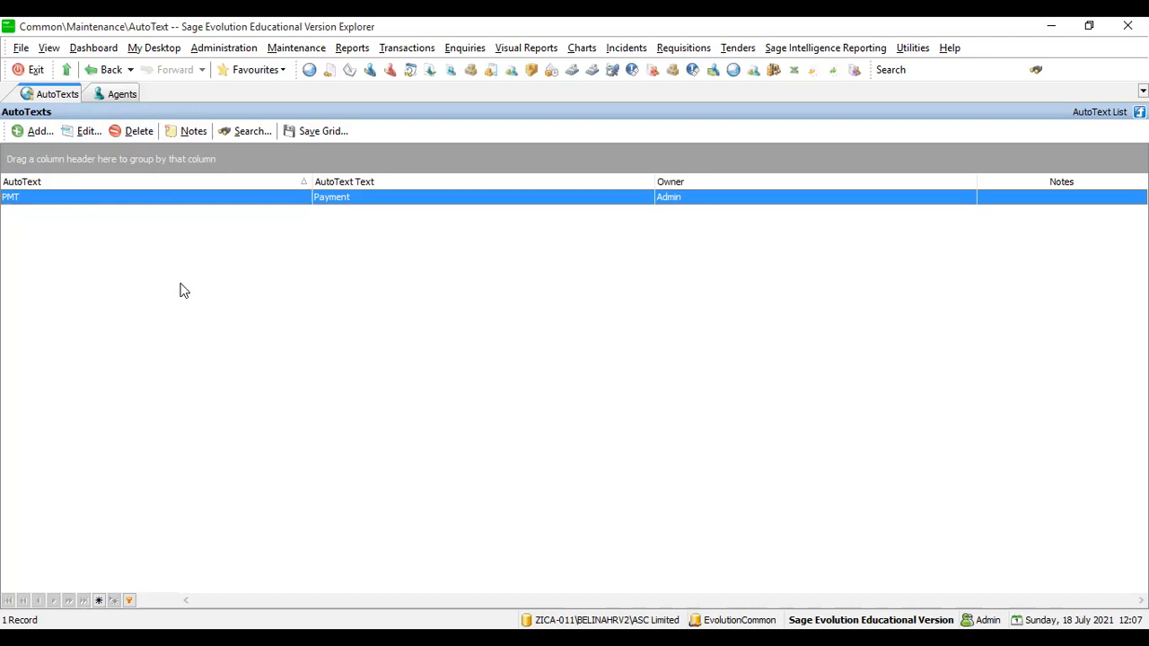
# - Reopen the Maintenance menu and show its Common submenu over the AutoText list
pyautogui.click(292, 49)
pyautogui.moveTo(300, 72)
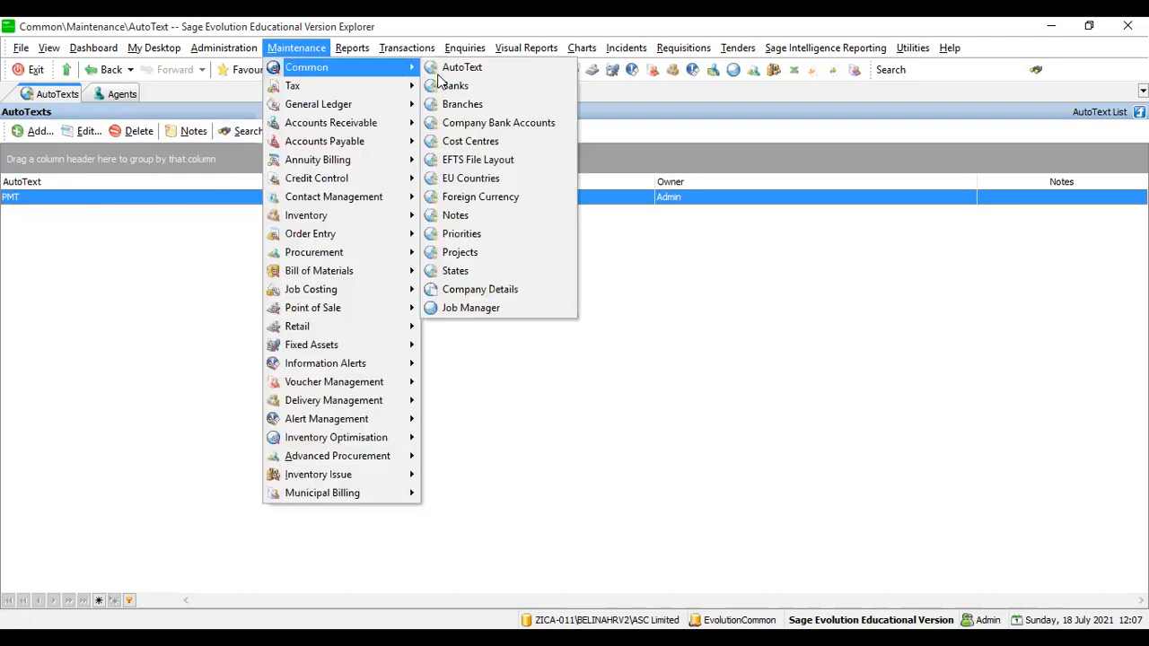
pyautogui.click(465, 85)
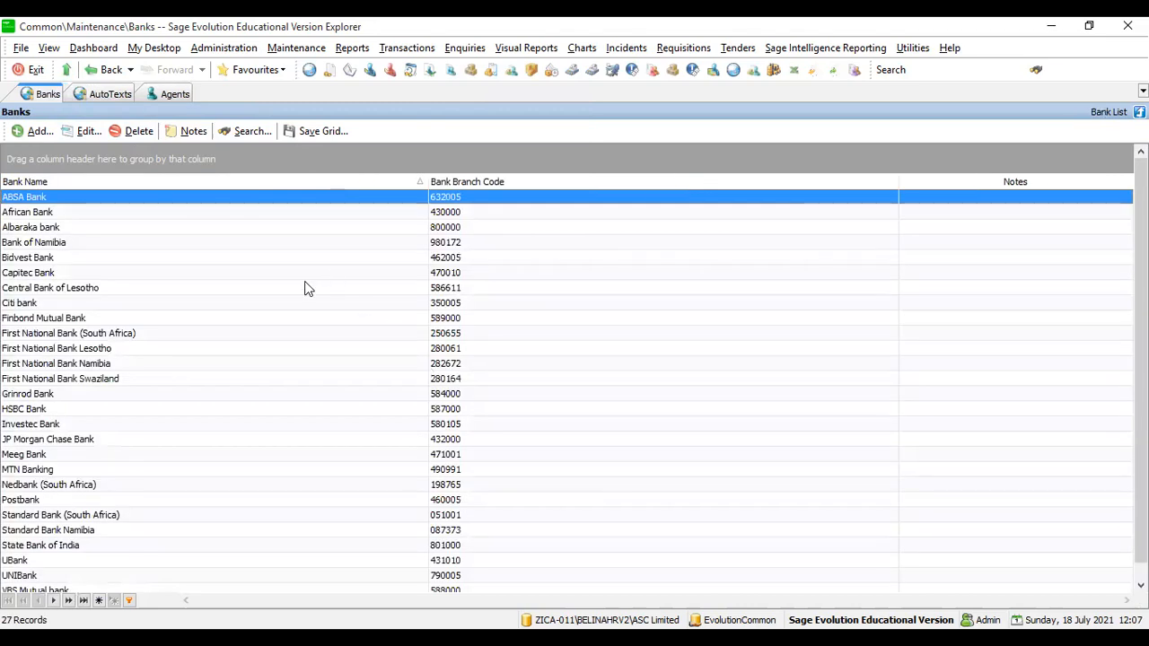
pyautogui.scroll(-1, 304, 364)
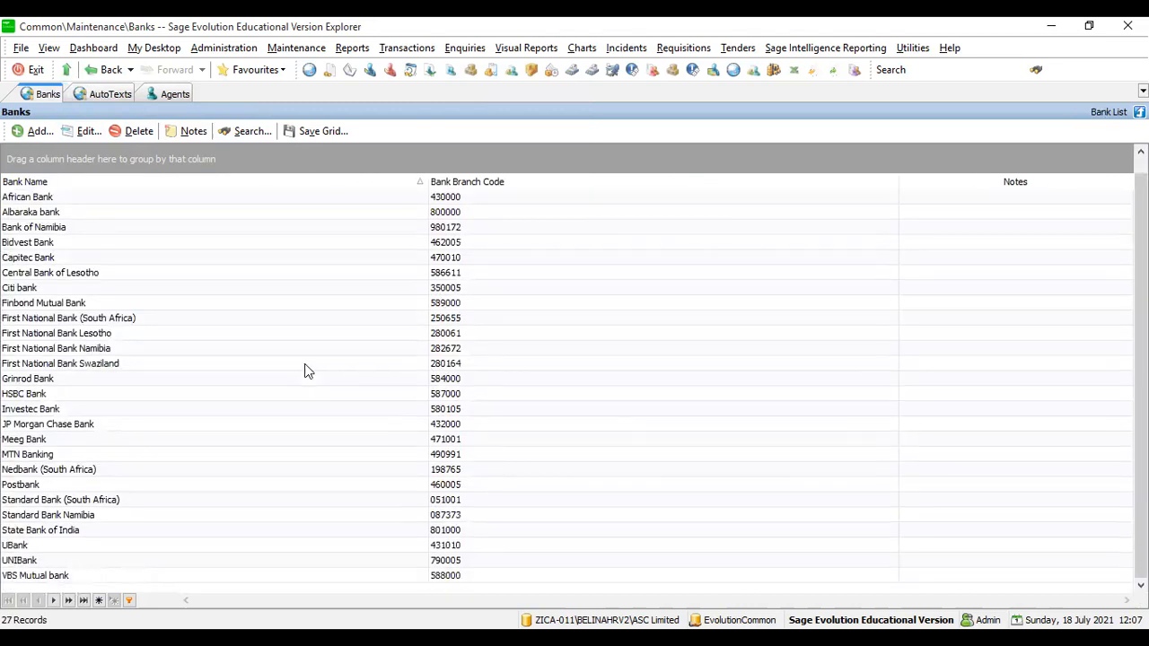
pyautogui.scroll(1, 305, 371)
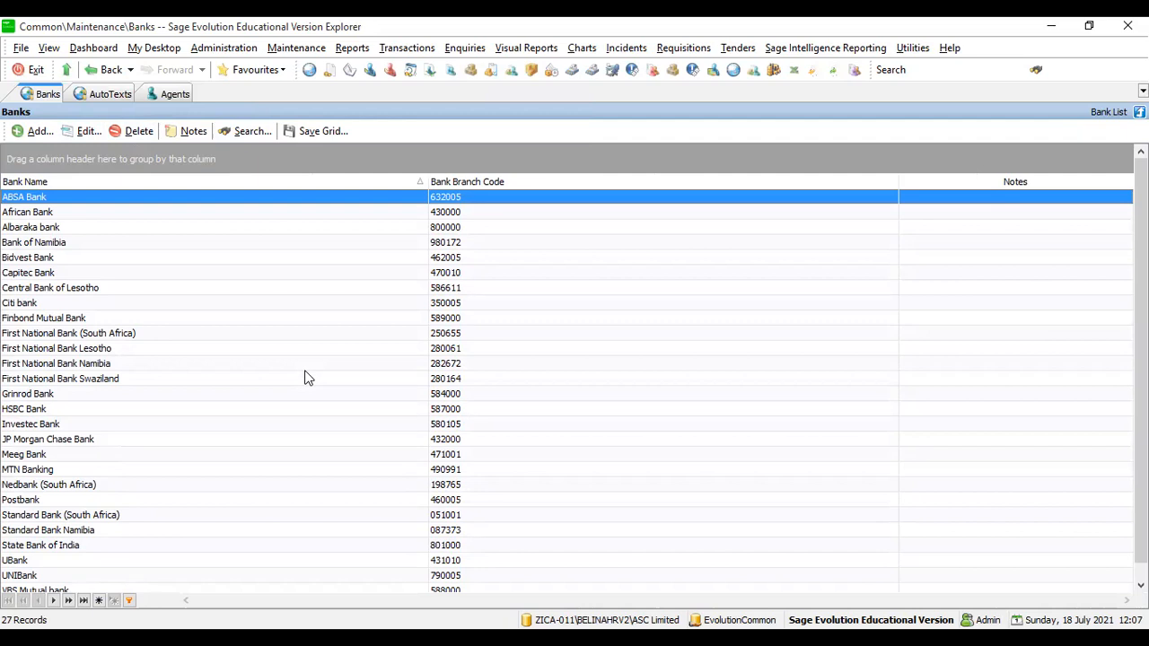
pyautogui.scroll(-1, 303, 379)
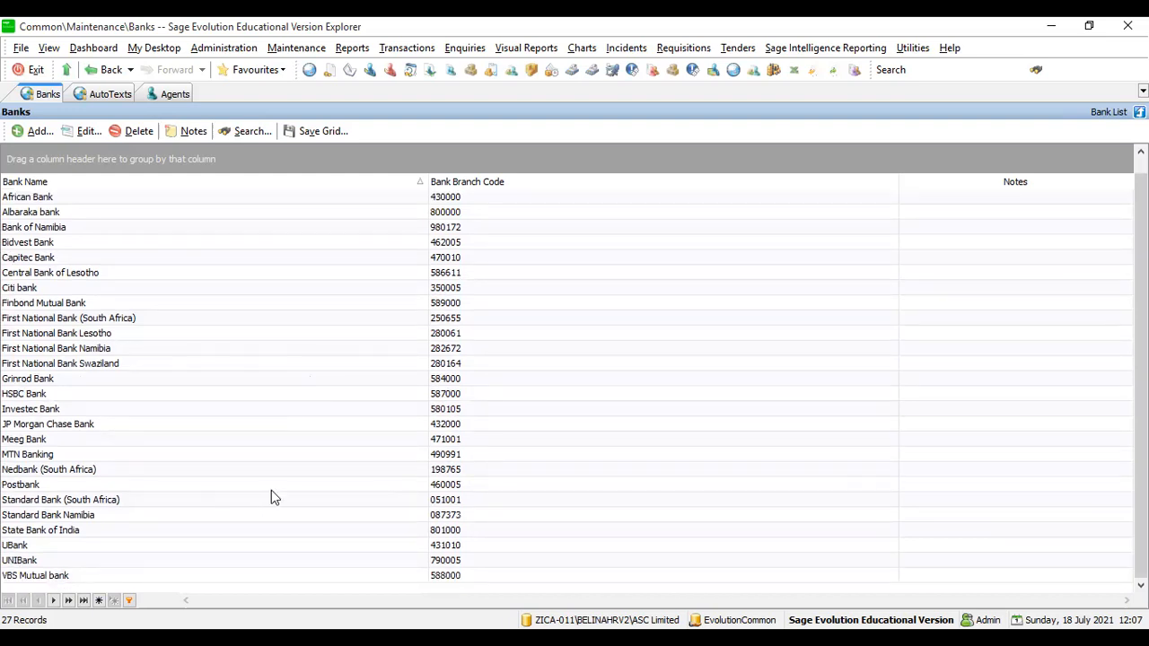
pyautogui.scroll(1, 272, 493)
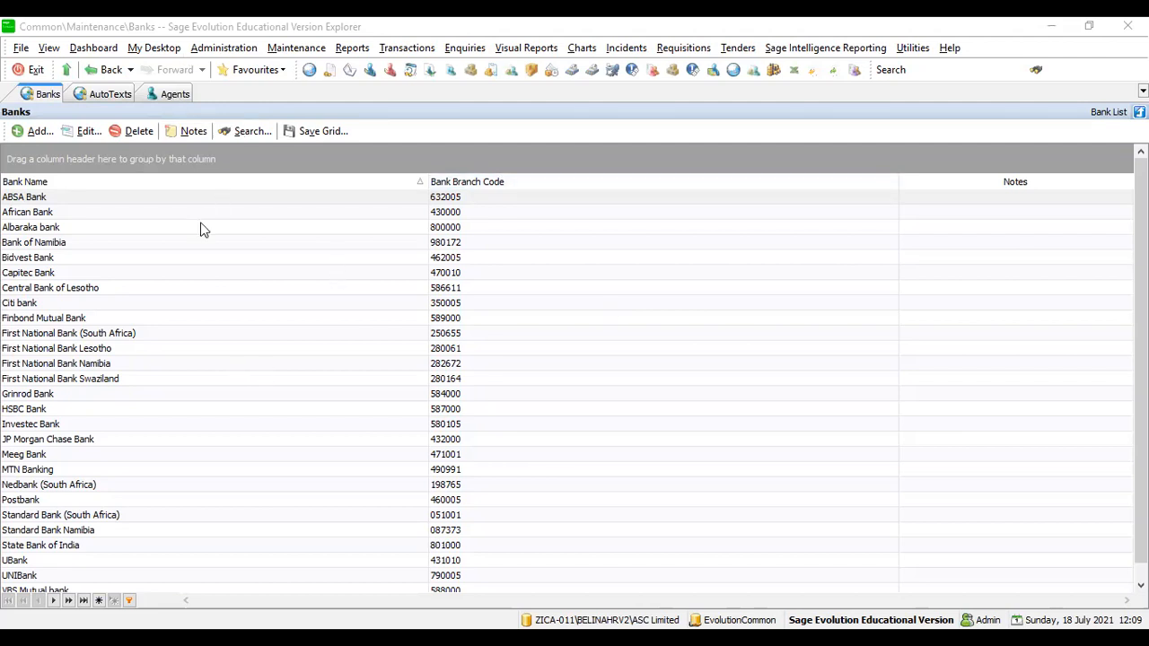
pyautogui.click(583, 256)
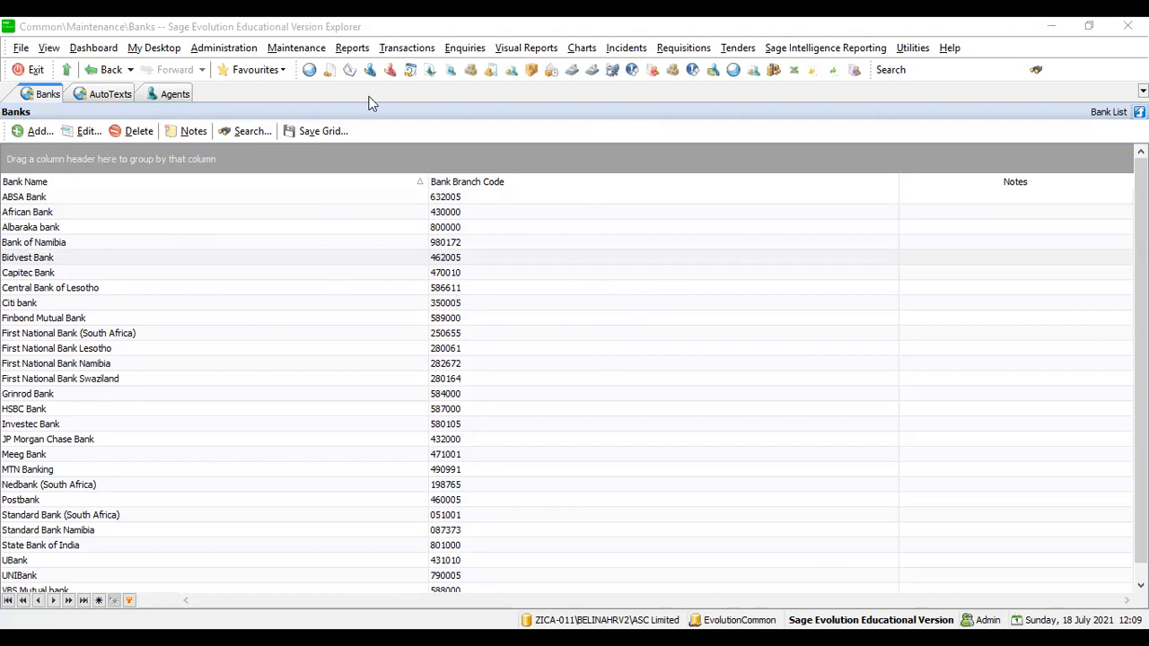
# - Reopen the Maintenance menu and browse its submenus to reach Common's AutoText option
pyautogui.click(298, 47)
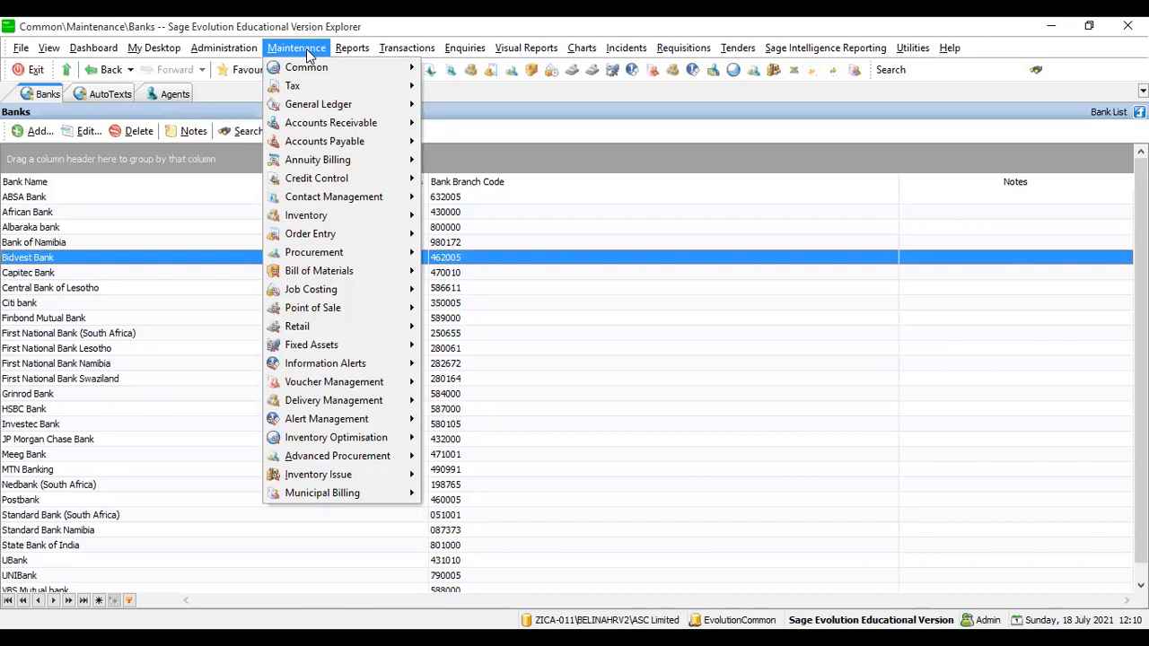
pyautogui.click(308, 54)
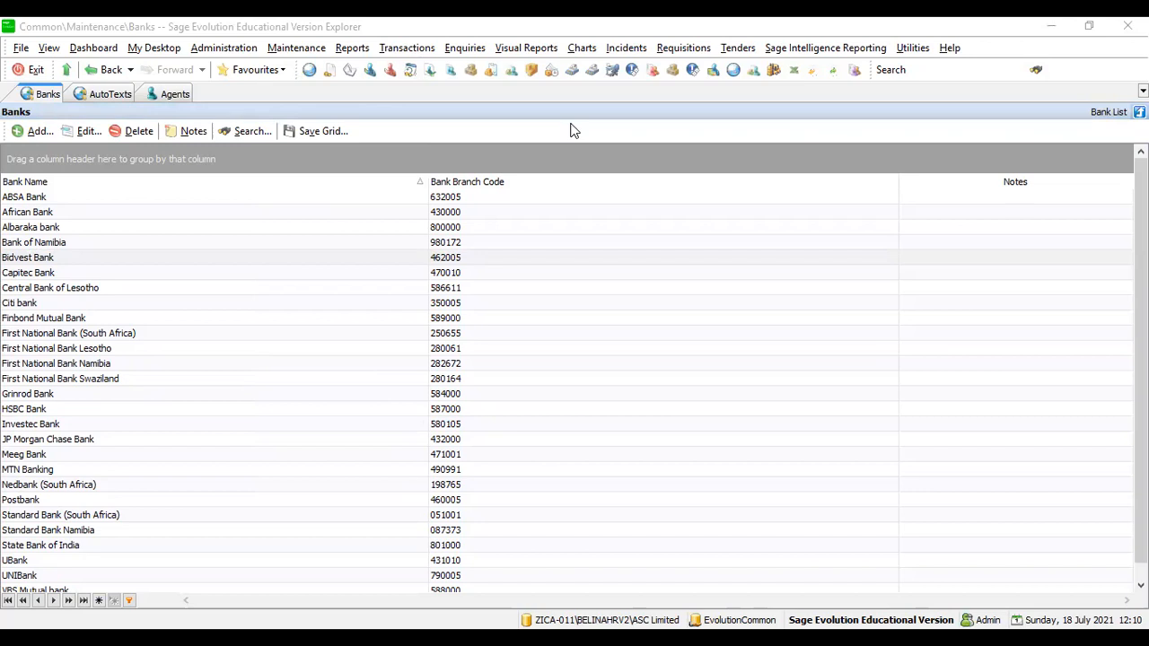
pyautogui.click(279, 50)
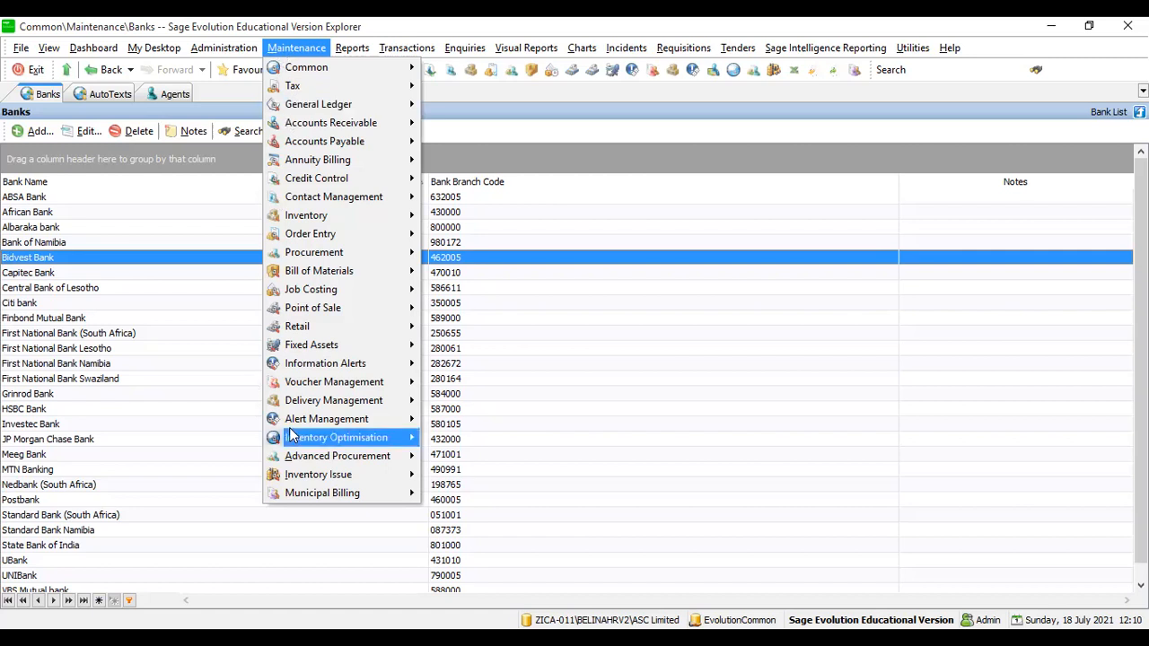
pyautogui.moveTo(290, 435)
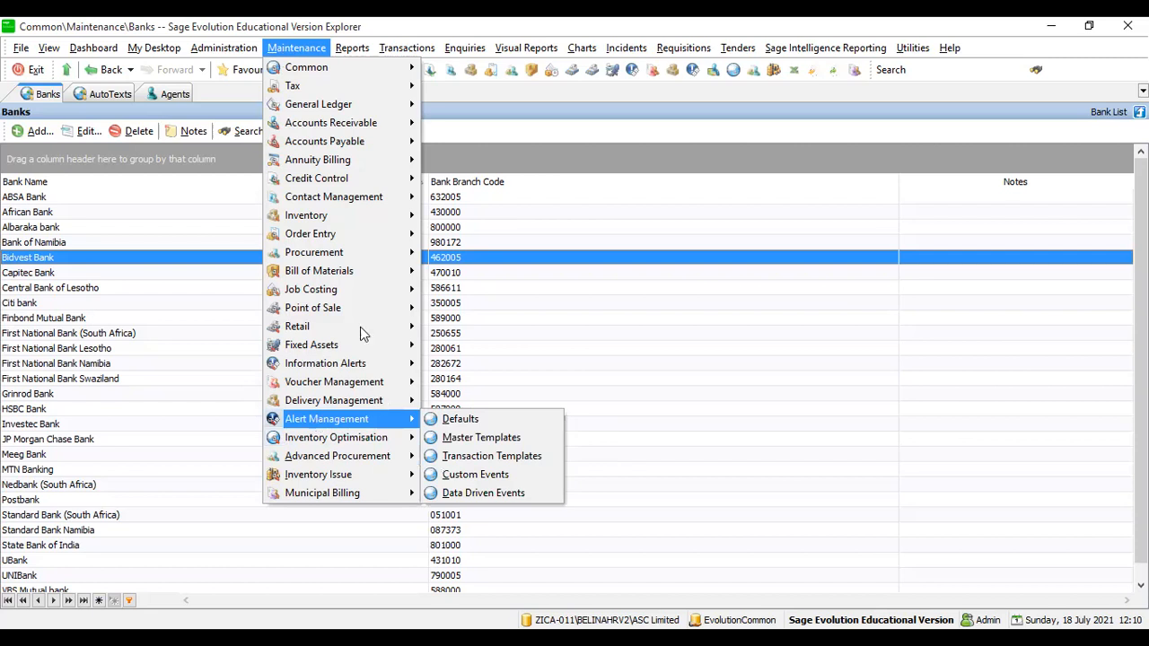
pyautogui.moveTo(357, 324)
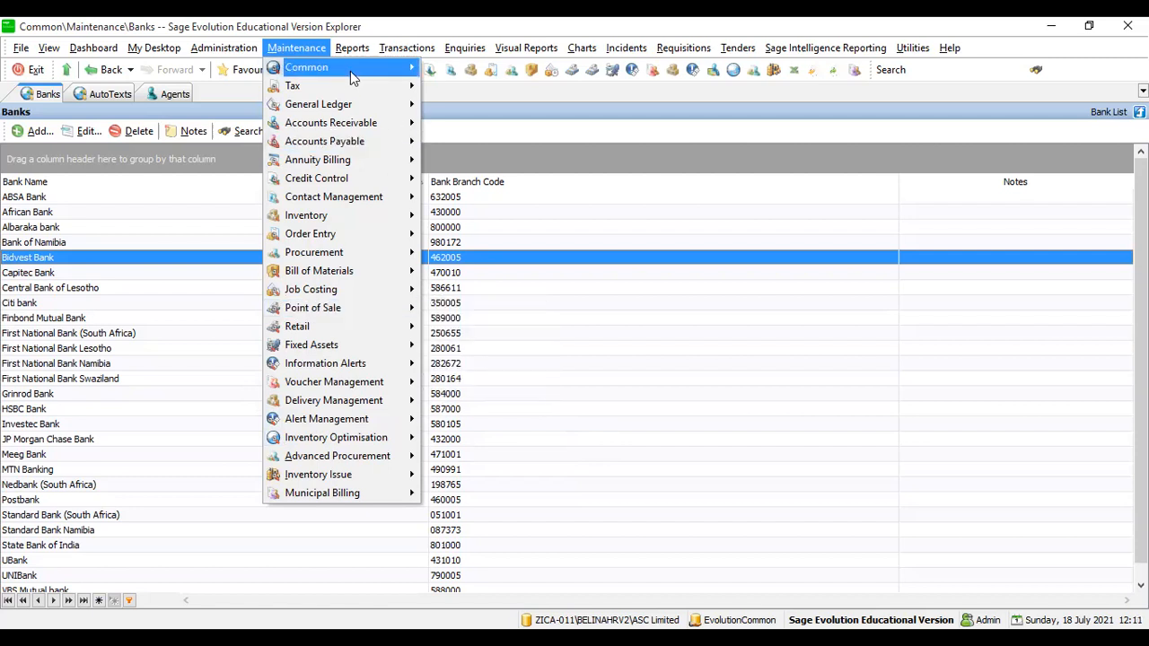
pyautogui.moveTo(350, 77)
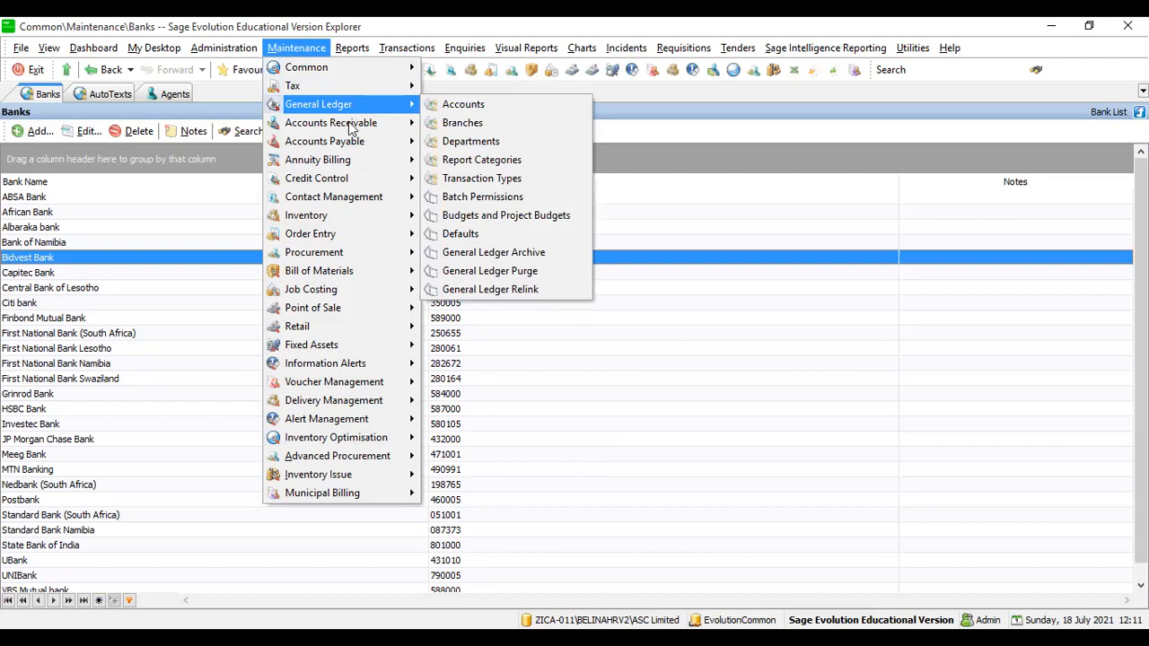
pyautogui.moveTo(352, 128)
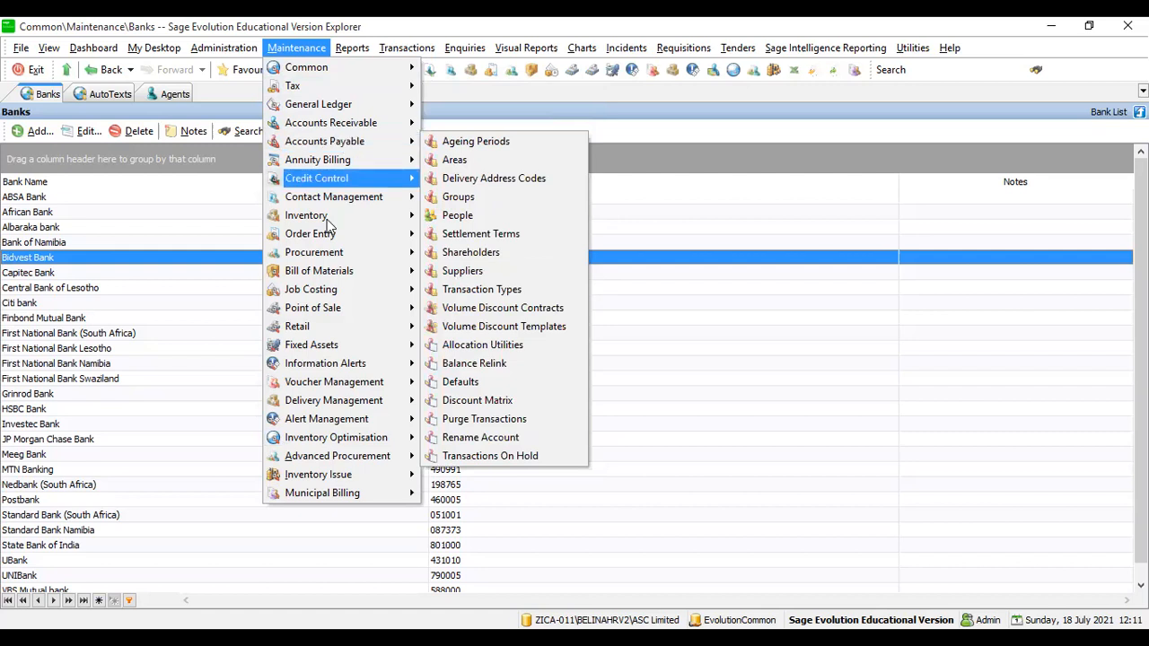
pyautogui.moveTo(328, 223)
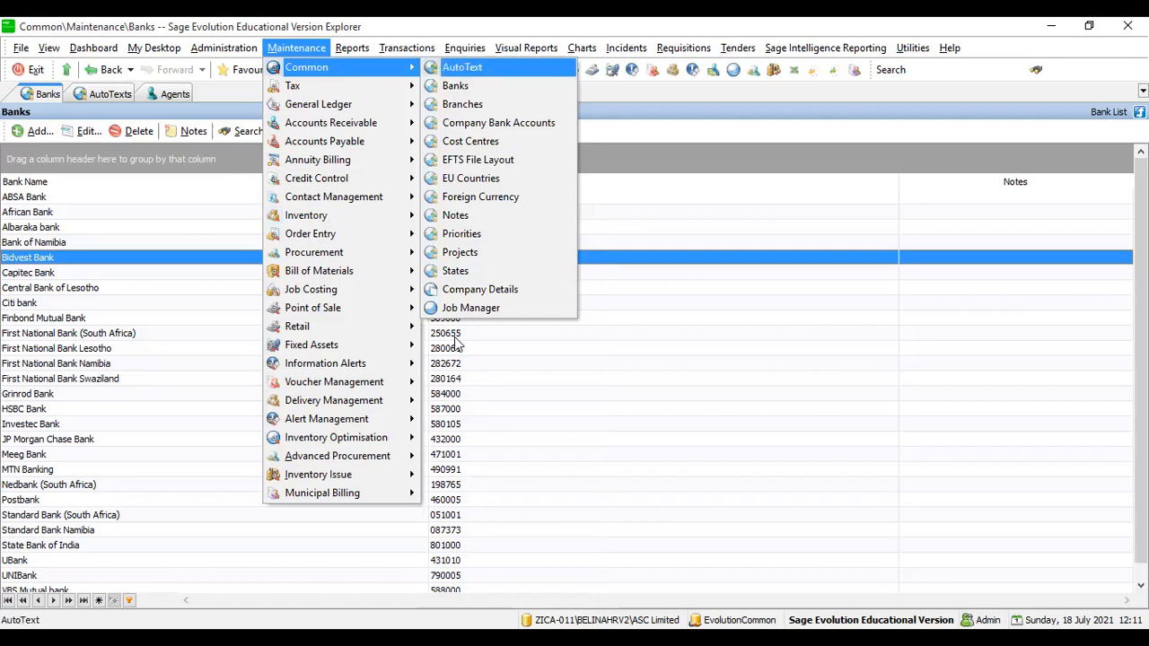
# - Open the AutoText list and delete the PMT 'Payment' entry, confirming with Yes
pyautogui.press('Return')
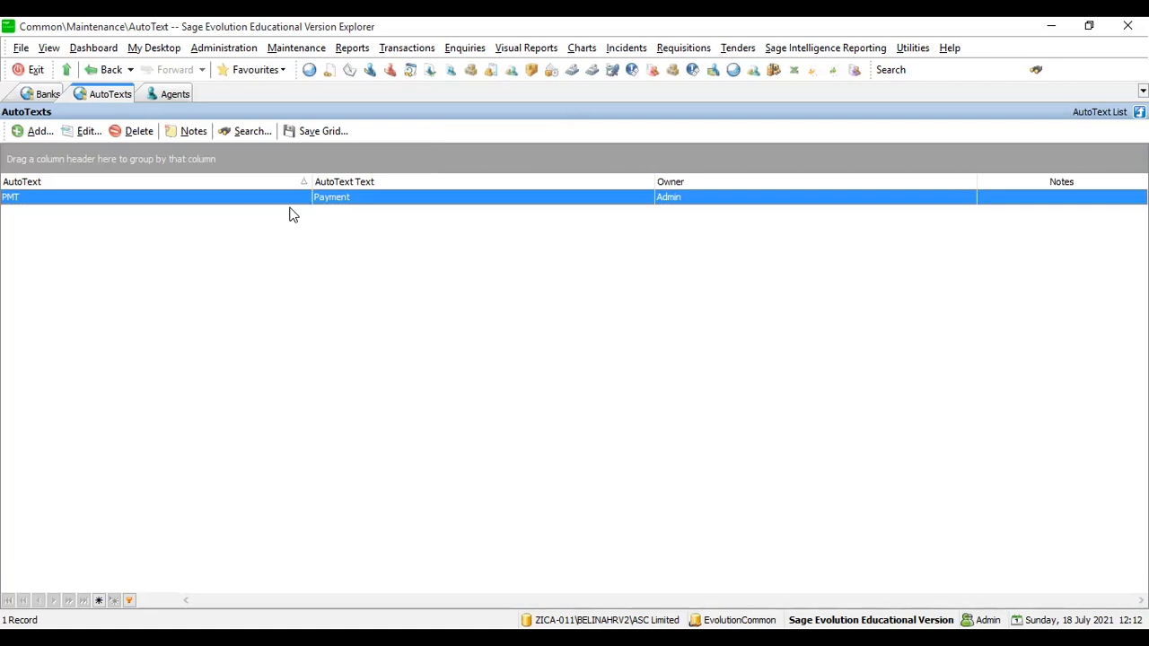
pyautogui.click(142, 131)
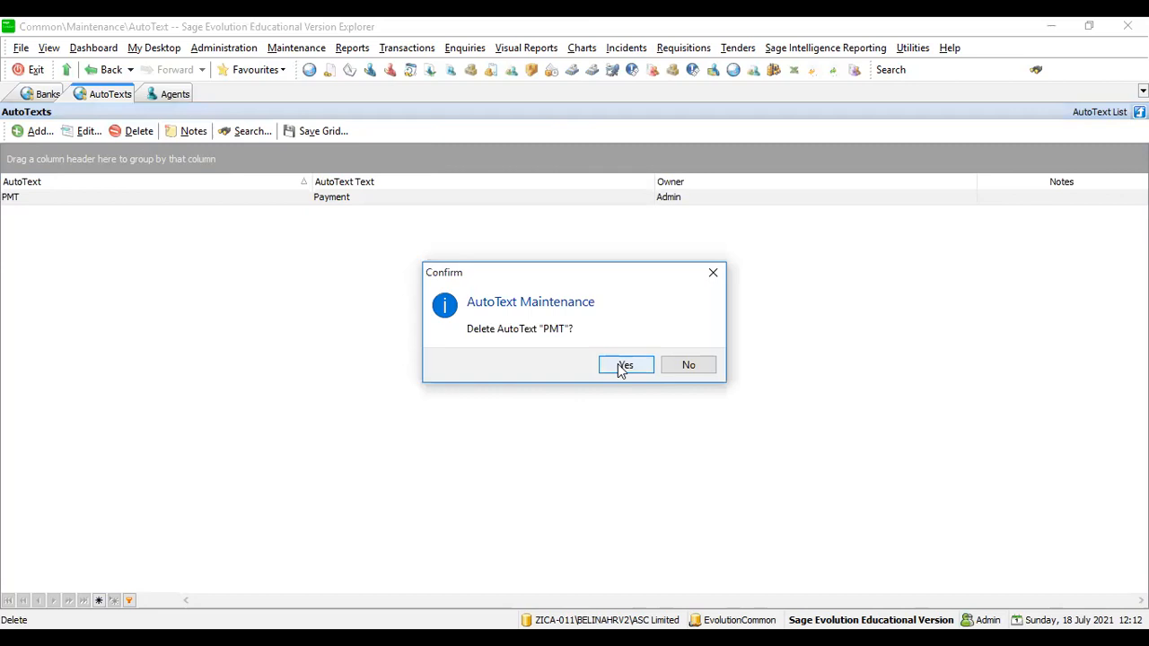
pyautogui.click(621, 368)
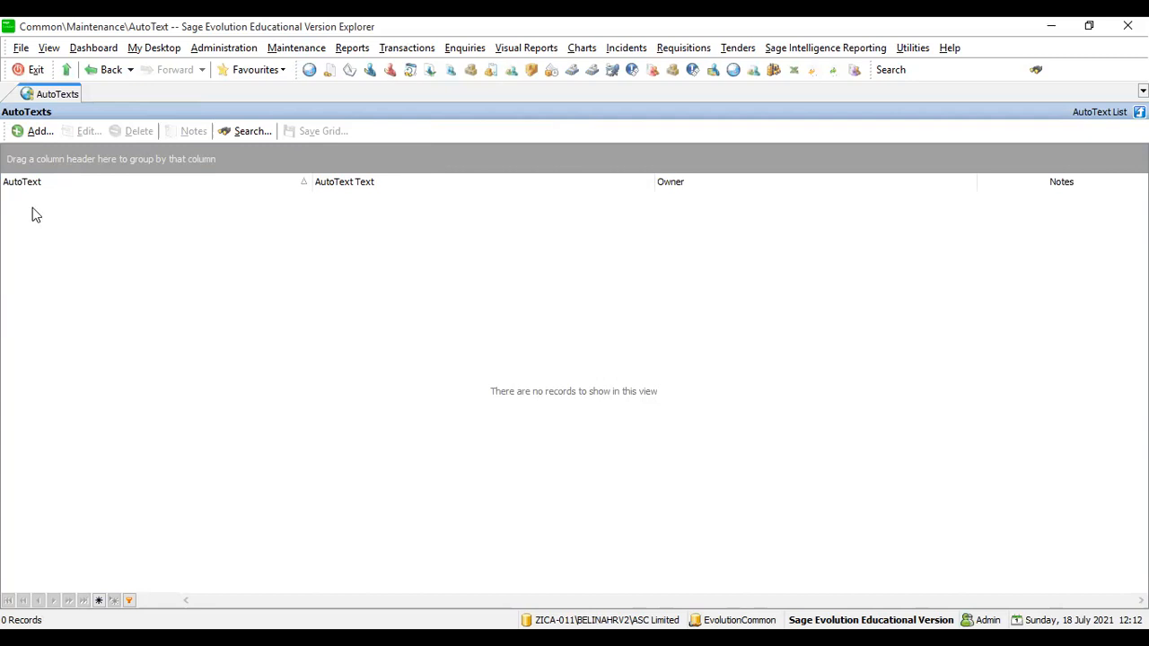
# - Add PMT back as an AutoText entry with the text 'Payment'
pyautogui.click(32, 131)
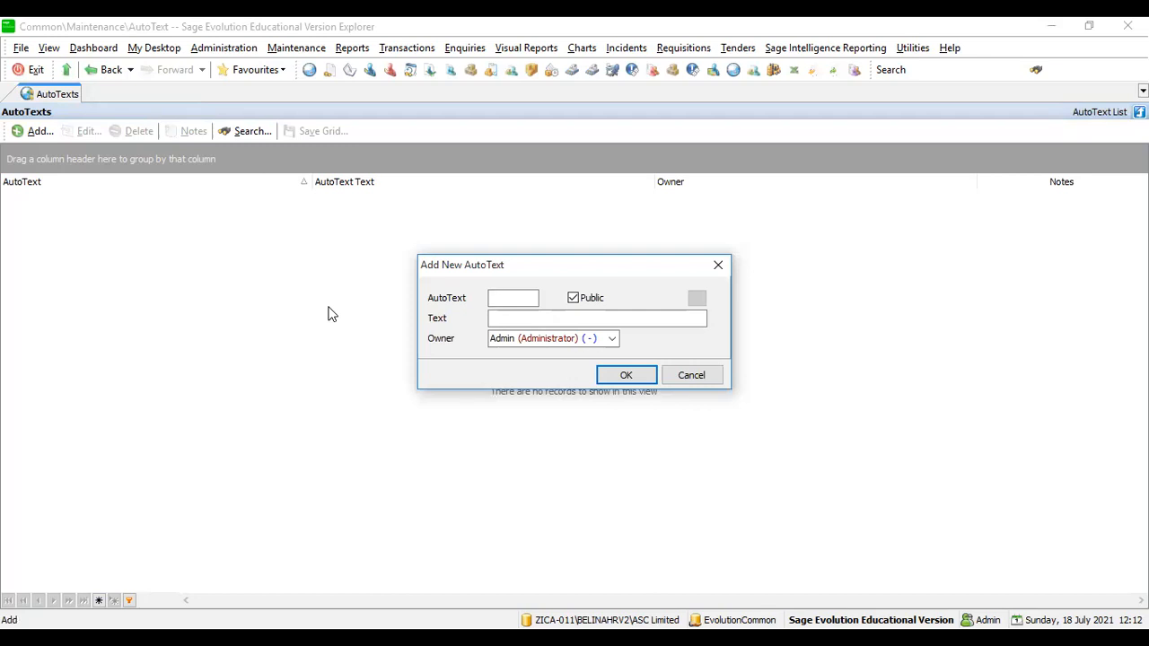
pyautogui.write('PMT')
pyautogui.click(495, 317)
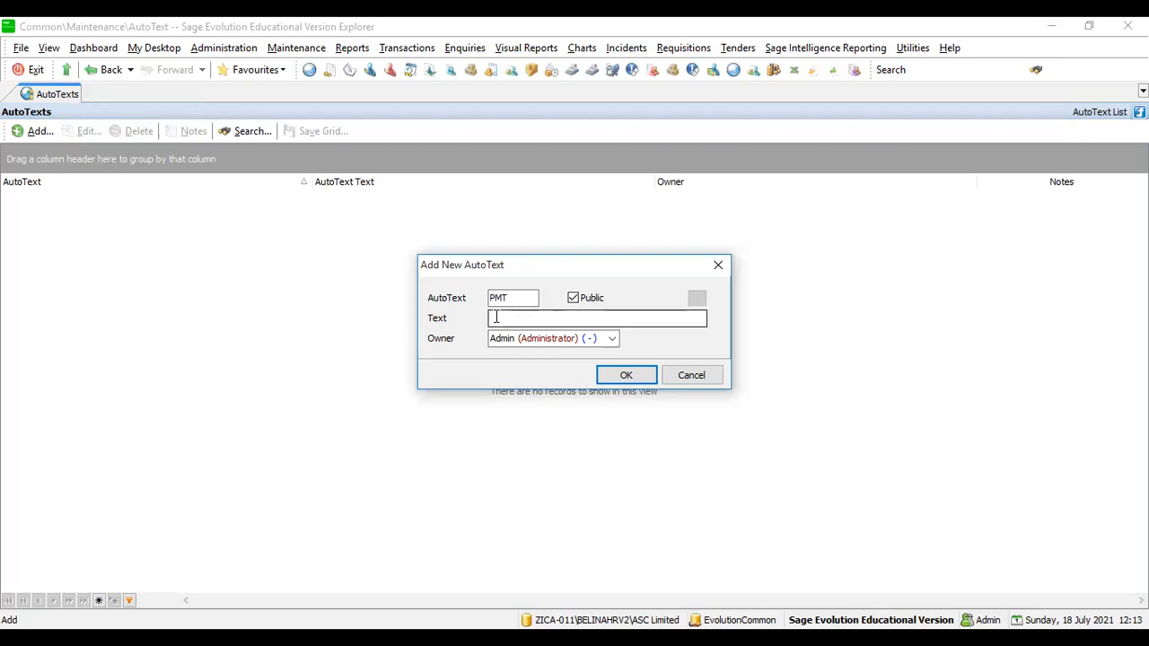
pyautogui.write('Payment')
pyautogui.click(624, 376)
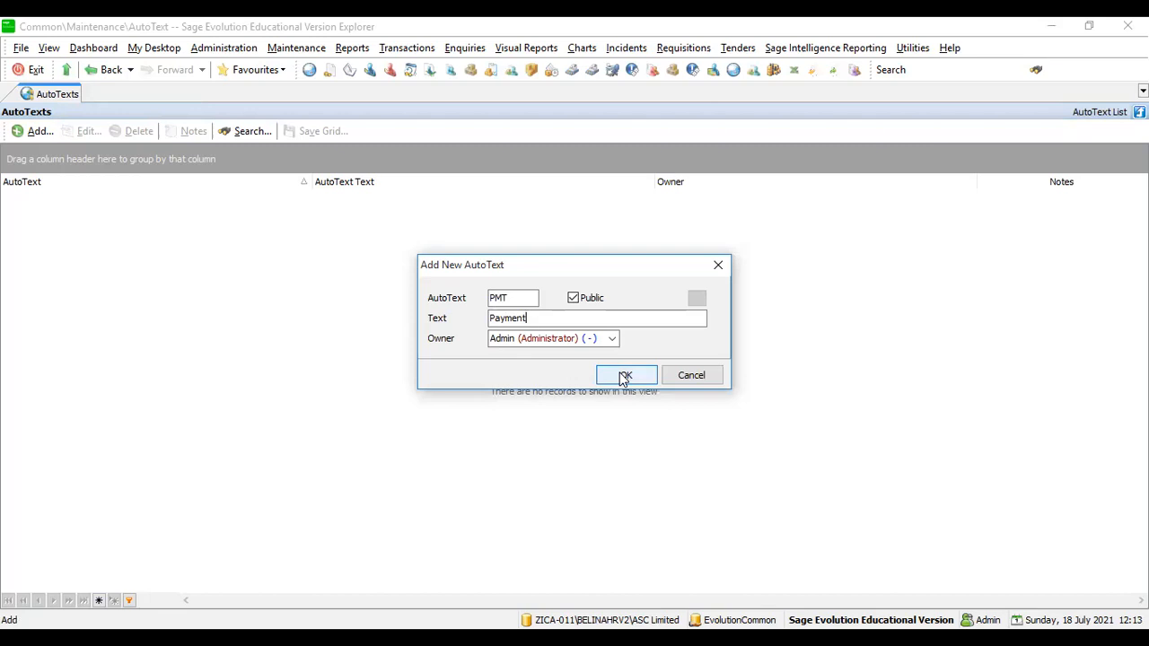
pyautogui.click(624, 377)
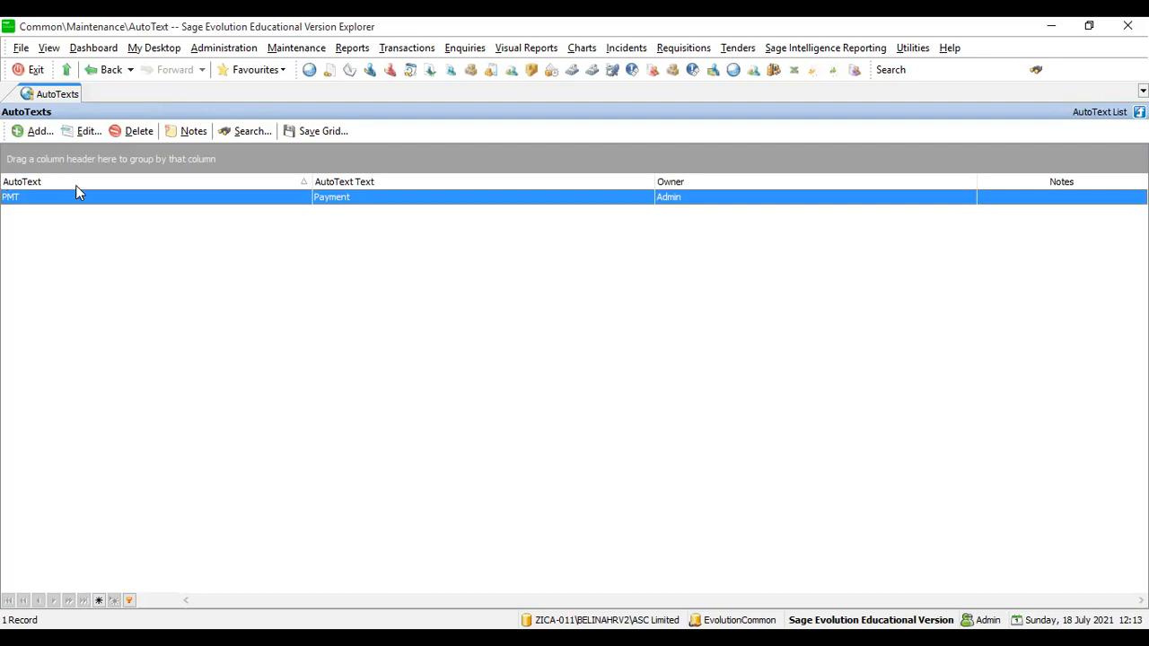
# - Try opening the Banks list, dismiss the connection error, and switch to the blank first tab
pyautogui.click(82, 131)
pyautogui.hotkey('alt', 'm')
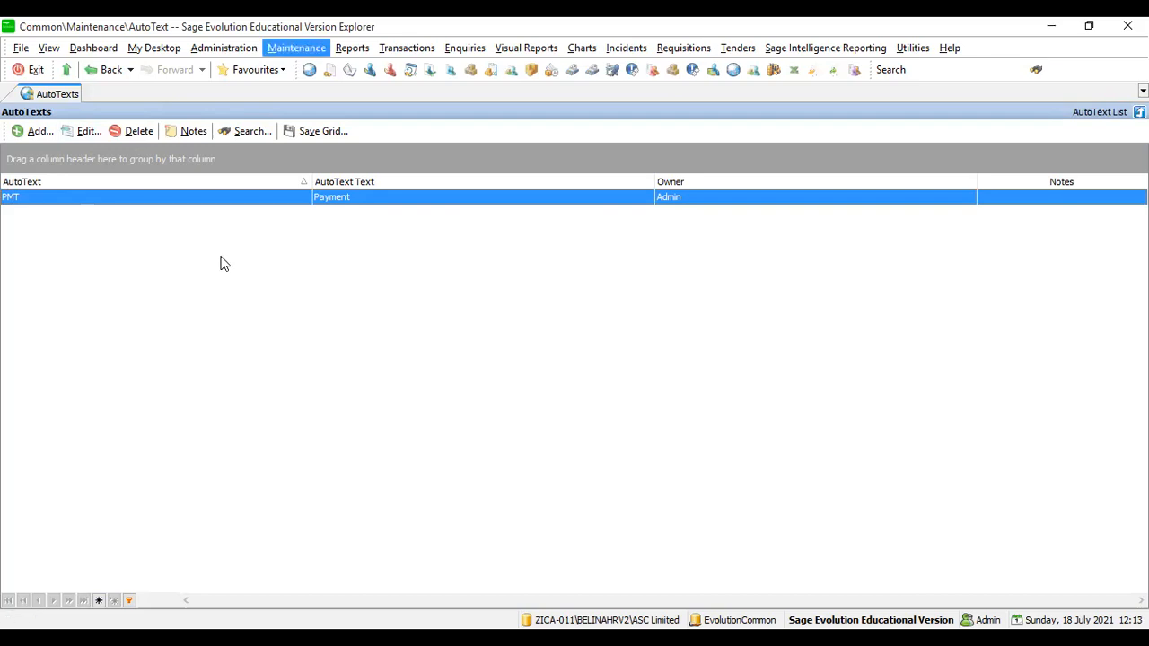
pyautogui.click(294, 50)
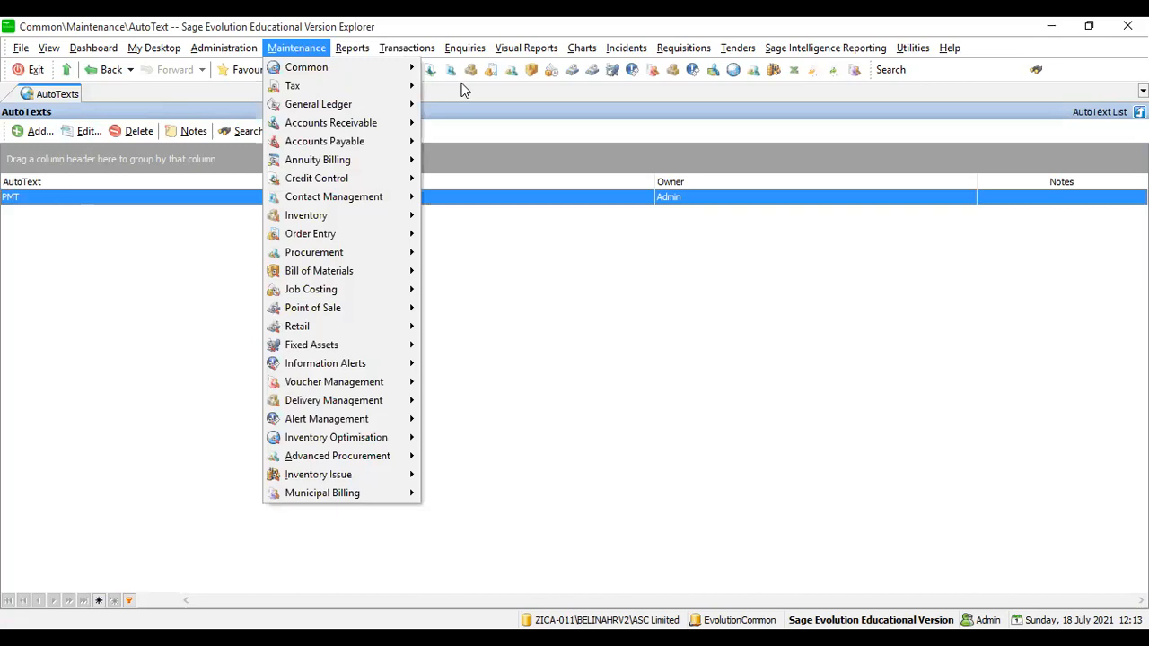
pyautogui.moveTo(341, 68)
pyautogui.press('Return')
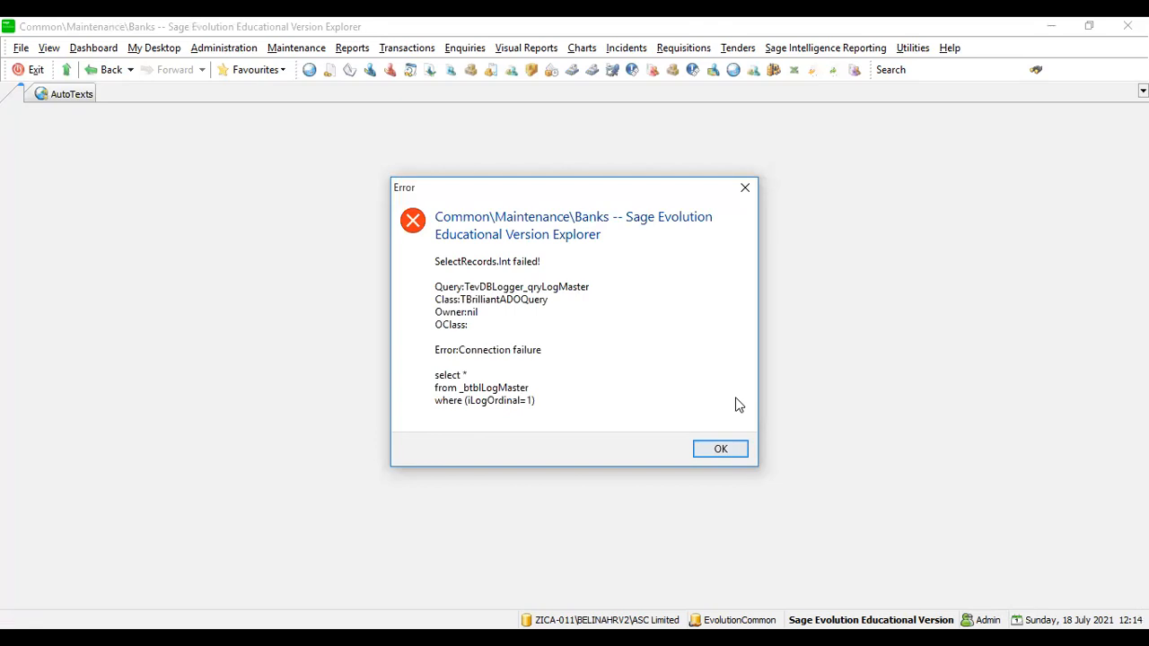
pyautogui.press('Return')
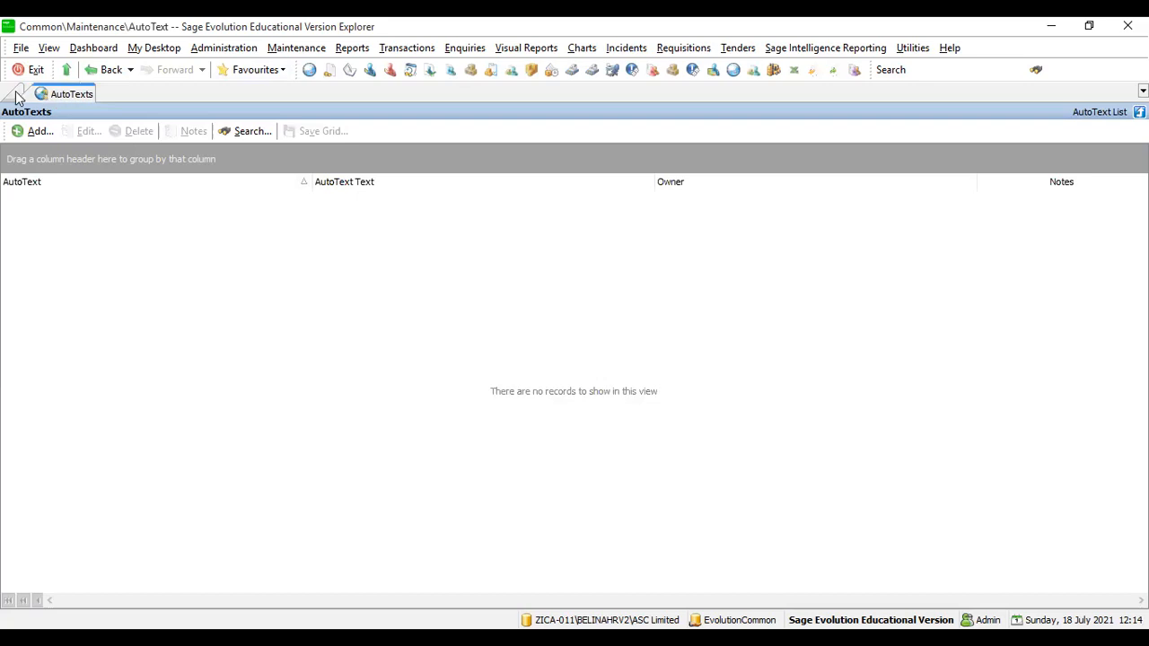
pyautogui.click(14, 95)
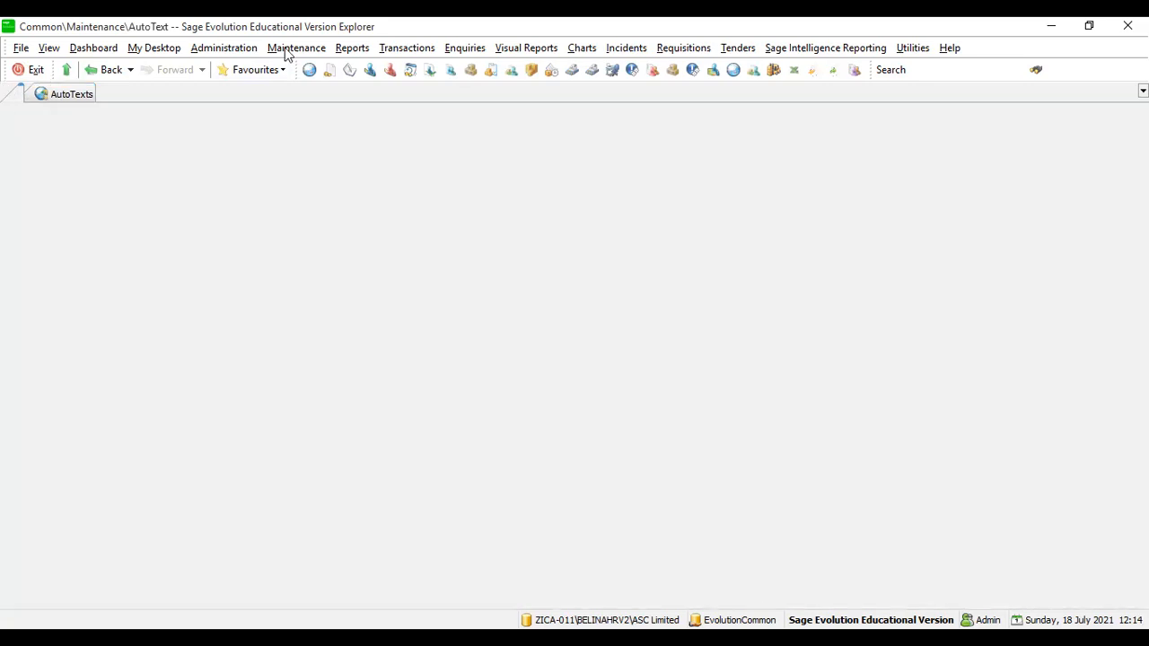
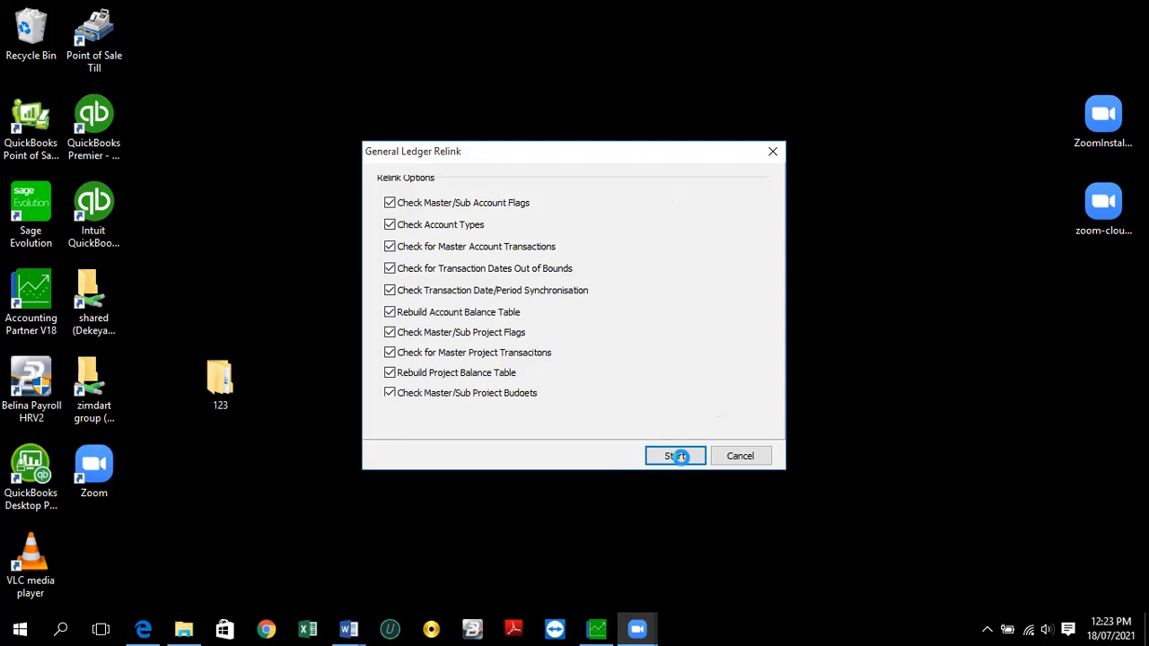
# - Run the general ledger relink and accept today's system date for the session
pyautogui.click(678, 456)
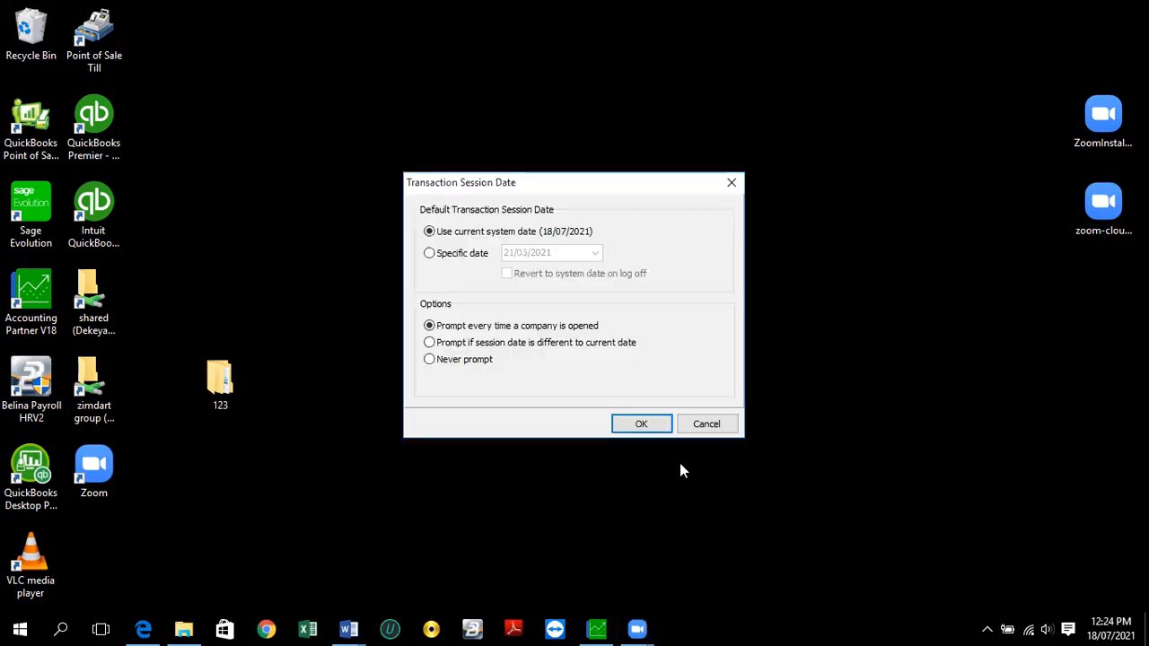
pyautogui.click(640, 429)
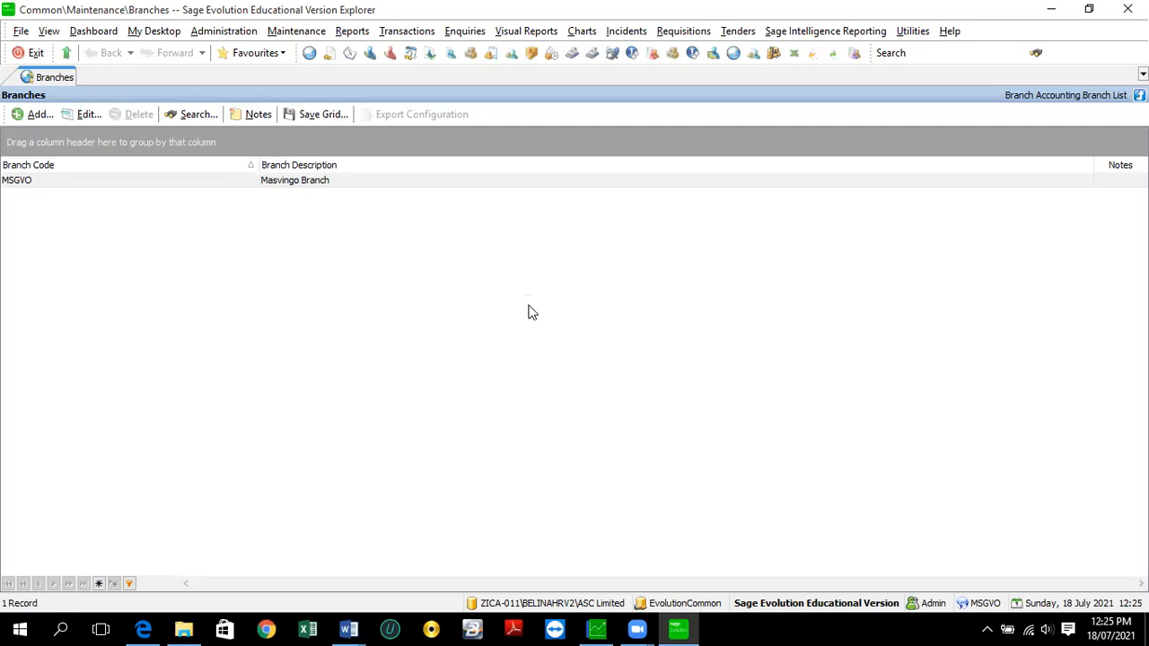
# - Open the Masvingo branch's Company Bank Accounts list from Maintenance > Common
pyautogui.click(296, 34)
pyautogui.moveTo(324, 56)
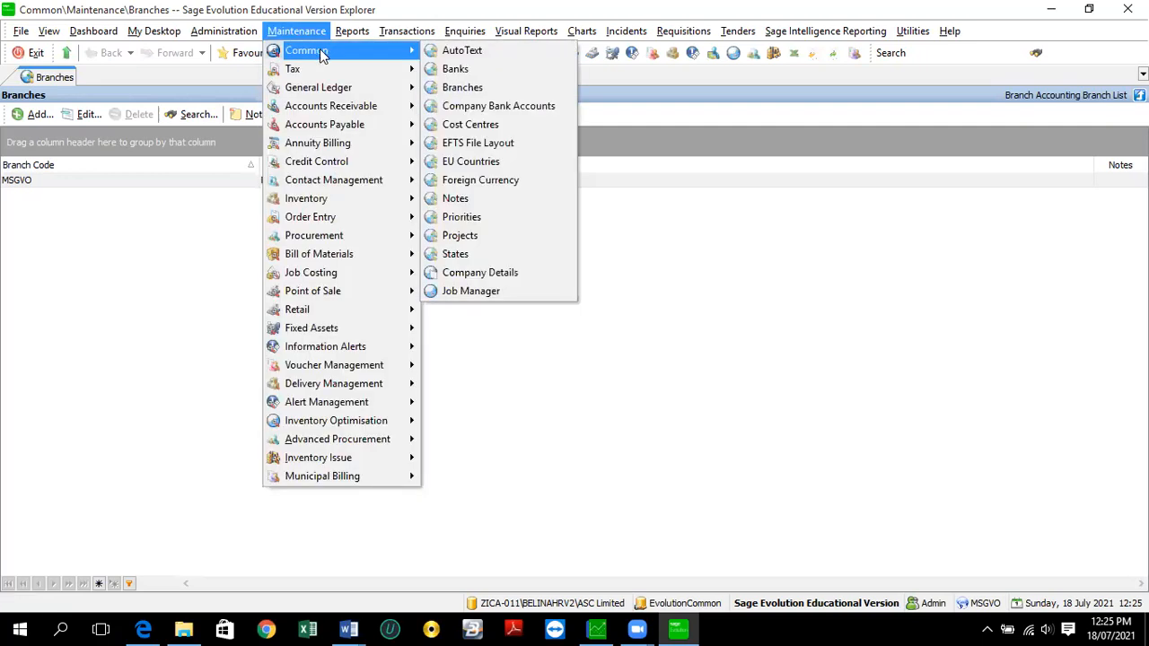
pyautogui.click(487, 108)
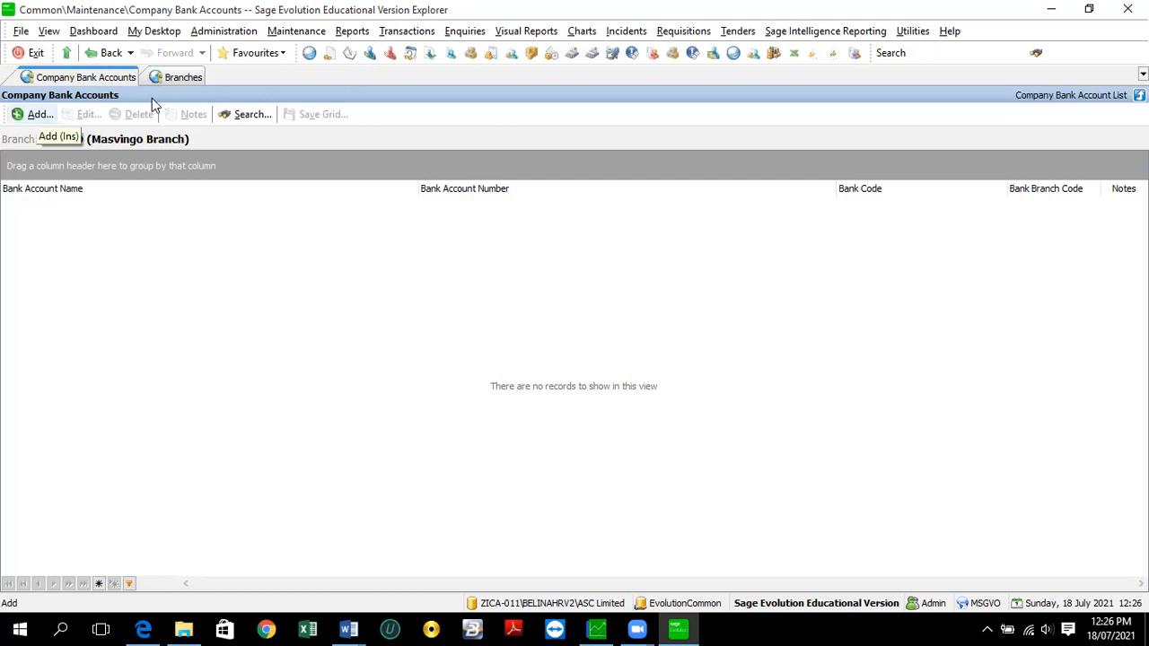
pyautogui.click(305, 35)
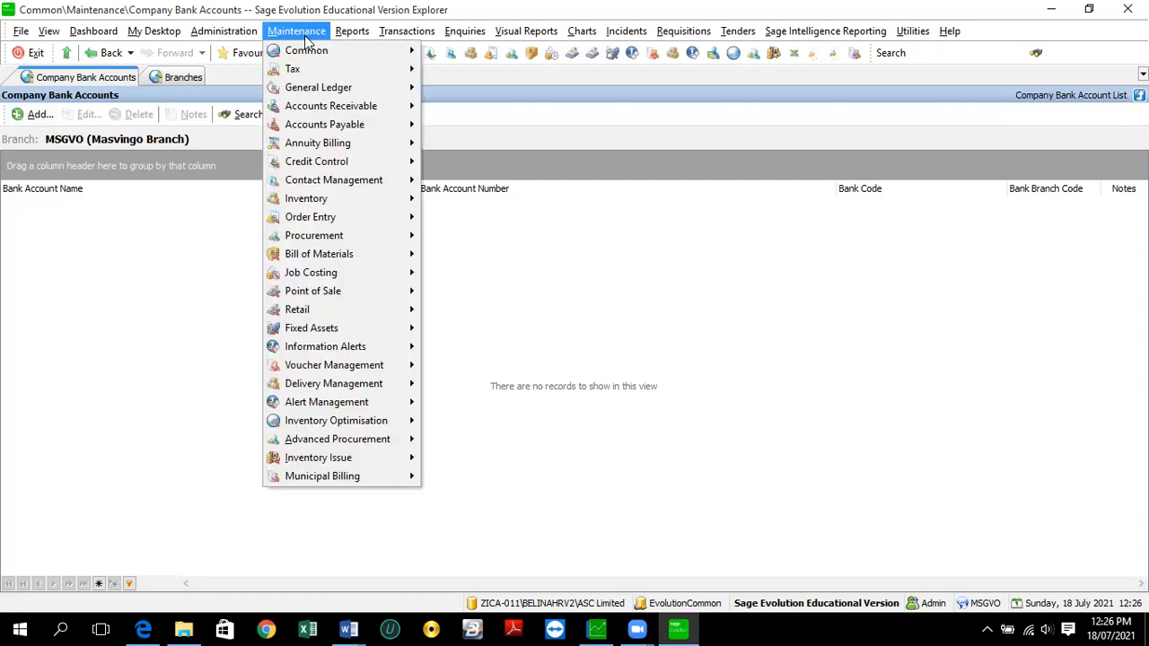
pyautogui.moveTo(319, 56)
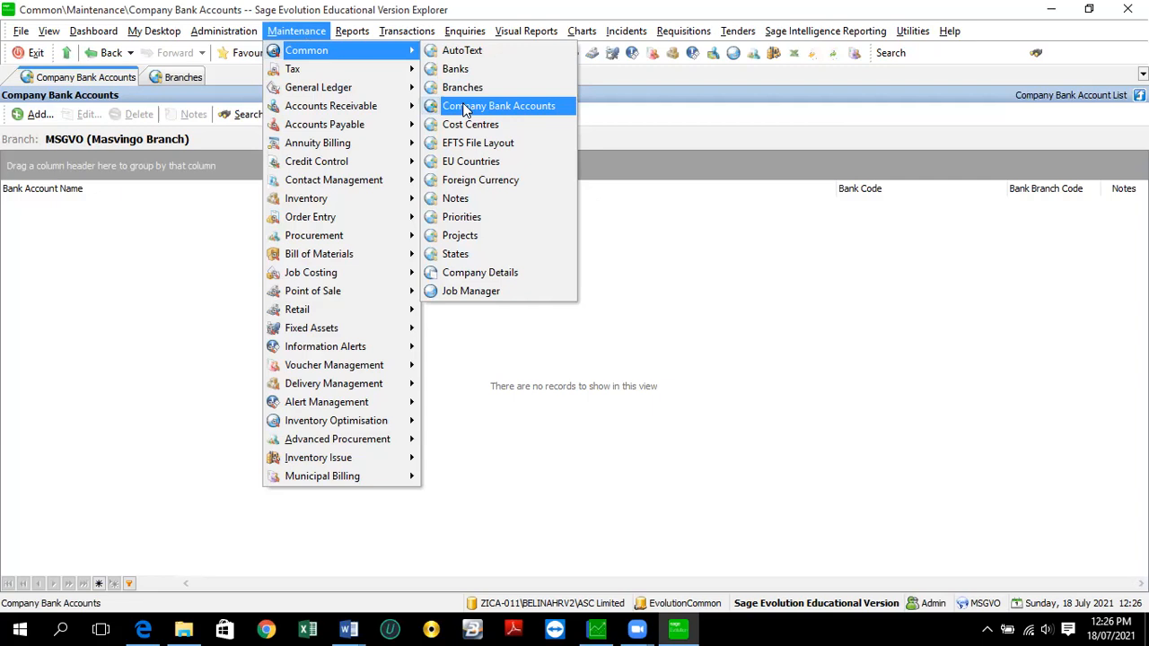
pyautogui.click(464, 107)
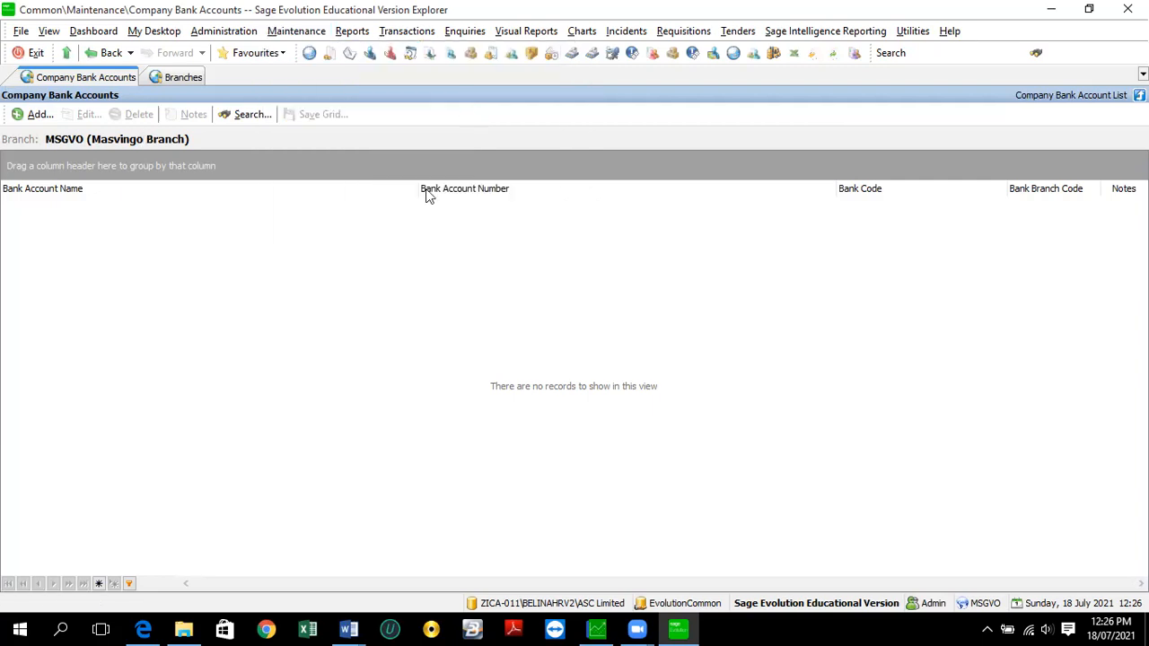
# - Add bank account ASC Limited at Stanbic Bank Zimbabwe, First Street branch, branch code 34544, with its account number
pyautogui.click(36, 114)
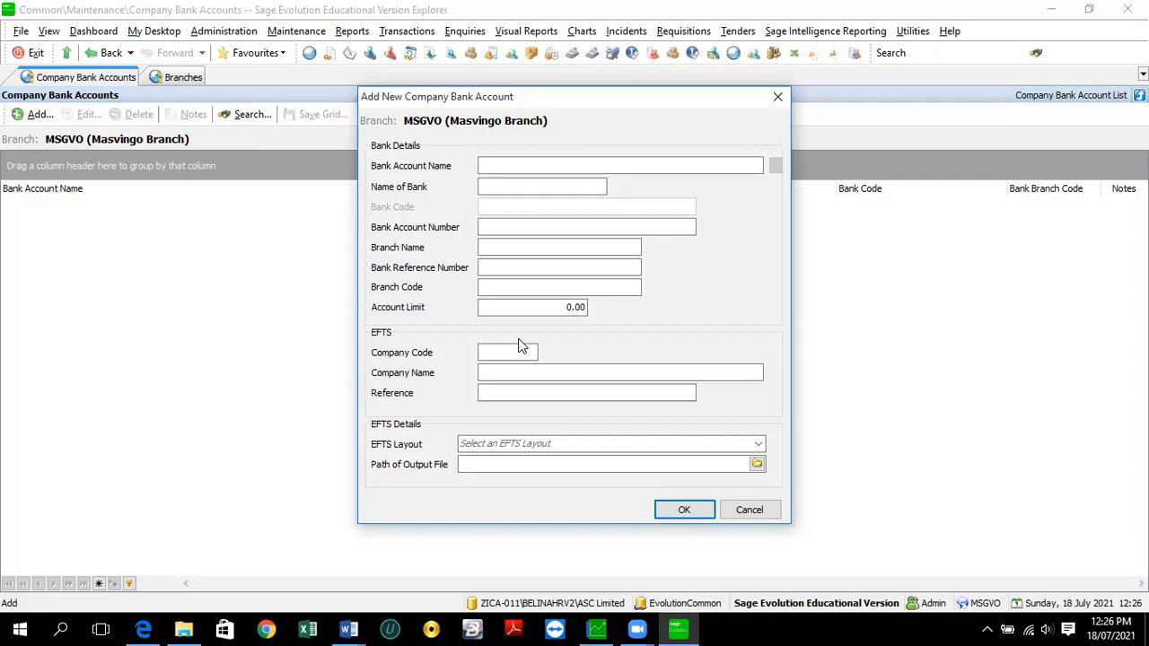
pyautogui.write('ASC ')
pyautogui.write('Limit')
pyautogui.write('ed')
pyautogui.write('S')
pyautogui.write('tan')
pyautogui.write('bic ')
pyautogui.write('Bank')
pyautogui.write(' Zimbabwe')
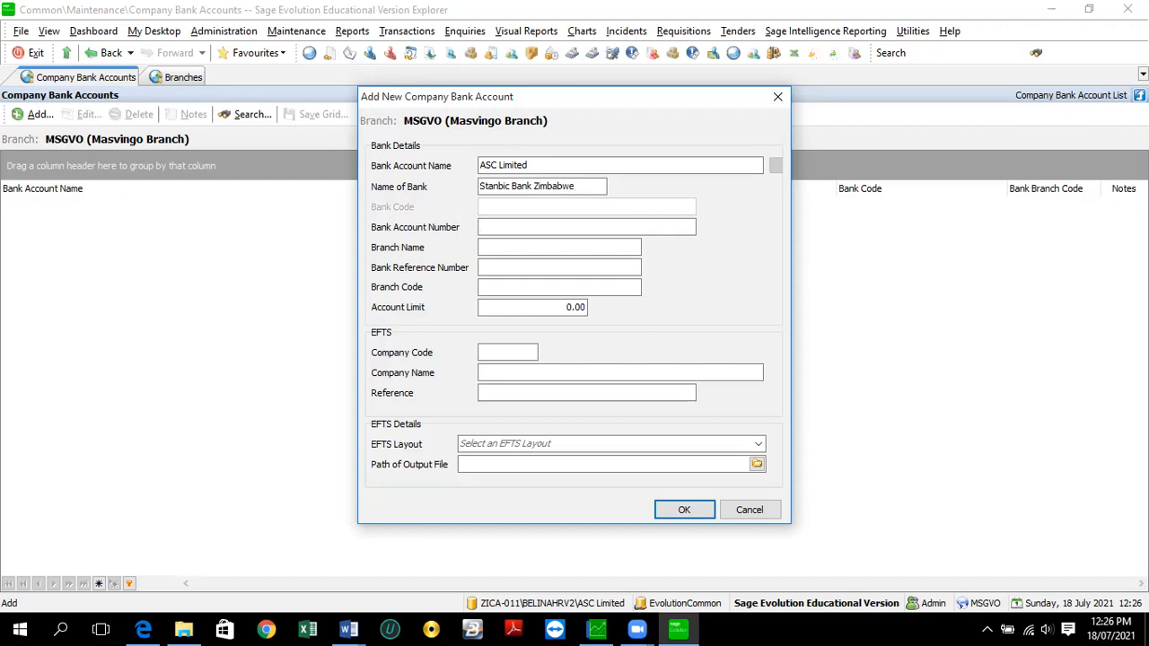
pyautogui.write('First D')
pyautogui.press('BackSpace')
pyautogui.write('Street')
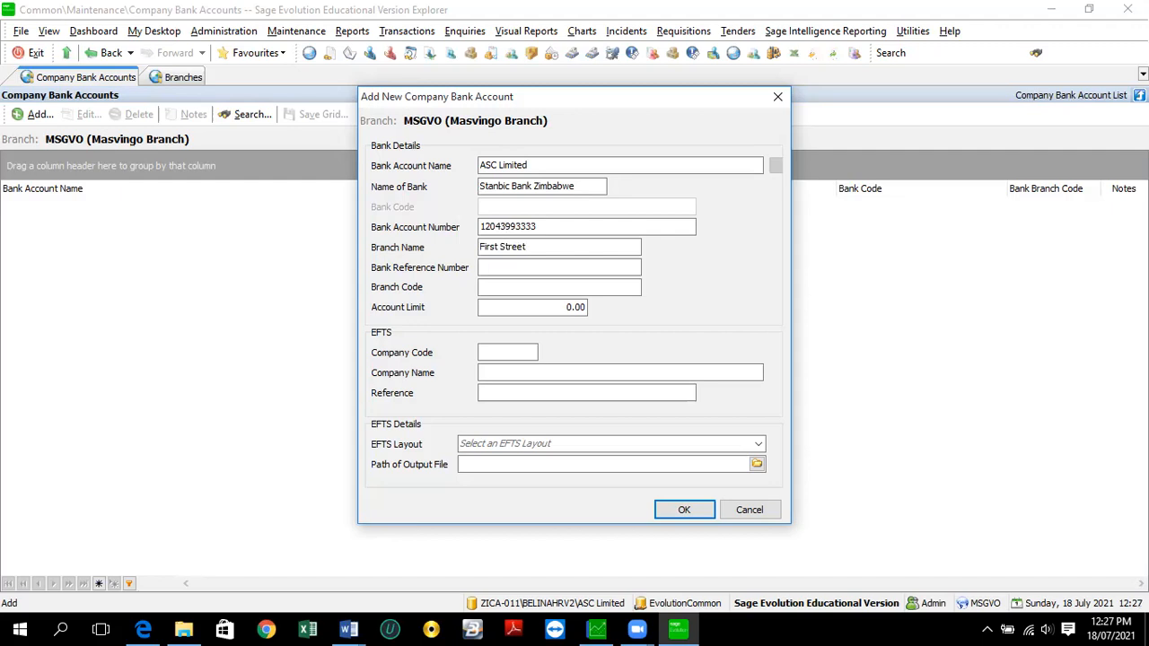
pyautogui.write('2')
pyautogui.press('BackSpace')
pyautogui.write('34544')
pyautogui.press('Tab')
pyautogui.press('Tab')
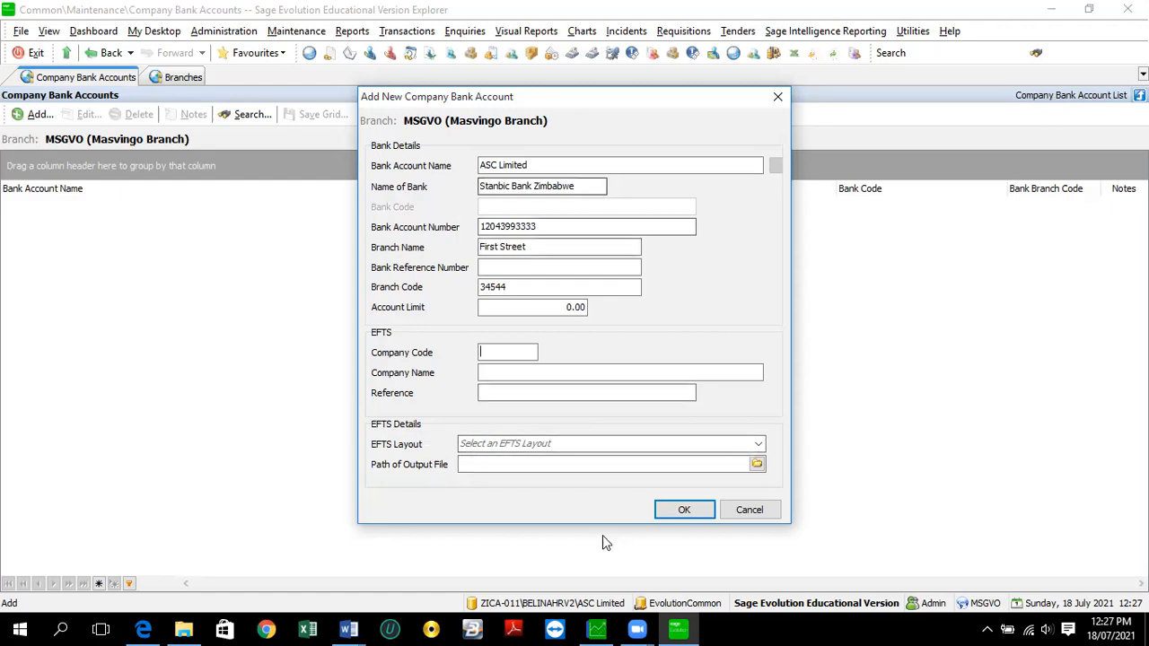
pyautogui.click(686, 509)
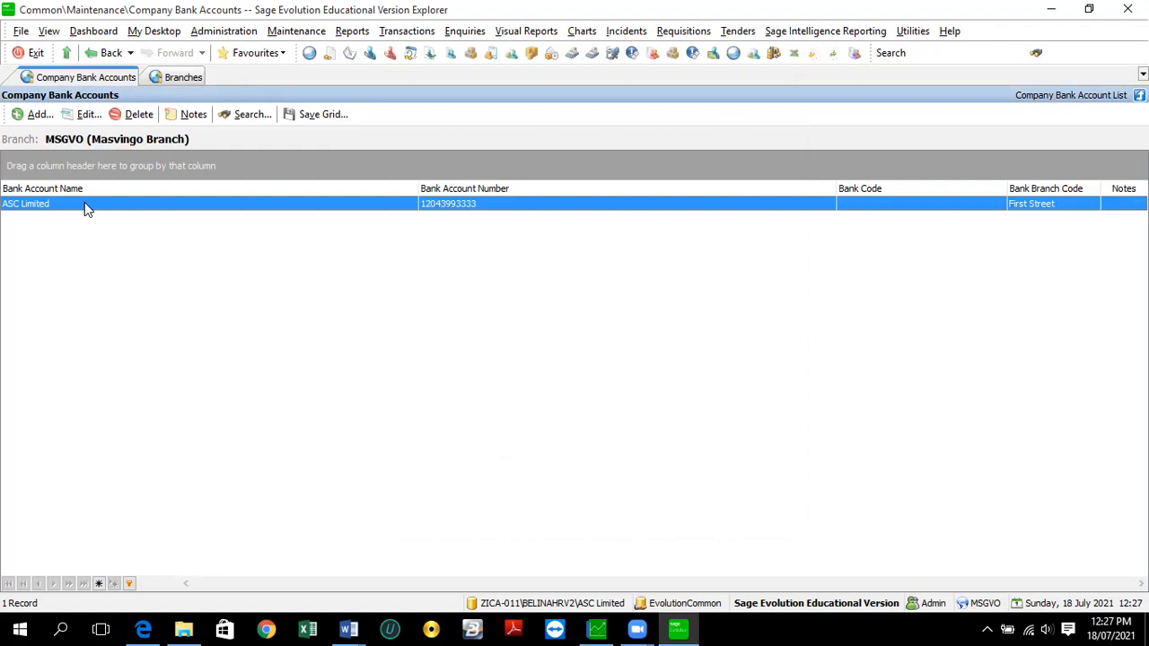
# - Open the empty Cost Centres list from Maintenance > Common
pyautogui.click(296, 30)
pyautogui.moveTo(395, 52)
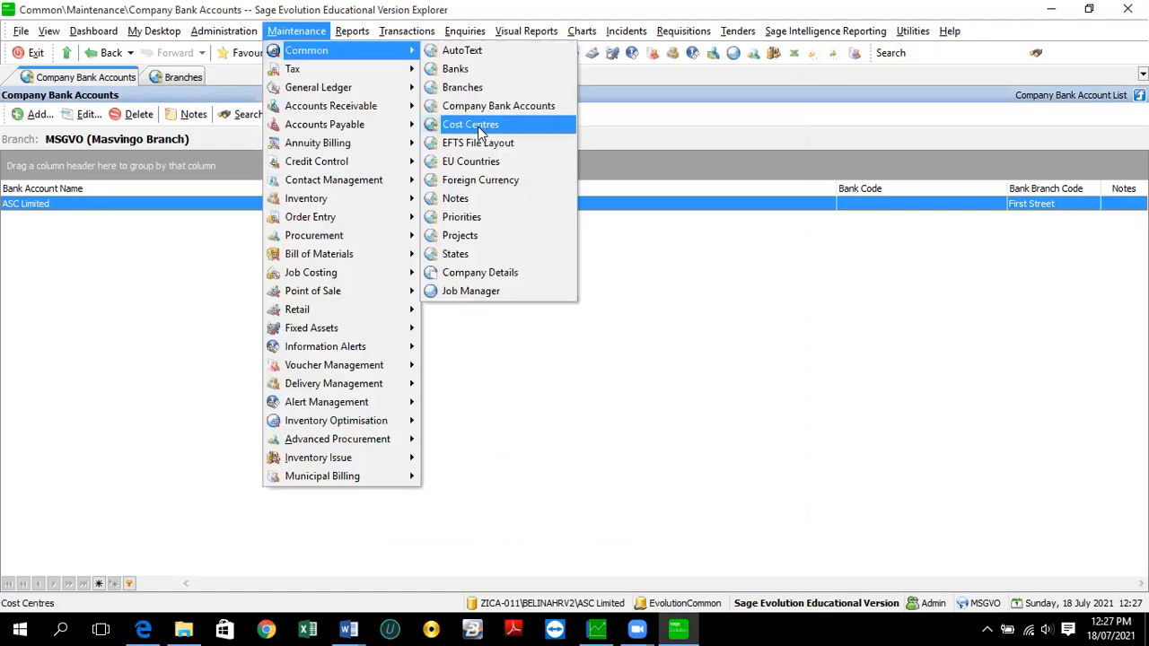
pyautogui.click(480, 132)
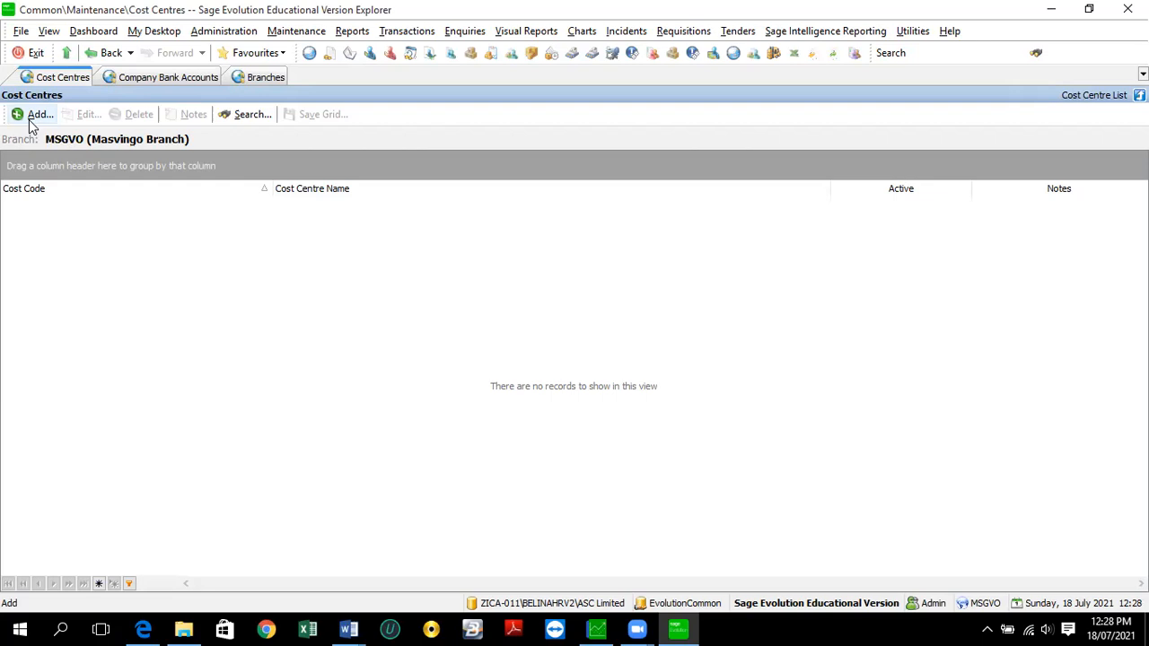
pyautogui.click(296, 31)
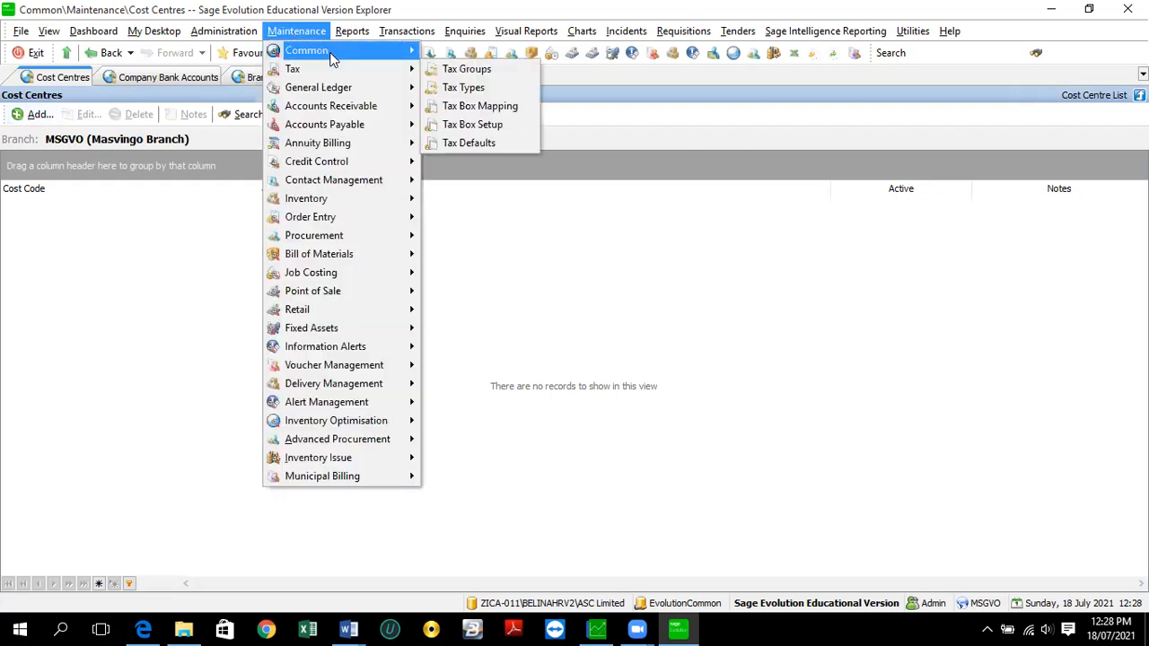
pyautogui.moveTo(332, 55)
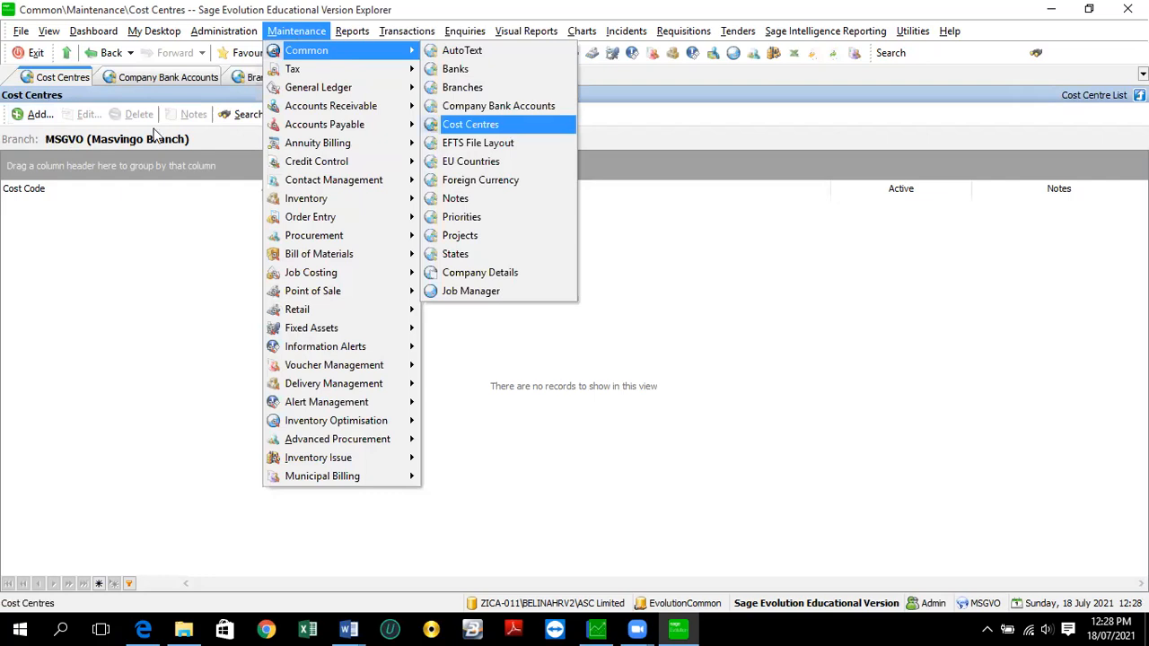
pyautogui.click(42, 110)
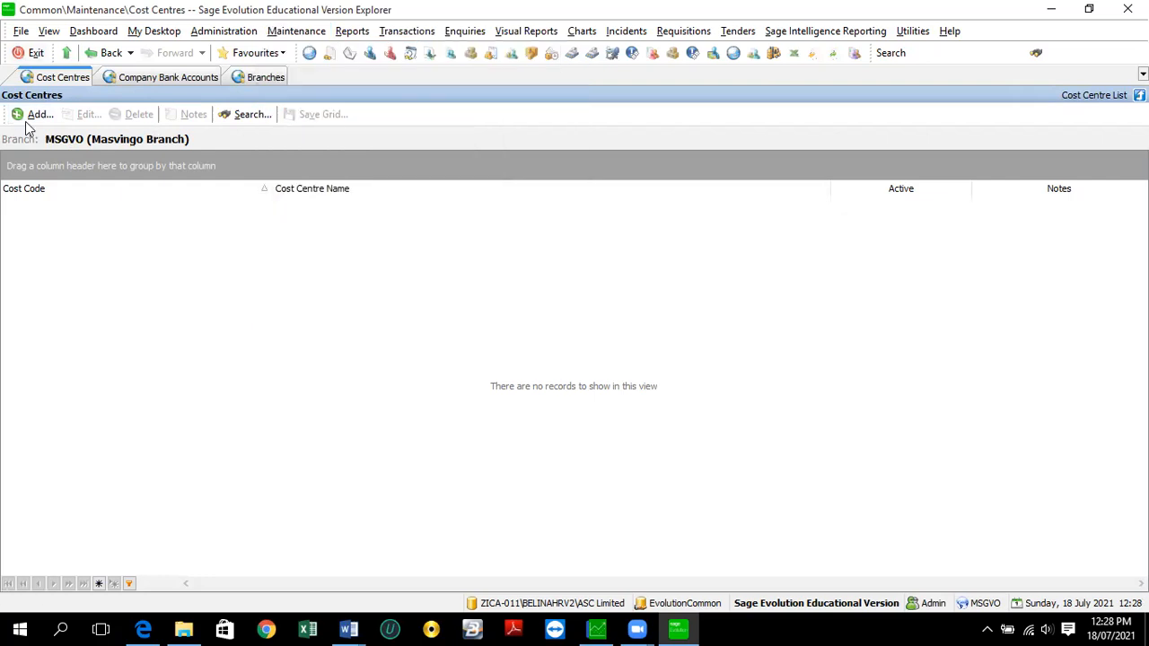
# - Enter cost centre code HRM and name it Payroll, replacing the initial 'Human Resource Department' text
pyautogui.click(22, 117)
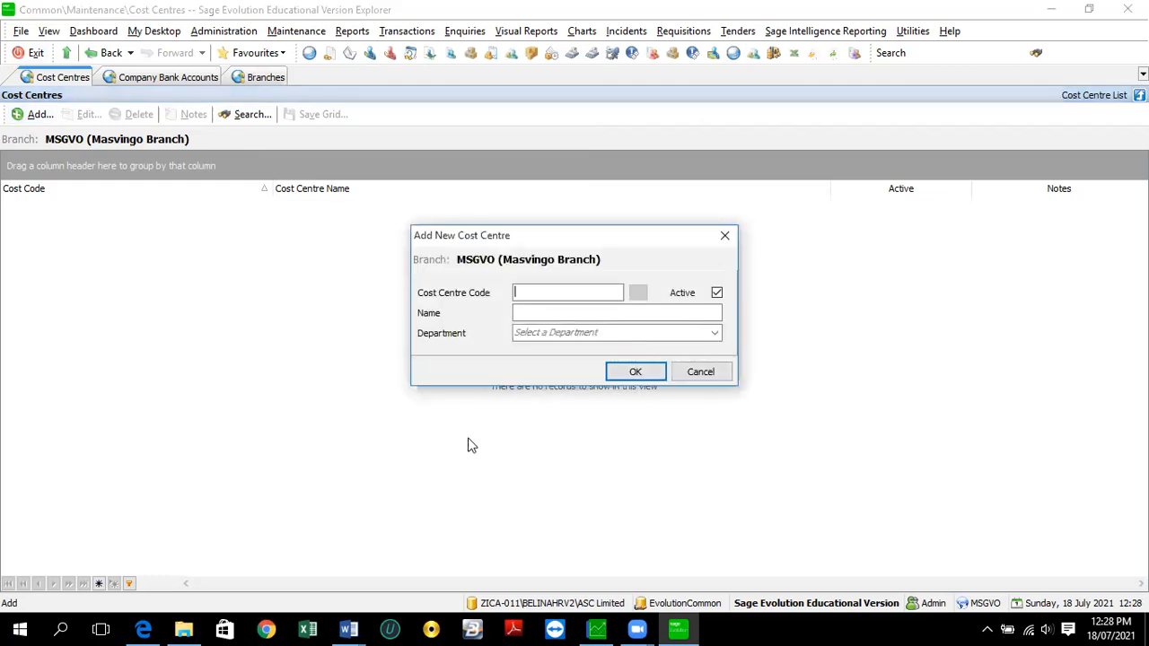
pyautogui.write('HRM')
pyautogui.press('Tab')
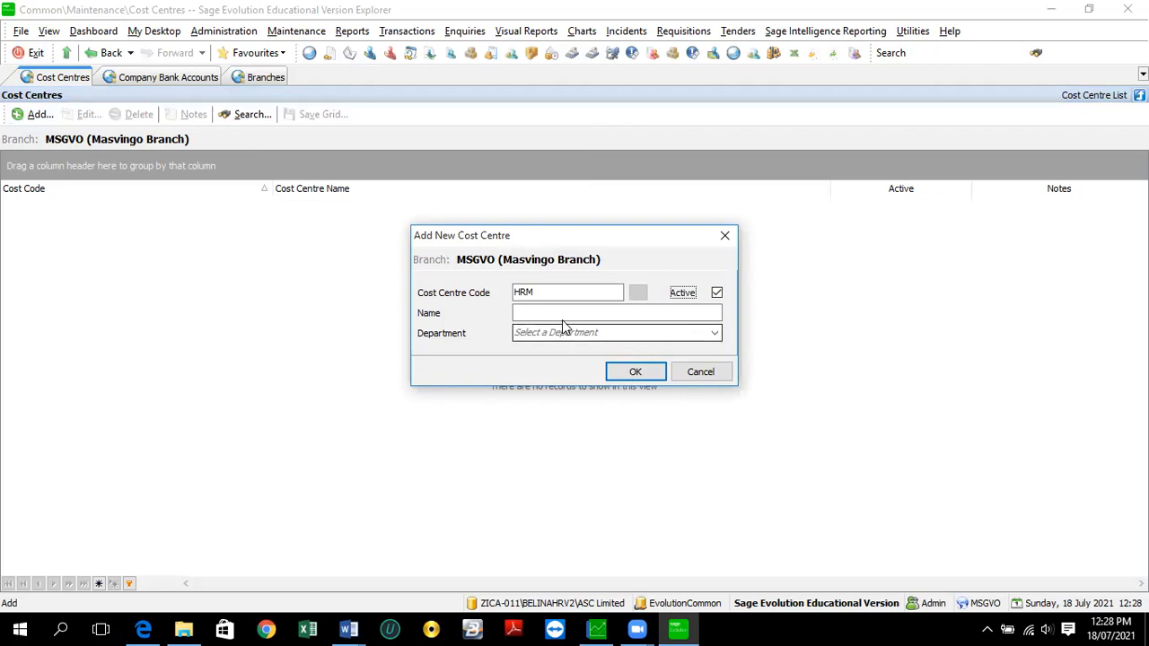
pyautogui.press('Tab')
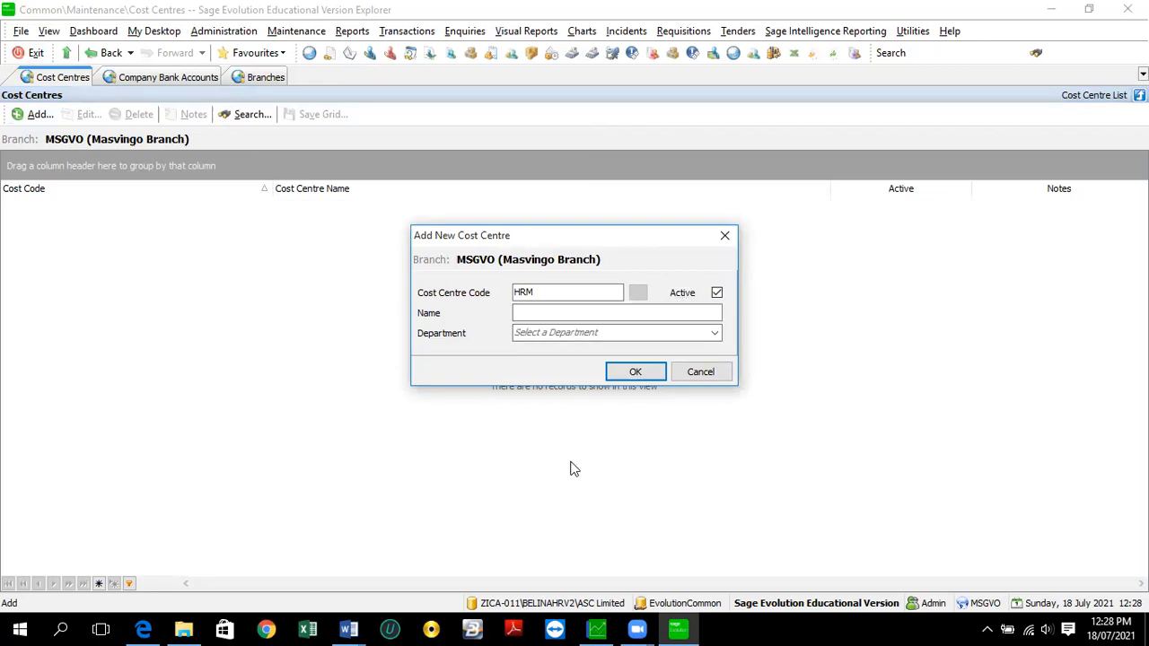
pyautogui.write('Human Resouse Department')
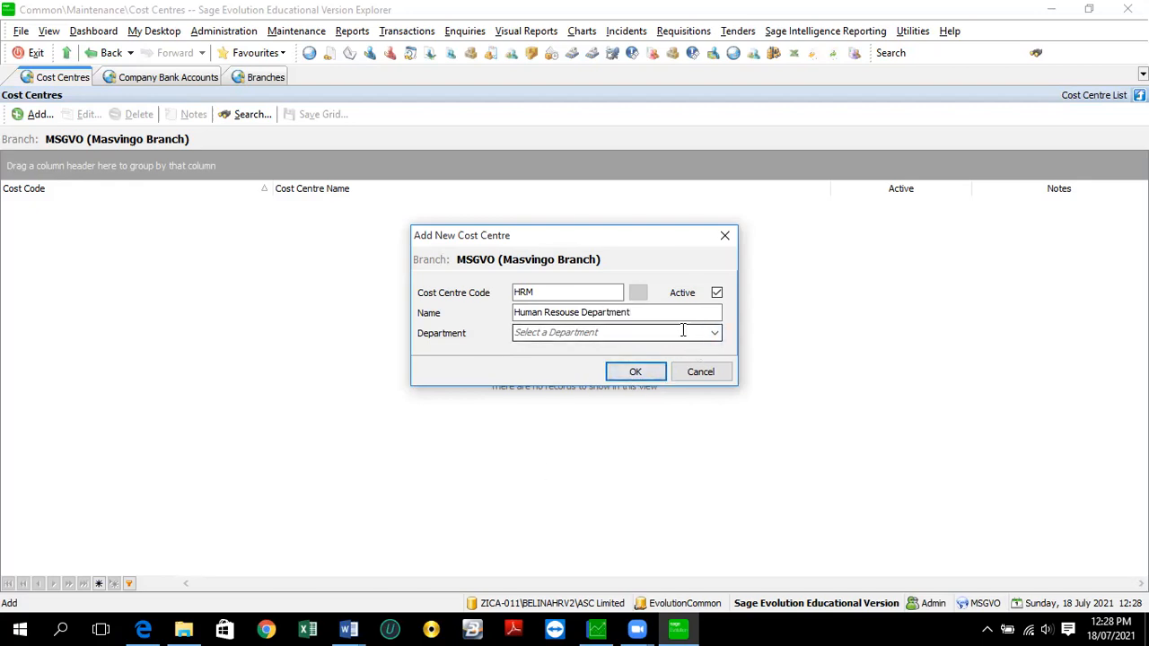
pyautogui.press('BackSpace')
pyautogui.press('BackSpace')
pyautogui.press('BackSpace')
pyautogui.press('BackSpace')
pyautogui.press('BackSpace')
pyautogui.press('BackSpace')
pyautogui.press('BackSpace')
pyautogui.press('BackSpace')
pyautogui.press('BackSpace')
pyautogui.press('BackSpace')
pyautogui.press('BackSpace')
pyautogui.press('BackSpace')
pyautogui.press('BackSpace')
pyautogui.press('BackSpace')
pyautogui.press('BackSpace')
pyautogui.press('BackSpace')
pyautogui.press('BackSpace')
pyautogui.press('BackSpace')
pyautogui.press('BackSpace')
pyautogui.press('BackSpace')
pyautogui.write('Payroll')
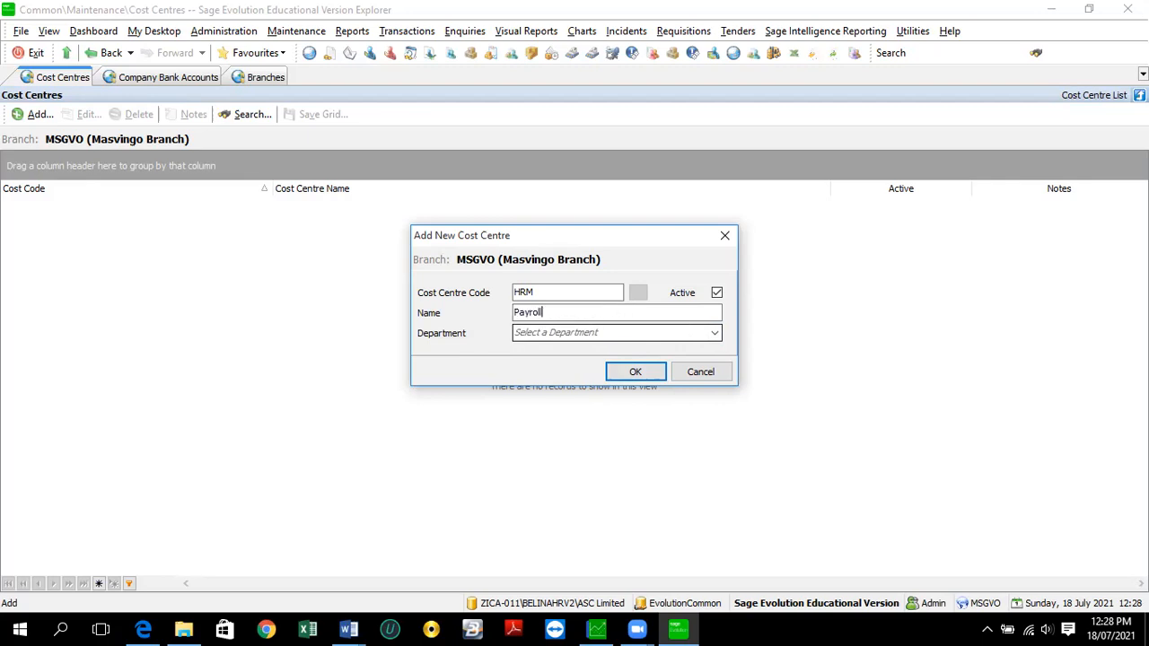
# - Leave the department unset and save the active HRM Payroll cost centre
pyautogui.click(716, 334)
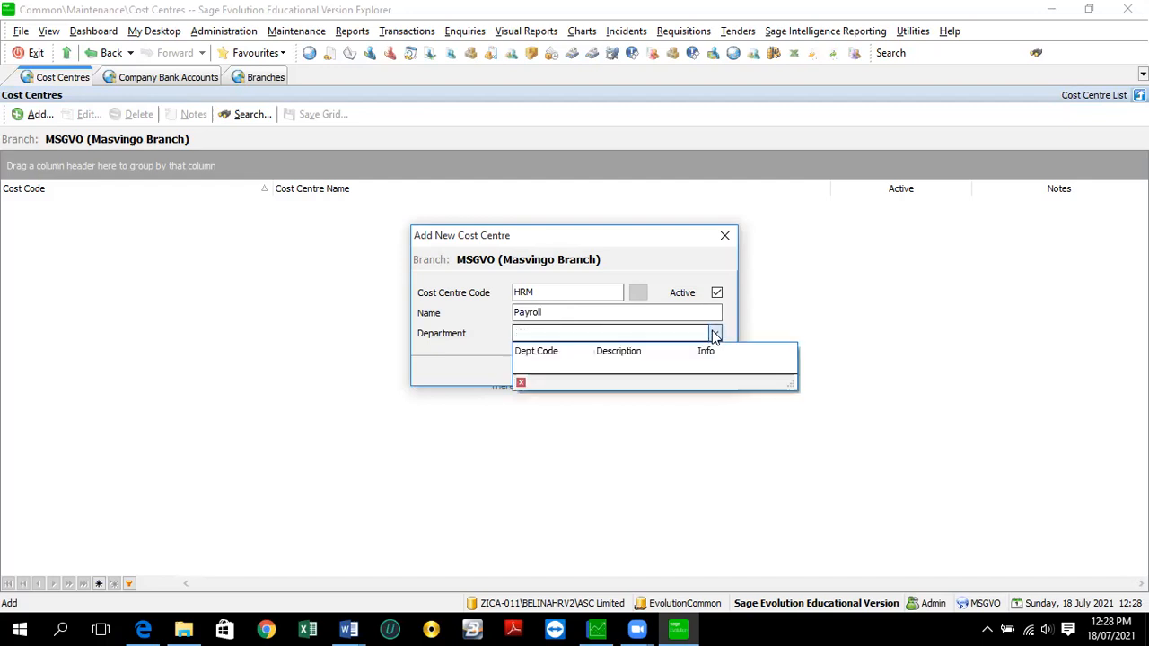
pyautogui.click(552, 334)
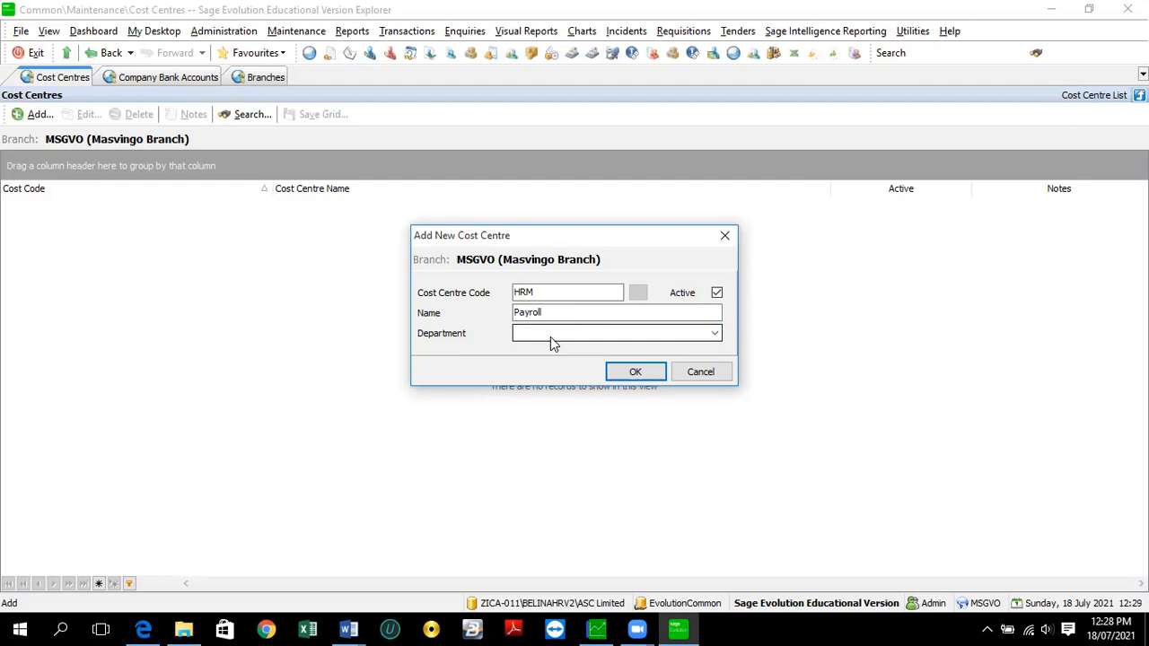
pyautogui.click(580, 312)
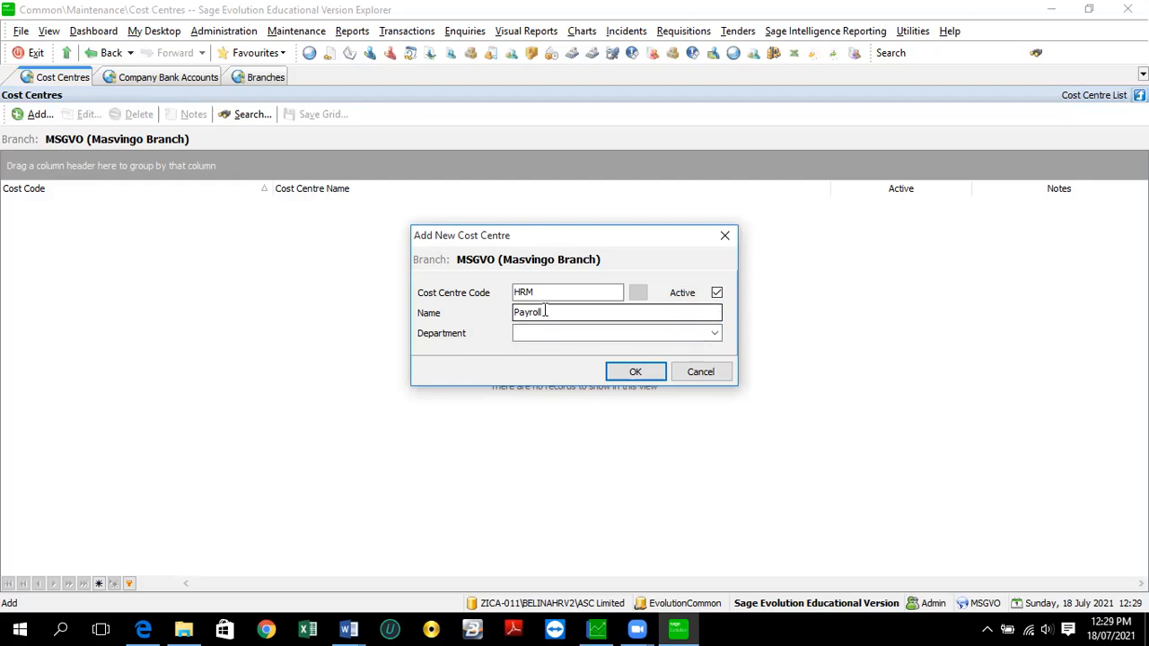
pyautogui.click(541, 293)
pyautogui.click(528, 334)
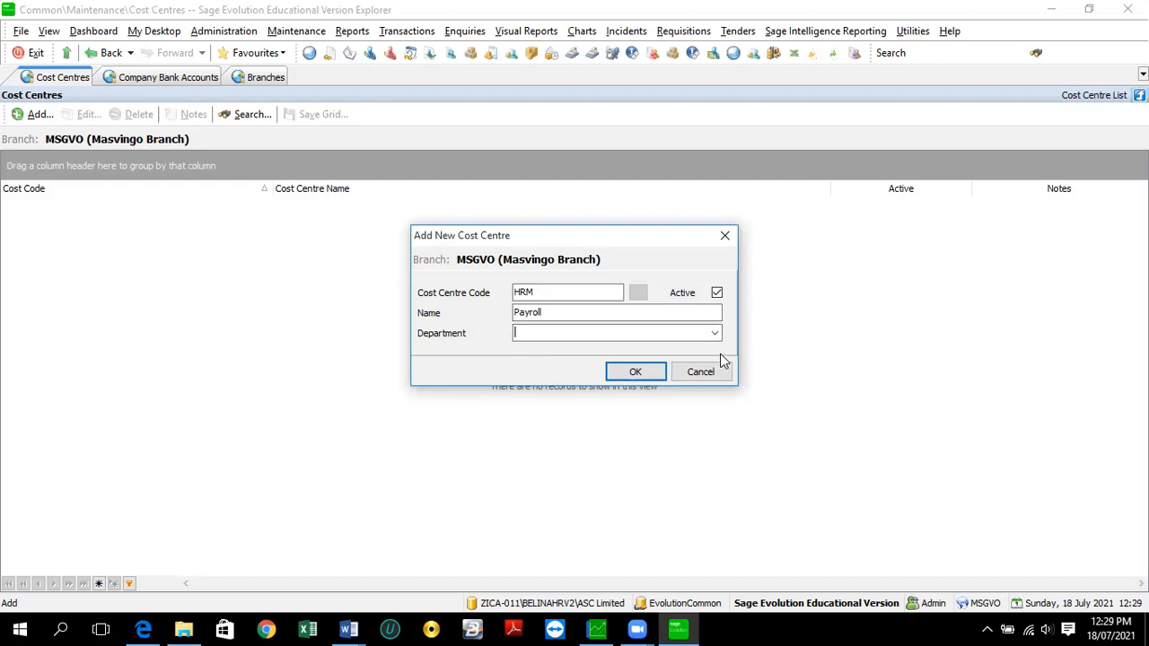
pyautogui.click(635, 373)
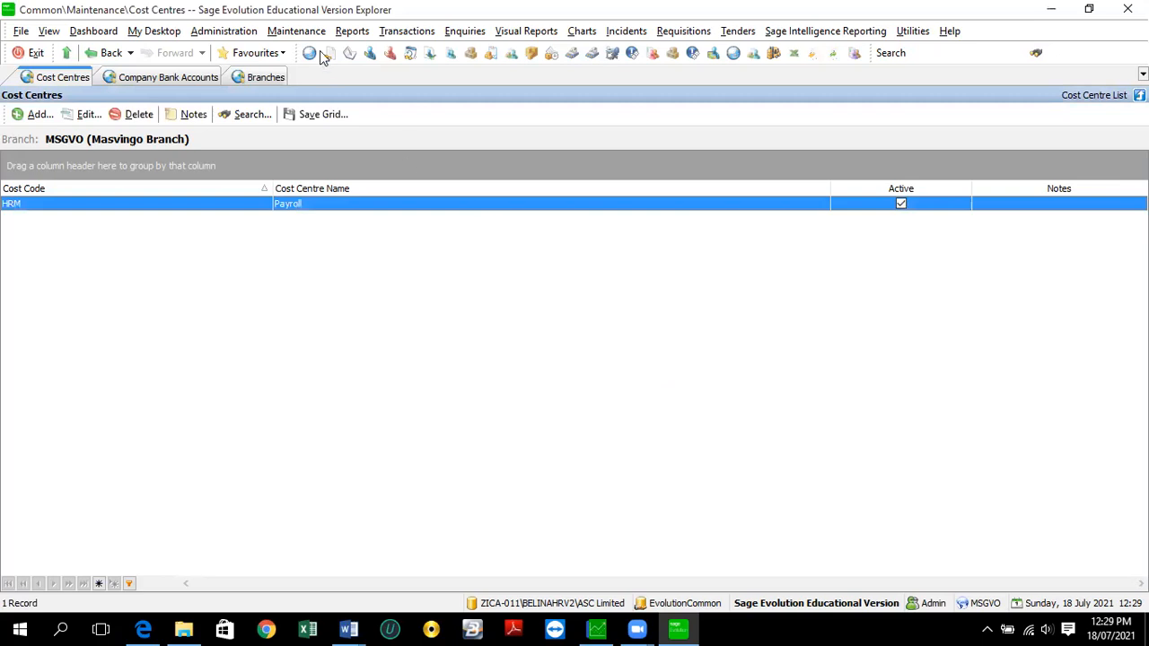
pyautogui.click(296, 34)
# - Browse the Common and General Ledger setup menus, then open Tax Groups showing 12 groups
pyautogui.moveTo(307, 54)
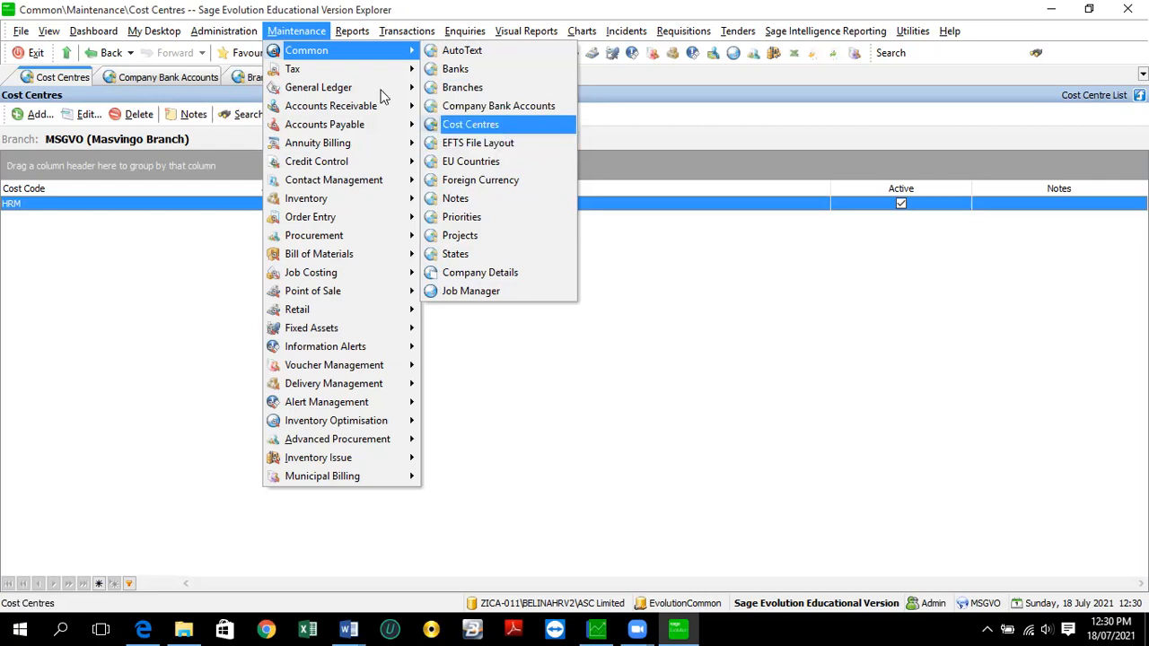
pyautogui.moveTo(386, 90)
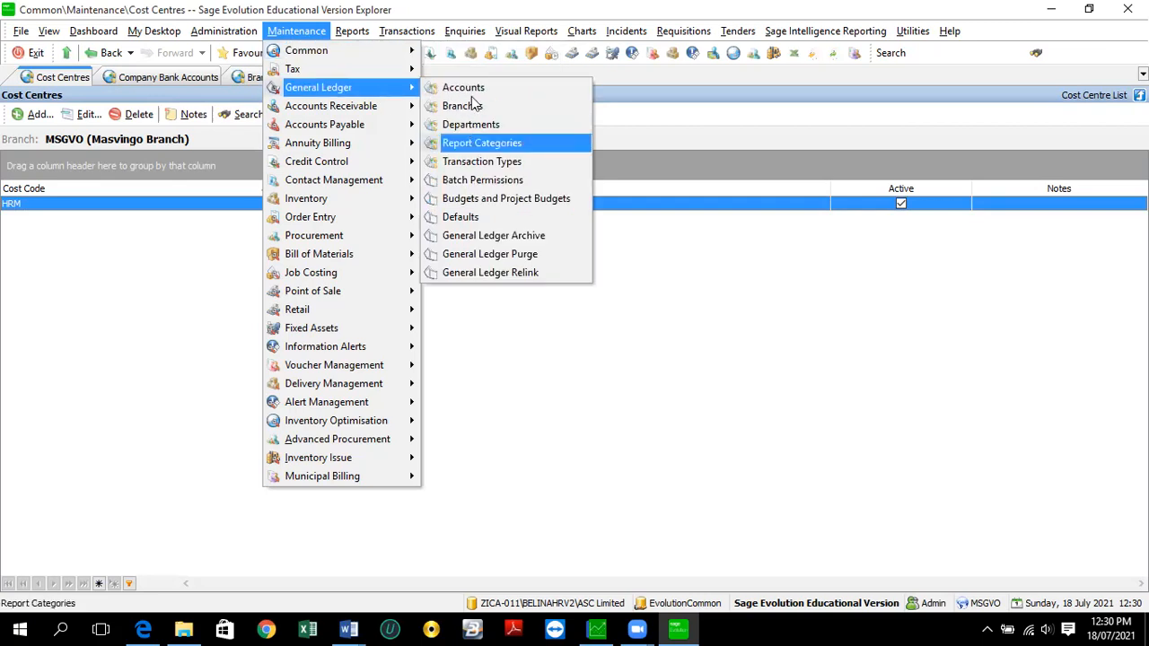
pyautogui.moveTo(370, 63)
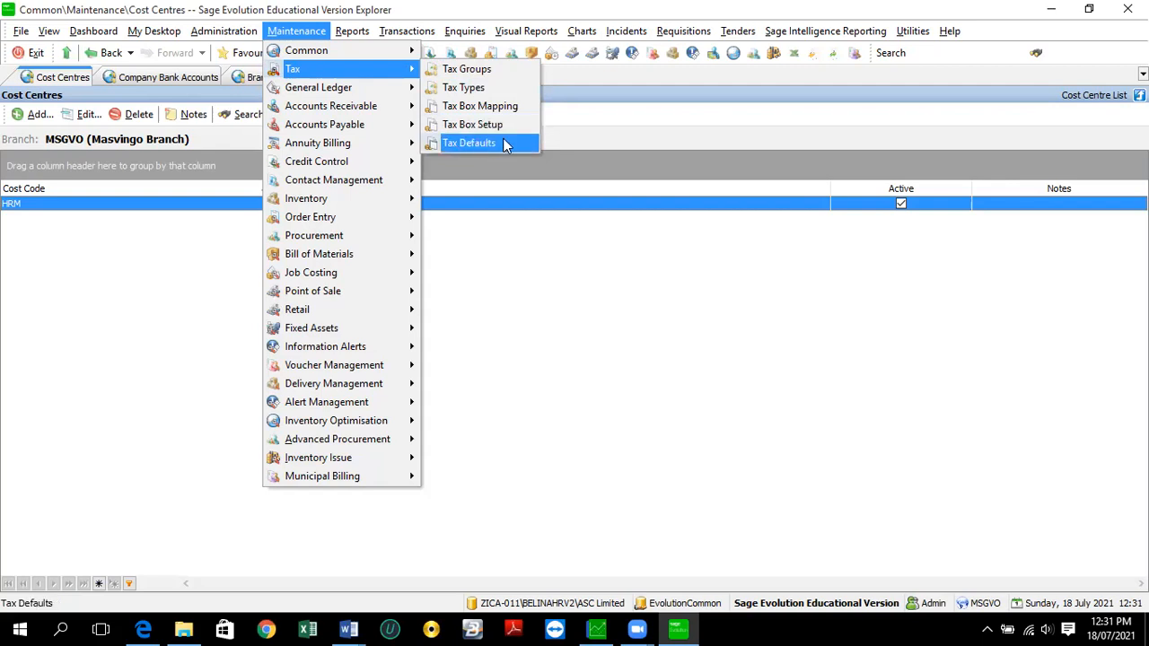
pyautogui.click(466, 72)
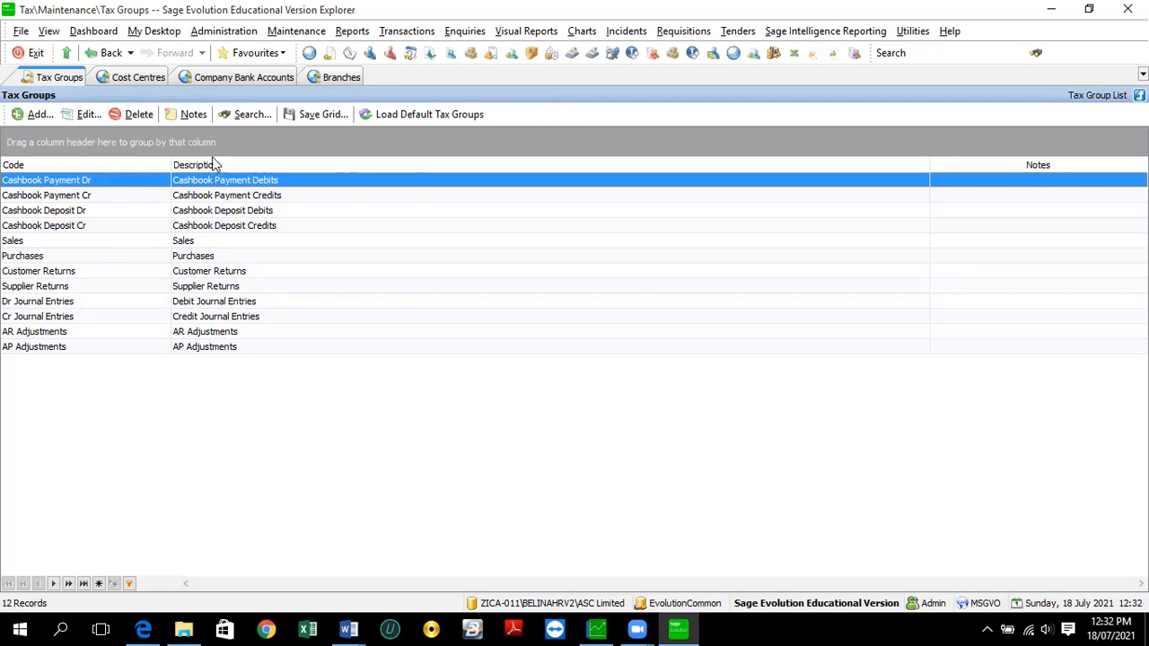
# - Open the Tax Types list with its 13 types, mostly rated 15.00
pyautogui.click(296, 31)
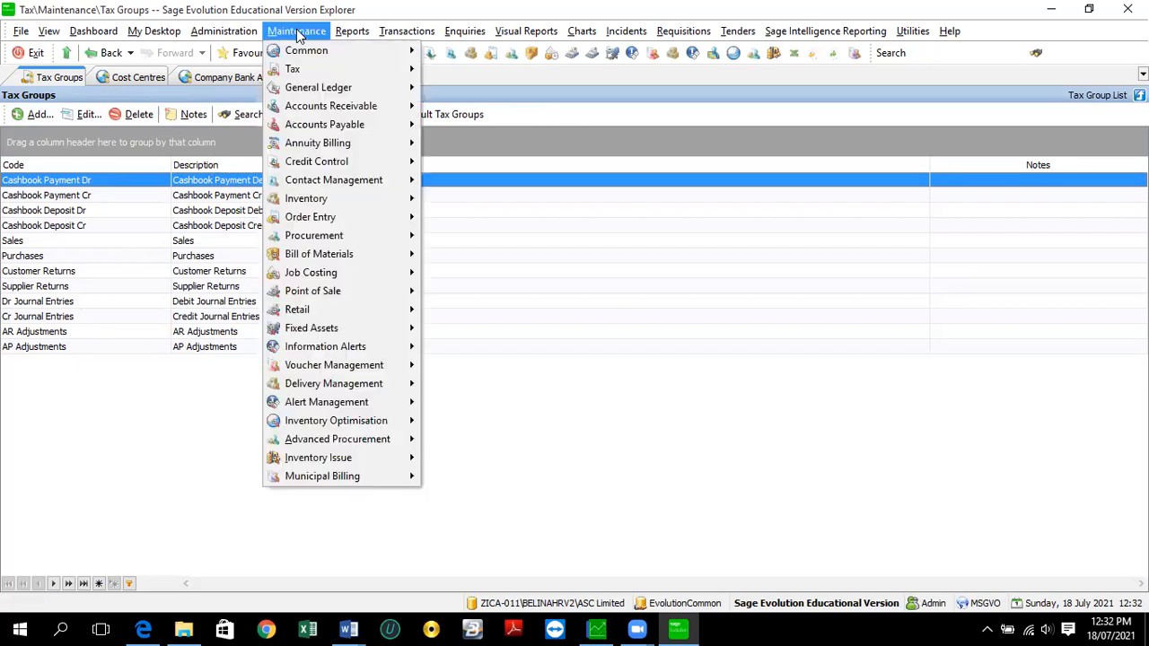
pyautogui.moveTo(301, 72)
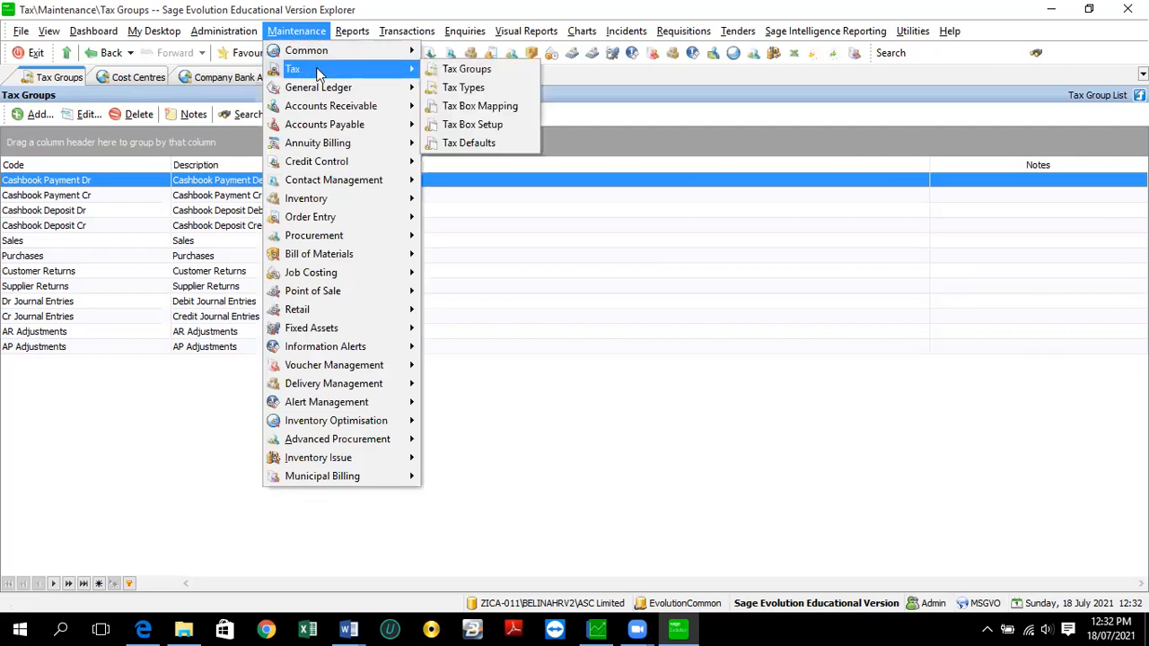
pyautogui.click(464, 87)
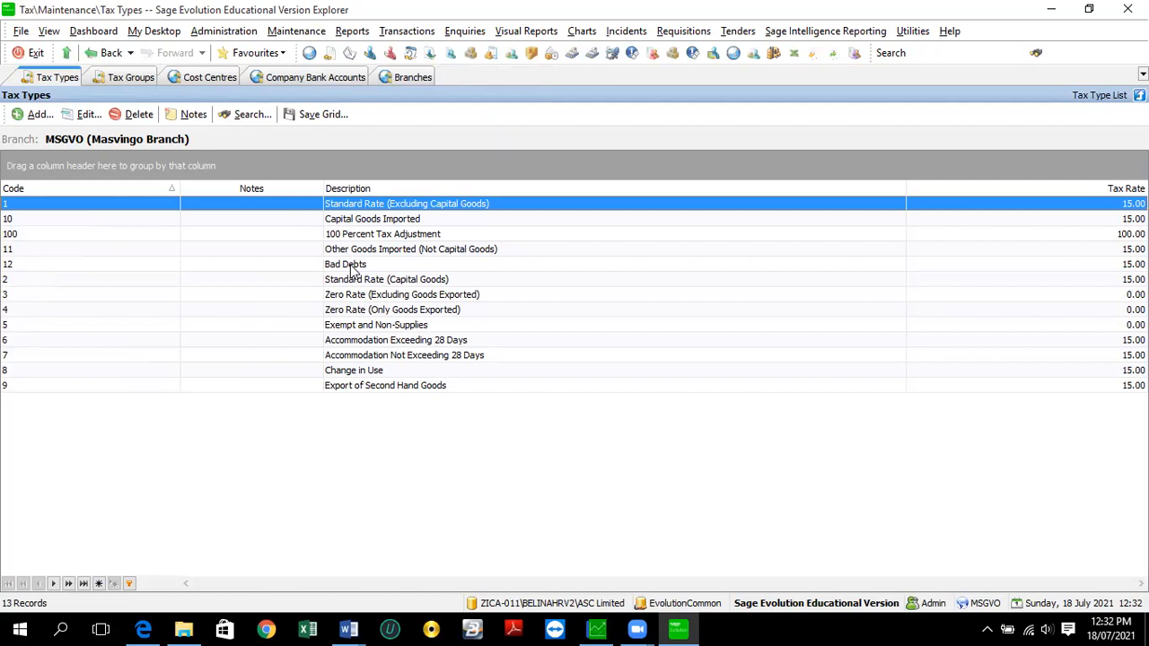
# - Change tax type 1, Standard Rate (Excluding Capital Goods), from 15.00 to 14.50
pyautogui.doubleClick(359, 210)
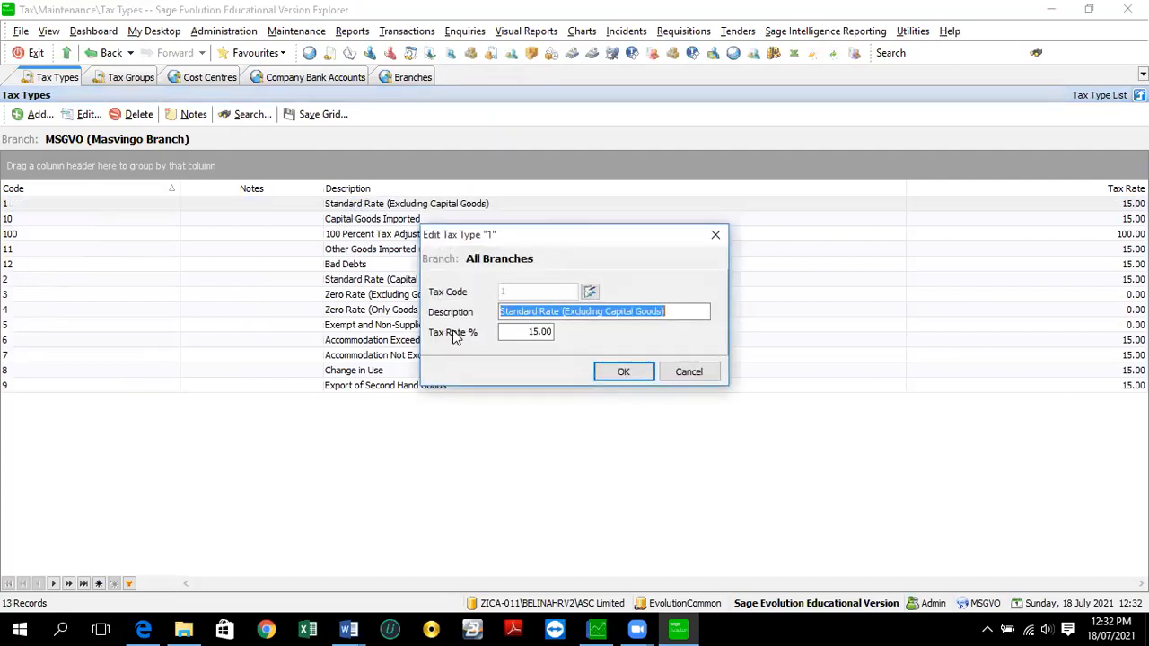
pyautogui.click(546, 329)
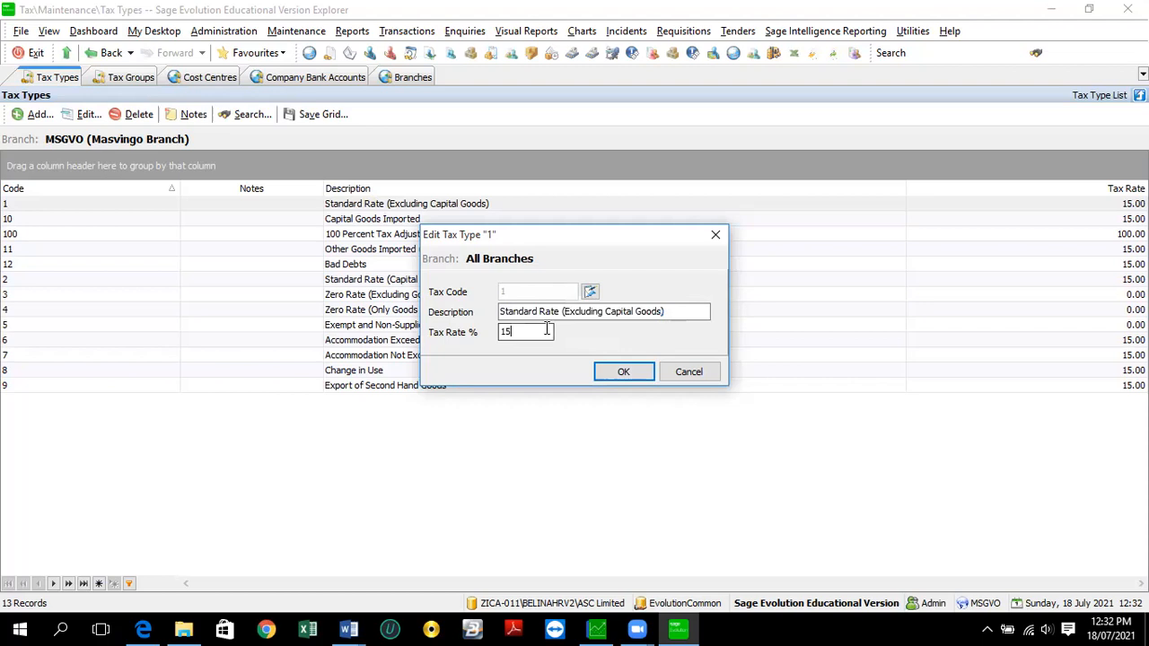
pyautogui.hotkey('shift', 'Home')
pyautogui.write('14.5')
pyautogui.press('Tab')
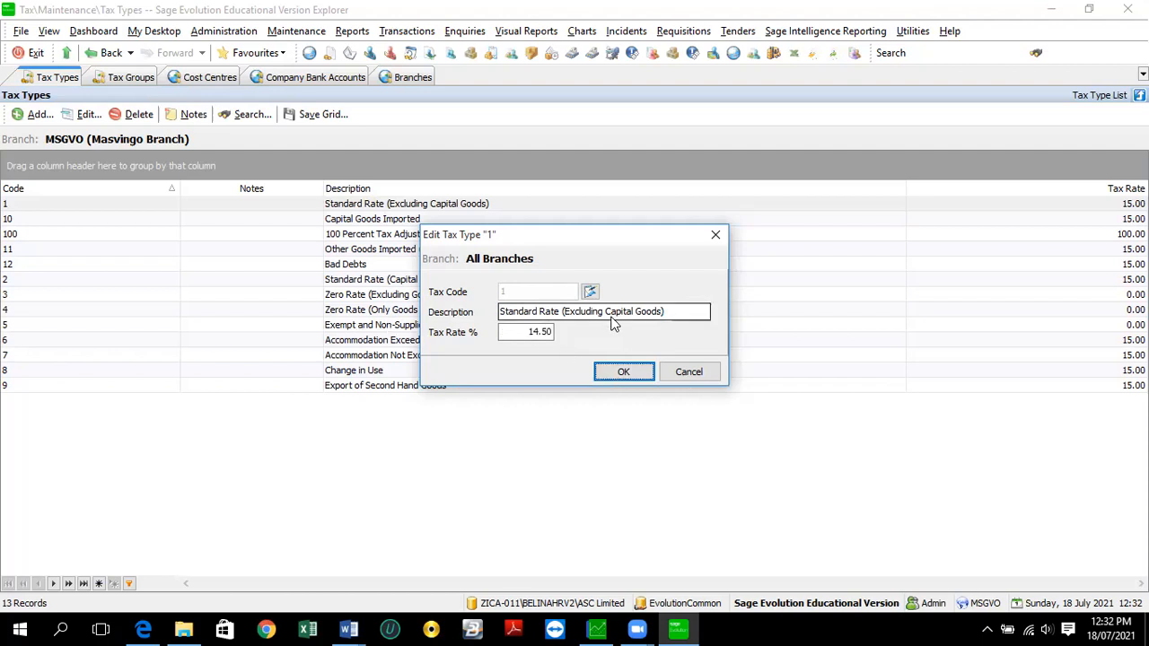
pyautogui.click(615, 371)
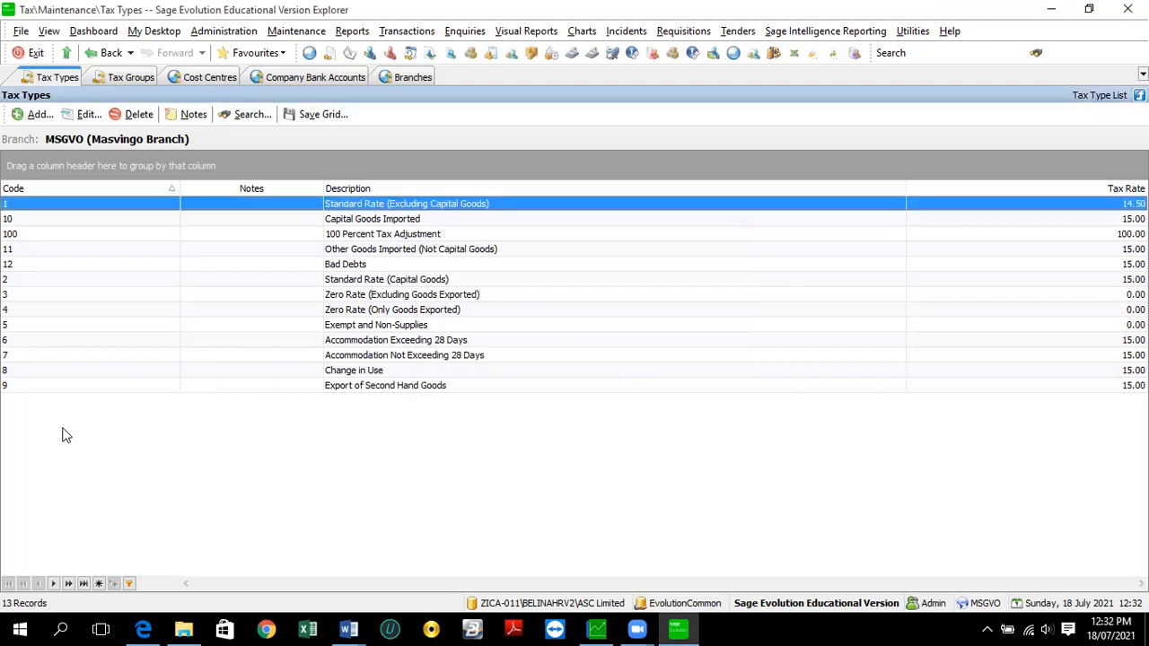
# - Set tax types 10 (Capital Goods Imported) and 11 to a 14.50 rate
pyautogui.doubleClick(384, 223)
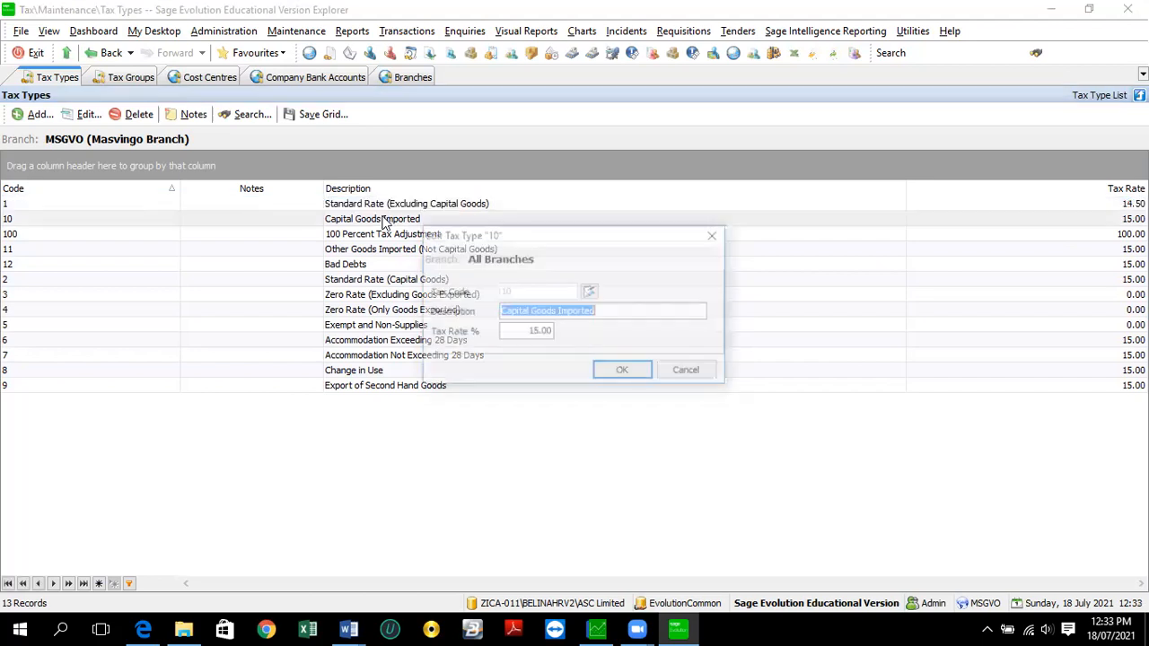
pyautogui.click(545, 328)
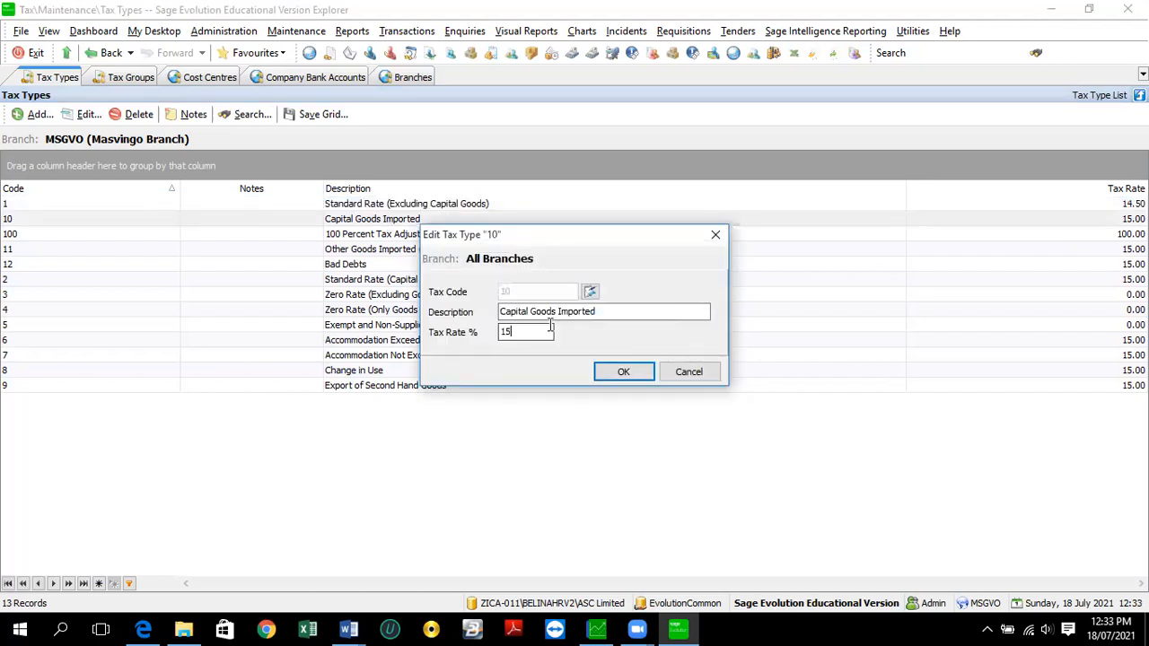
pyautogui.moveTo(450, 316); pyautogui.dragTo(428, 329)
pyautogui.write('14.5')
pyautogui.click(624, 372)
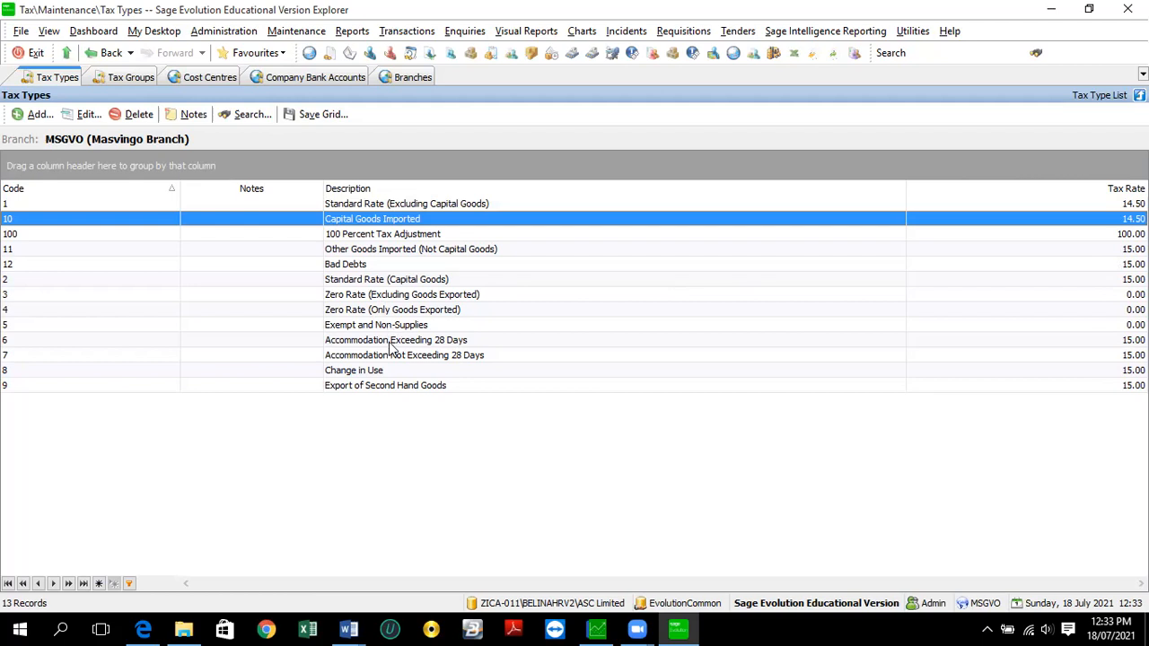
pyautogui.doubleClick(812, 251)
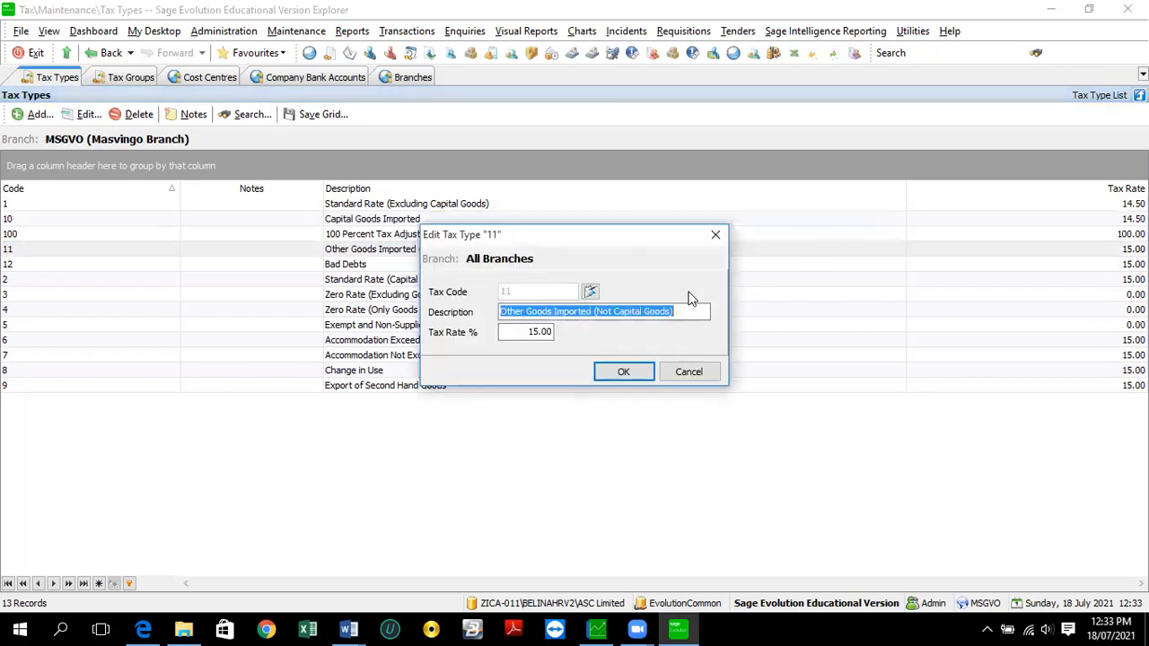
pyautogui.doubleClick(525, 331)
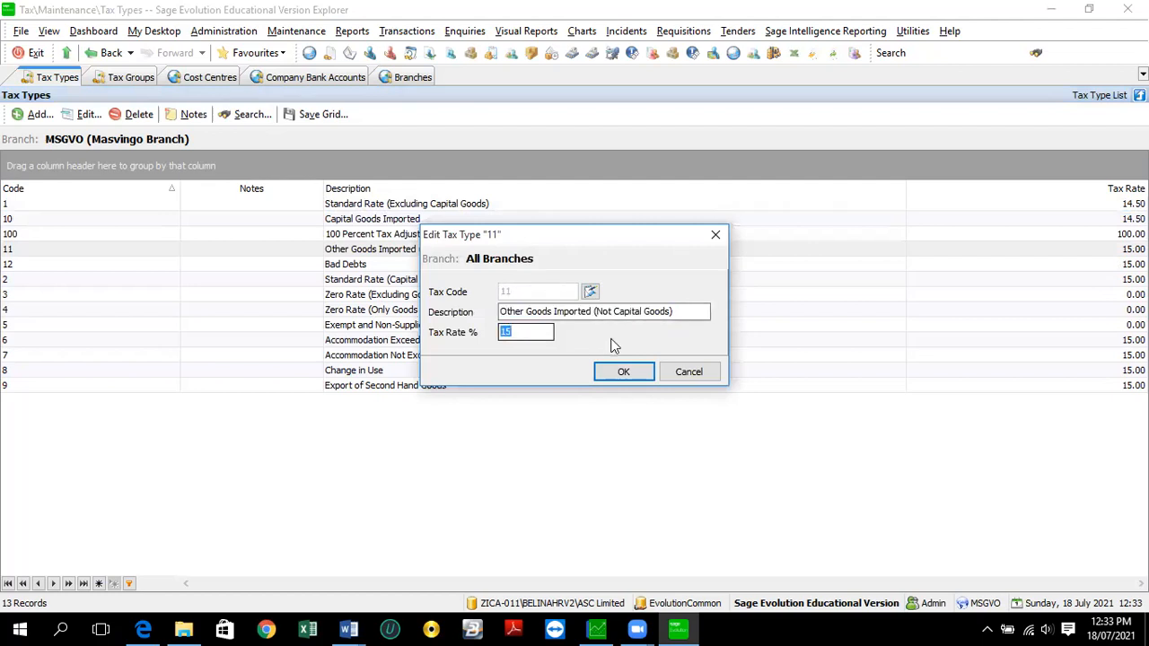
pyautogui.write('14.5')
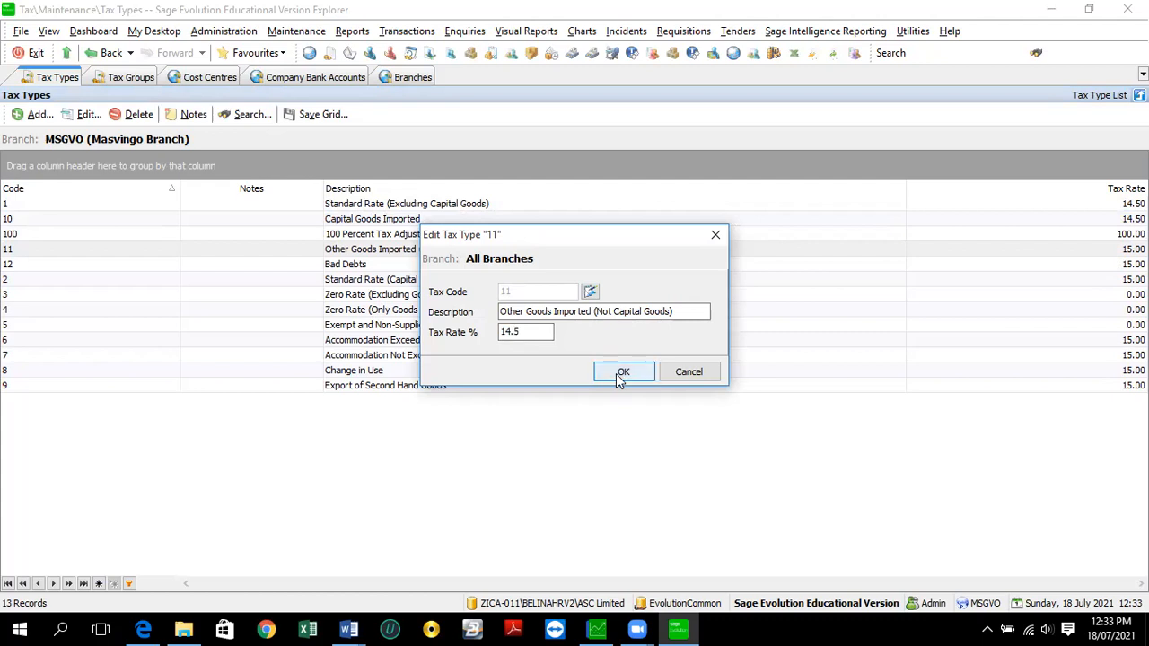
pyautogui.click(618, 376)
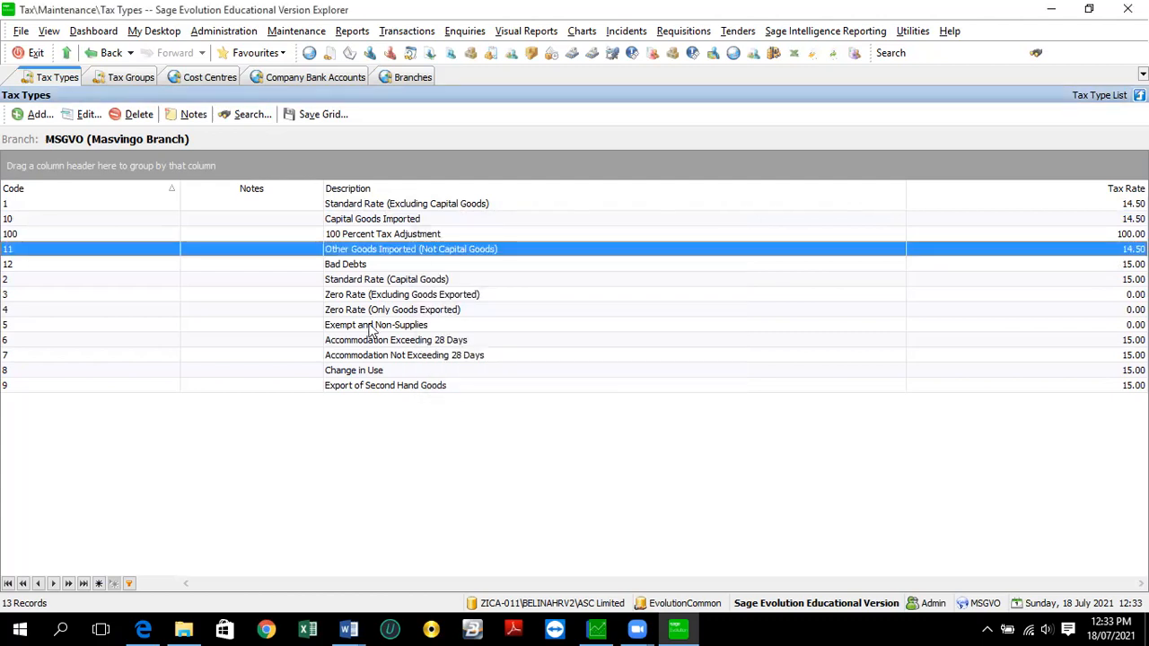
pyautogui.click(408, 207)
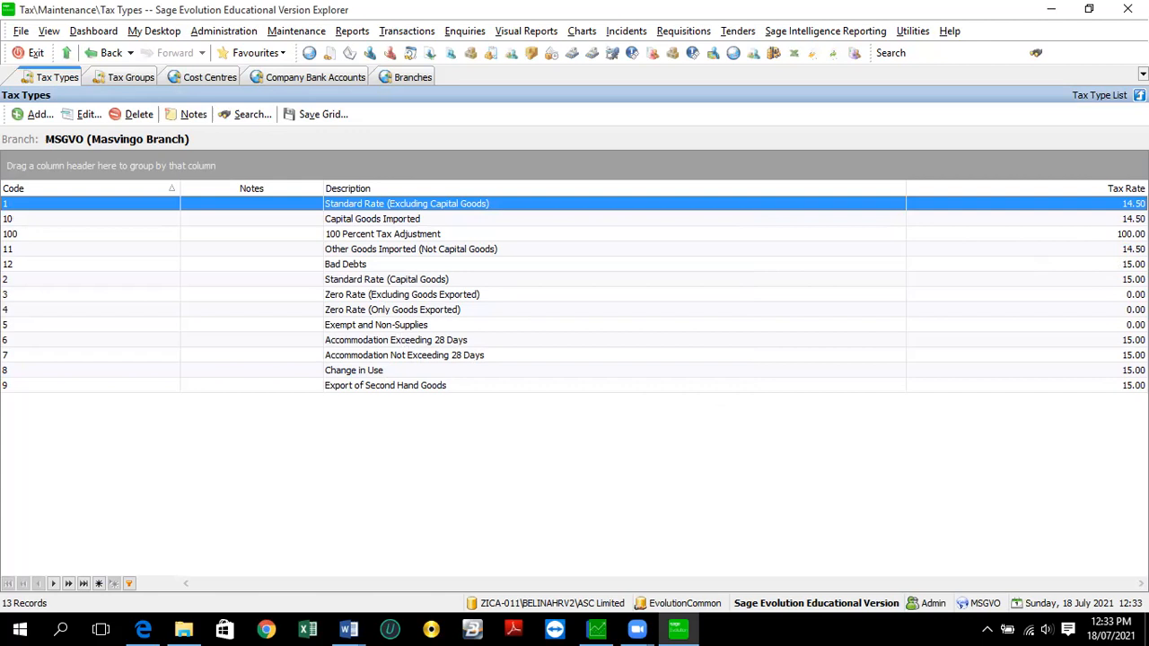
# - Set the Bad Debts and Standard Rate (Capital Goods) tax types to 14.50
pyautogui.doubleClick(577, 266)
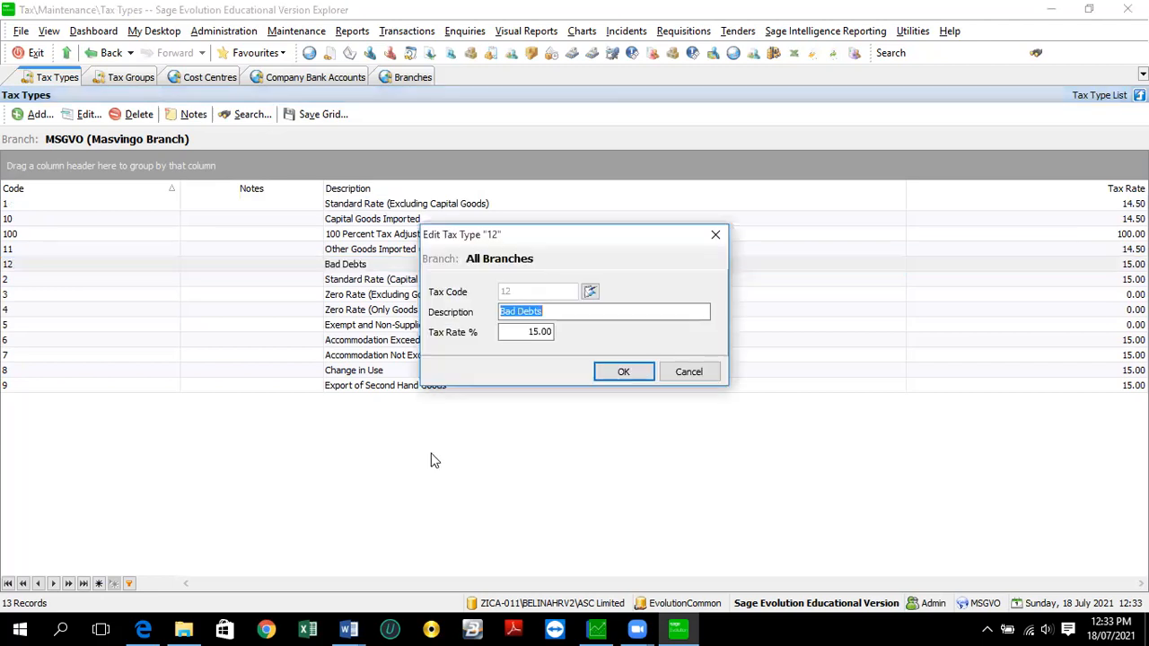
pyautogui.click(527, 331)
pyautogui.write('15')
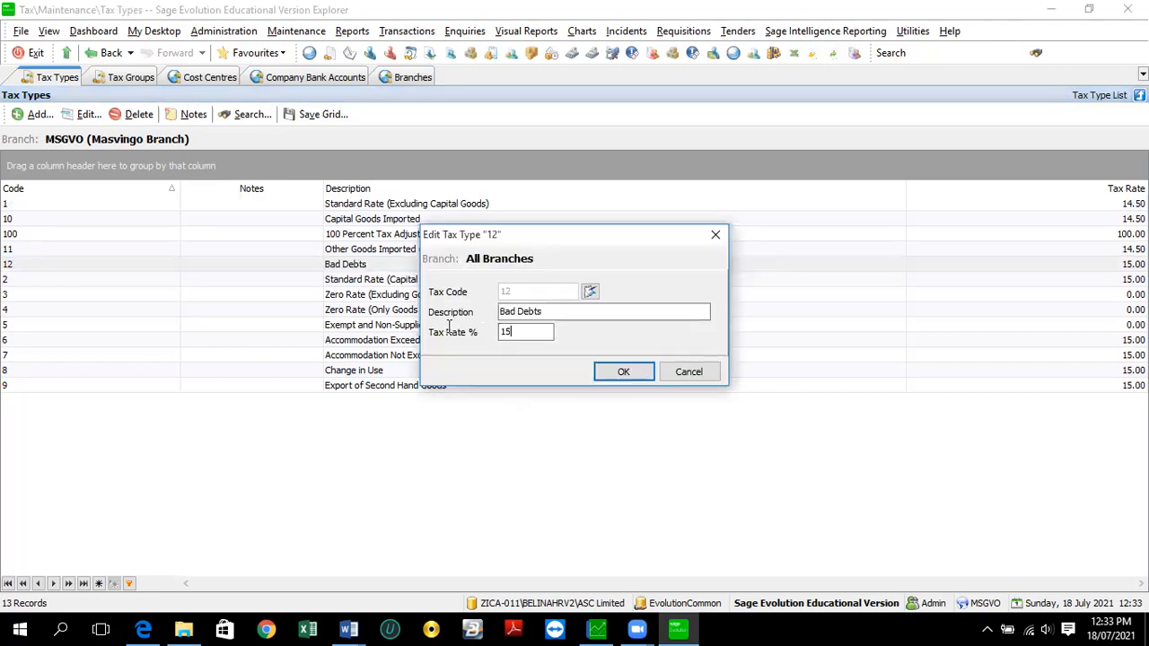
pyautogui.press('BackSpace')
pyautogui.write('4.5')
pyautogui.click(613, 372)
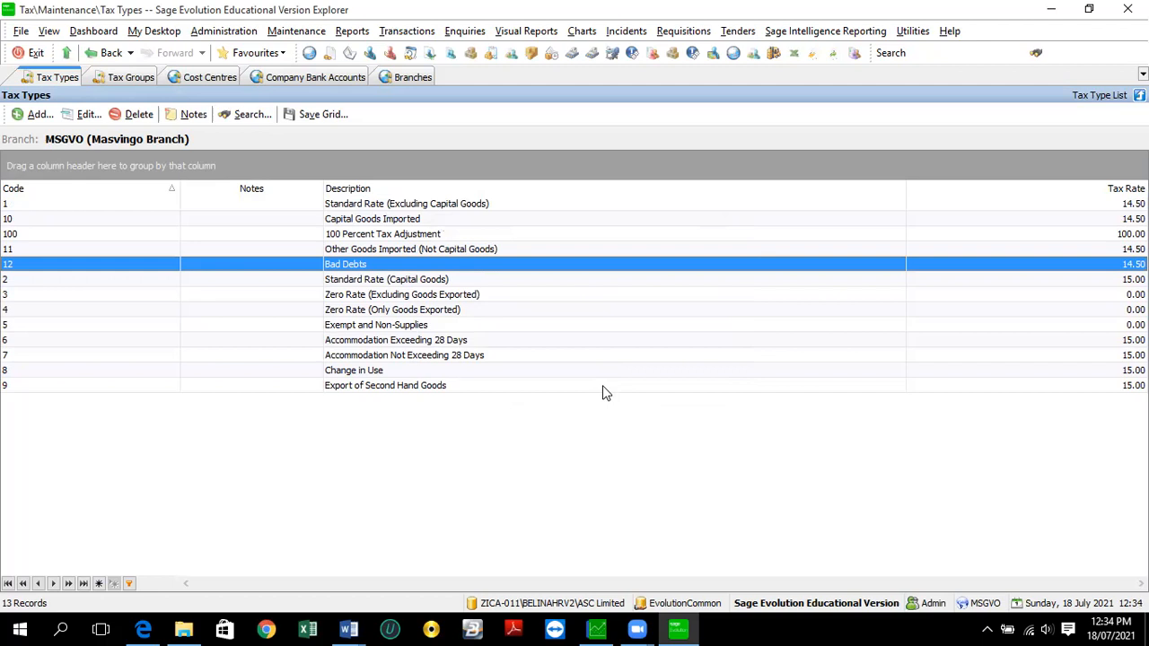
pyautogui.click(693, 286)
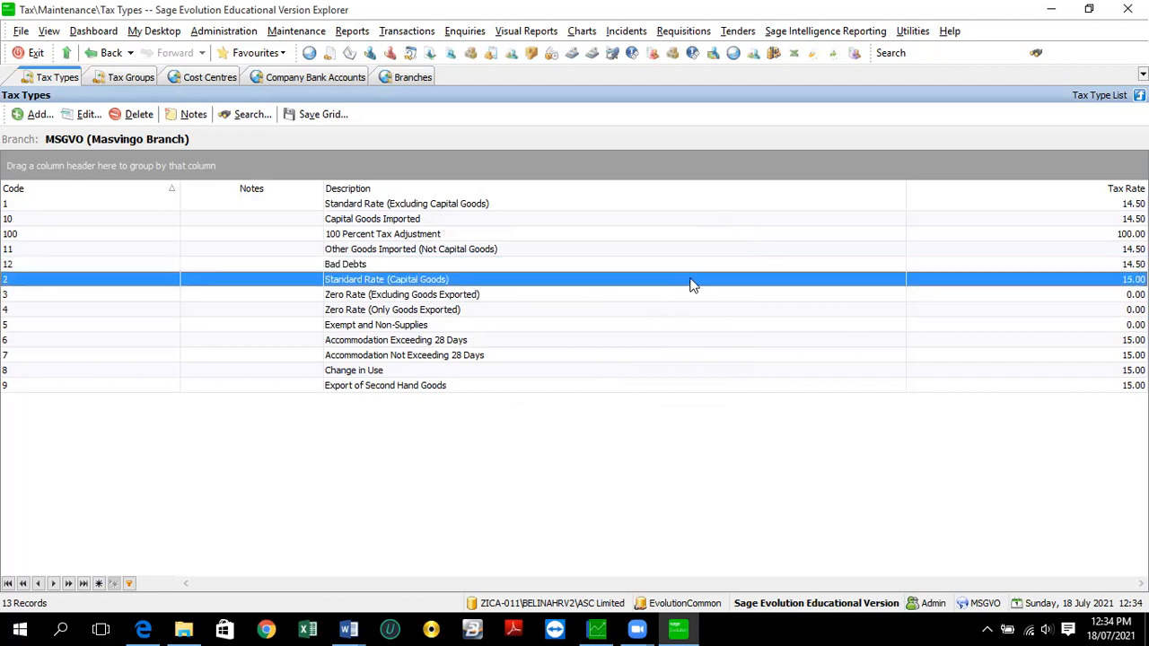
pyautogui.doubleClick(693, 286)
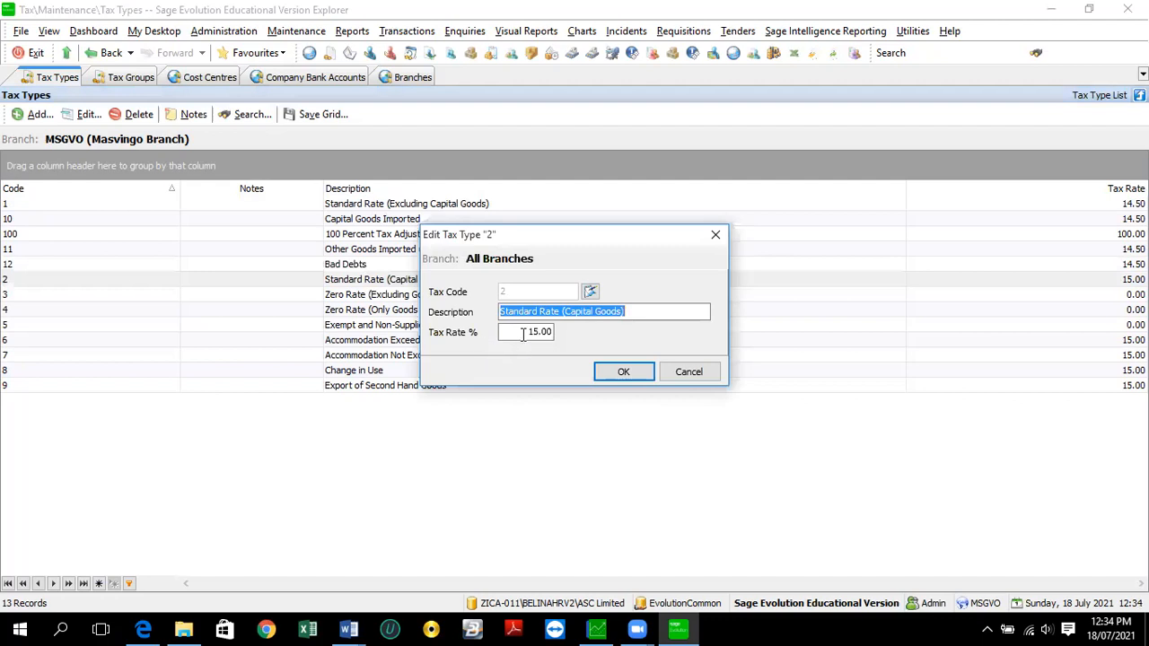
pyautogui.click(523, 334)
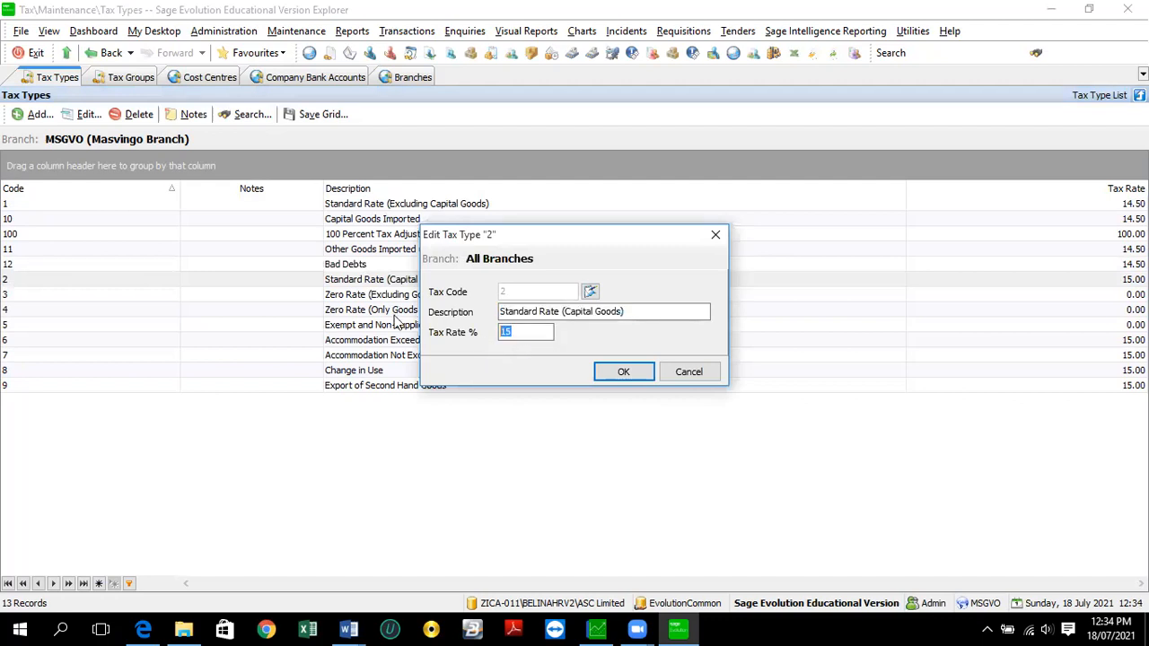
pyautogui.write('14.5')
pyautogui.click(618, 377)
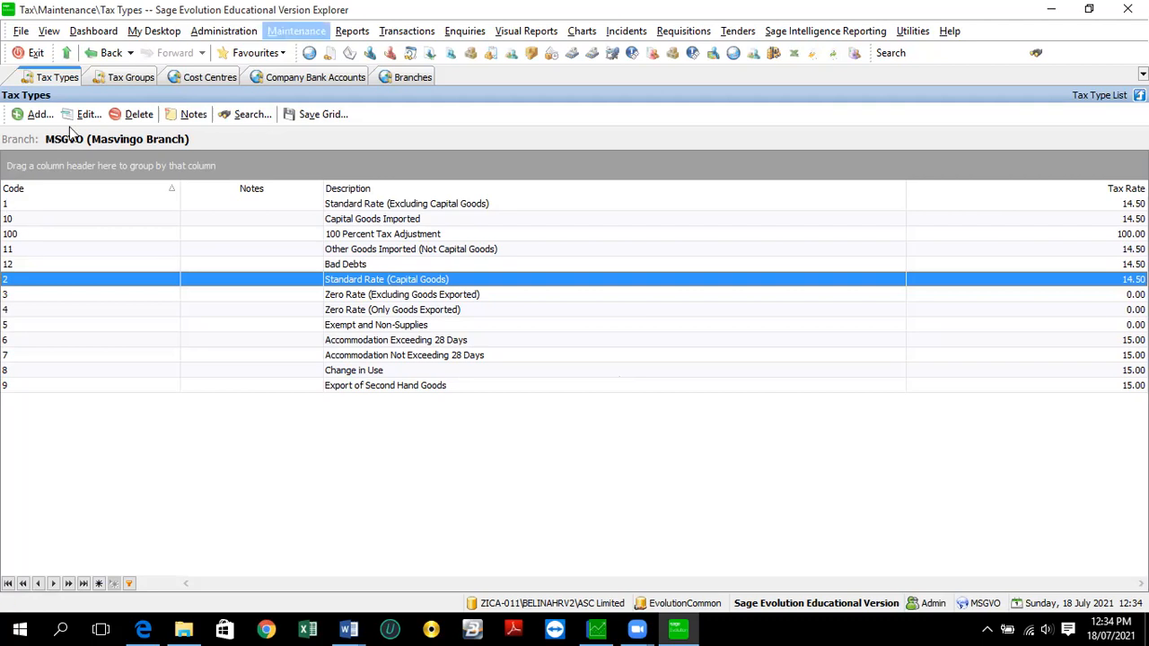
# - Refresh the Tax Types list, then review and close the Tax Box Mapping
pyautogui.click(296, 30)
pyautogui.moveTo(359, 69)
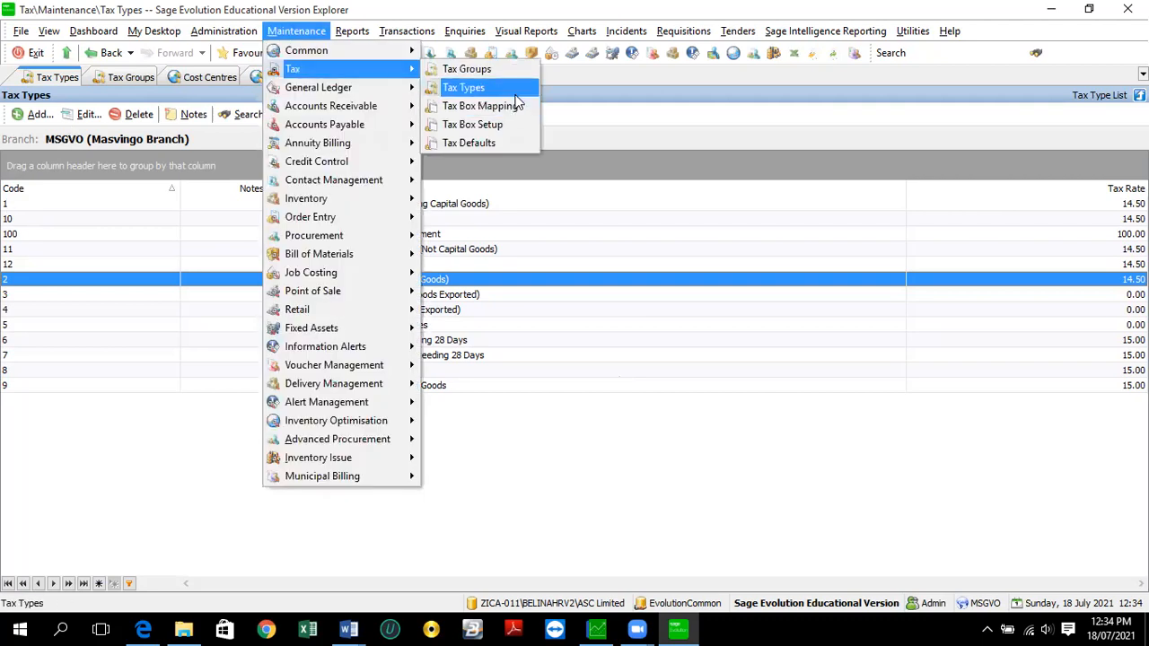
pyautogui.click(513, 91)
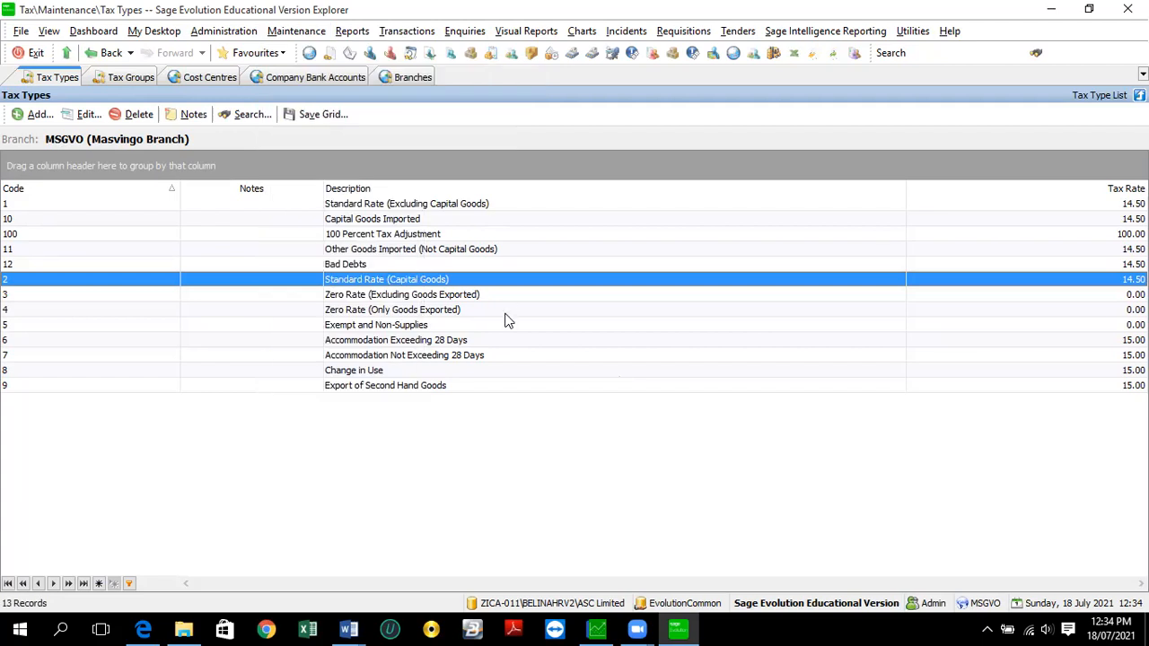
pyautogui.click(286, 34)
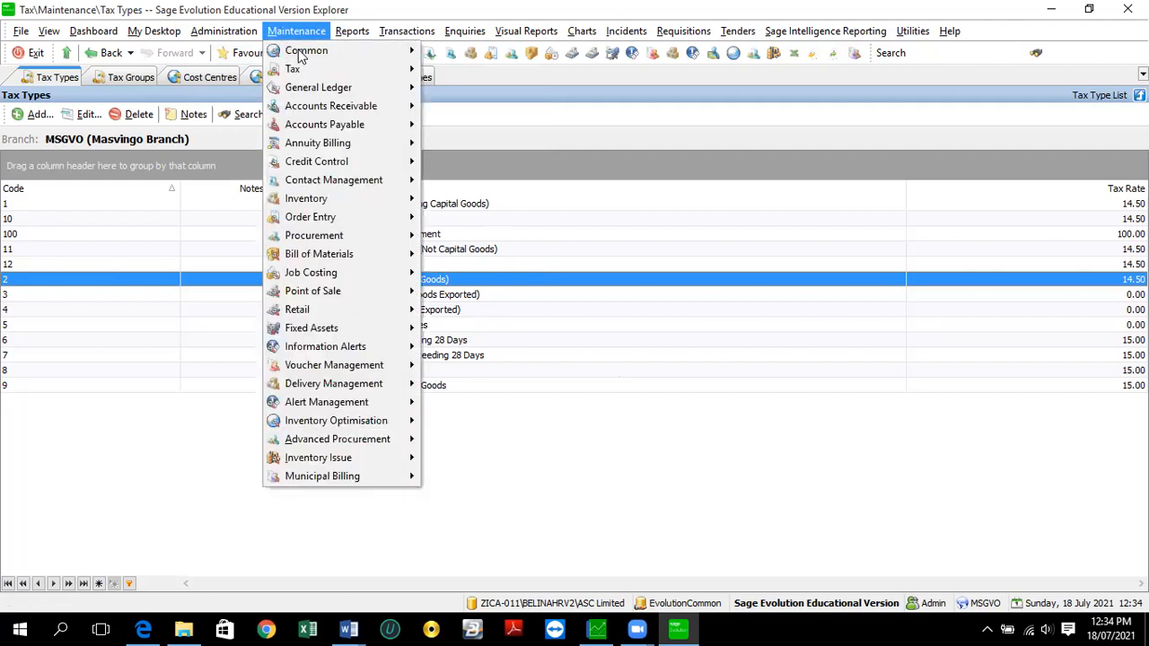
pyautogui.moveTo(308, 70)
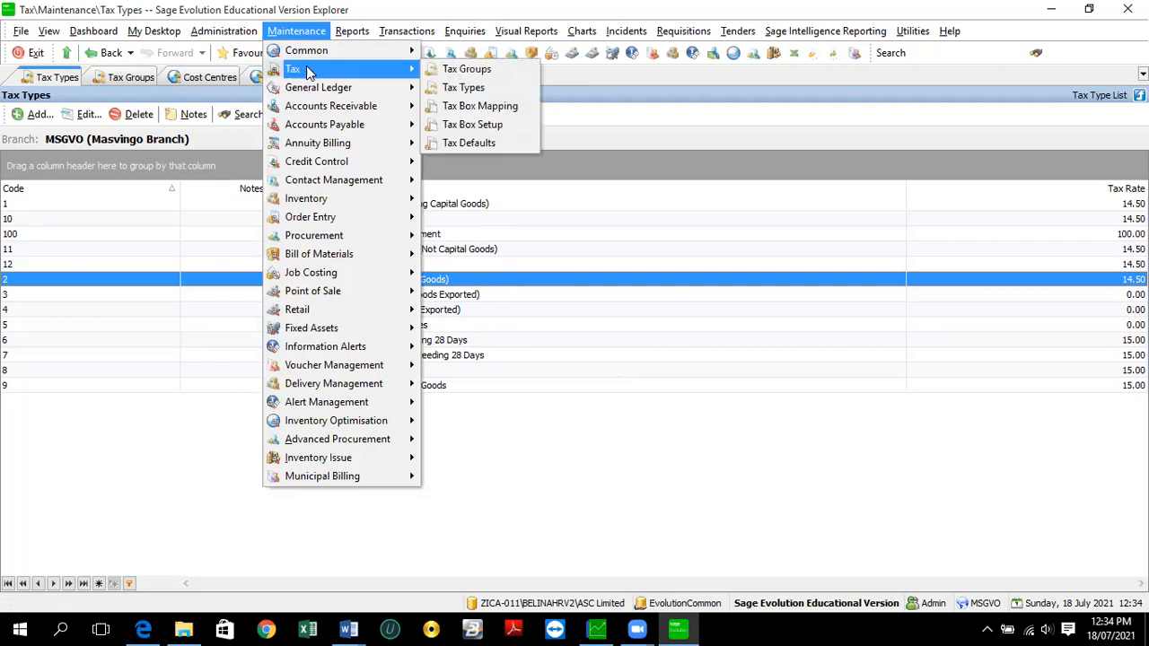
pyautogui.click(467, 109)
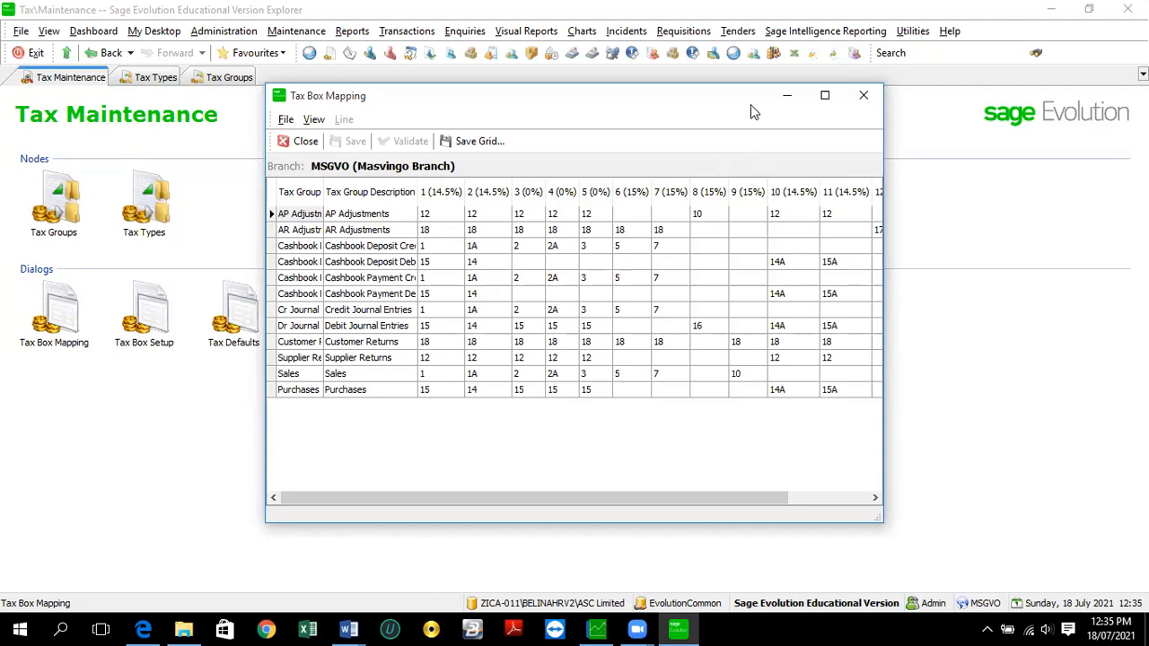
pyautogui.click(865, 99)
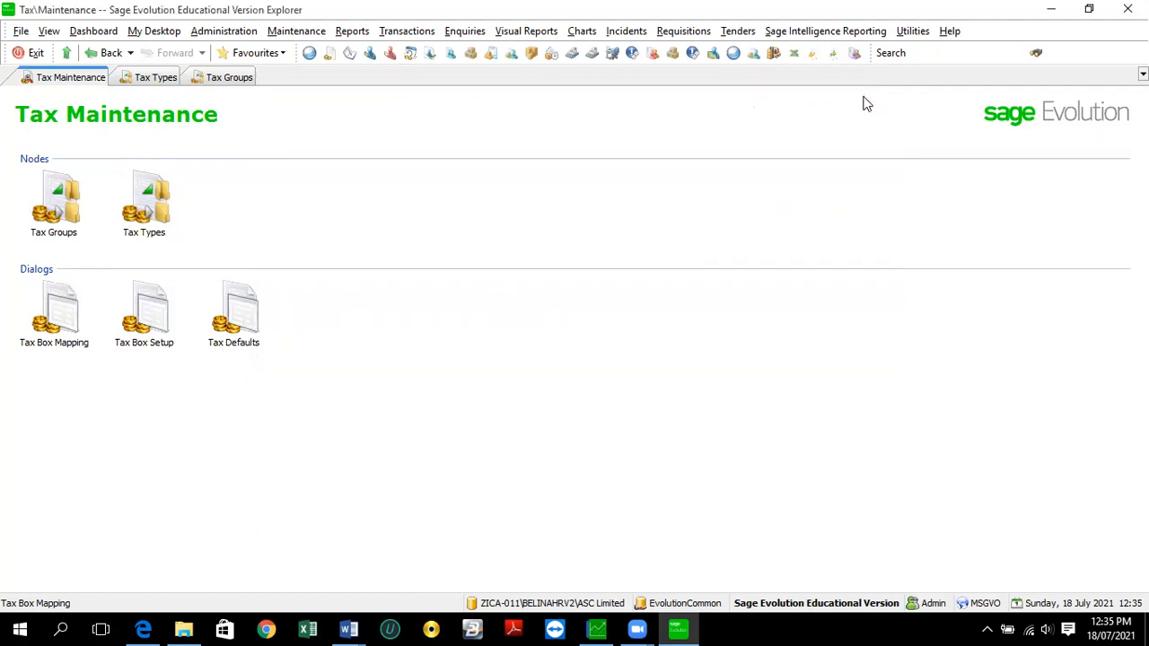
# - Review the Tax Box Setup report settings, ending on the Tax Maintenance screen
pyautogui.click(301, 34)
pyautogui.moveTo(377, 71)
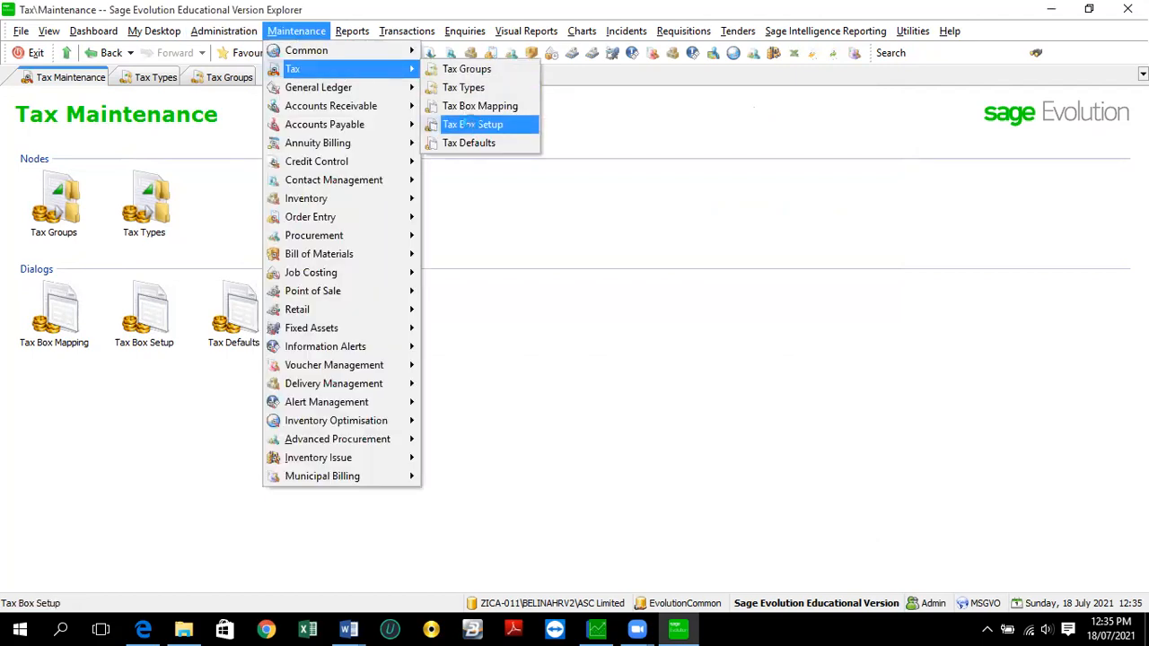
pyautogui.click(474, 124)
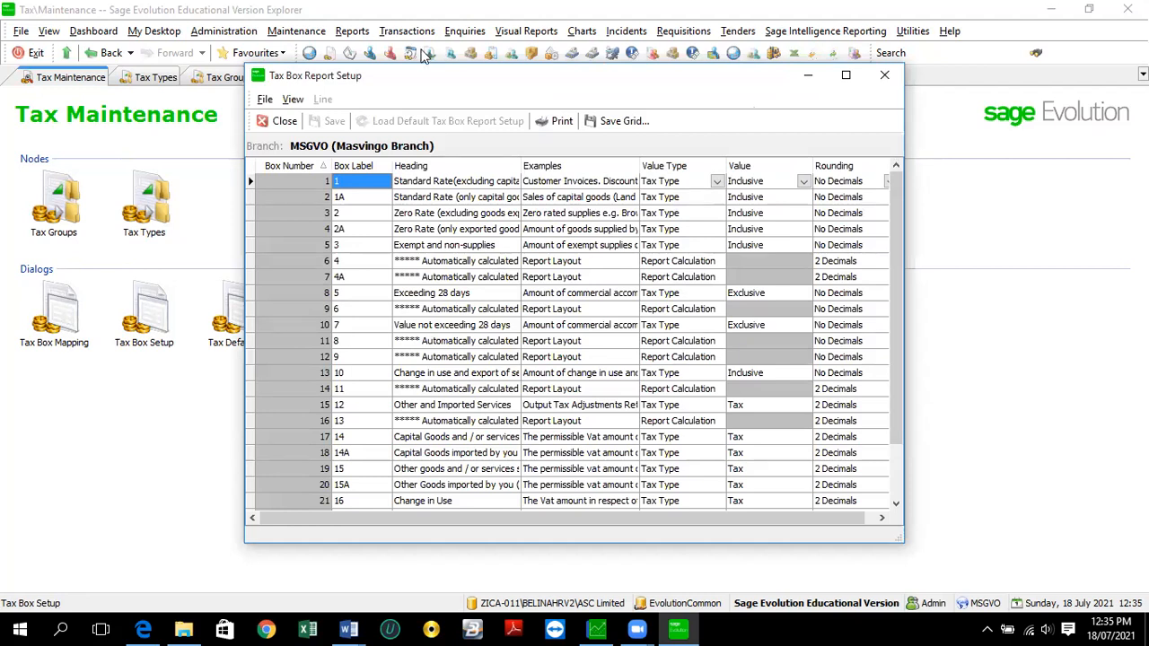
pyautogui.click(298, 31)
pyautogui.moveTo(323, 70)
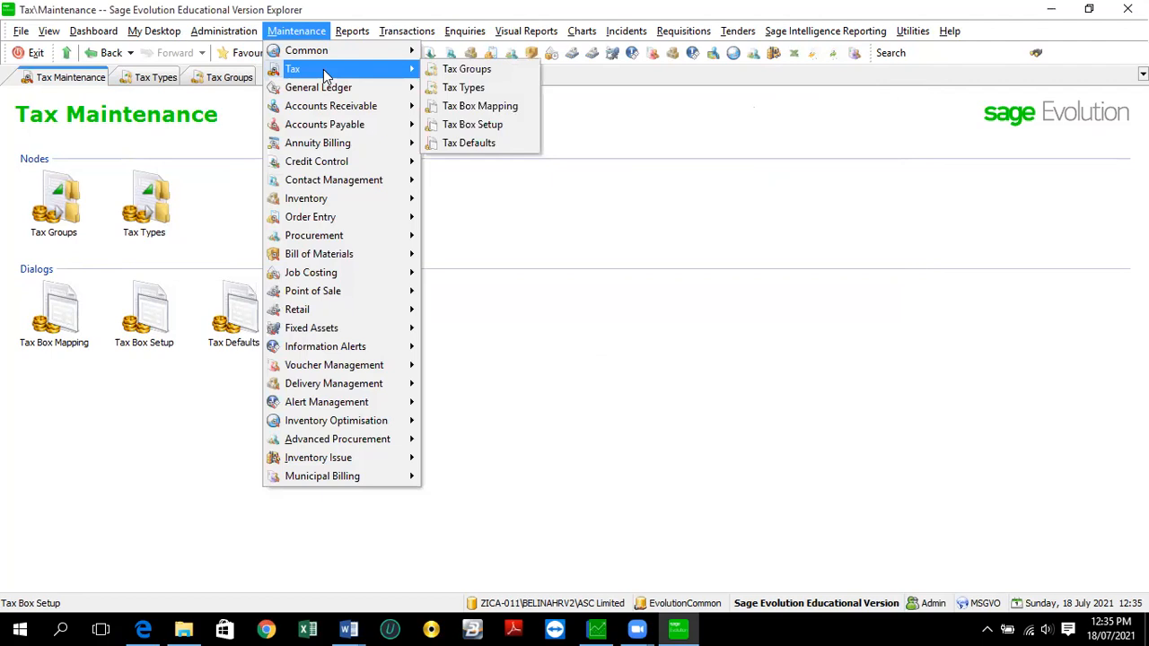
pyautogui.click(472, 144)
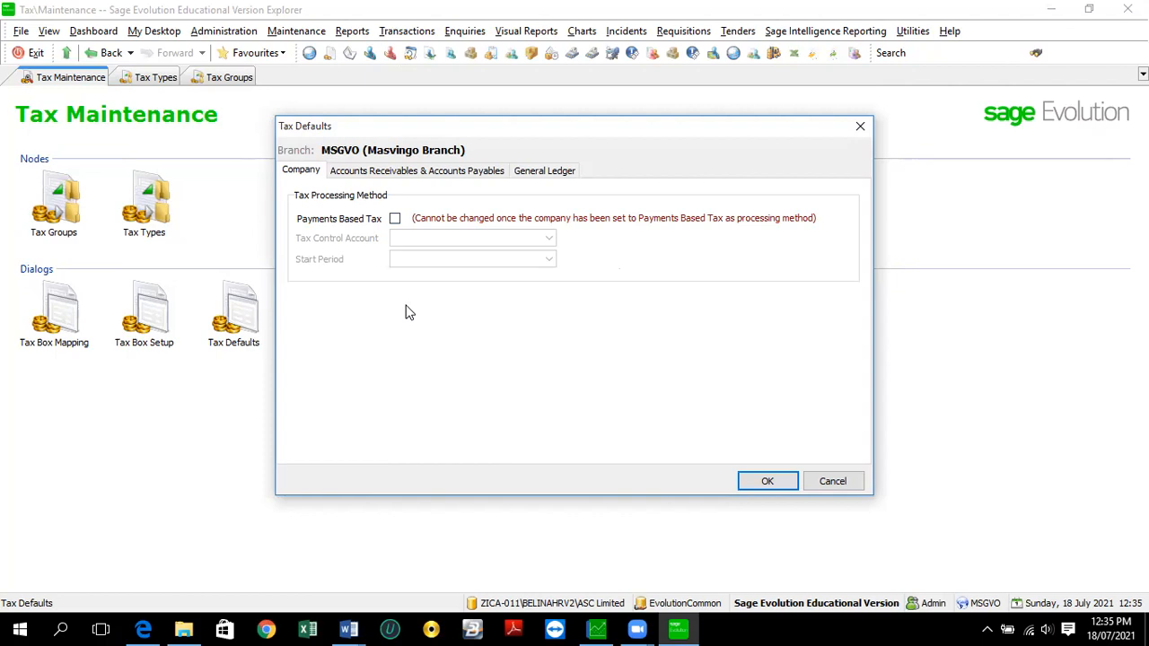
pyautogui.click(408, 175)
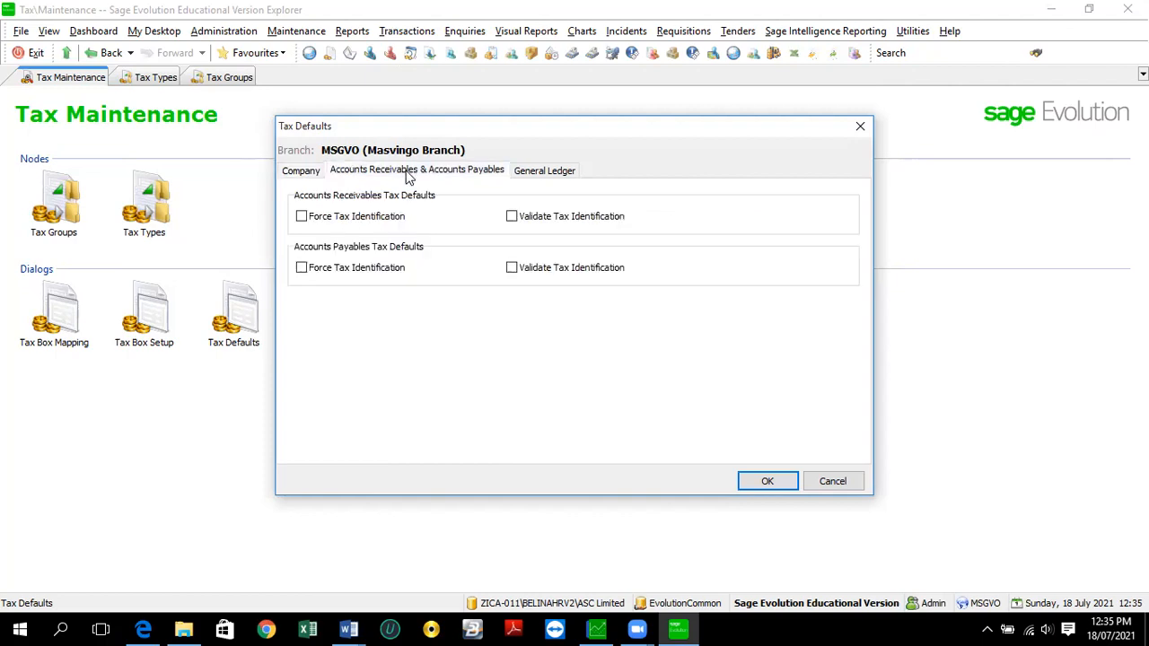
pyautogui.click(530, 174)
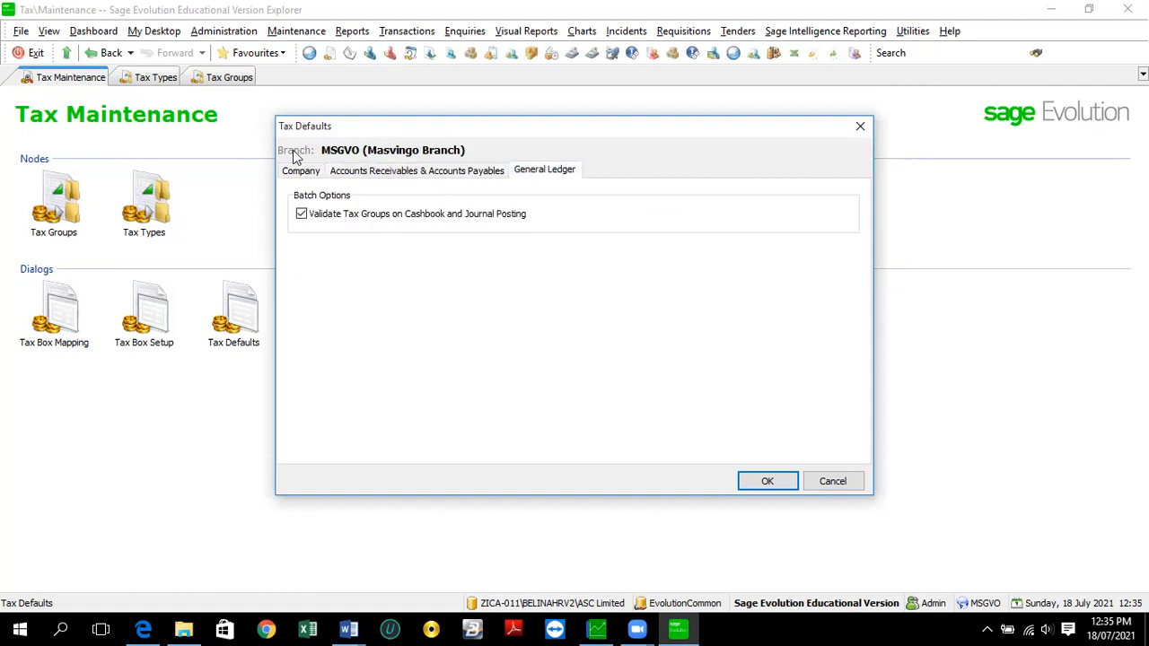
pyautogui.click(769, 482)
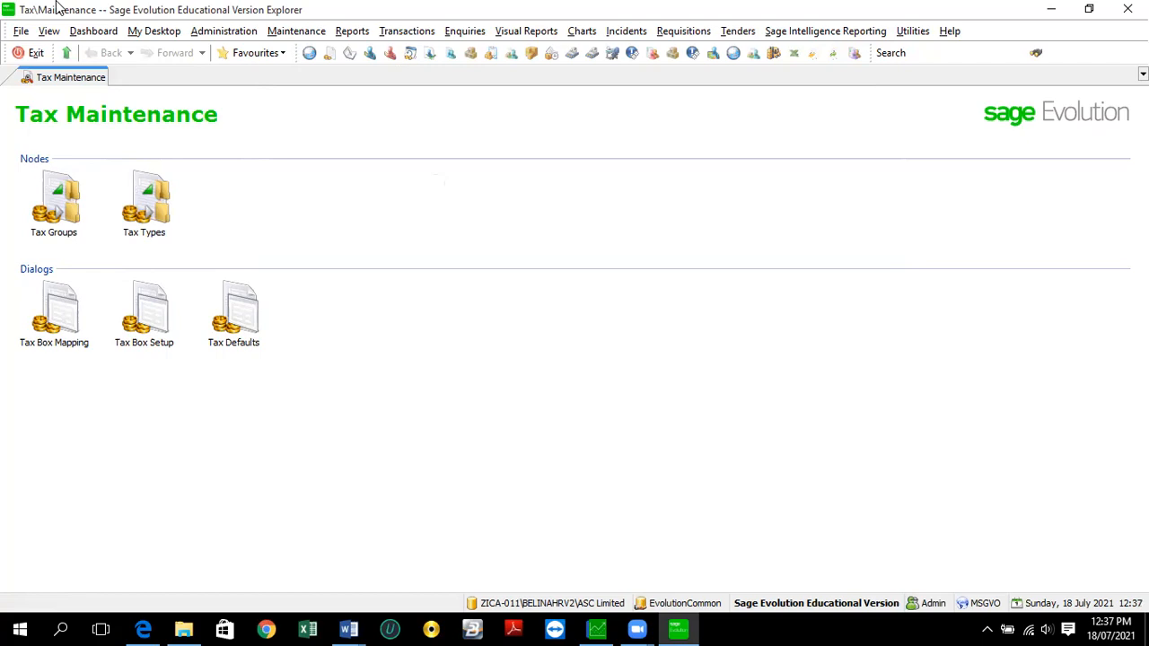
# - Open the General Ledger Accounts list, then sort by account number descending and back to ascending
pyautogui.click(301, 32)
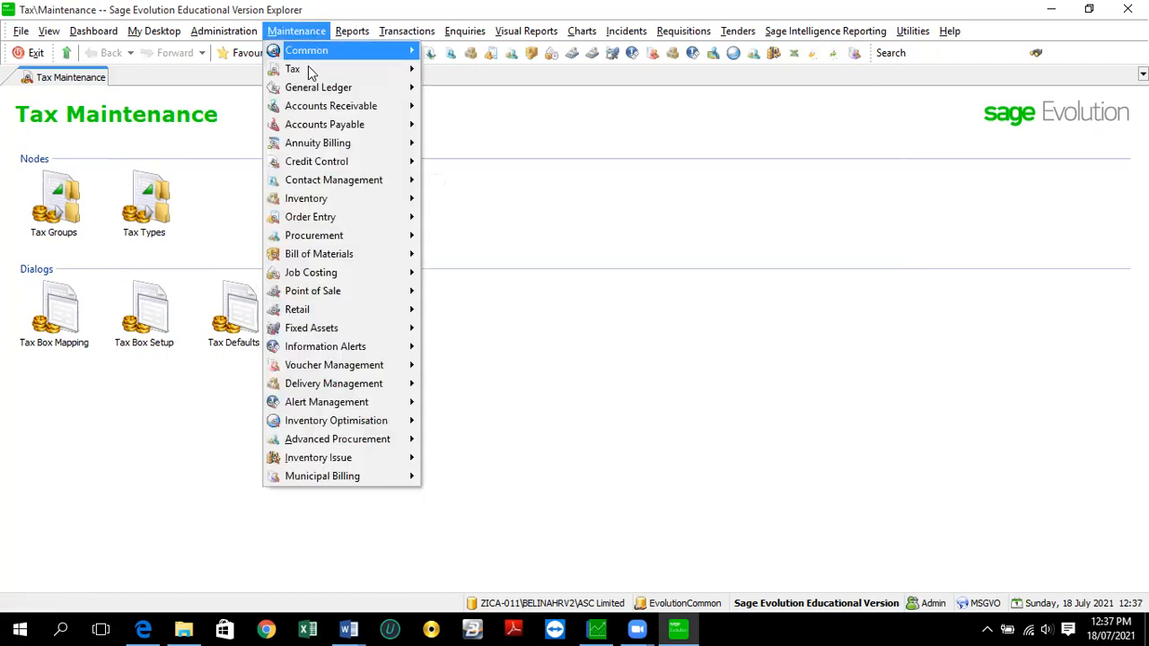
pyautogui.moveTo(311, 72)
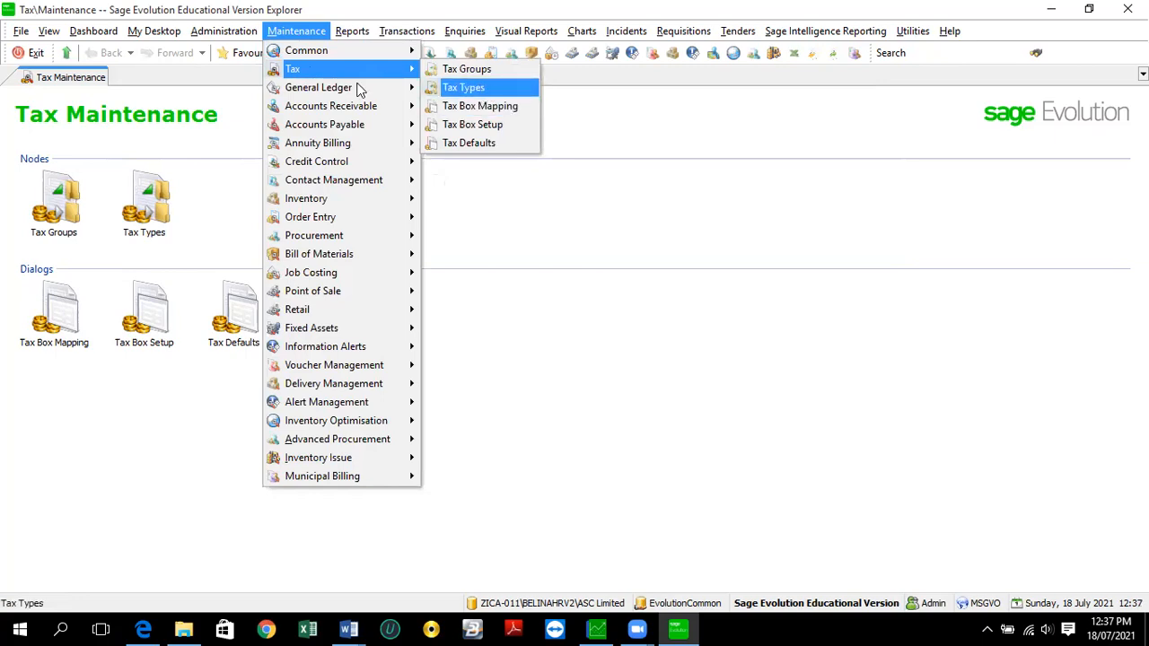
pyautogui.moveTo(353, 87)
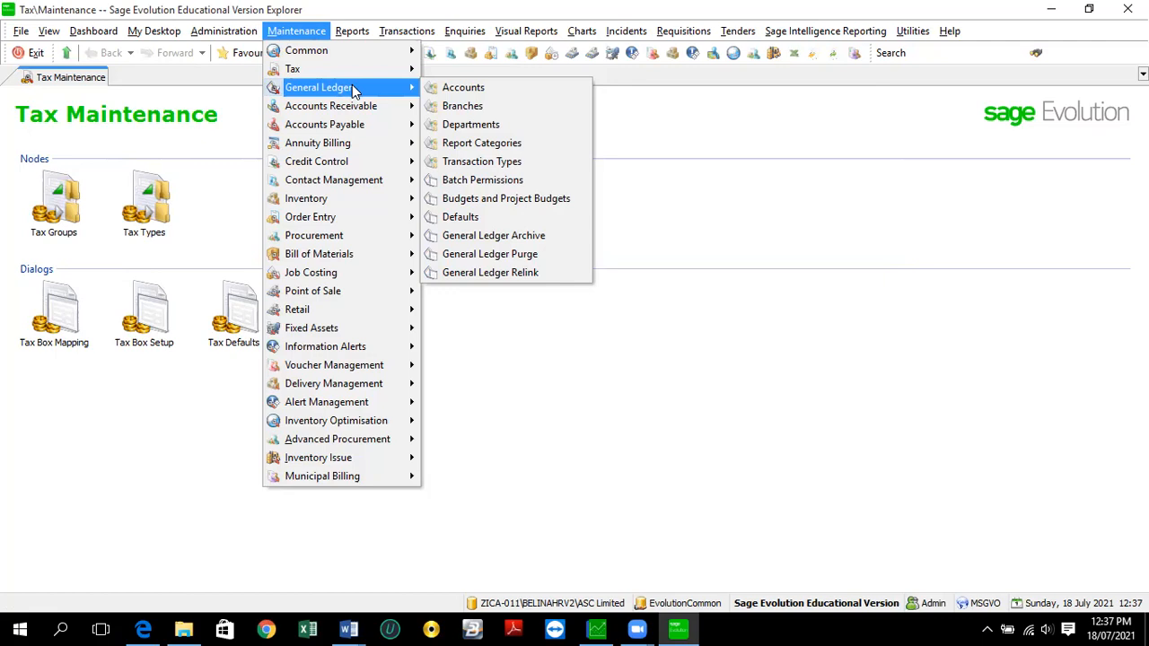
pyautogui.click(476, 87)
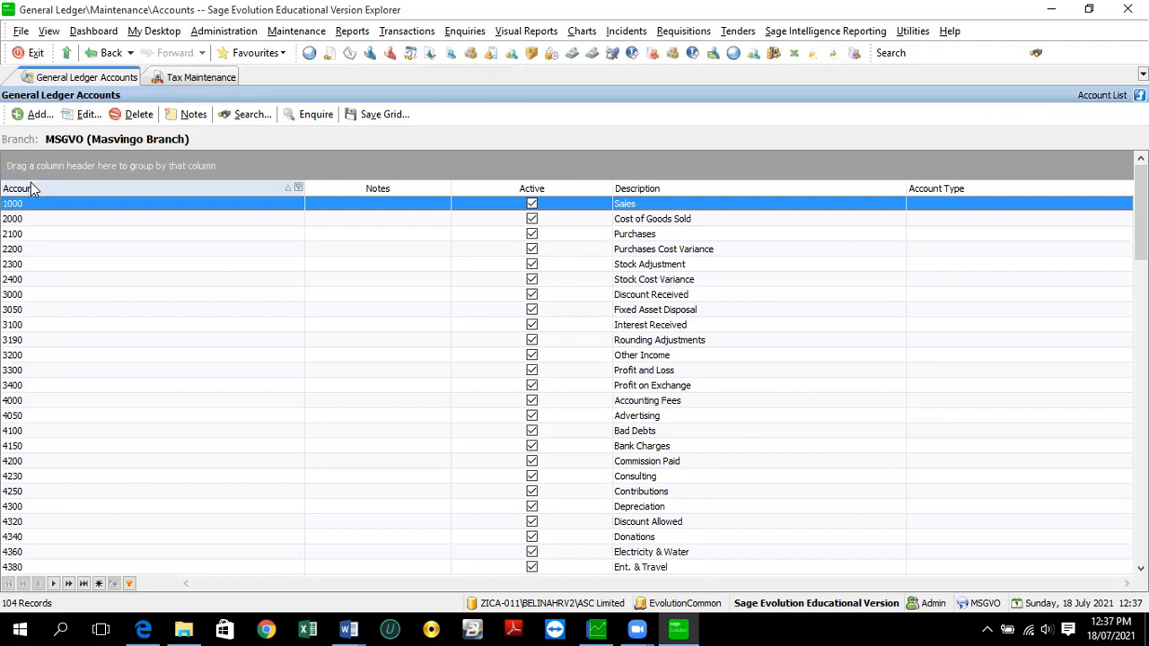
pyautogui.click(89, 187)
pyautogui.click(84, 184)
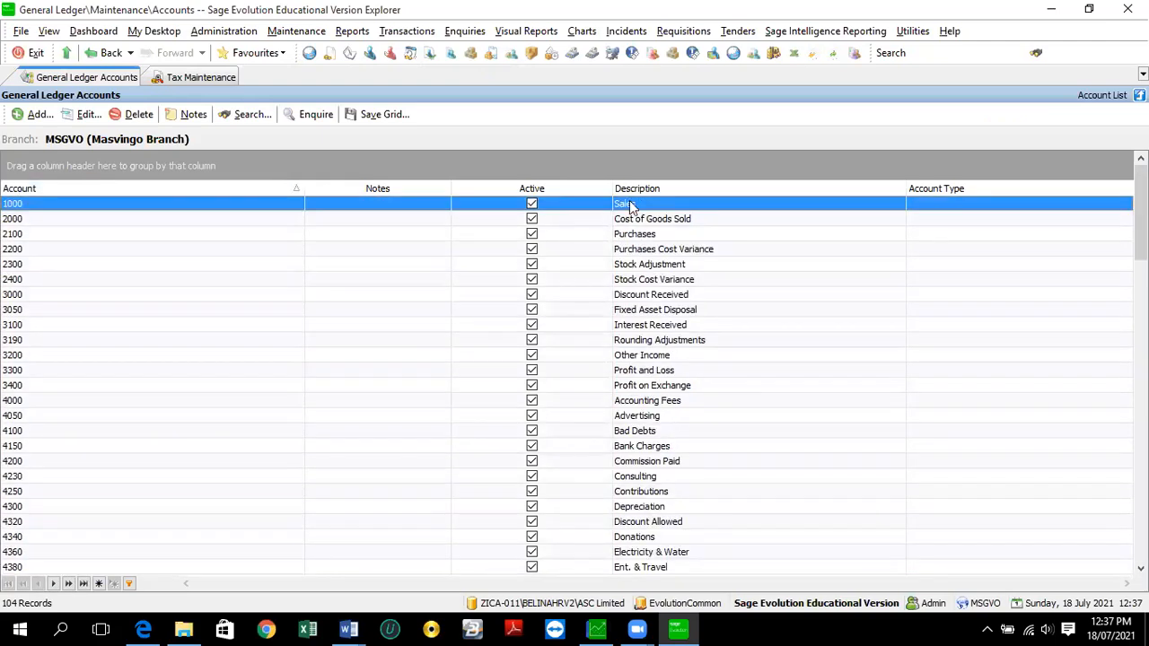